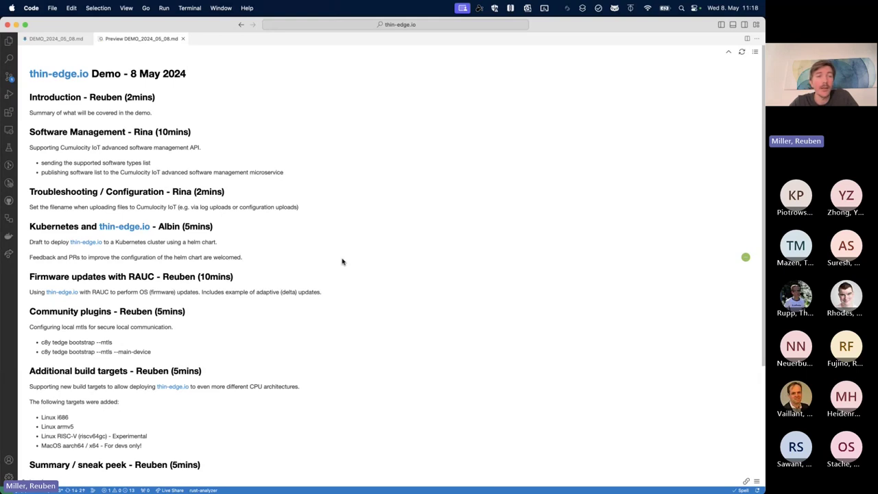
- Read through the Advanced Software Management section of the Cumulocity documentation
{"action": "scroll", "coordinate": [343, 261], "scroll_direction": "down", "scroll_amount": 3}
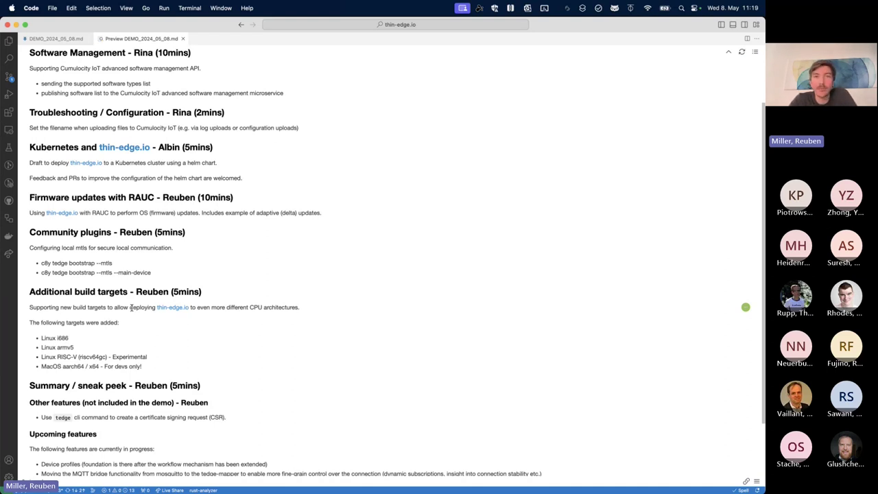
{"action": "scroll", "coordinate": [131, 308], "scroll_direction": "up", "scroll_amount": 3}
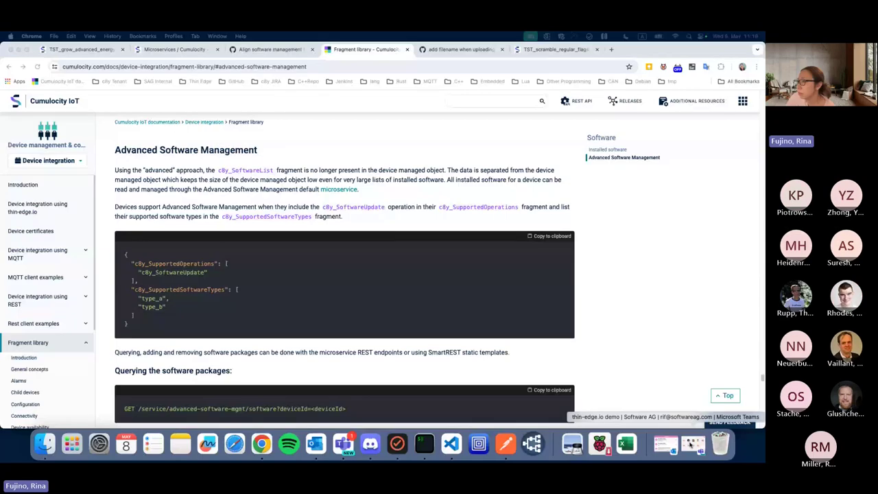
{"action": "left_click", "coordinate": [691, 445]}
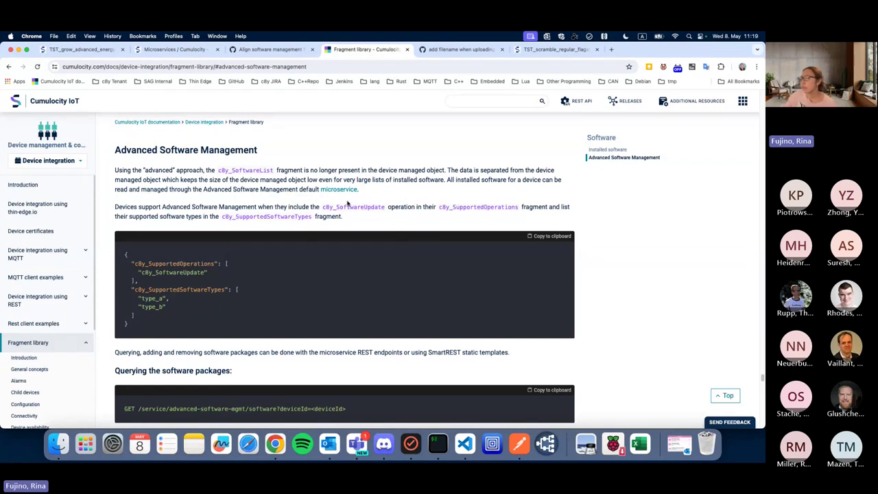
{"action": "scroll", "coordinate": [349, 204], "scroll_direction": "down", "scroll_amount": 1}
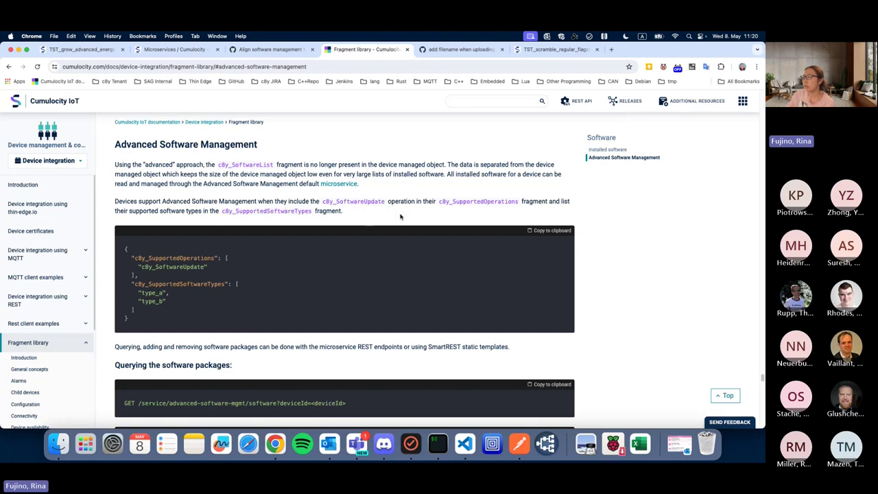
- Highlight the c8y_SupportedSoftwareTypes fragment name, then go to the Administration Microservices page
{"action": "double_click", "coordinate": [277, 212]}
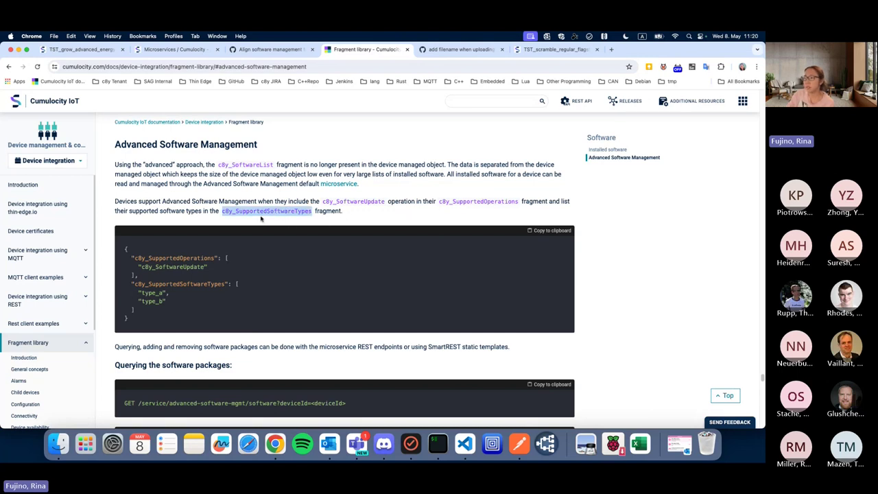
{"action": "left_click", "coordinate": [340, 213]}
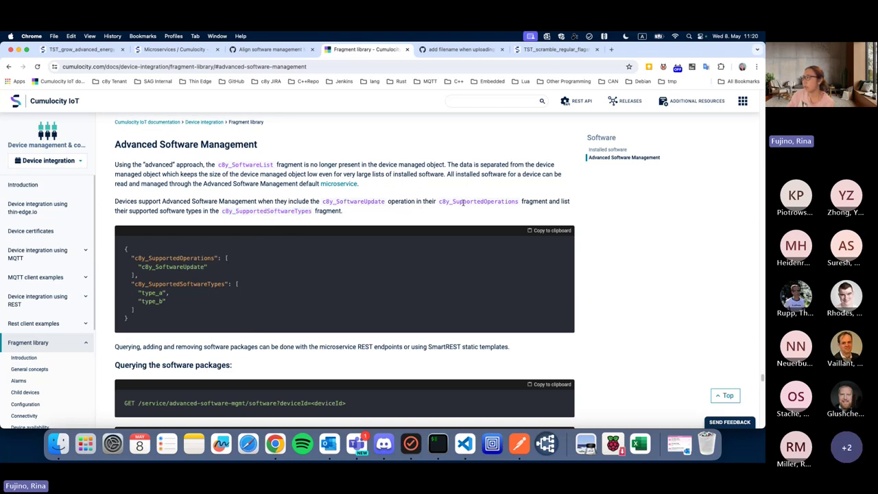
{"action": "scroll", "coordinate": [457, 221], "scroll_direction": "down", "scroll_amount": 1}
{"action": "scroll", "coordinate": [425, 223], "scroll_direction": "down", "scroll_amount": 1}
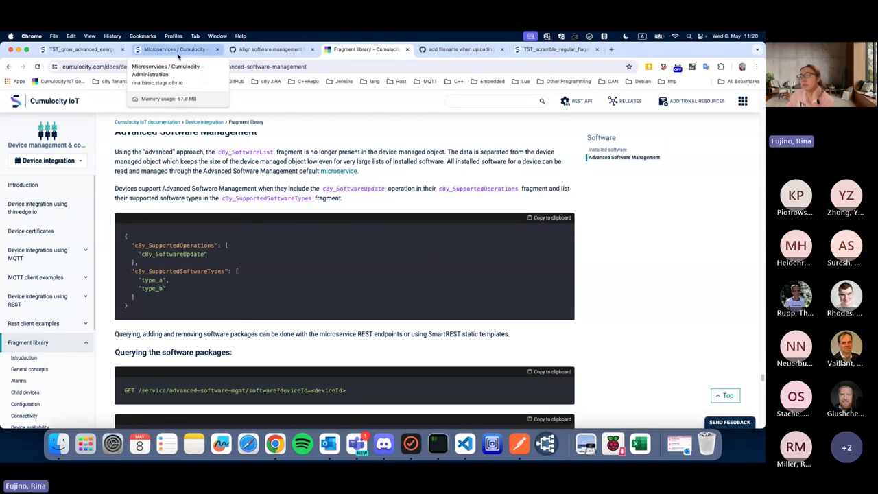
{"action": "scroll", "coordinate": [277, 196], "scroll_direction": "up", "scroll_amount": 1}
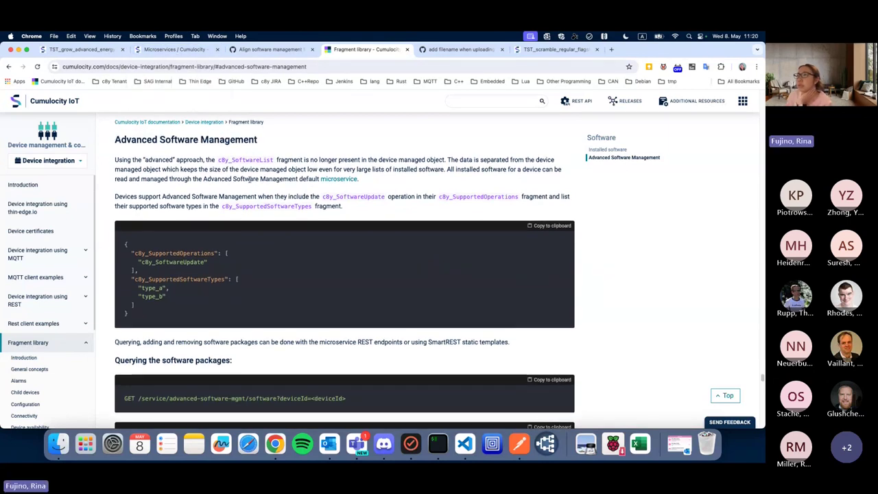
{"action": "left_click", "coordinate": [175, 50]}
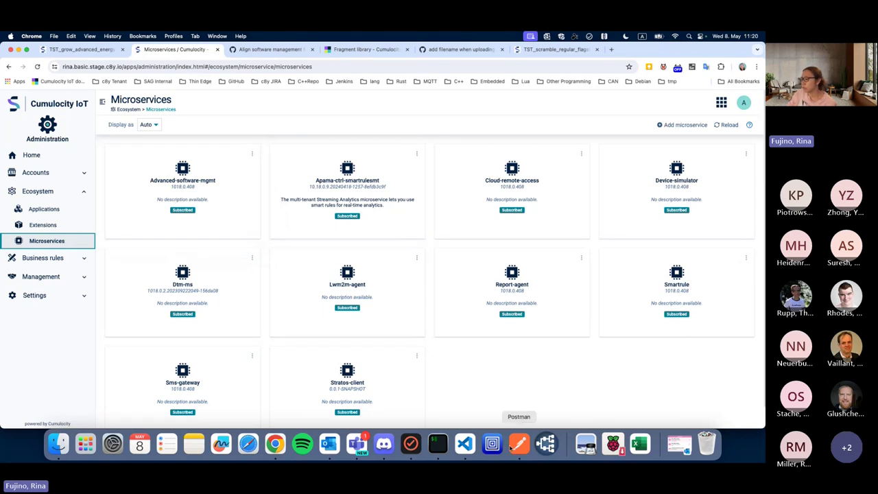
- Return to Visual Studio Code after confirming Advanced-software-mgmt is subscribed
{"action": "left_click", "coordinate": [465, 446]}
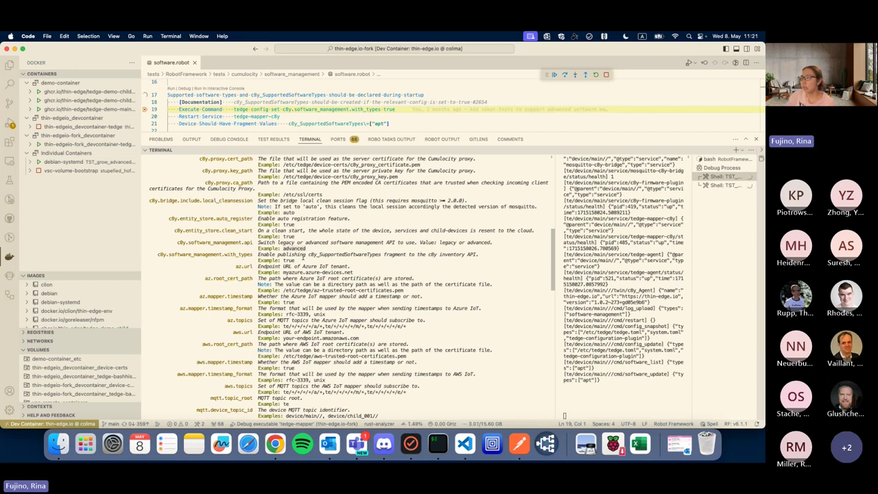
- Select the c8y.software_management.with_types description line in the terminal's tedge config docs
{"action": "triple_click", "coordinate": [140, 256]}
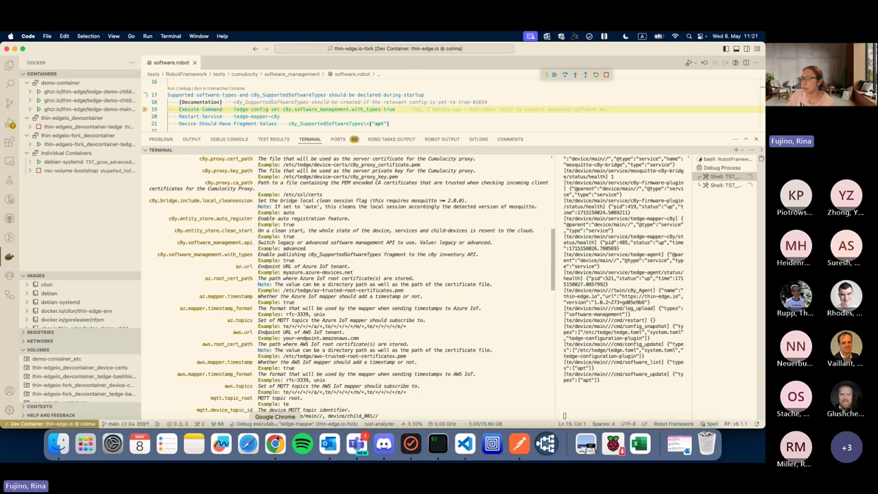
- Recheck the TST_grow_advanced_energy device, the GitHub issue and the c8y_SupportedSoftwareTypes fragment docs
{"action": "left_click", "coordinate": [274, 444]}
{"action": "left_click", "coordinate": [90, 50]}
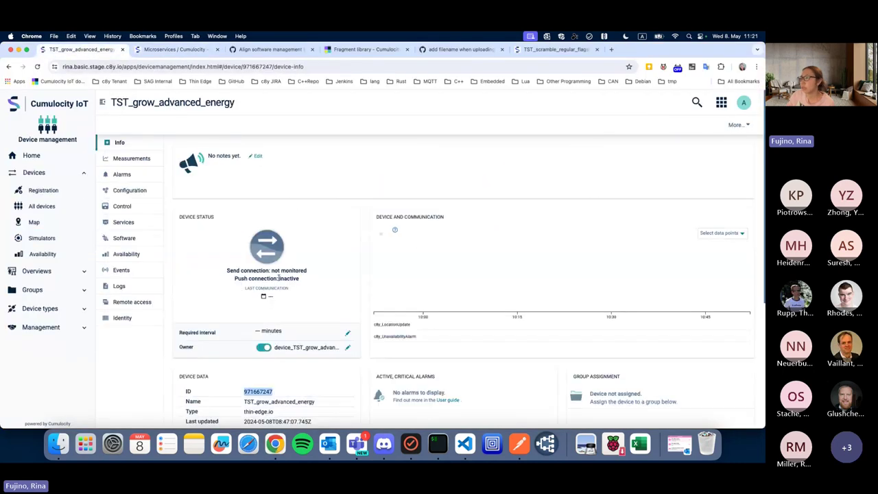
{"action": "left_click", "coordinate": [238, 52]}
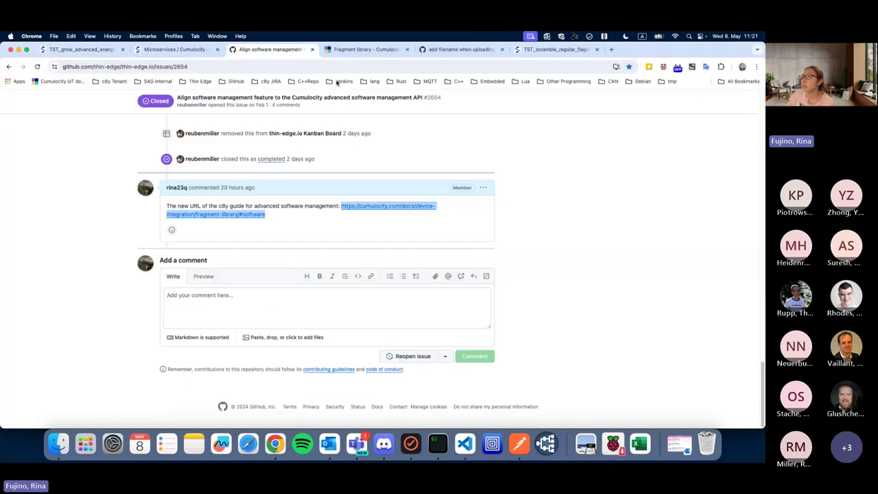
{"action": "left_click_drag", "start_coordinate": [631, 48], "coordinate": [631, 70]}
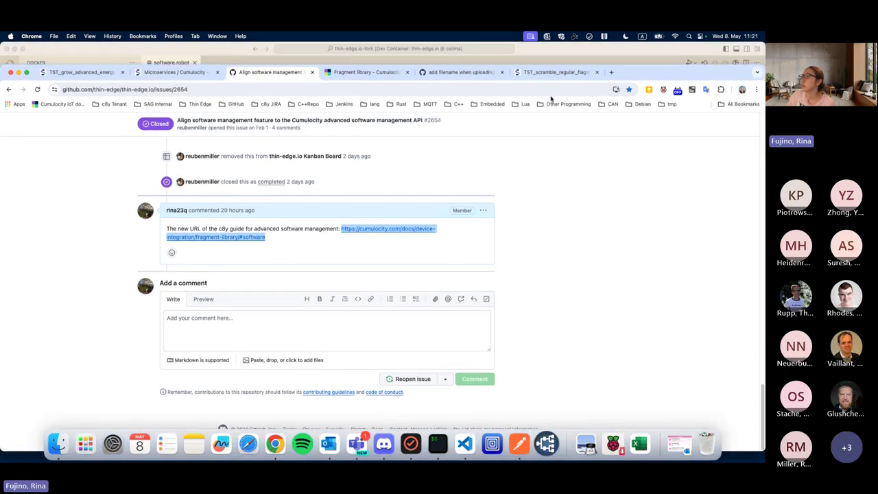
{"action": "left_click", "coordinate": [363, 72]}
{"action": "double_click", "coordinate": [267, 229]}
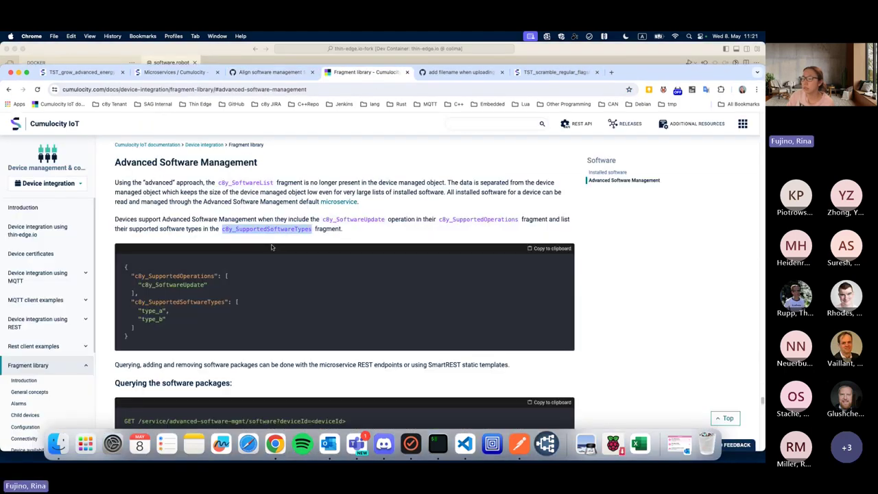
{"action": "left_click", "coordinate": [464, 444]}
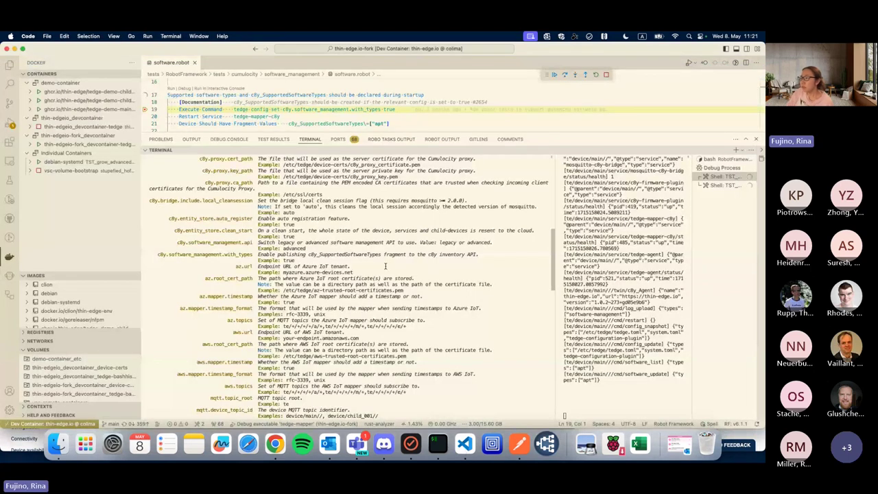
- Run tedge config set c8y.software_management.api advanced, then systemctl restart tedge-mapper-c8y
{"action": "scroll", "coordinate": [295, 322], "scroll_direction": "up", "scroll_amount": 1}
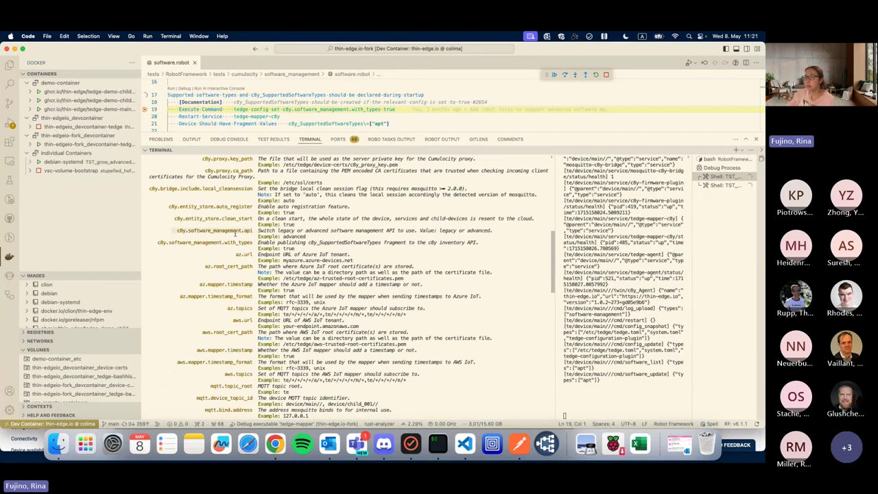
{"action": "right_click", "coordinate": [235, 232]}
{"action": "left_click", "coordinate": [261, 258]}
{"action": "scroll", "coordinate": [275, 343], "scroll_direction": "down", "scroll_amount": 15}
{"action": "type", "text": "t"}
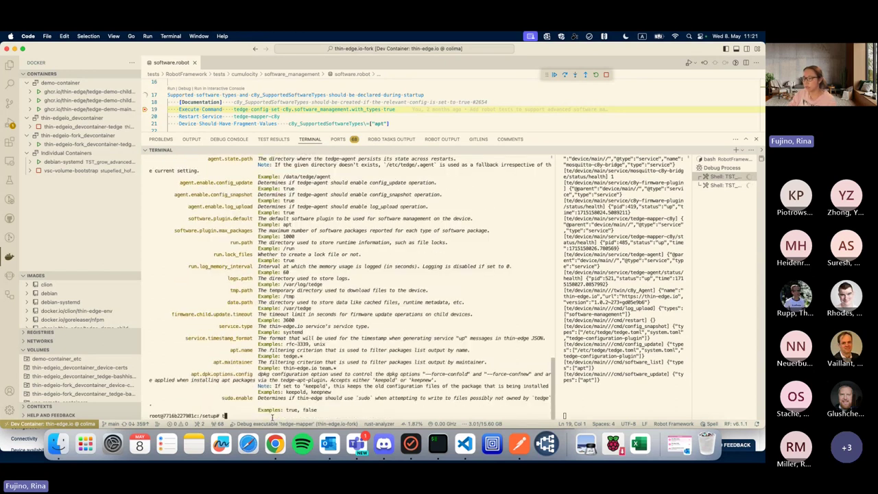
{"action": "type", "text": "edge co"}
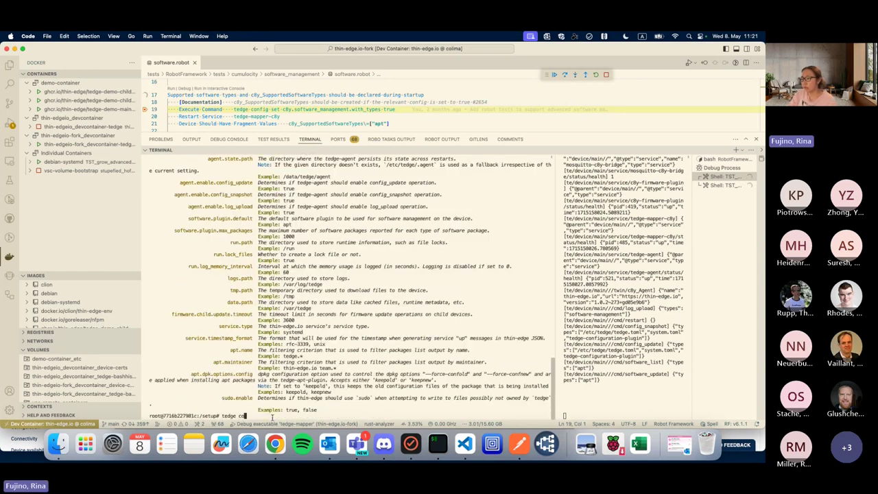
{"action": "type", "text": "nfig set"}
{"action": "right_click", "coordinate": [291, 418]}
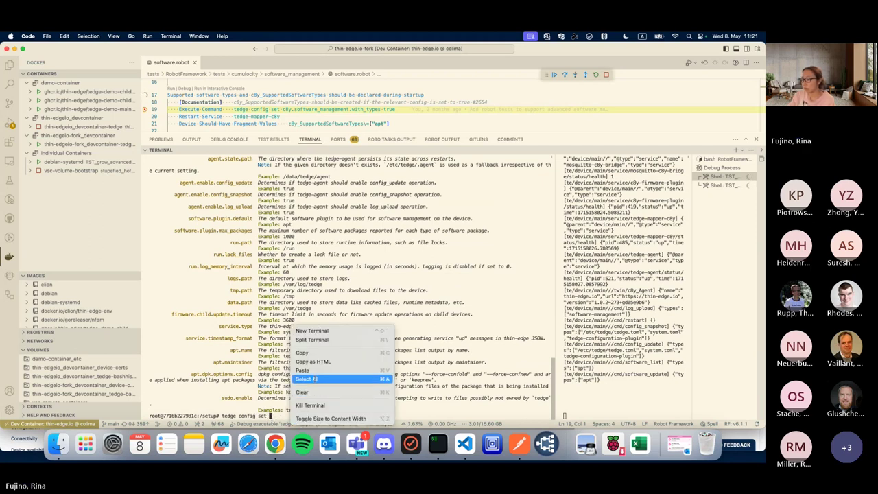
{"action": "left_click", "coordinate": [313, 370]}
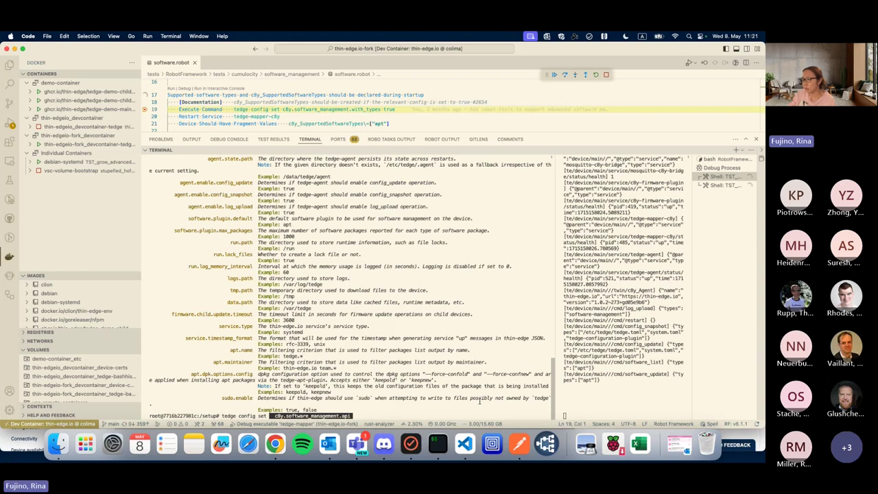
{"action": "key", "text": "Left"}
{"action": "key", "text": "Left"}
{"action": "key", "text": "Left"}
{"action": "key", "text": "Left"}
{"action": "key", "text": "Left"}
{"action": "key", "text": "Left"}
{"action": "key", "text": "Left"}
{"action": "key", "text": "Left"}
{"action": "key", "text": "Left"}
{"action": "key", "text": "Left"}
{"action": "key", "text": "Left"}
{"action": "key", "text": "Left"}
{"action": "key", "text": "Left"}
{"action": "key", "text": "Left"}
{"action": "key", "text": "Left"}
{"action": "key", "text": "Left"}
{"action": "key", "text": "Left"}
{"action": "key", "text": "Left"}
{"action": "key", "text": "Left"}
{"action": "key", "text": "Left"}
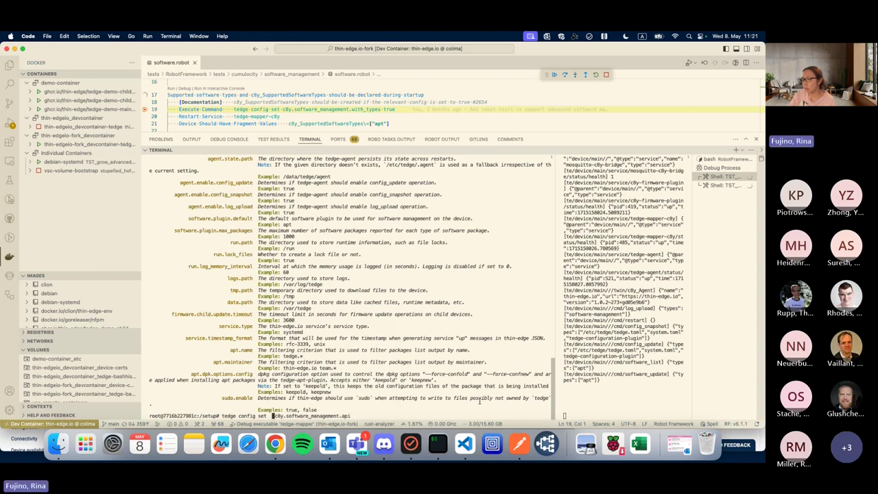
{"action": "key", "text": "Right"}
{"action": "key", "text": "Right"}
{"action": "key", "text": "Right"}
{"action": "key", "text": "Right"}
{"action": "key", "text": "Right"}
{"action": "key", "text": "Right"}
{"action": "key", "text": "Right"}
{"action": "key", "text": "Right"}
{"action": "key", "text": "Right"}
{"action": "key", "text": "Right"}
{"action": "key", "text": "Right"}
{"action": "key", "text": "Right"}
{"action": "key", "text": "Right"}
{"action": "key", "text": "Right"}
{"action": "key", "text": "Right"}
{"action": "key", "text": "Right"}
{"action": "key", "text": "Right"}
{"action": "key", "text": "Right"}
{"action": "key", "text": "Right"}
{"action": "key", "text": "Right"}
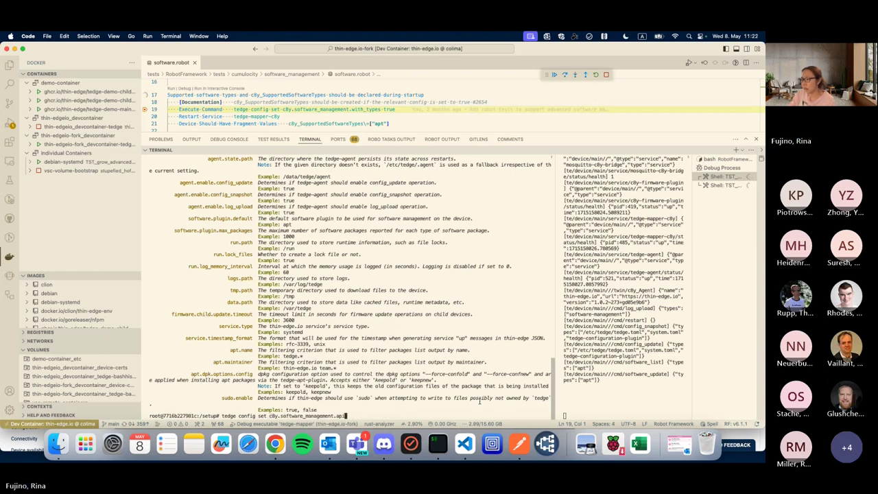
{"action": "type", "text": "advanced"}
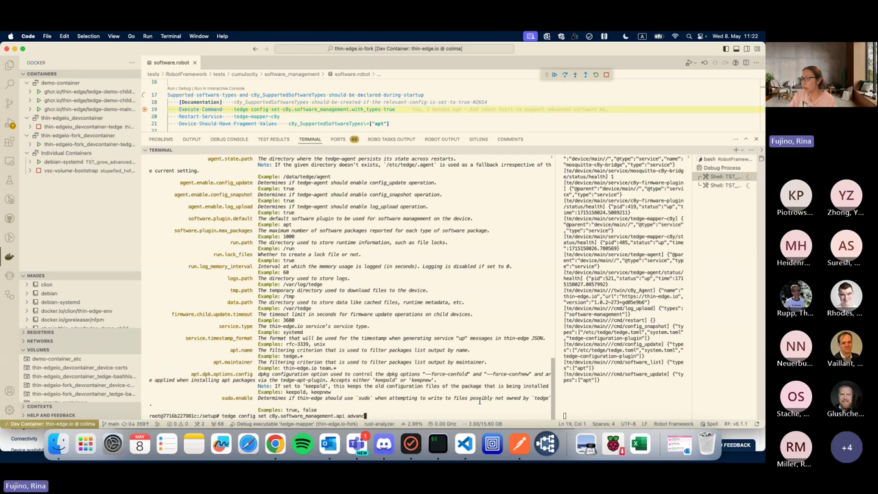
{"action": "key", "text": "Return"}
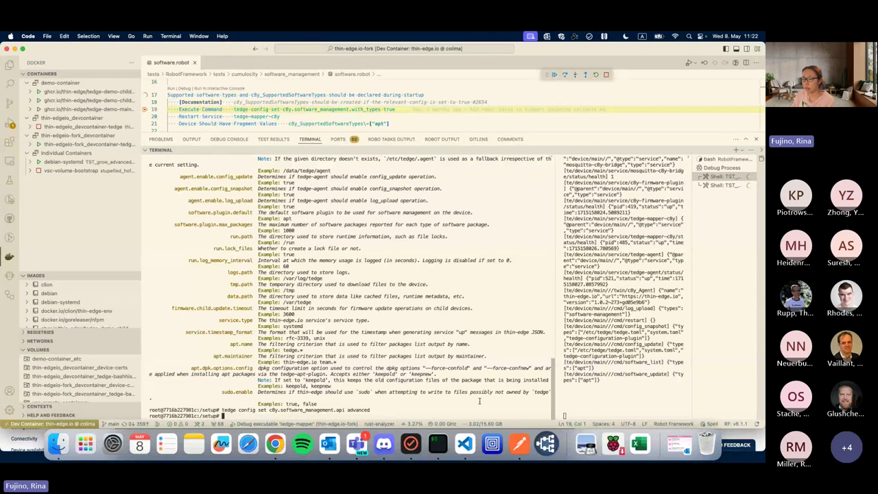
{"action": "type", "text": "syst"}
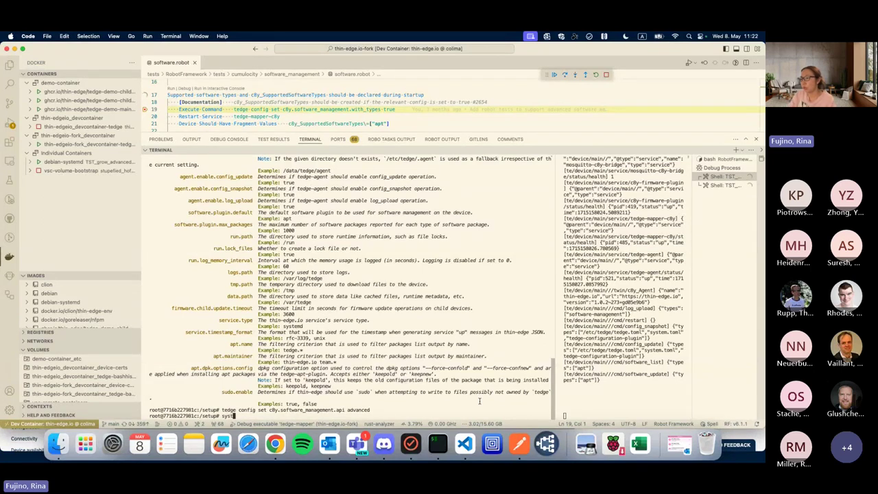
{"action": "type", "text": "emctl "}
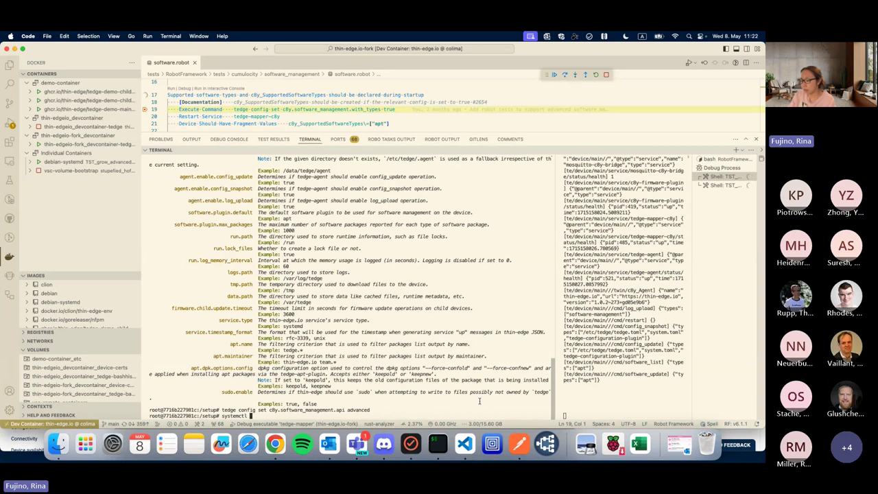
{"action": "type", "text": "restart "}
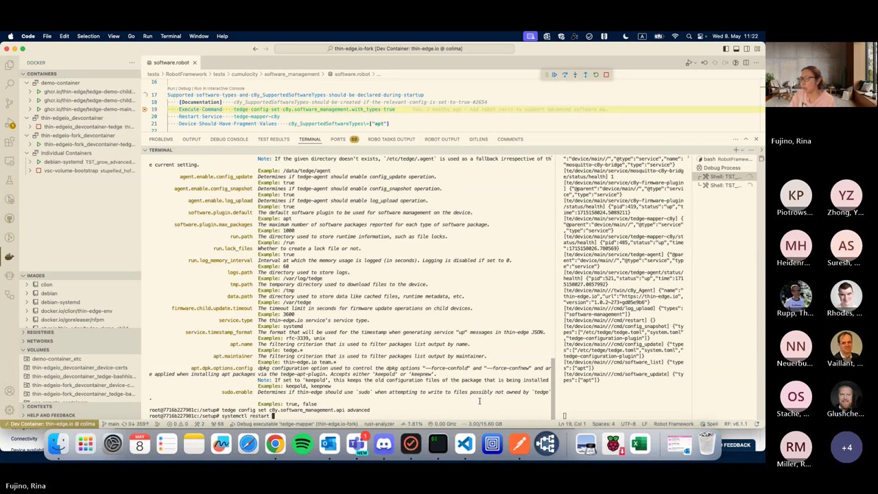
{"action": "type", "text": "te"}
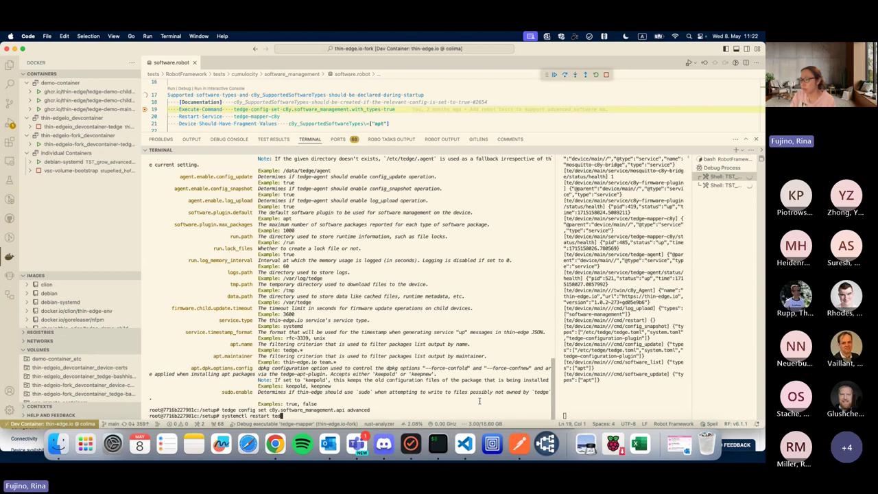
{"action": "type", "text": "dge-"}
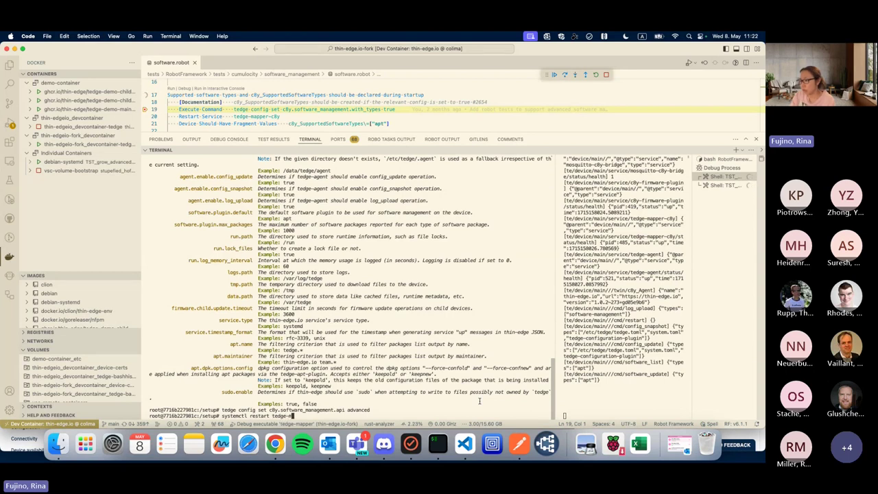
{"action": "type", "text": "mapper-c8y"}
{"action": "key", "text": "Return"}
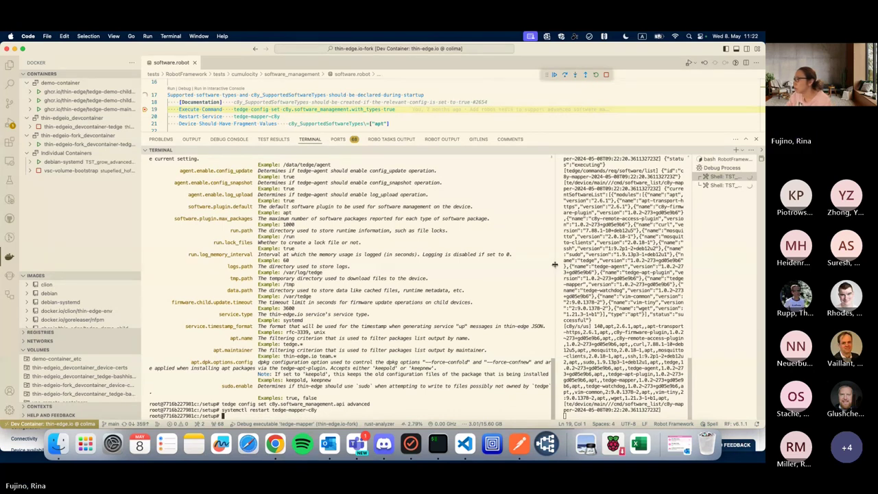
- Widen the mapper log pane so the software-list report ending in status successful fits
{"action": "left_click_drag", "start_coordinate": [560, 269], "coordinate": [402, 269]}
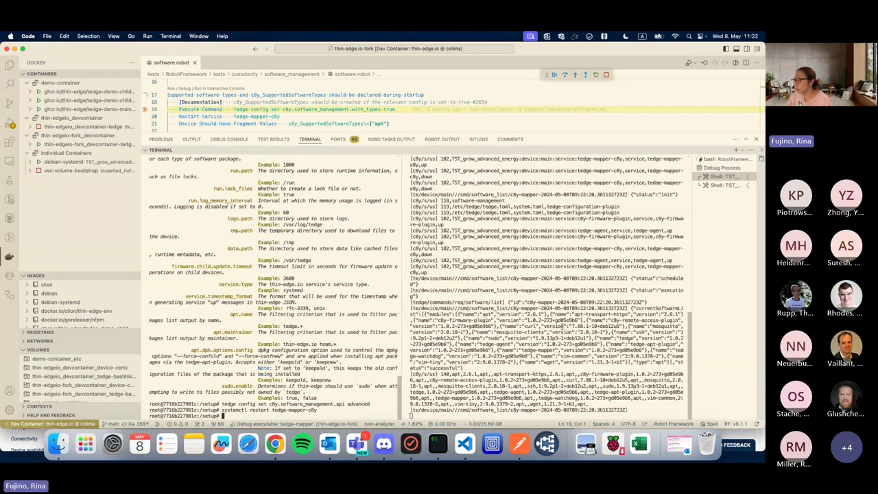
{"action": "key", "text": "Return"}
{"action": "key", "text": "Return"}
{"action": "key", "text": "Return"}
{"action": "key", "text": "Return"}
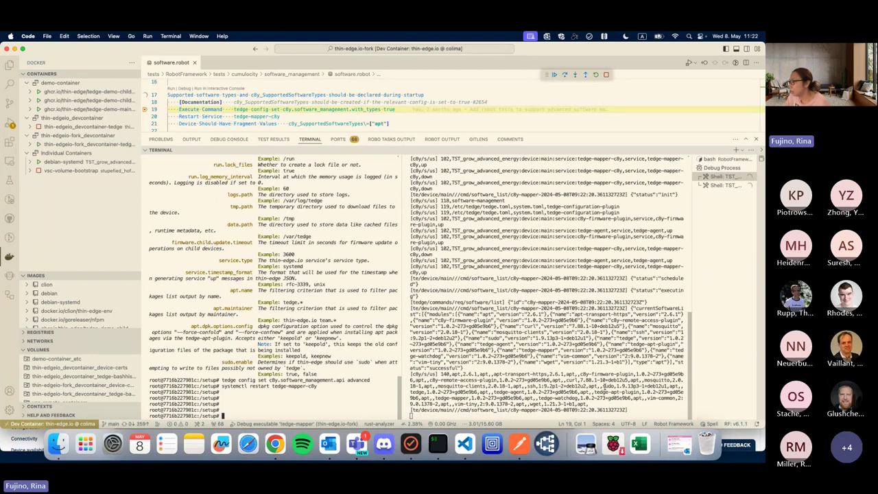
{"action": "scroll", "coordinate": [549, 288], "scroll_direction": "up", "scroll_amount": 10}
{"action": "scroll", "coordinate": [535, 267], "scroll_direction": "down", "scroll_amount": 10}
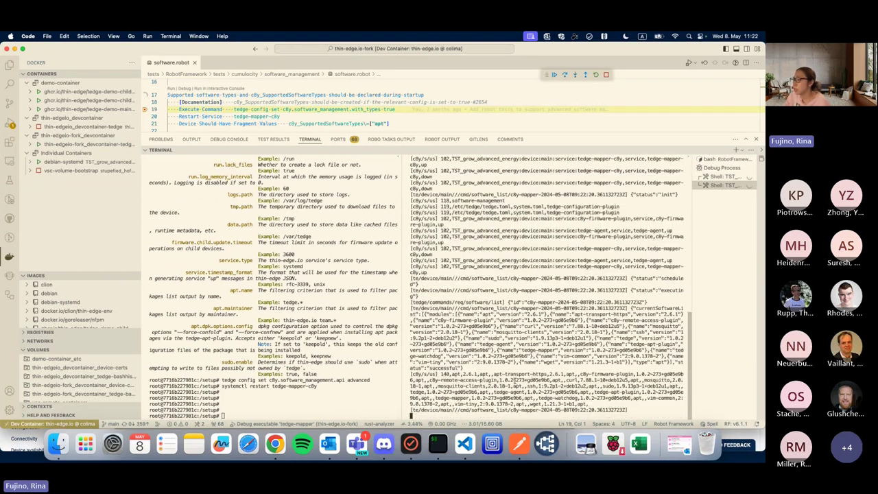
{"action": "scroll", "coordinate": [516, 382], "scroll_direction": "down", "scroll_amount": 3}
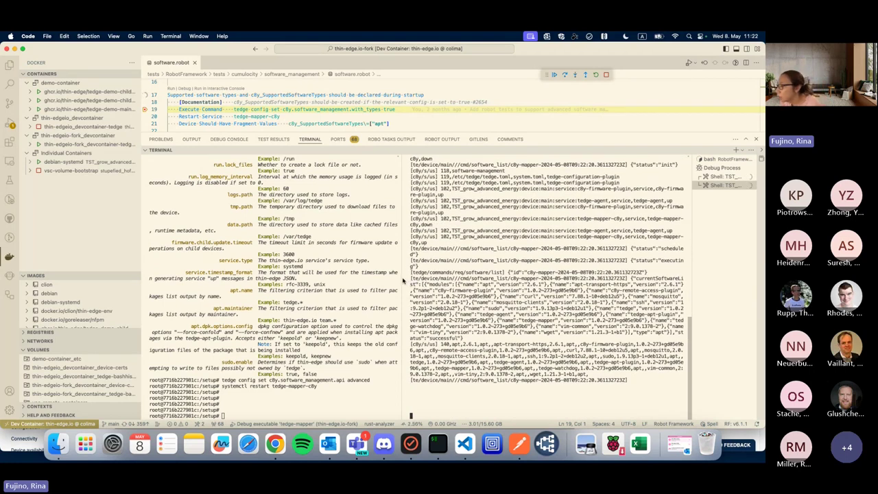
{"action": "left_click_drag", "start_coordinate": [402, 280], "coordinate": [116, 275]}
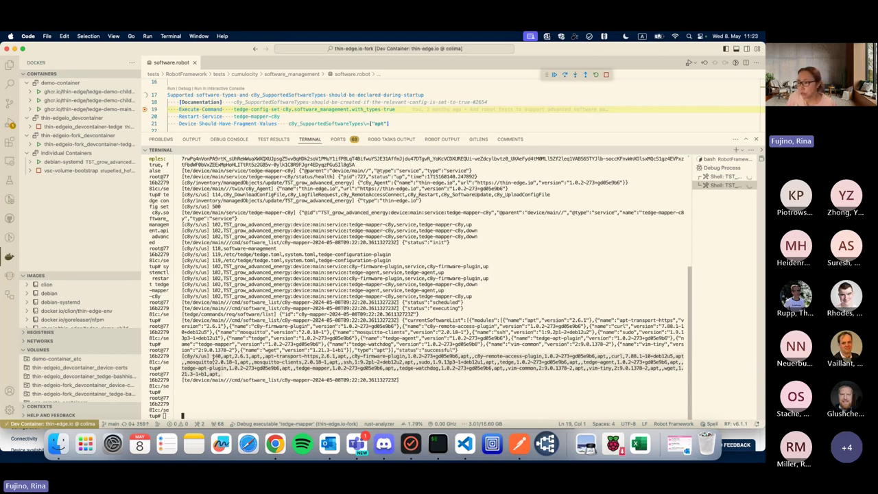
{"action": "left_click", "coordinate": [213, 356]}
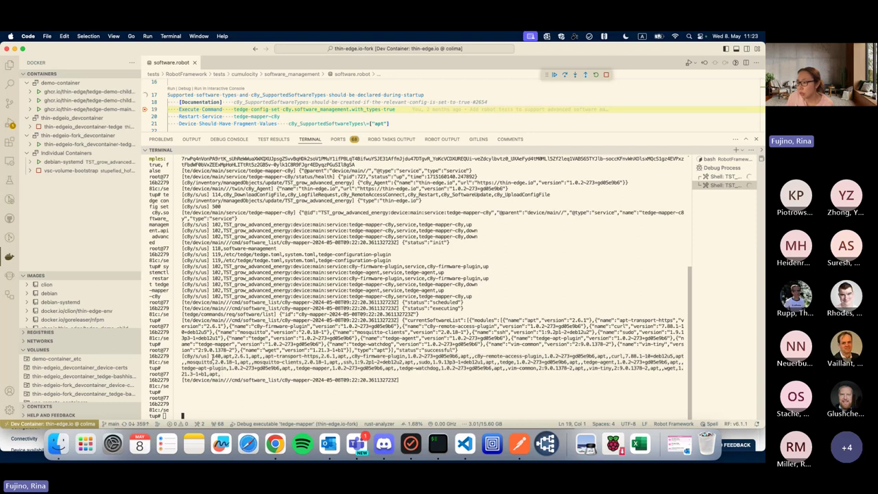
{"action": "left_click", "coordinate": [275, 445]}
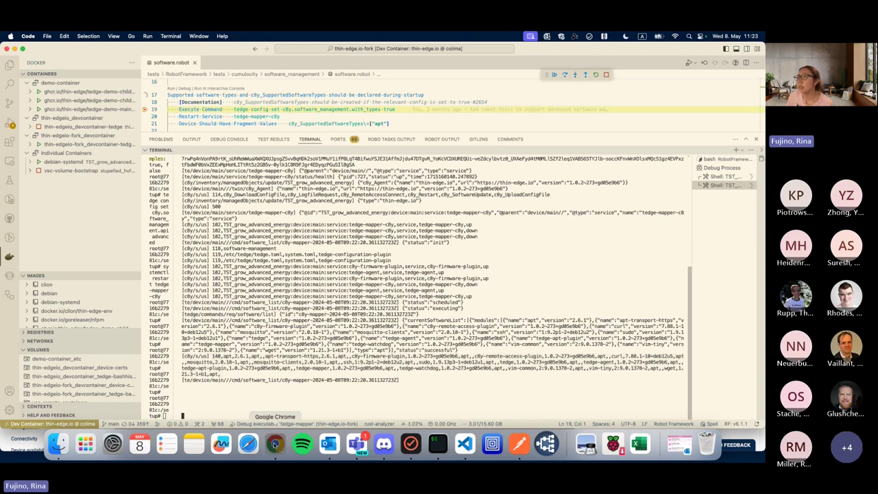
{"action": "key", "text": "ctrl+alt+Return"}
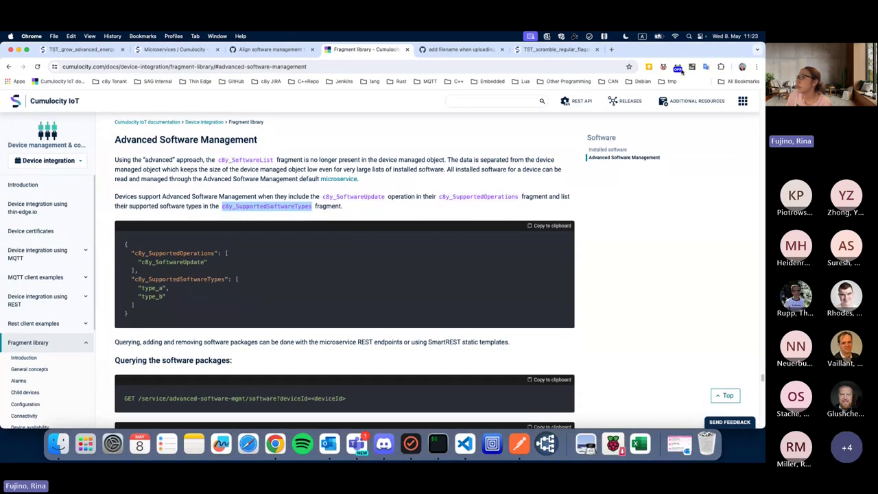
{"action": "scroll", "coordinate": [411, 216], "scroll_direction": "down", "scroll_amount": 15}
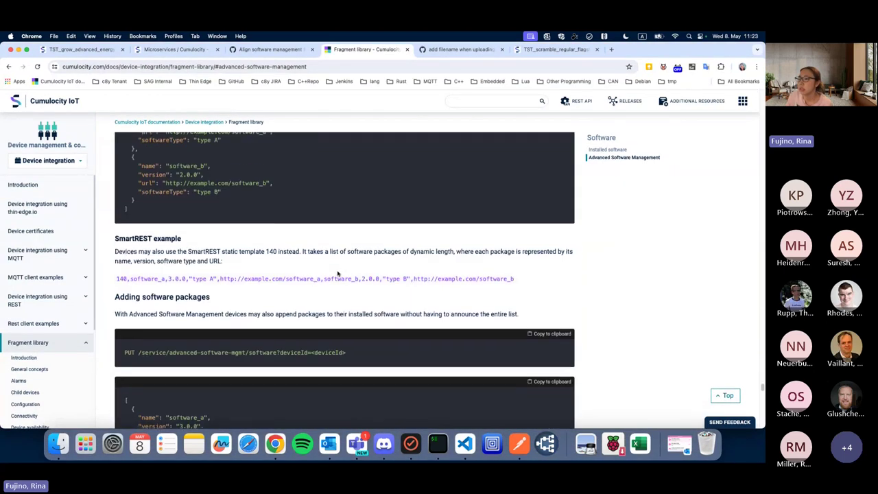
{"action": "scroll", "coordinate": [132, 239], "scroll_direction": "up", "scroll_amount": 5}
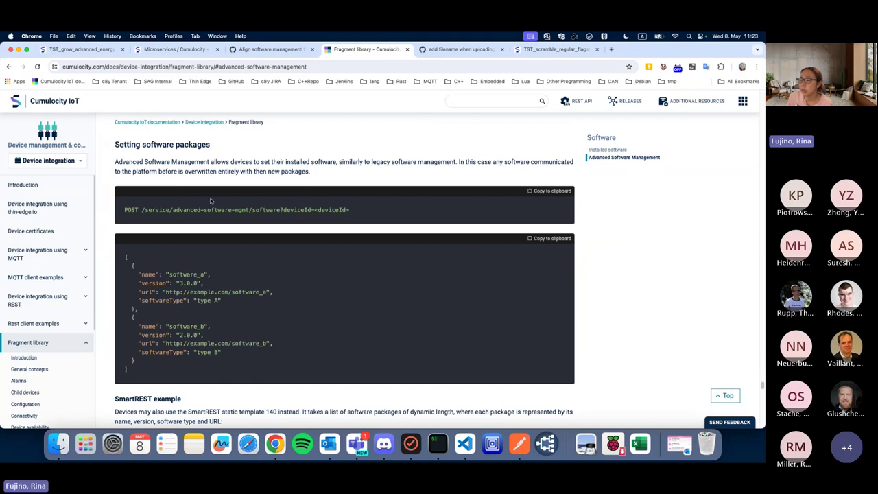
{"action": "scroll", "coordinate": [219, 240], "scroll_direction": "down", "scroll_amount": 2}
{"action": "scroll", "coordinate": [228, 280], "scroll_direction": "down", "scroll_amount": 3}
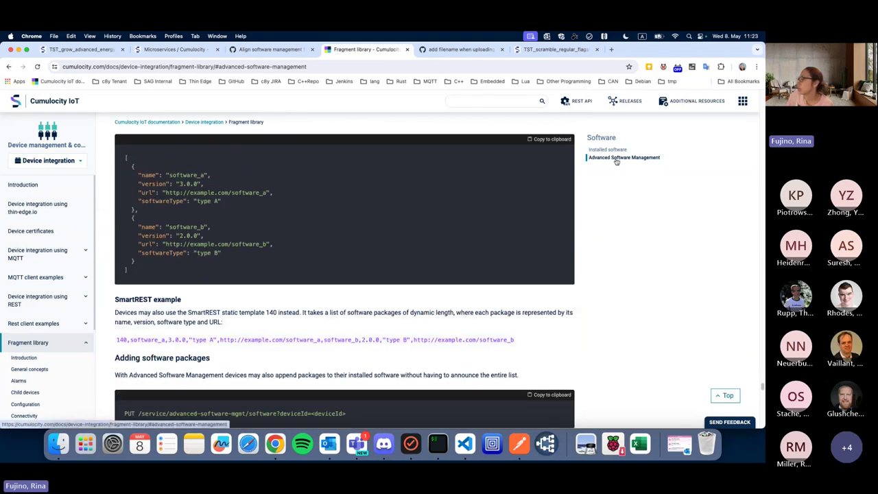
{"action": "left_click_drag", "start_coordinate": [118, 340], "coordinate": [519, 356]}
{"action": "left_click", "coordinate": [464, 444]}
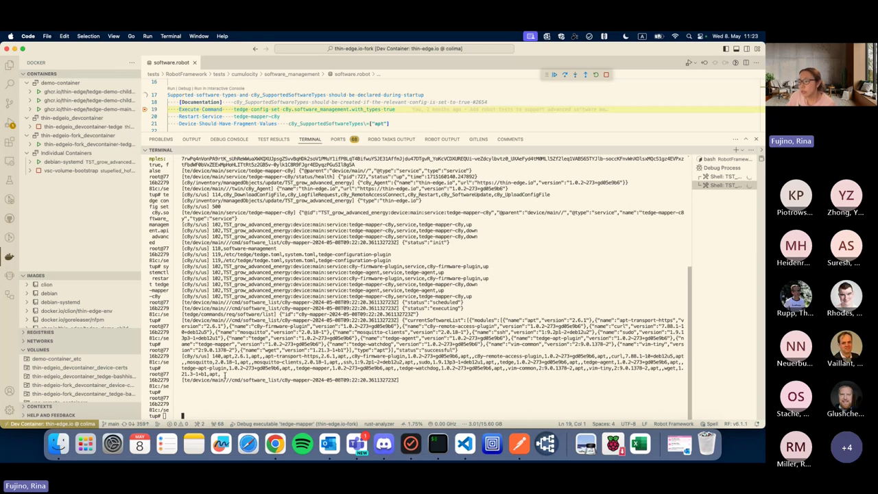
- Mark the wget entry at the log's end, then show Chrome's SmartREST 141 software-list docs
{"action": "left_click_drag", "start_coordinate": [224, 375], "coordinate": [214, 356]}
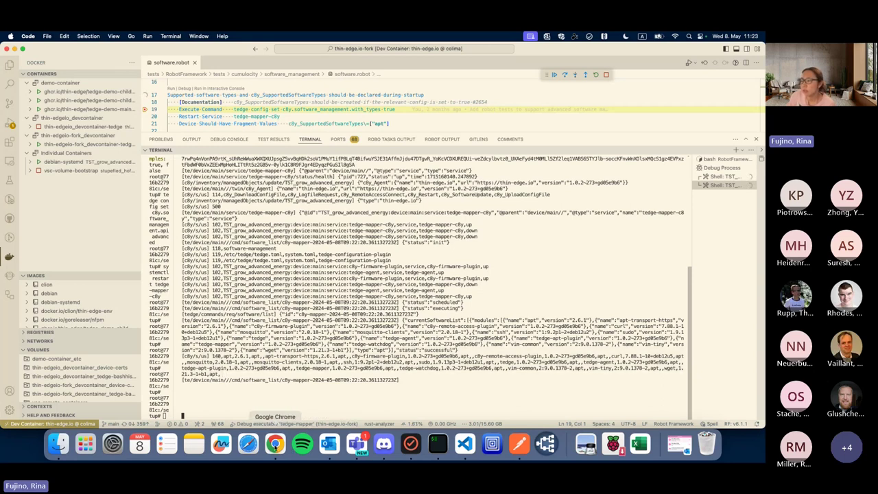
{"action": "left_click", "coordinate": [274, 444]}
{"action": "scroll", "coordinate": [251, 296], "scroll_direction": "down", "scroll_amount": 5}
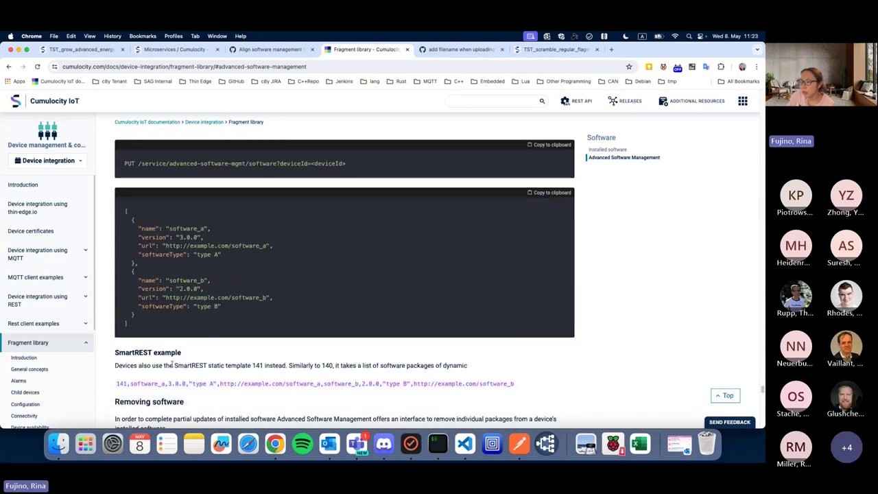
{"action": "scroll", "coordinate": [147, 263], "scroll_direction": "up", "scroll_amount": 1}
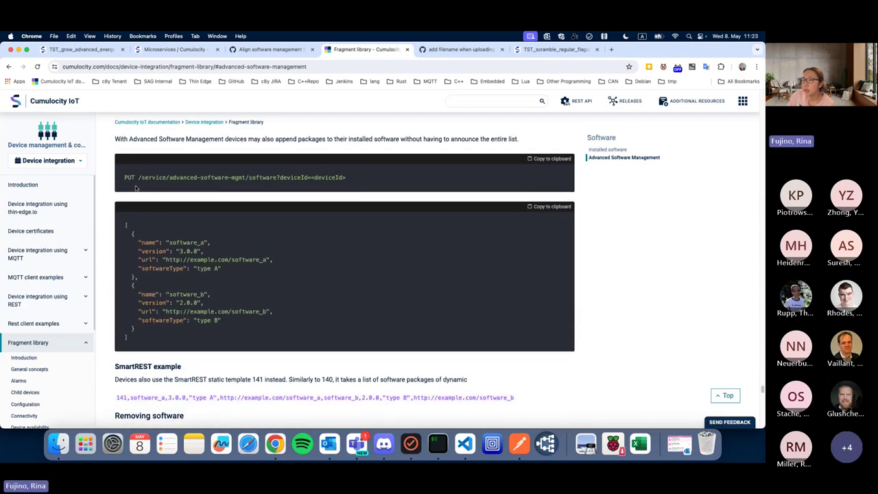
{"action": "left_click", "coordinate": [465, 444]}
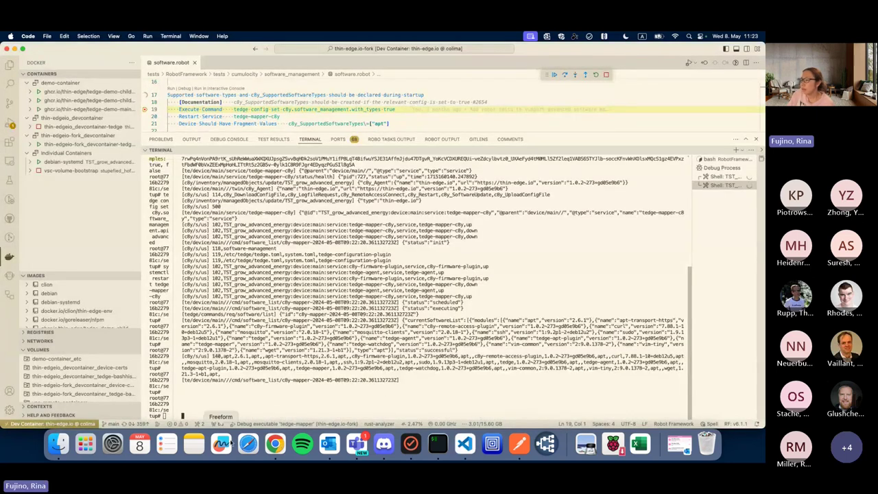
{"action": "left_click", "coordinate": [275, 444]}
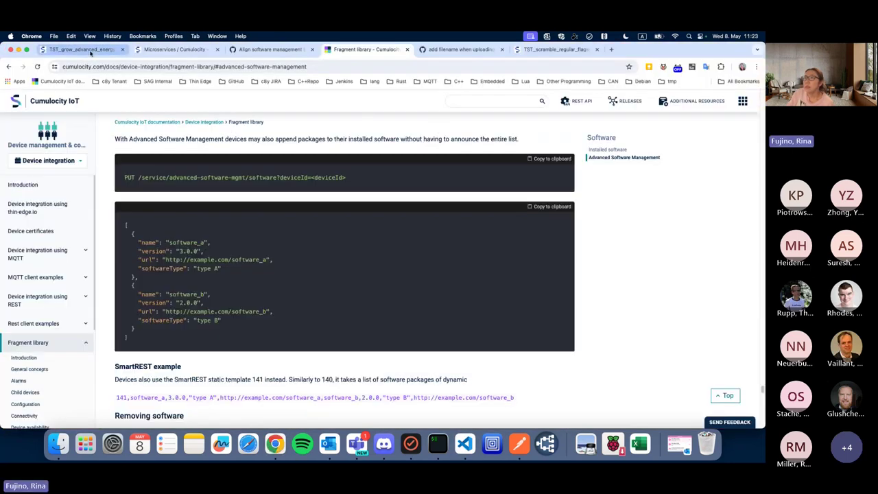
- Review TST_grow_advanced_energy's installed Software list, then bring up the managed-object request in Postman
{"action": "left_click", "coordinate": [81, 49]}
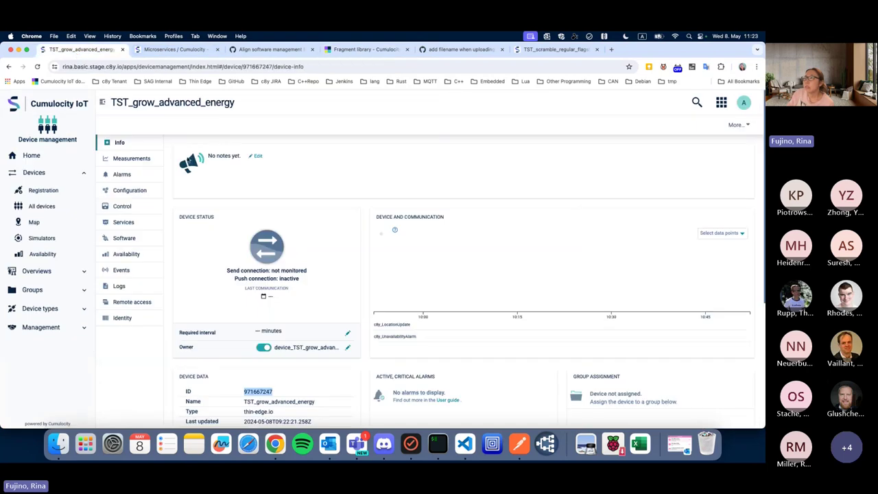
{"action": "left_click", "coordinate": [137, 238]}
{"action": "scroll", "coordinate": [290, 276], "scroll_direction": "down", "scroll_amount": 5}
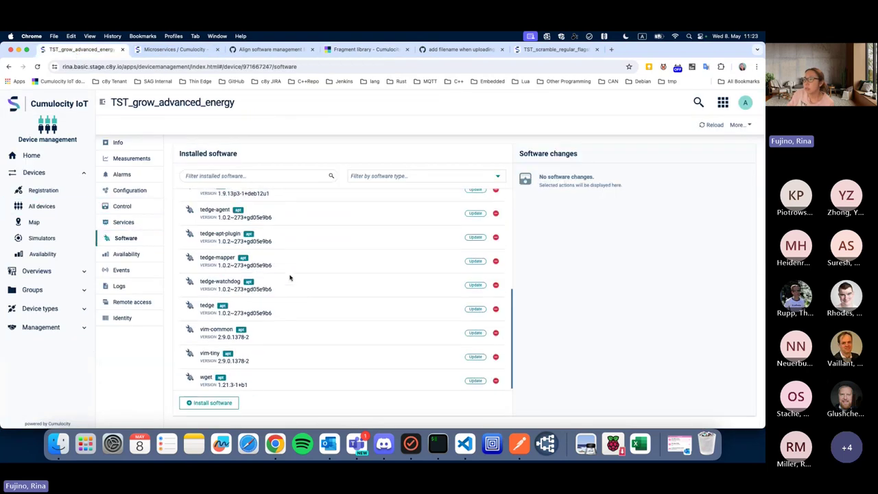
{"action": "scroll", "coordinate": [342, 324], "scroll_direction": "up", "scroll_amount": 5}
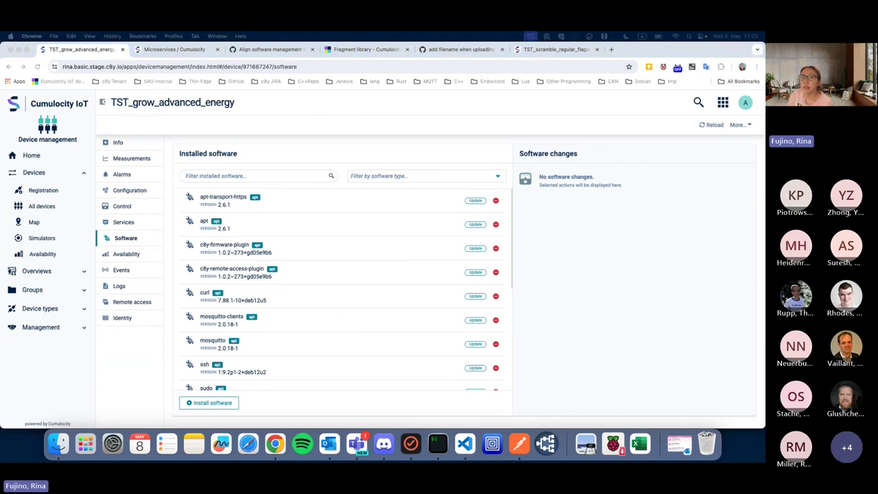
{"action": "left_click", "coordinate": [519, 444]}
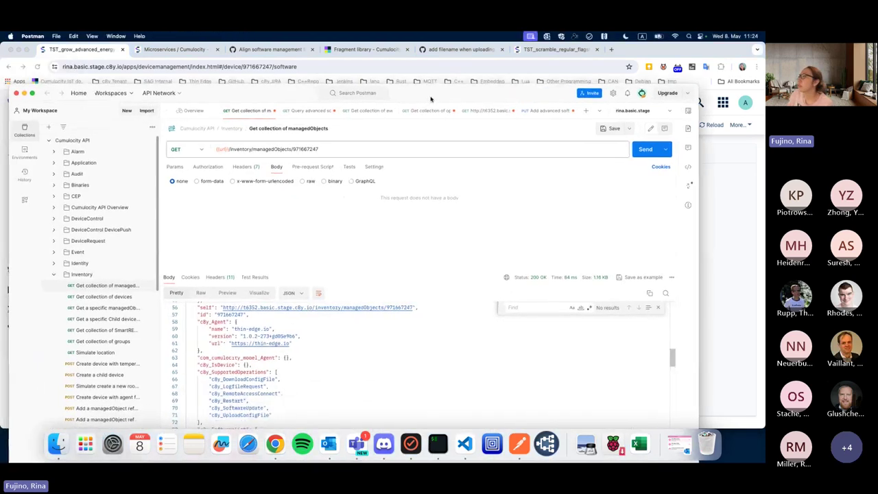
- Re-send the GET managedObjects request and inspect its c8y_SoftwareList entries before returning to the terminal
{"action": "left_click", "coordinate": [711, 110]}
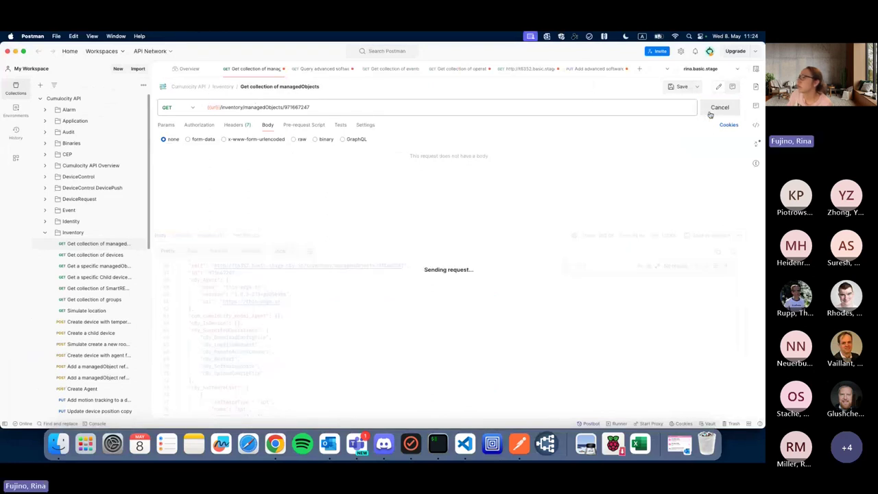
{"action": "scroll", "coordinate": [349, 328], "scroll_direction": "down", "scroll_amount": 10}
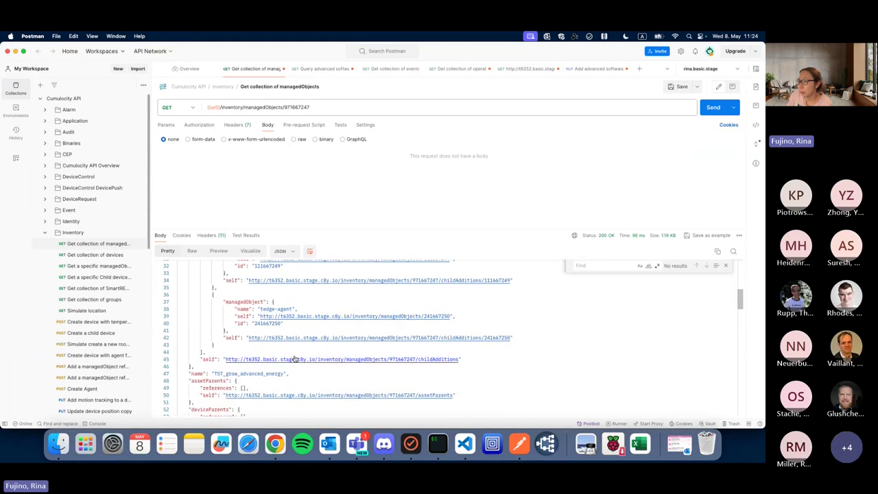
{"action": "scroll", "coordinate": [288, 350], "scroll_direction": "up", "scroll_amount": 5}
{"action": "scroll", "coordinate": [295, 354], "scroll_direction": "up", "scroll_amount": 3}
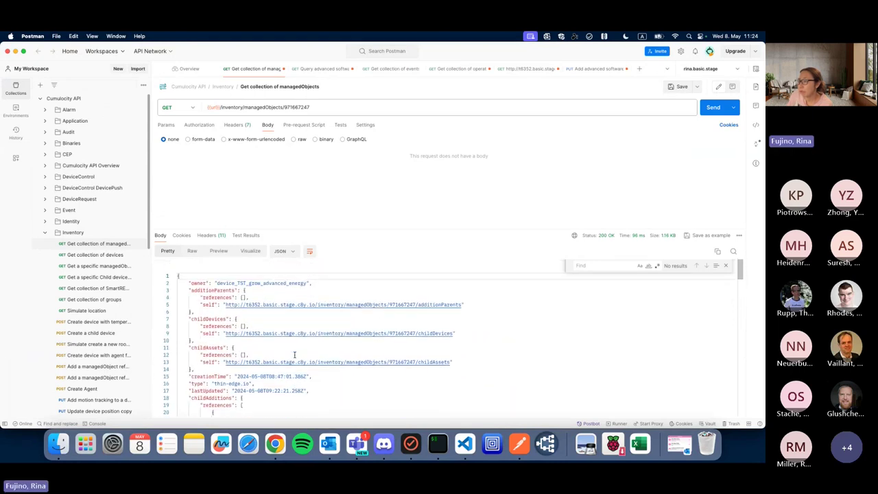
{"action": "scroll", "coordinate": [316, 341], "scroll_direction": "down", "scroll_amount": 12}
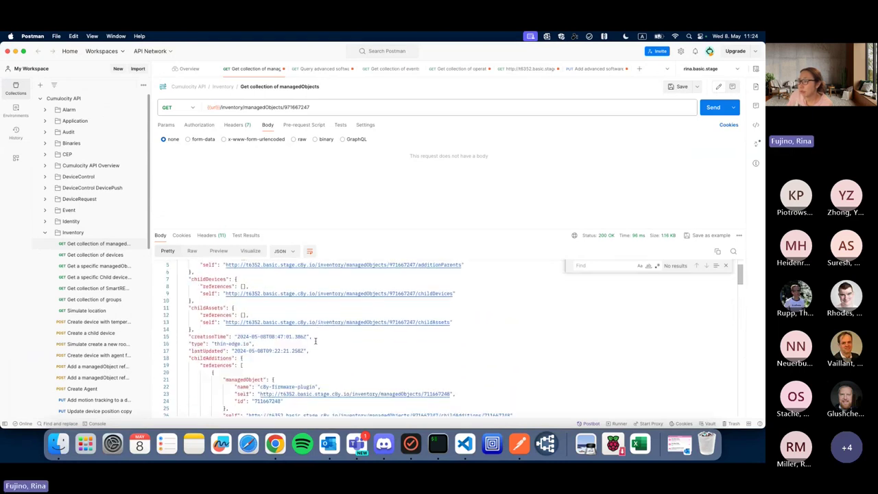
{"action": "scroll", "coordinate": [315, 341], "scroll_direction": "down", "scroll_amount": 3}
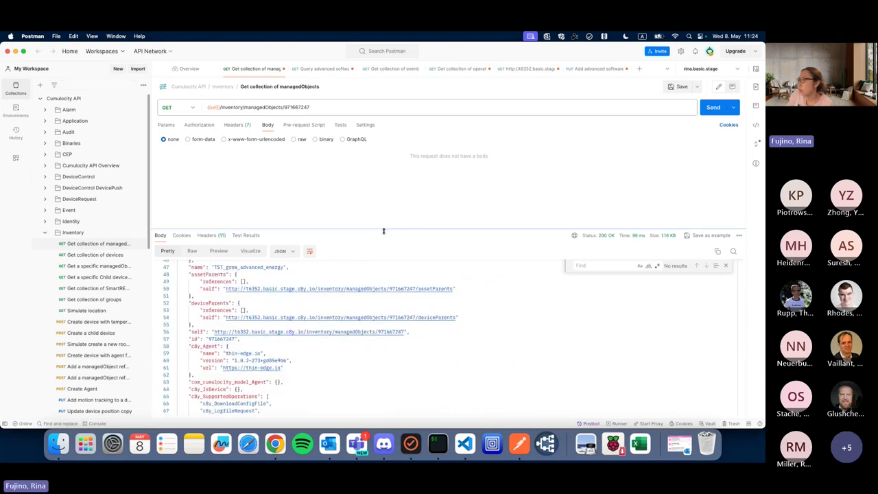
{"action": "left_click_drag", "start_coordinate": [382, 229], "coordinate": [383, 193]}
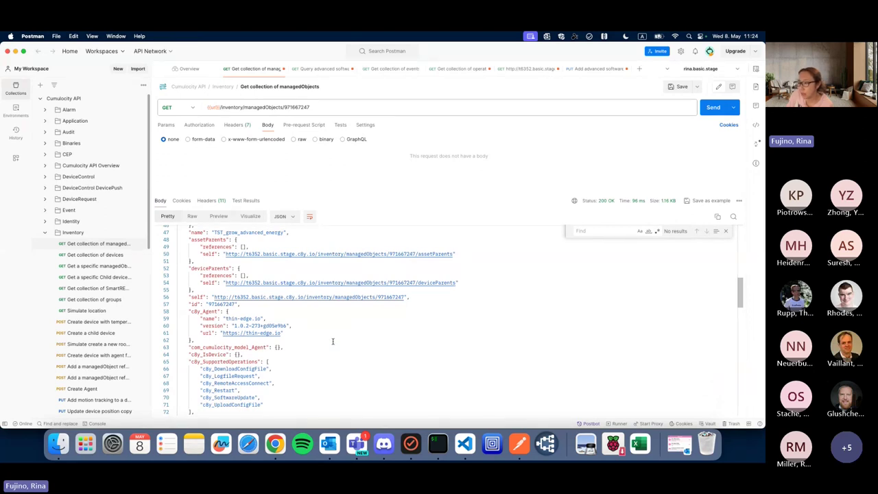
{"action": "scroll", "coordinate": [313, 382], "scroll_direction": "down", "scroll_amount": 2}
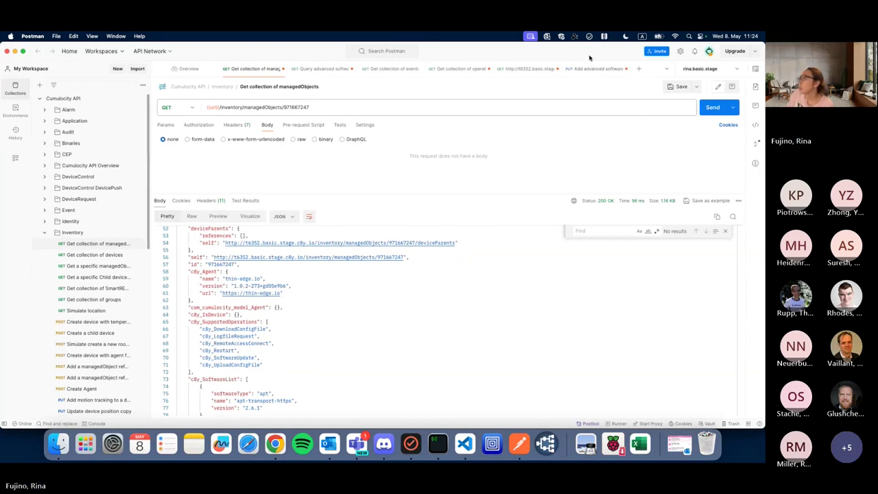
{"action": "key", "text": "super+Tab"}
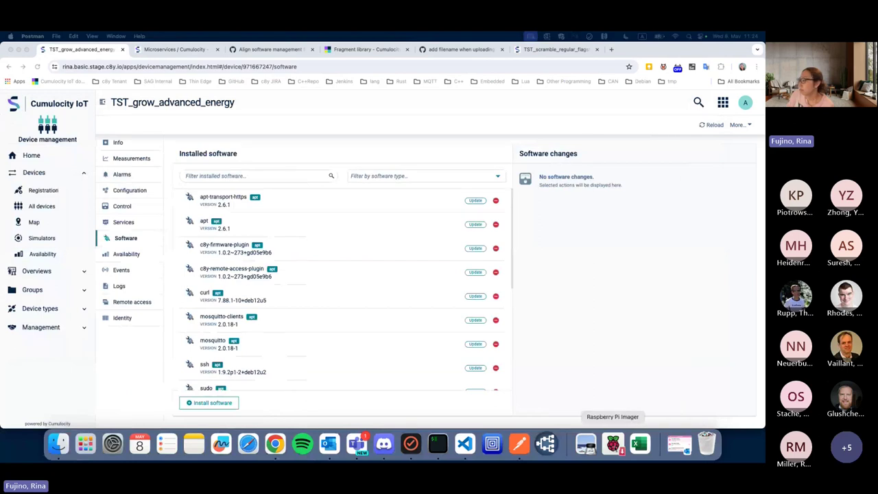
{"action": "left_click", "coordinate": [467, 445]}
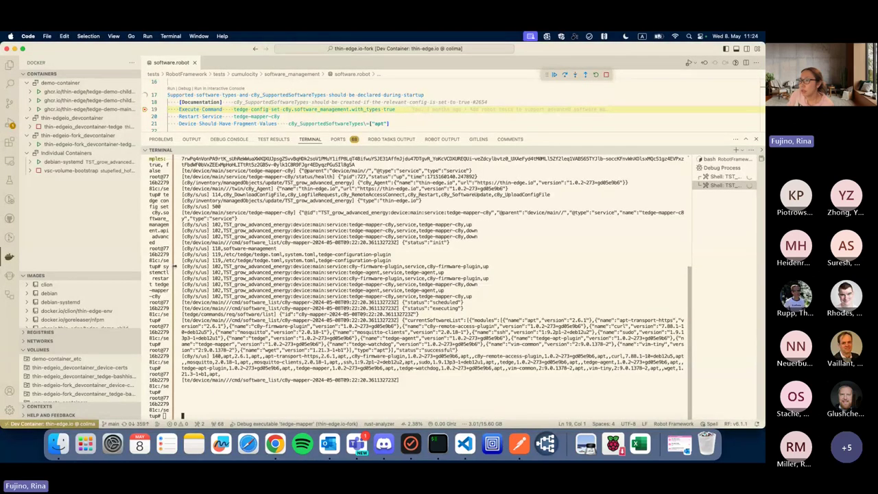
- Widen the config docs pane and list all current thin-edge settings with tedge config list
{"action": "left_click_drag", "start_coordinate": [173, 268], "coordinate": [606, 278]}
{"action": "scroll", "coordinate": [245, 230], "scroll_direction": "up", "scroll_amount": 5}
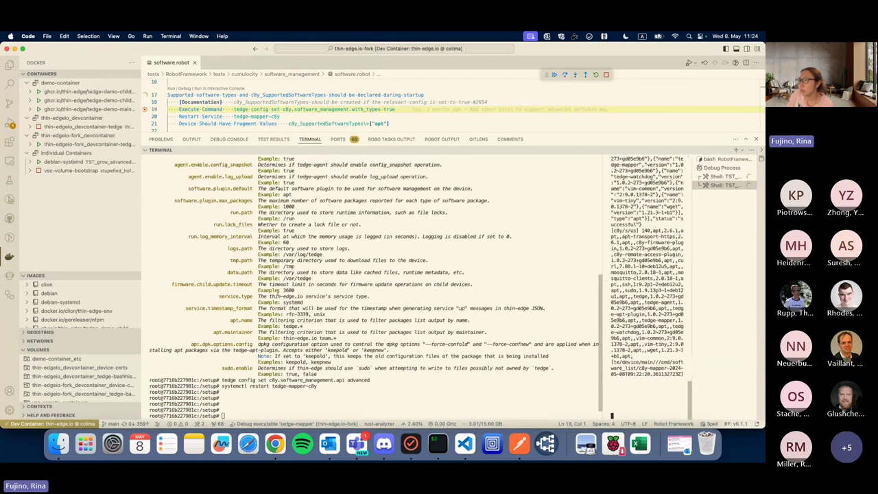
{"action": "scroll", "coordinate": [245, 230], "scroll_direction": "up", "scroll_amount": 10}
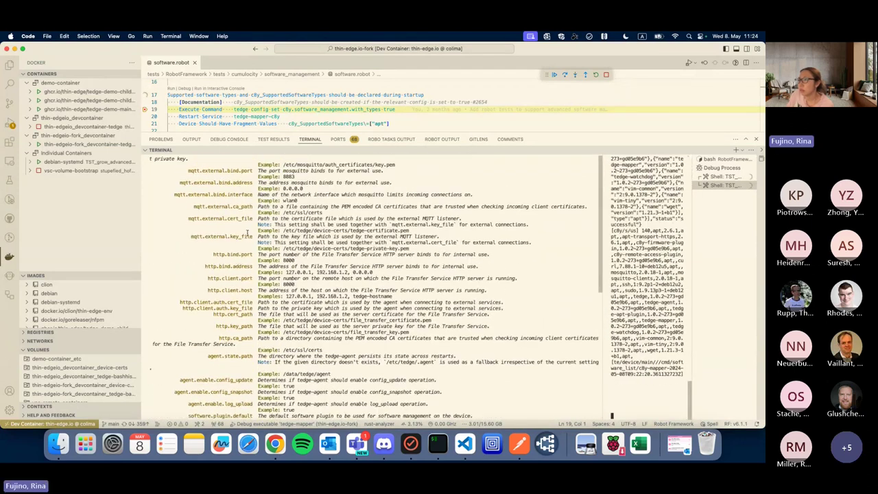
{"action": "scroll", "coordinate": [239, 284], "scroll_direction": "down", "scroll_amount": 10}
{"action": "type", "text": "systemctl restart tedge-mapper-c8y"}
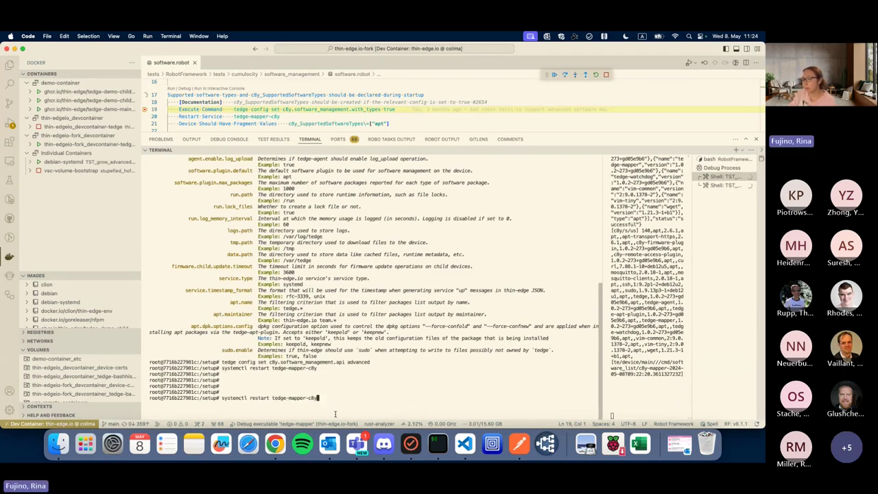
{"action": "key", "text": "ctrl+u"}
{"action": "type", "text": "tedge conf"}
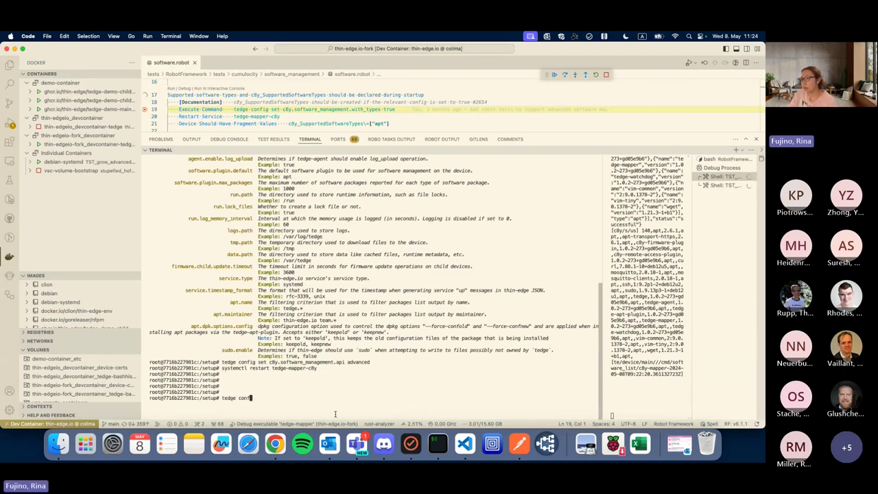
{"action": "type", "text": "ig list"}
{"action": "key", "text": "Return"}
- Set c8y.software_management.with_types to true using the copied key, then restart tedge-mapper-c8y
{"action": "scroll", "coordinate": [304, 298], "scroll_direction": "up", "scroll_amount": 3}
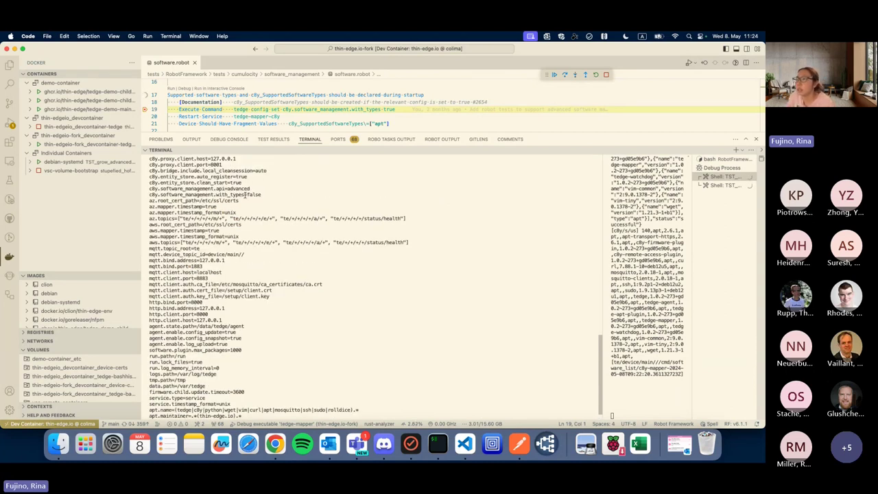
{"action": "left_click_drag", "start_coordinate": [245, 195], "coordinate": [157, 197]}
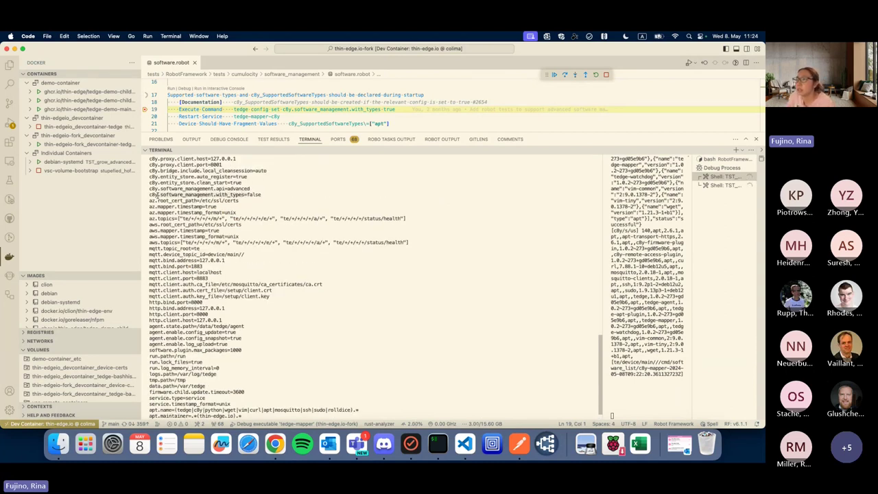
{"action": "right_click", "coordinate": [160, 195]}
{"action": "left_click", "coordinate": [184, 223]}
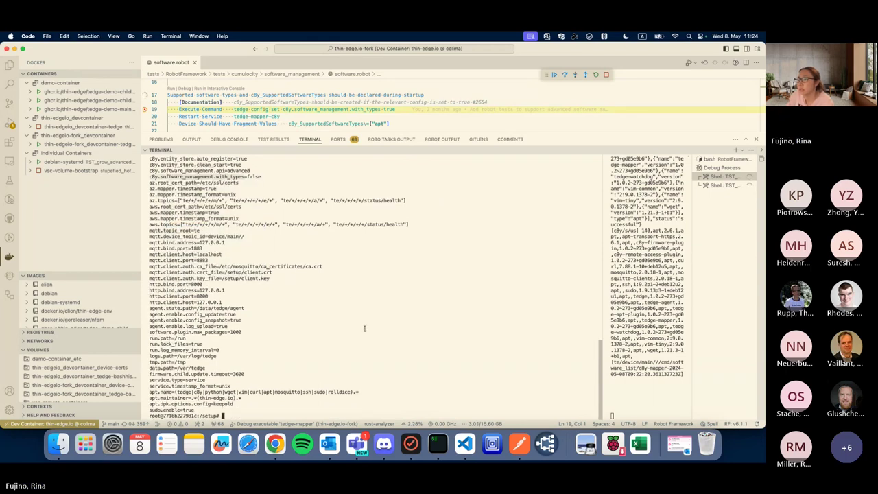
{"action": "type", "text": "tedge co"}
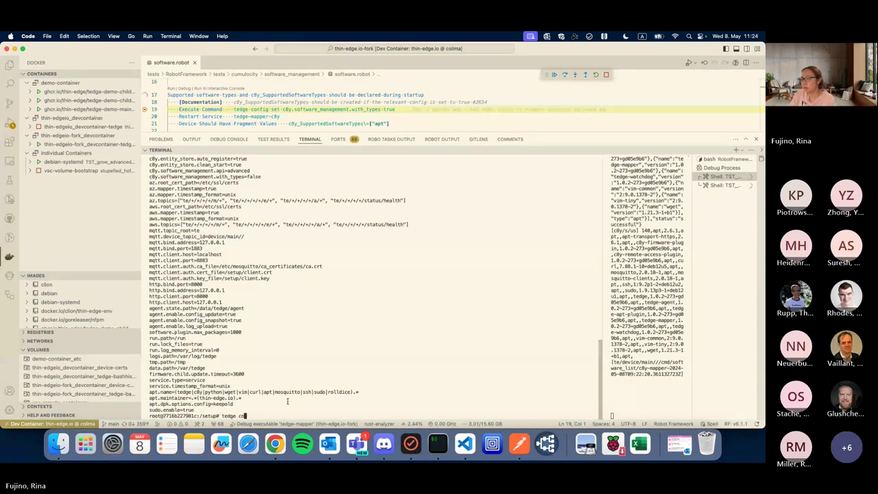
{"action": "type", "text": "nfig s"}
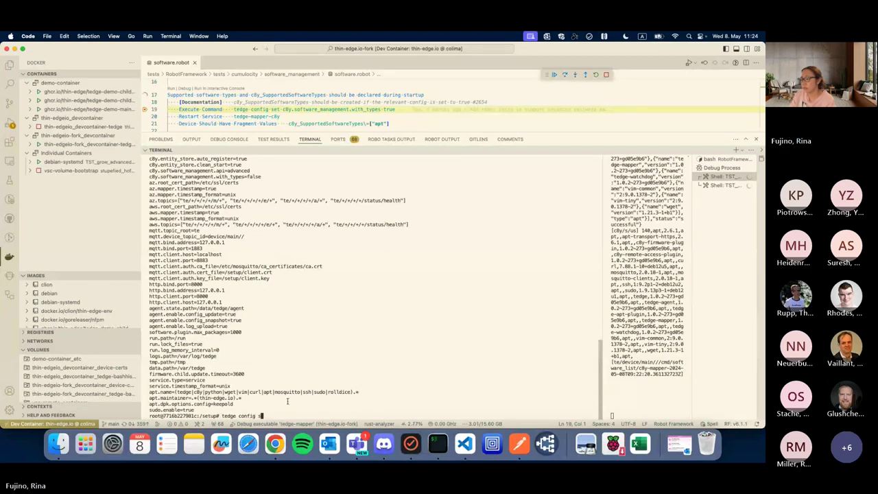
{"action": "type", "text": "et"}
{"action": "right_click", "coordinate": [286, 411]}
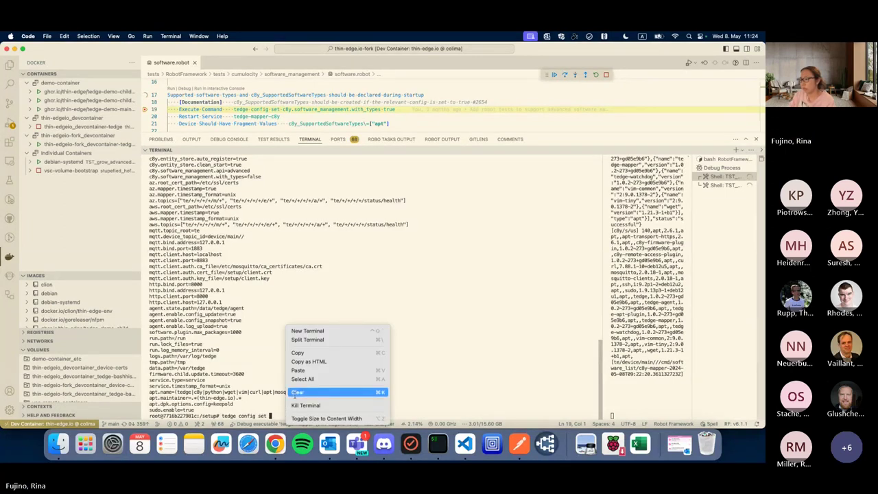
{"action": "left_click", "coordinate": [316, 372]}
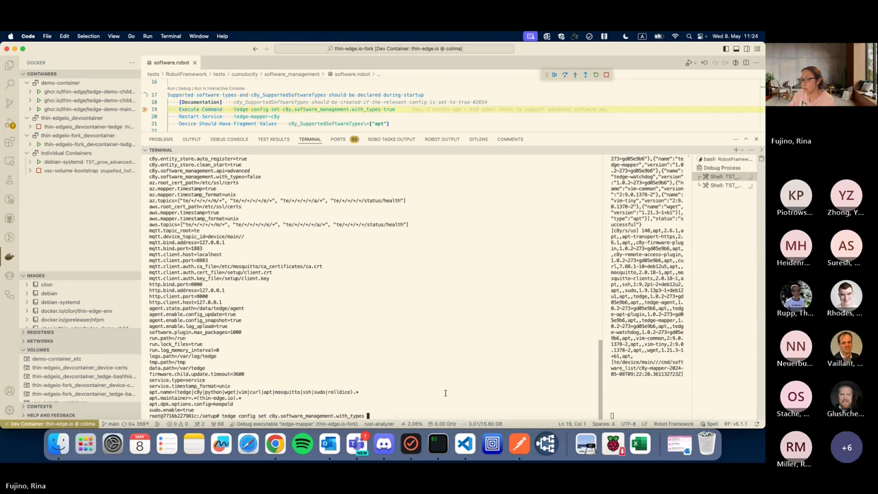
{"action": "type", "text": "trutrue"}
{"action": "key", "text": "Return"}
{"action": "type", "text": "systemctl restart tedge-mapper-c8y"}
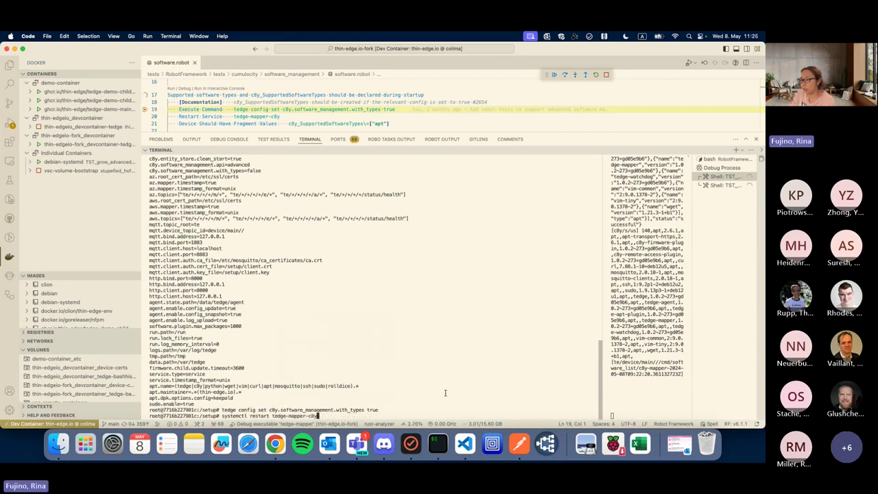
{"action": "key", "text": "Return"}
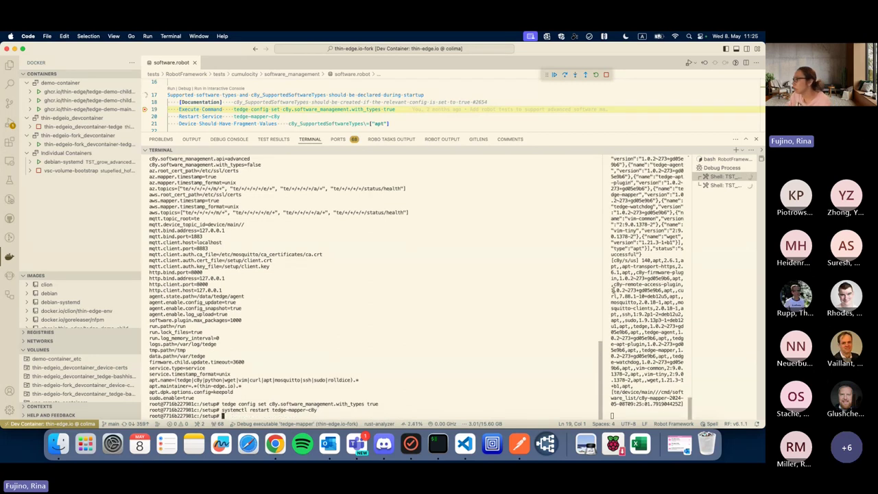
- Widen the right terminal pane with the mapper log so the full messages are readable, and focus it
{"action": "left_click_drag", "start_coordinate": [603, 286], "coordinate": [403, 264]}
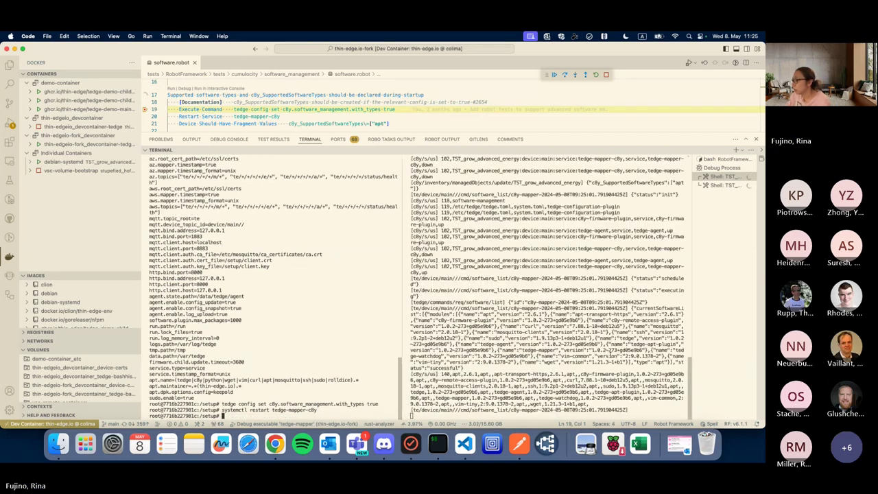
{"action": "key", "text": "Return"}
{"action": "key", "text": "Return"}
{"action": "key", "text": "Return"}
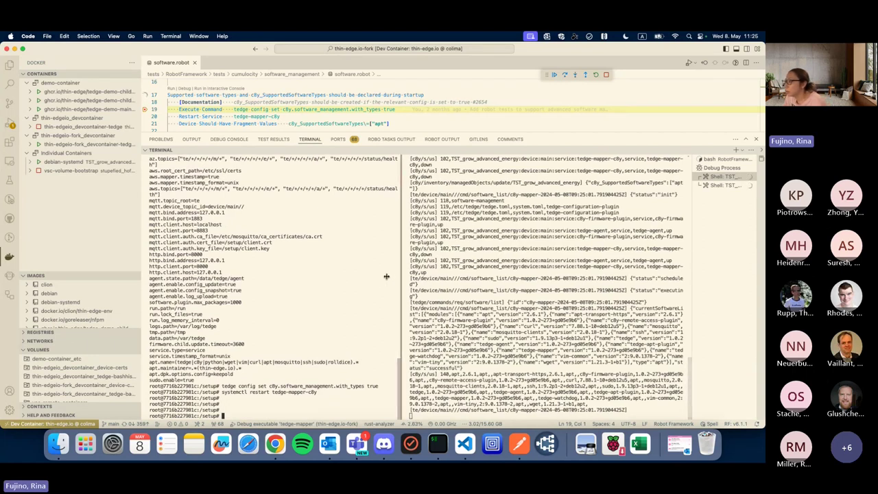
{"action": "left_click_drag", "start_coordinate": [403, 280], "coordinate": [180, 275]}
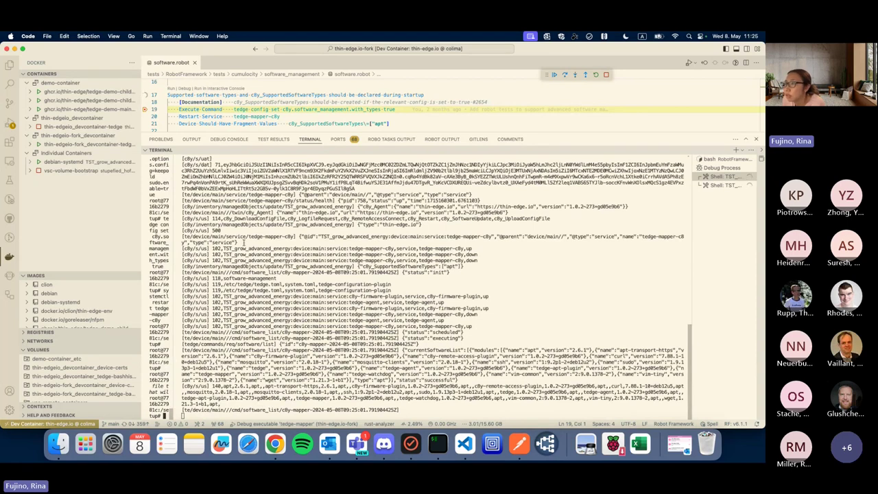
{"action": "left_click", "coordinate": [225, 244]}
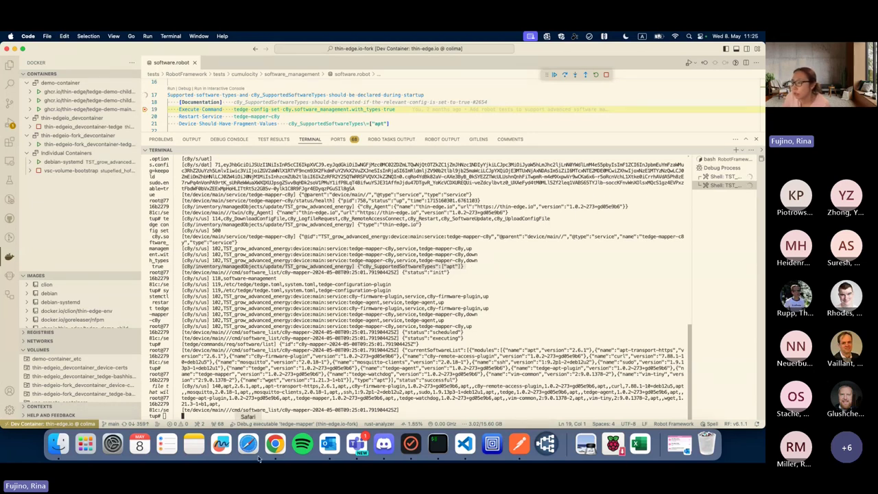
- Re-send the GET for managed object 971667247 and highlight the c8y_SupportedSoftwareTypes apt entry
{"action": "left_click", "coordinate": [526, 447]}
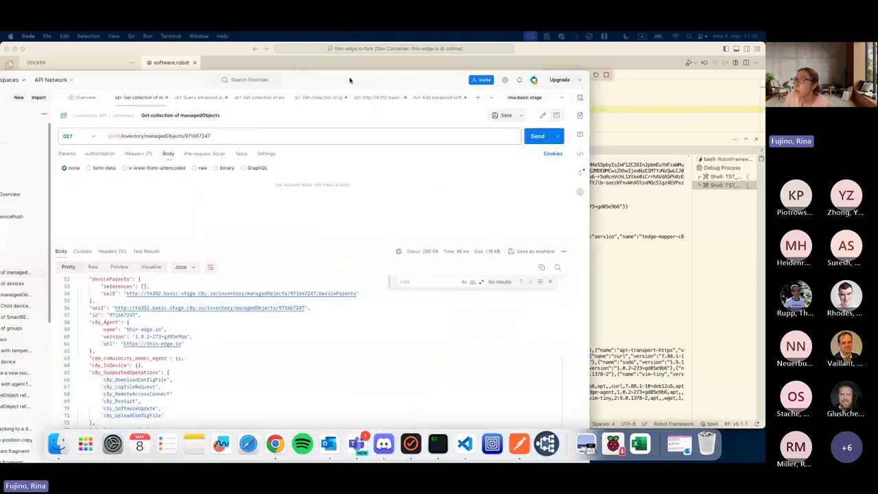
{"action": "left_click", "coordinate": [714, 108]}
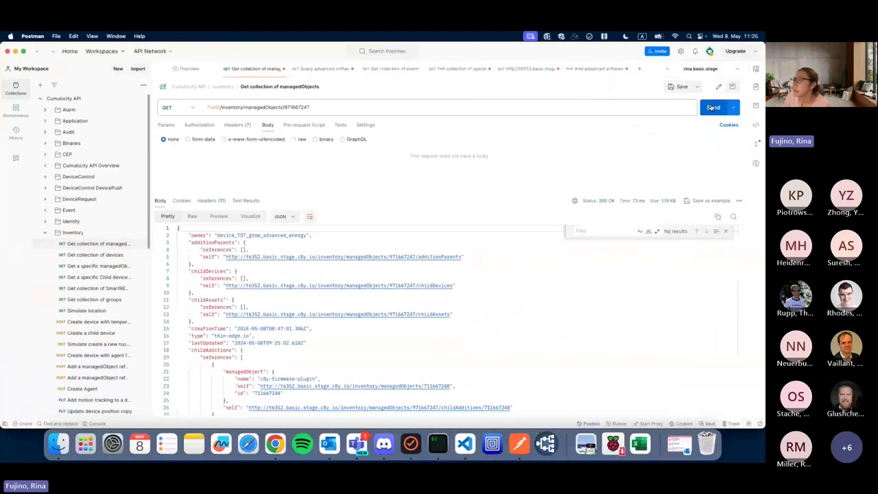
{"action": "scroll", "coordinate": [384, 294], "scroll_direction": "down", "scroll_amount": 5}
{"action": "scroll", "coordinate": [385, 293], "scroll_direction": "down", "scroll_amount": 2}
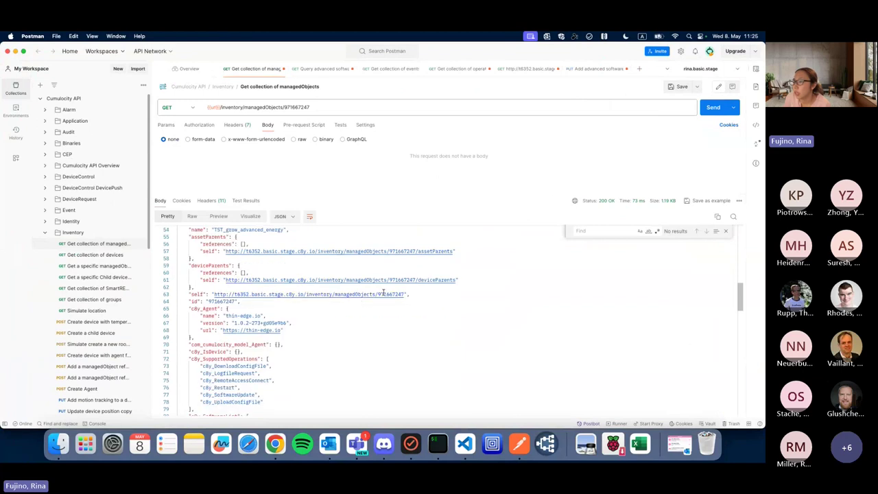
{"action": "scroll", "coordinate": [251, 334], "scroll_direction": "down", "scroll_amount": 20}
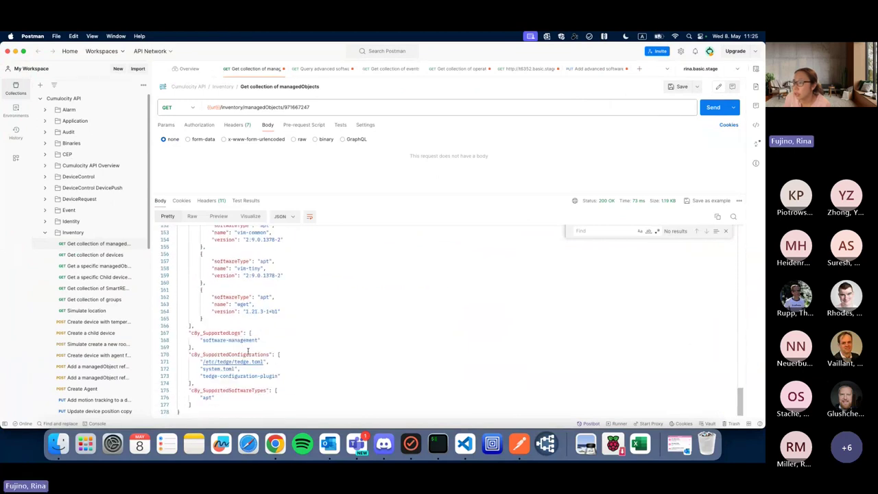
{"action": "left_click_drag", "start_coordinate": [200, 405], "coordinate": [173, 391]}
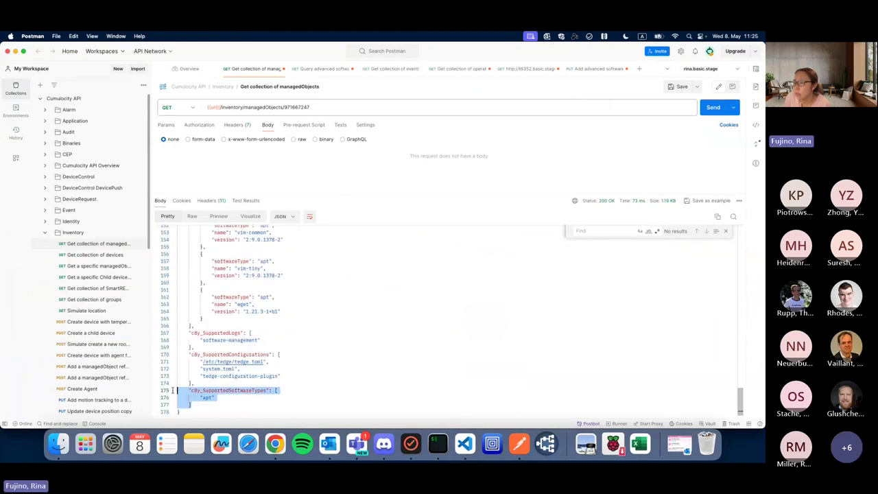
{"action": "scroll", "coordinate": [316, 345], "scroll_direction": "up", "scroll_amount": 20}
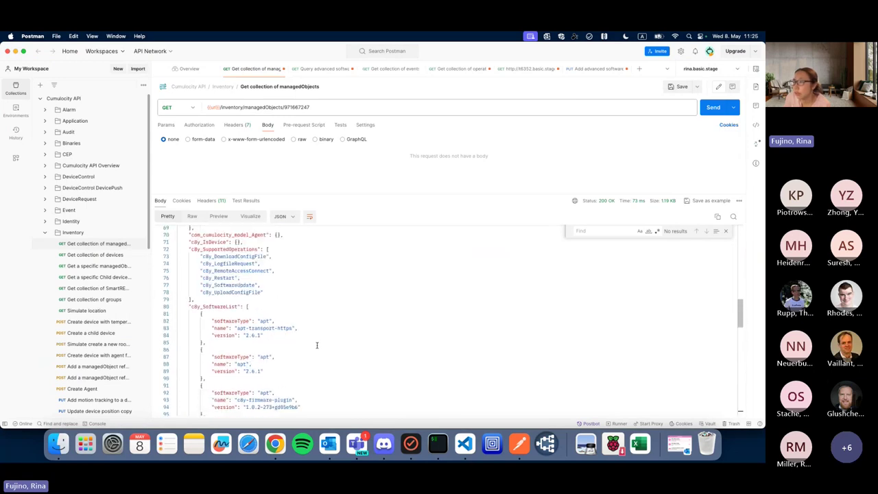
{"action": "scroll", "coordinate": [283, 330], "scroll_direction": "up", "scroll_amount": 4}
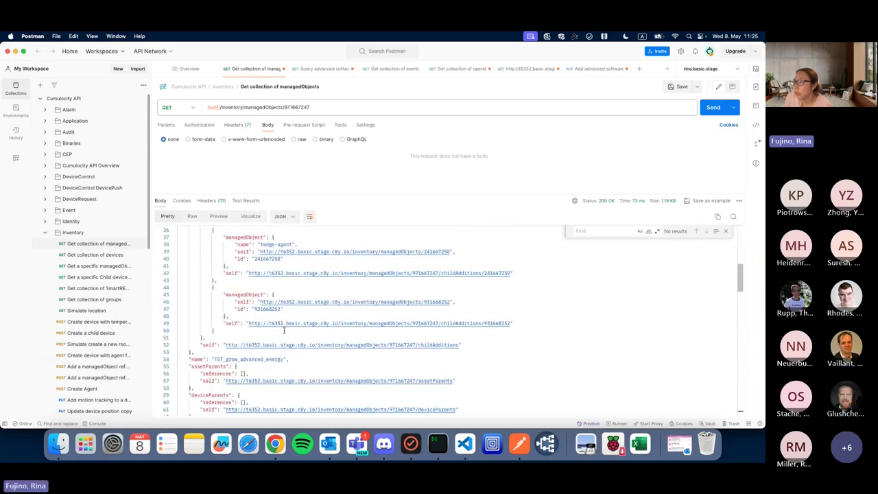
{"action": "scroll", "coordinate": [256, 319], "scroll_direction": "up", "scroll_amount": 1}
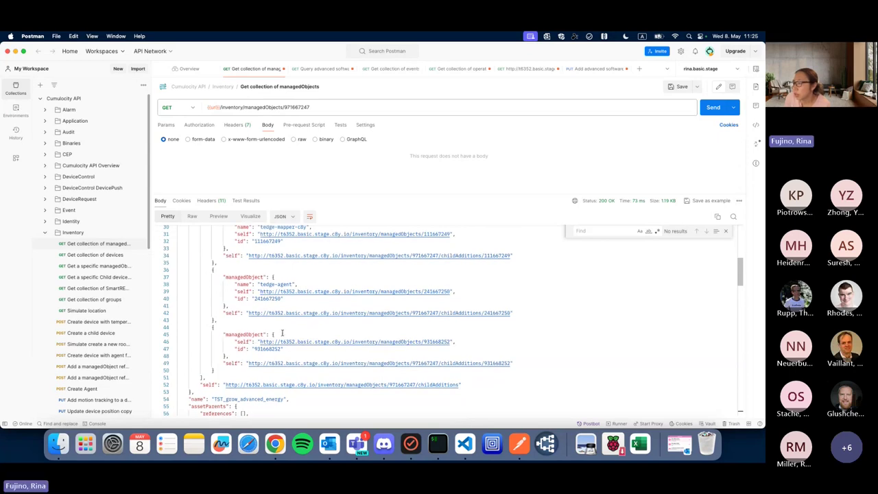
{"action": "scroll", "coordinate": [282, 333], "scroll_direction": "up", "scroll_amount": 5}
{"action": "scroll", "coordinate": [261, 306], "scroll_direction": "down", "scroll_amount": 5}
{"action": "left_click_drag", "start_coordinate": [229, 356], "coordinate": [166, 335]}
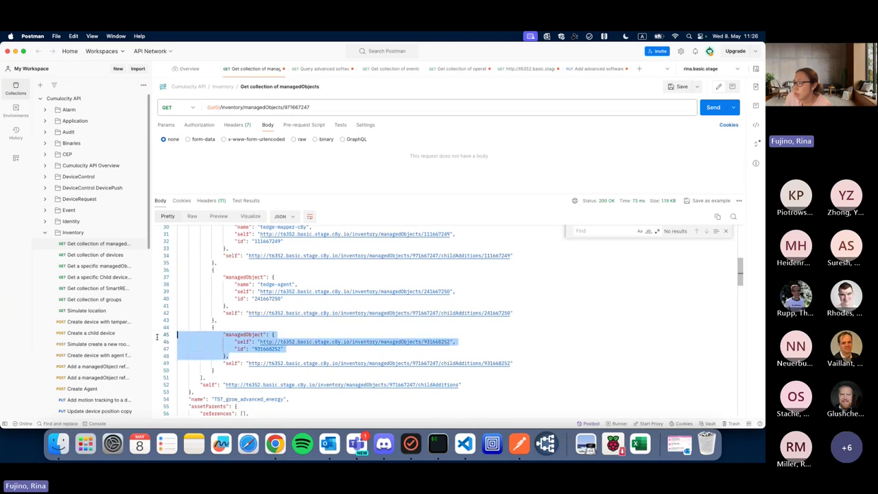
{"action": "left_click", "coordinate": [236, 356]}
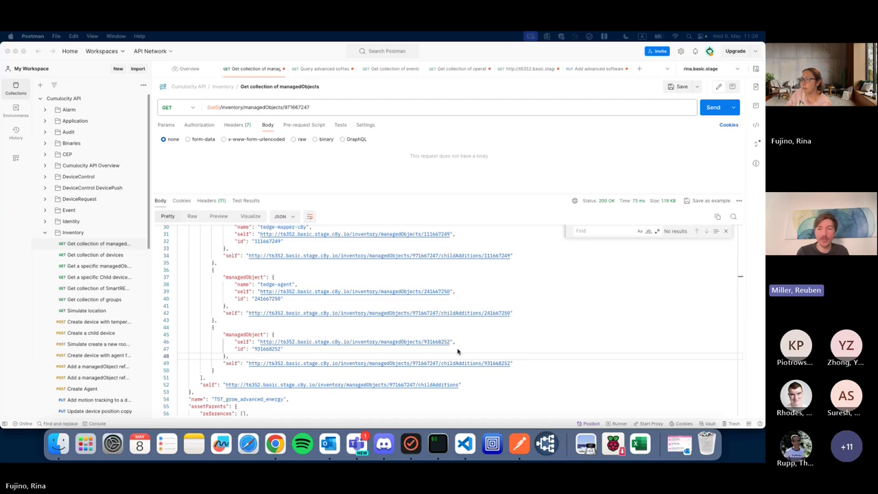
- Scroll the response to childAdditions listing tedge-mapper-c8y, tedge-agent and 931668252
{"action": "scroll", "coordinate": [457, 351], "scroll_direction": "down", "scroll_amount": 2}
{"action": "scroll", "coordinate": [455, 351], "scroll_direction": "down", "scroll_amount": 10}
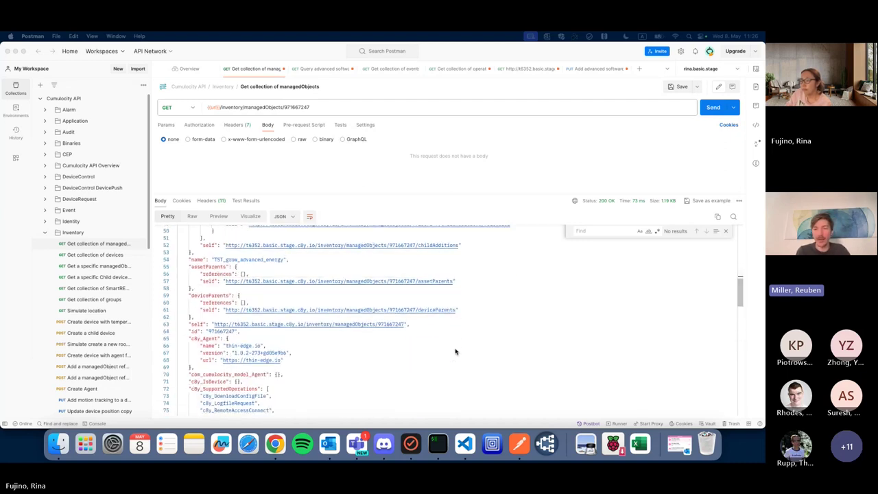
{"action": "scroll", "coordinate": [455, 352], "scroll_direction": "down", "scroll_amount": 4}
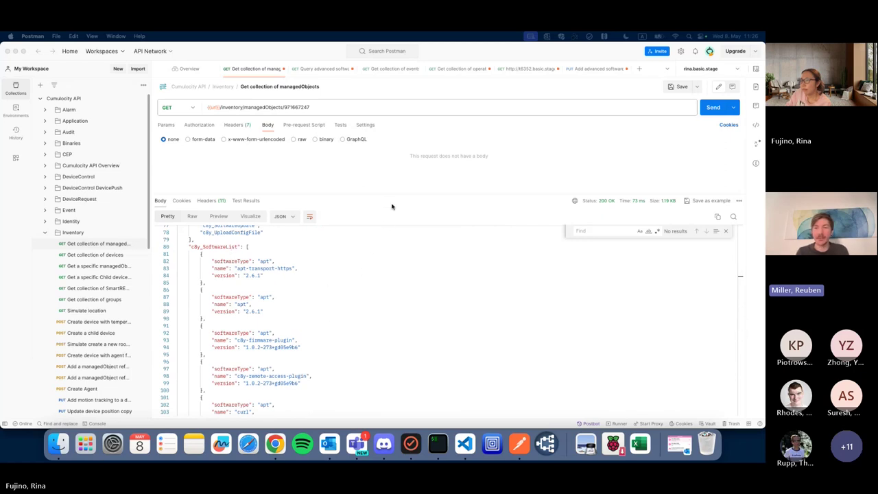
{"action": "scroll", "coordinate": [343, 335], "scroll_direction": "down", "scroll_amount": 8}
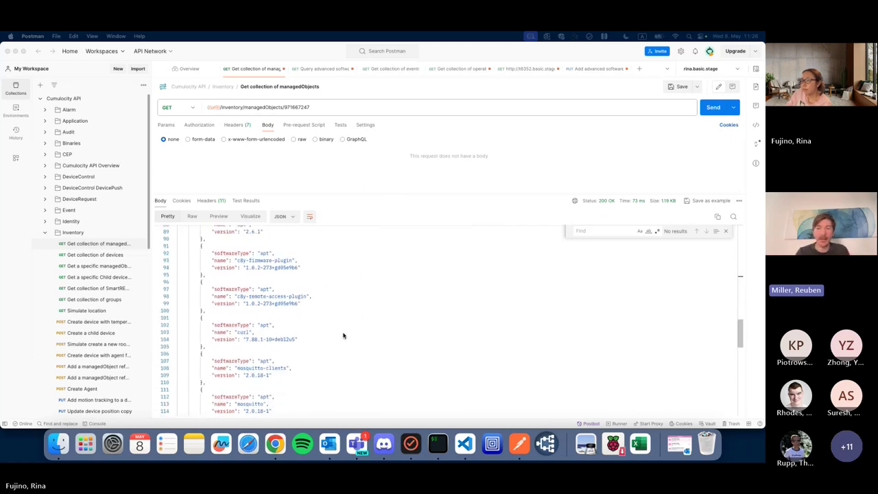
{"action": "scroll", "coordinate": [344, 336], "scroll_direction": "down", "scroll_amount": 7}
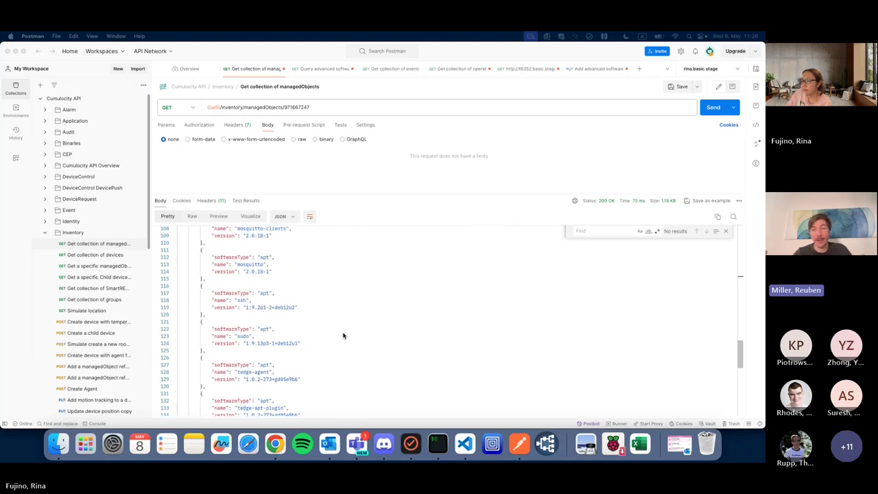
{"action": "scroll", "coordinate": [344, 336], "scroll_direction": "down", "scroll_amount": 7}
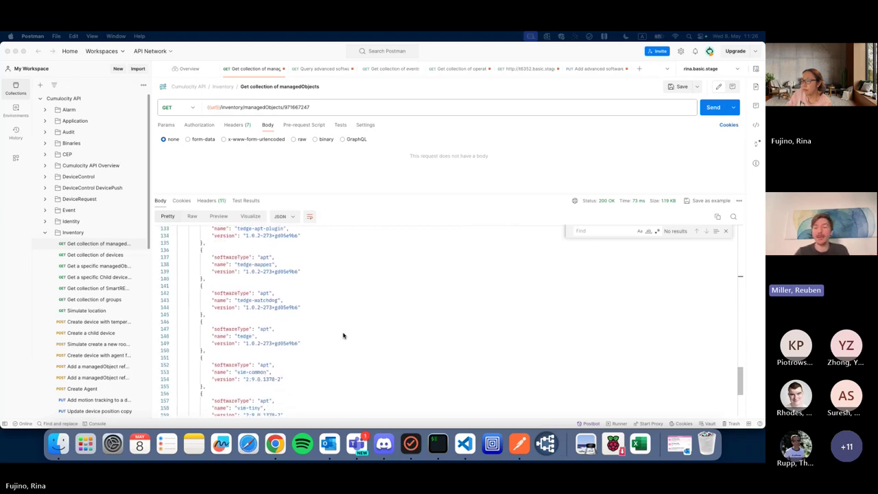
{"action": "scroll", "coordinate": [344, 336], "scroll_direction": "down", "scroll_amount": 2}
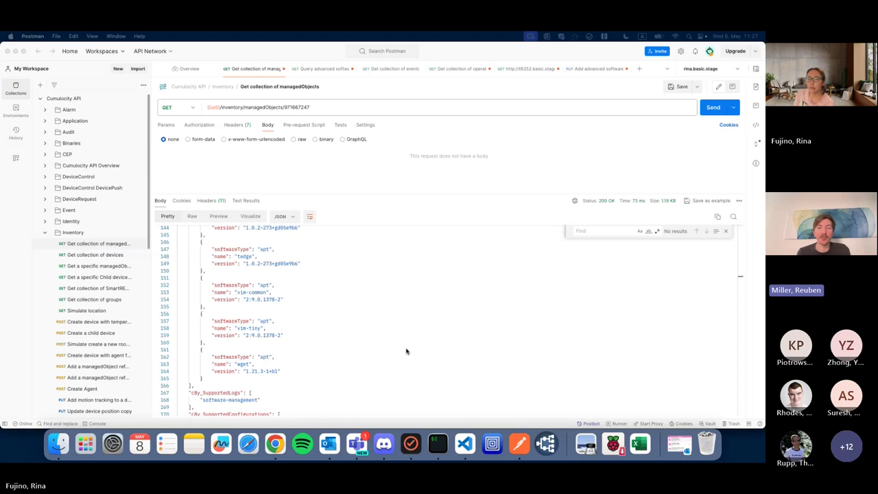
{"action": "scroll", "coordinate": [406, 351], "scroll_direction": "up", "scroll_amount": 15}
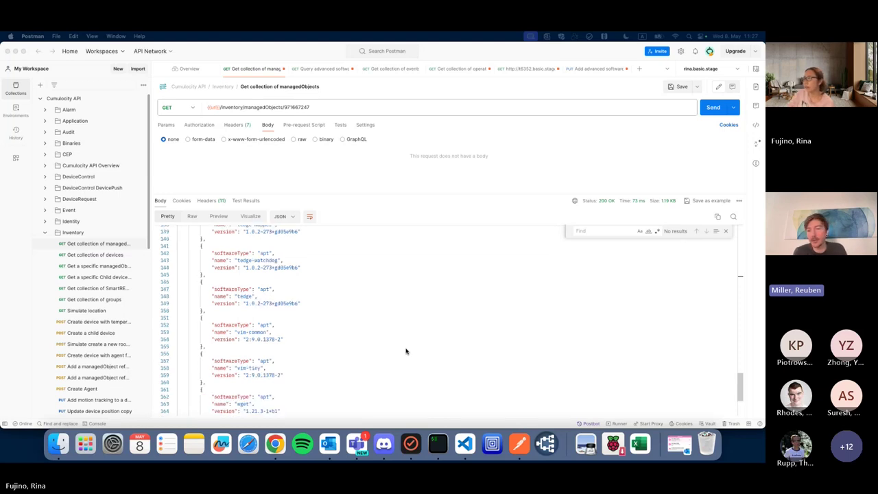
{"action": "scroll", "coordinate": [399, 341], "scroll_direction": "down", "scroll_amount": 3}
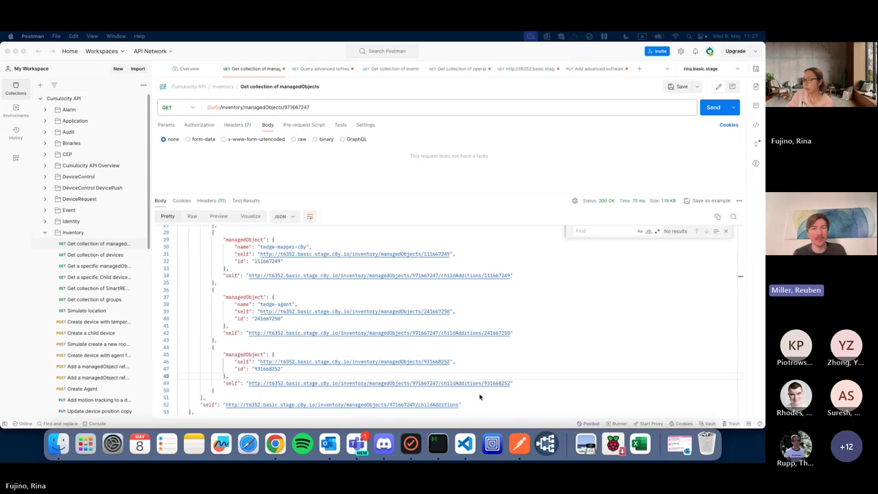
{"action": "left_click", "coordinate": [450, 365]}
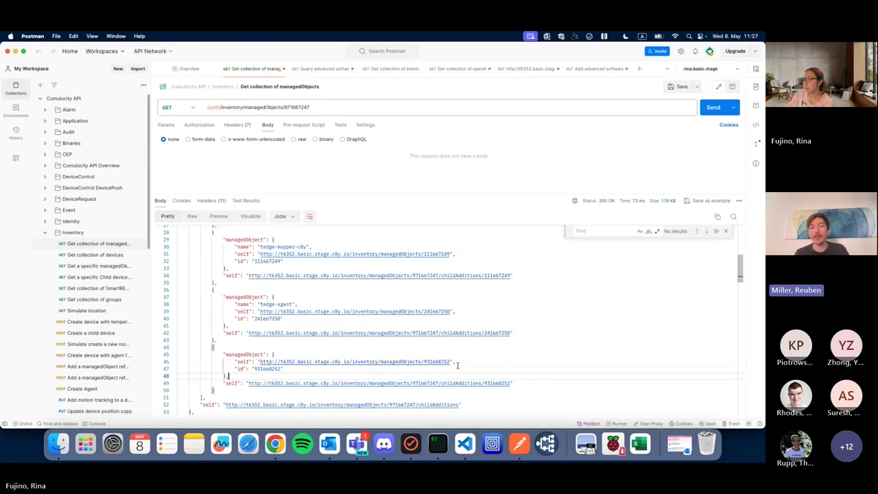
- Copy child ID 931668252 into the request URL, send it, and review the c8y_SoftwareList packages
{"action": "left_click_drag", "start_coordinate": [451, 362], "coordinate": [427, 362]}
{"action": "right_click", "coordinate": [425, 362]}
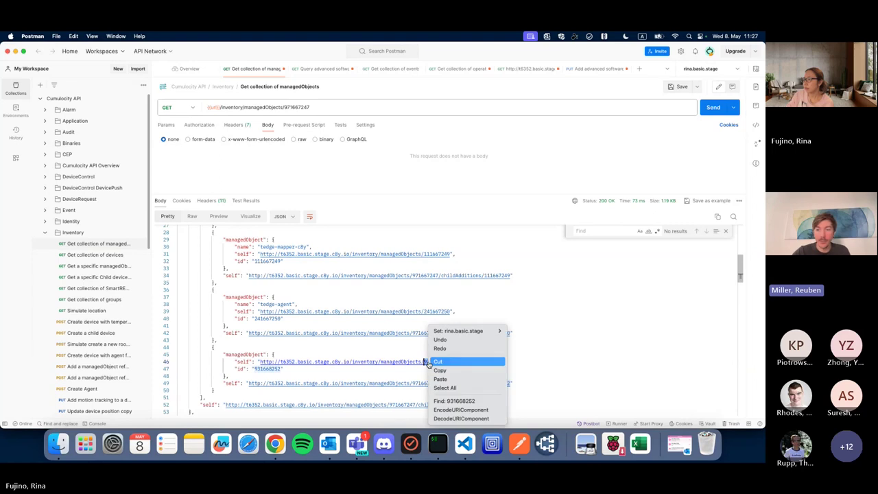
{"action": "left_click", "coordinate": [443, 370]}
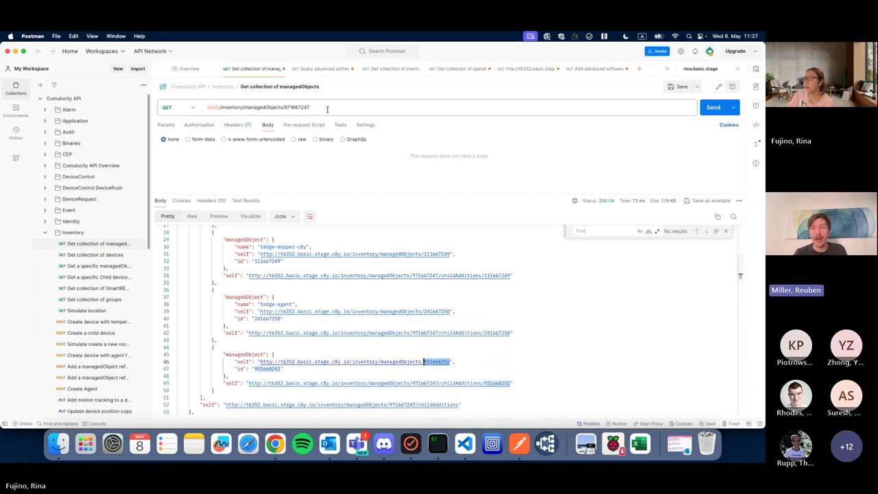
{"action": "double_click", "coordinate": [305, 107]}
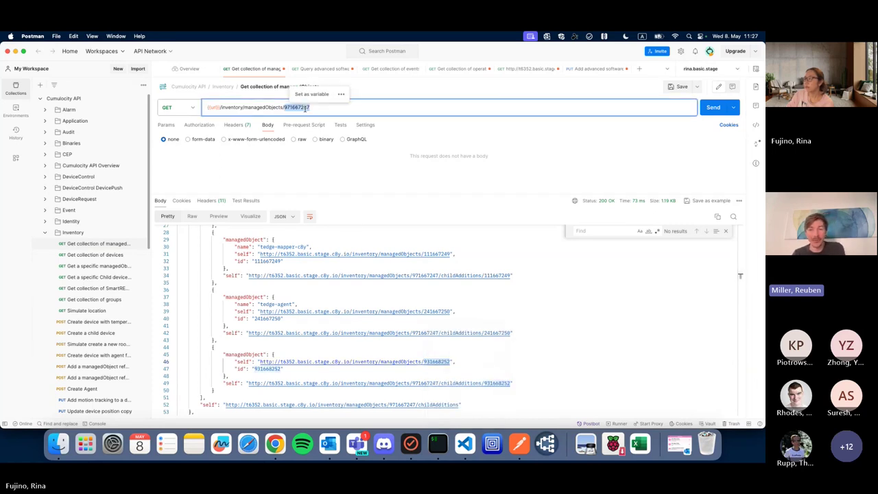
{"action": "key", "text": "super+v"}
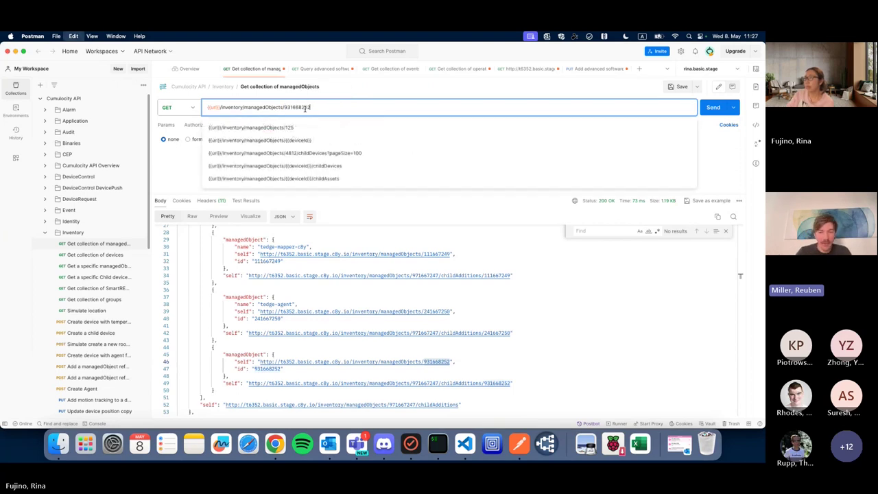
{"action": "left_click", "coordinate": [715, 107]}
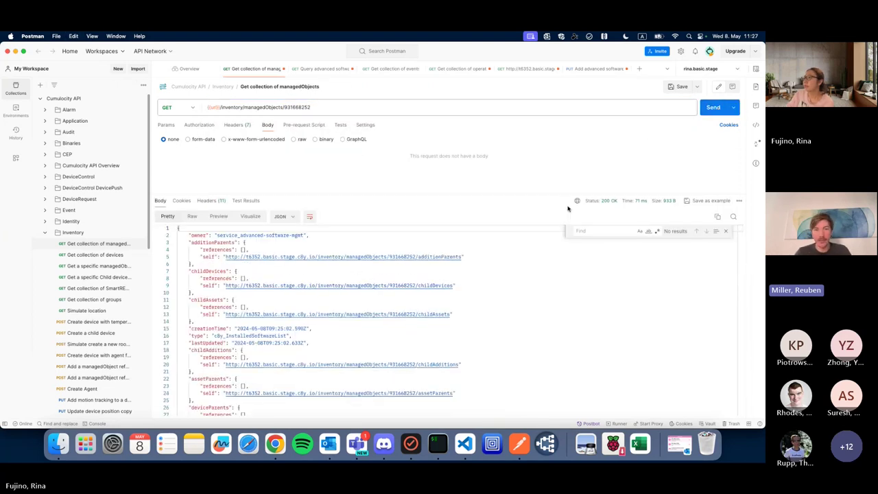
{"action": "scroll", "coordinate": [384, 316], "scroll_direction": "up", "scroll_amount": 3}
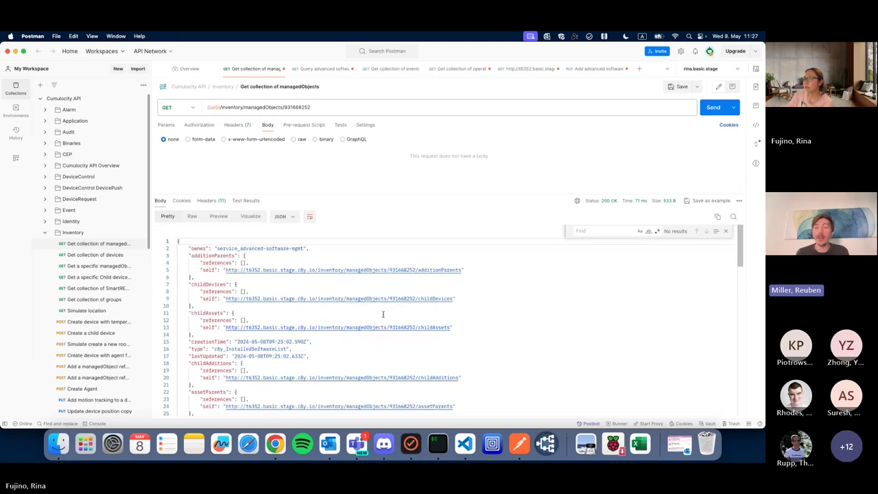
{"action": "scroll", "coordinate": [315, 288], "scroll_direction": "down", "scroll_amount": 5}
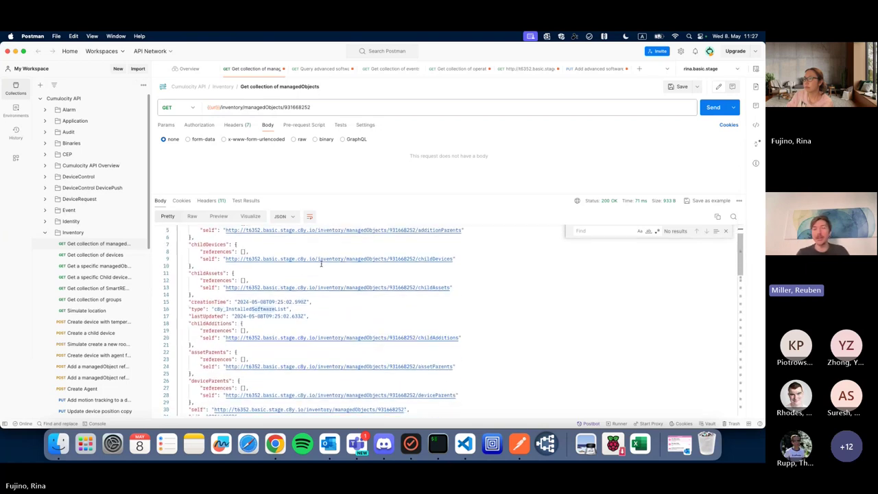
{"action": "scroll", "coordinate": [315, 323], "scroll_direction": "down", "scroll_amount": 3}
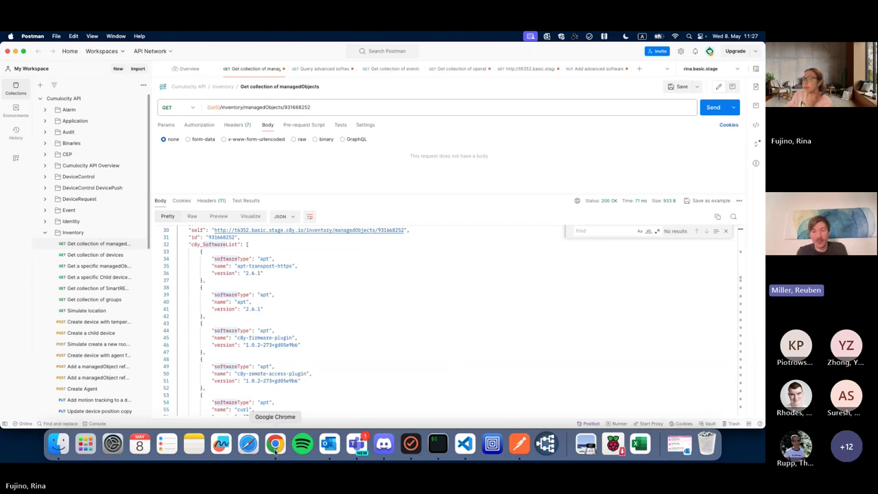
- Show TST_grow_advanced_energy's Software list in Cumulocity and check the software type filter options
{"action": "left_click", "coordinate": [275, 448]}
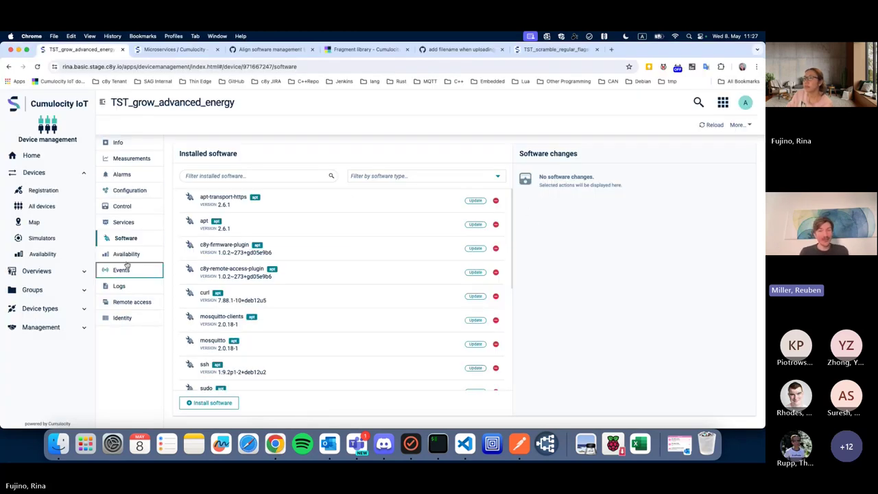
{"action": "left_click", "coordinate": [127, 223]}
{"action": "left_click", "coordinate": [129, 240]}
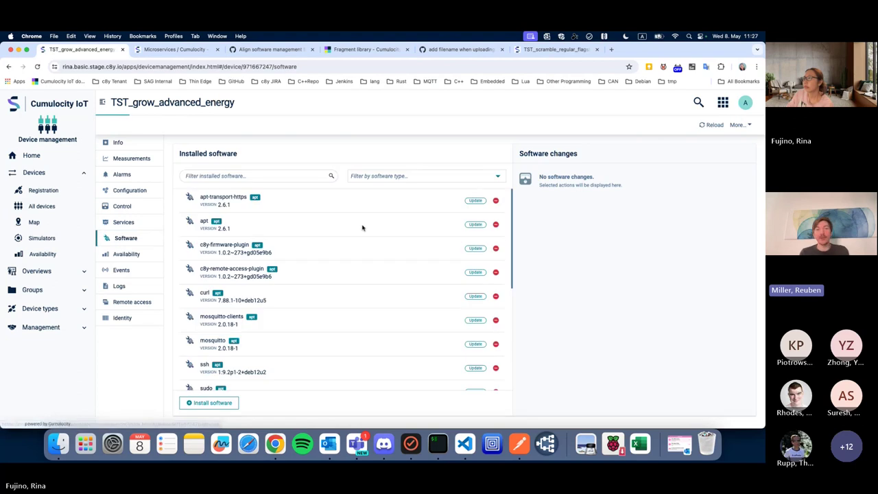
{"action": "left_click", "coordinate": [497, 177]}
{"action": "left_click", "coordinate": [469, 135]}
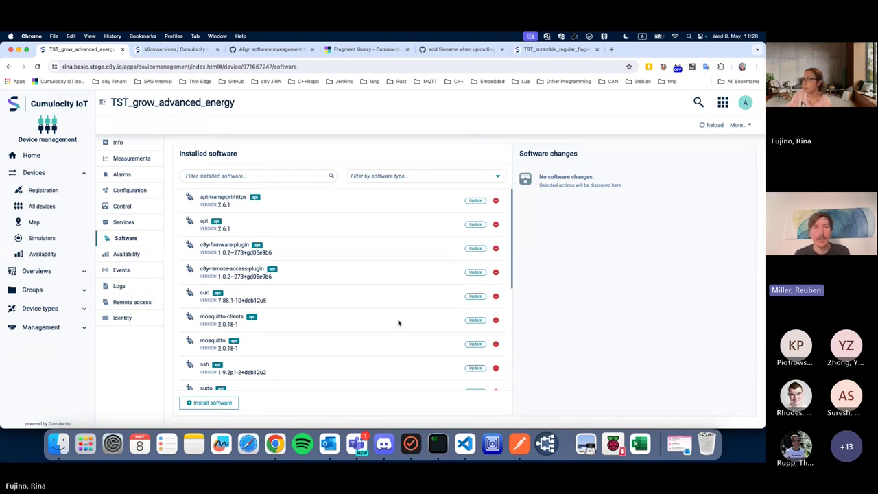
{"action": "scroll", "coordinate": [357, 304], "scroll_direction": "down", "scroll_amount": 1}
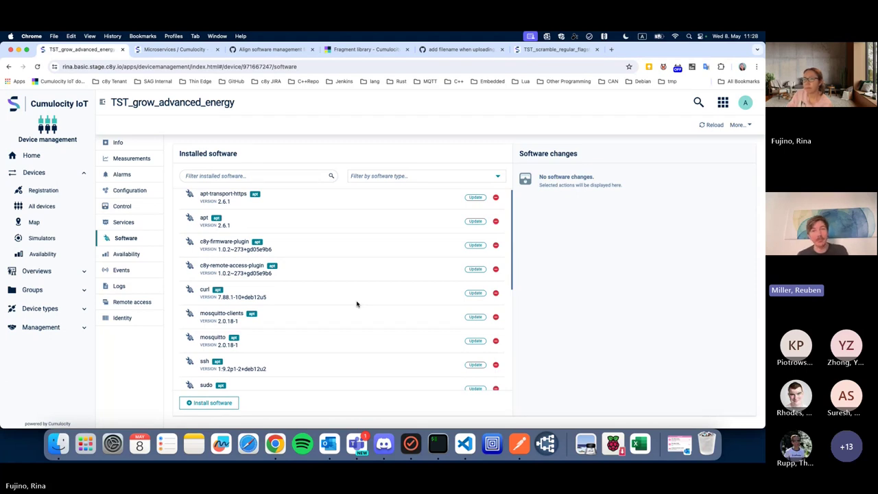
{"action": "scroll", "coordinate": [357, 304], "scroll_direction": "up", "scroll_amount": 1}
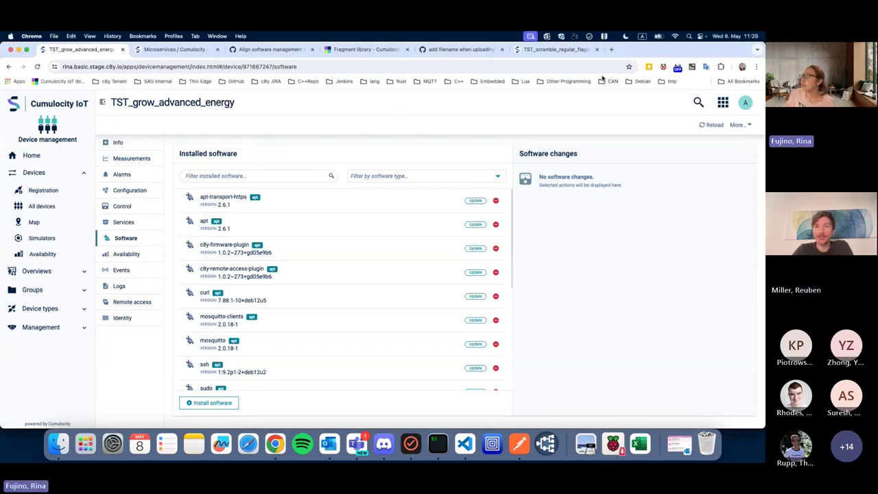
{"action": "left_click_drag", "start_coordinate": [635, 54], "coordinate": [634, 73]}
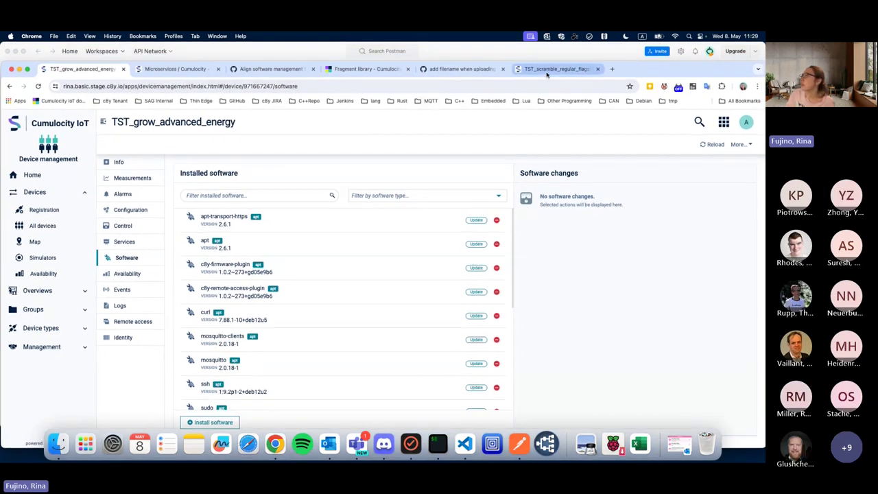
- Read through the GitHub issue 'add filename when uploading files to Cumulocity IoT'
{"action": "left_click", "coordinate": [447, 69]}
{"action": "scroll", "coordinate": [187, 294], "scroll_direction": "up", "scroll_amount": 2}
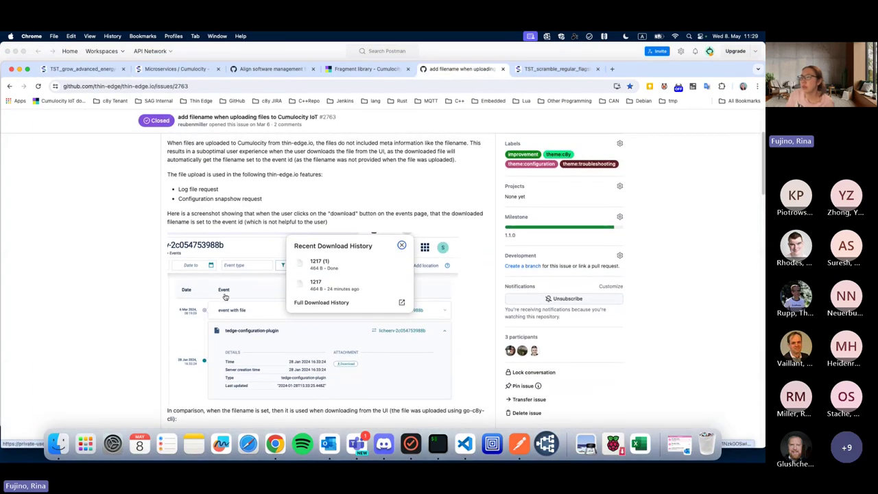
{"action": "scroll", "coordinate": [234, 300], "scroll_direction": "down", "scroll_amount": 1}
{"action": "scroll", "coordinate": [233, 299], "scroll_direction": "down", "scroll_amount": 1}
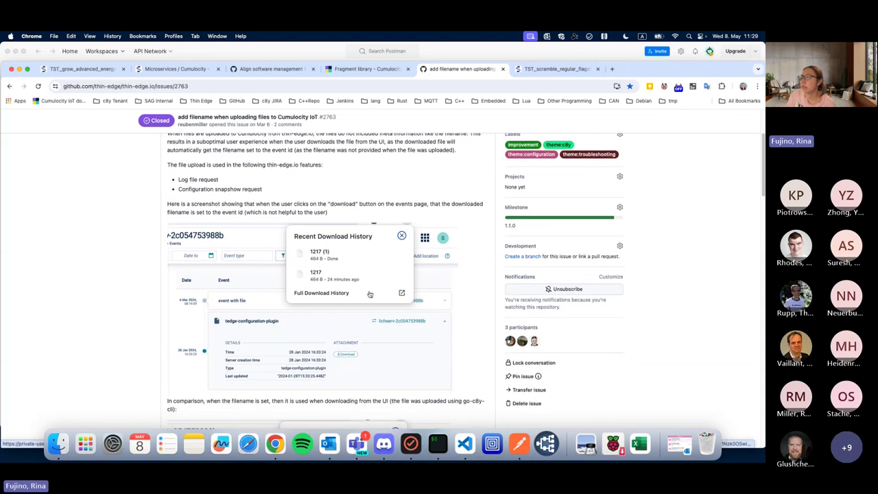
{"action": "scroll", "coordinate": [199, 277], "scroll_direction": "down", "scroll_amount": 2}
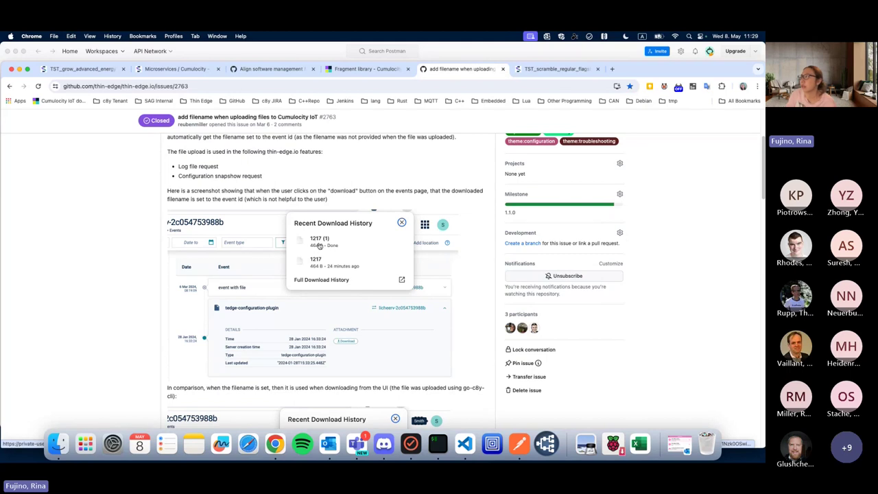
{"action": "left_click_drag", "start_coordinate": [631, 74], "coordinate": [631, 61]}
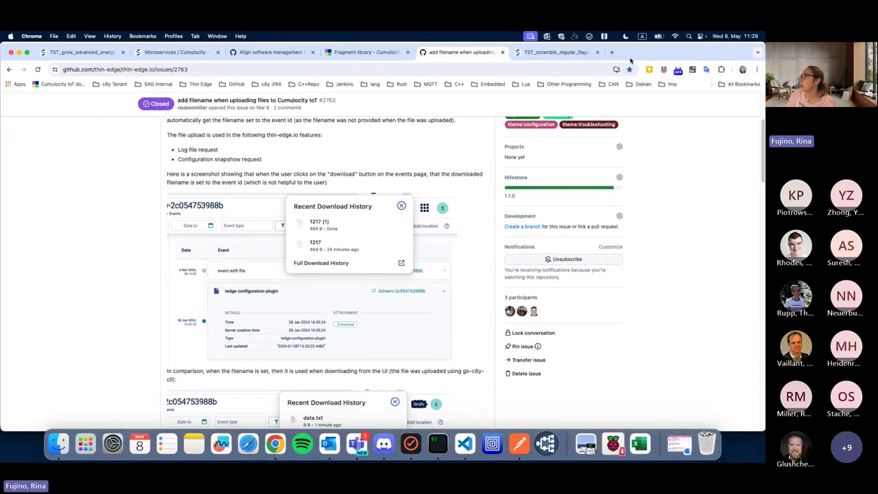
{"action": "left_click", "coordinate": [557, 52]}
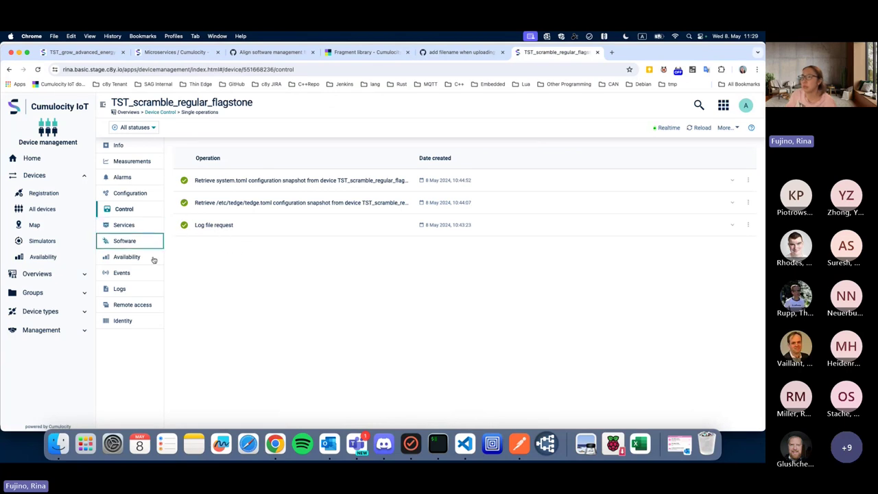
- Open device TST_scramble_regular_flagstone, expand its 'example' event, and go to its Logs
{"action": "left_click", "coordinate": [60, 210]}
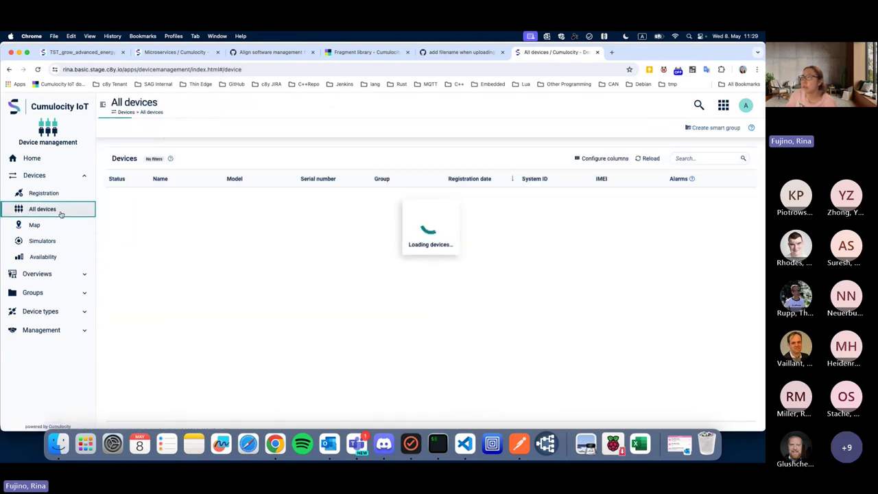
{"action": "left_click", "coordinate": [157, 218]}
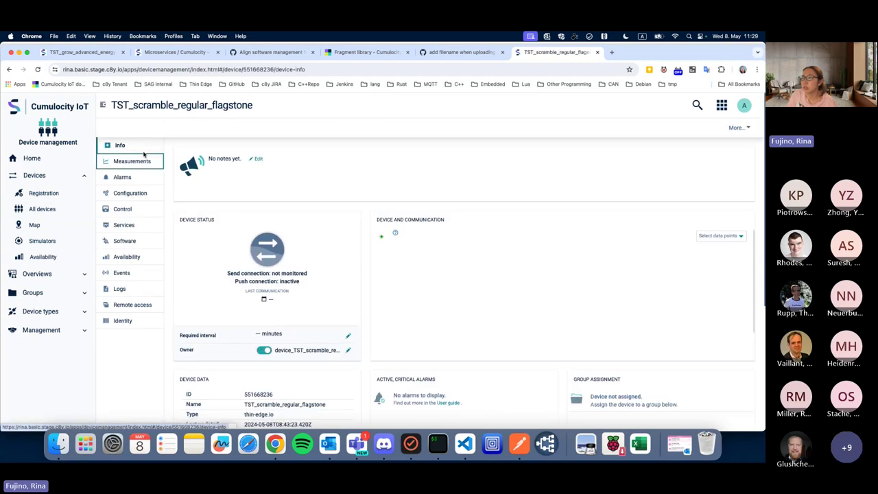
{"action": "left_click", "coordinate": [137, 274]}
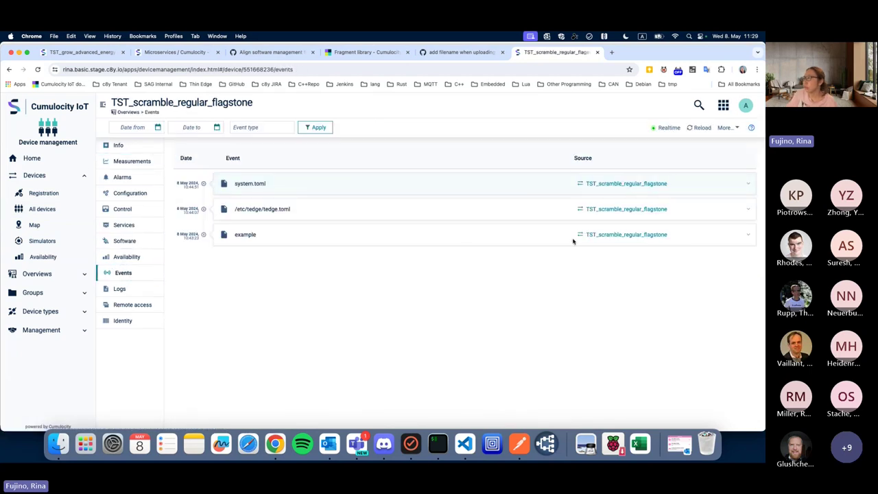
{"action": "left_click", "coordinate": [748, 235]}
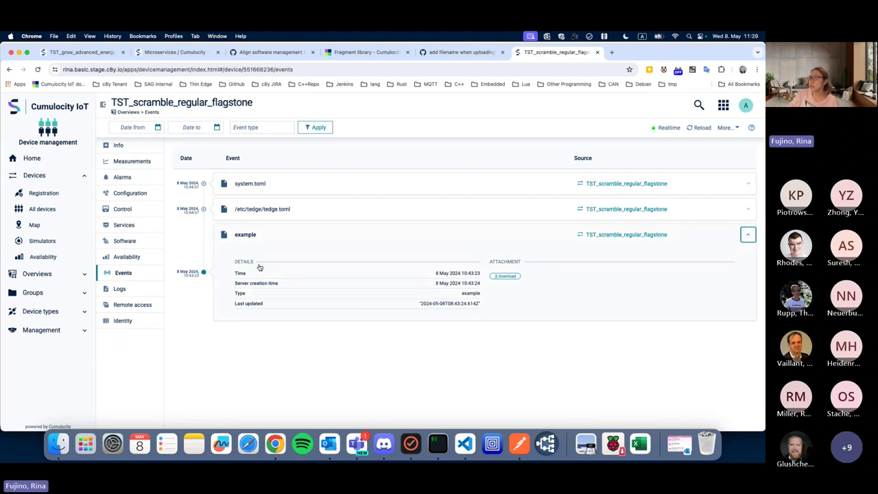
{"action": "left_click", "coordinate": [124, 288]}
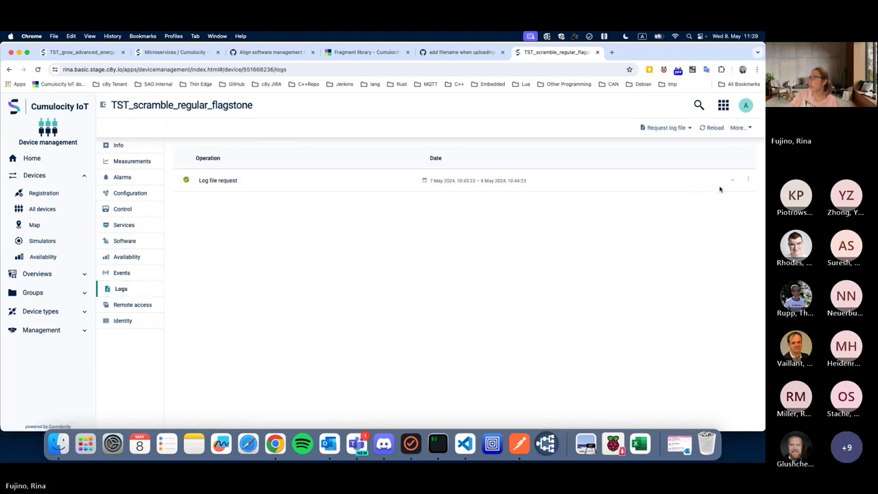
- Download the log file request, inspect the suggested name ending -c8y-mapper-1667239, then cancel
{"action": "left_click", "coordinate": [748, 179]}
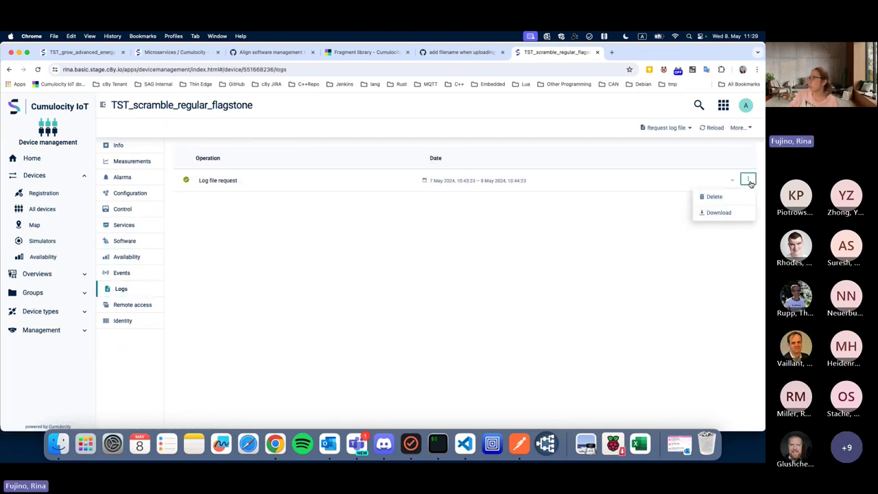
{"action": "left_click", "coordinate": [740, 217]}
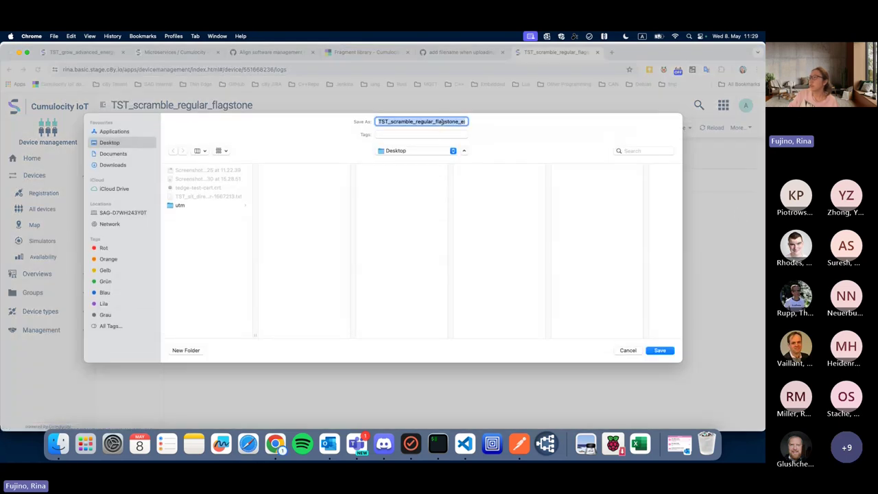
{"action": "left_click", "coordinate": [443, 122]}
{"action": "left_click_drag", "start_coordinate": [378, 121], "coordinate": [481, 121]}
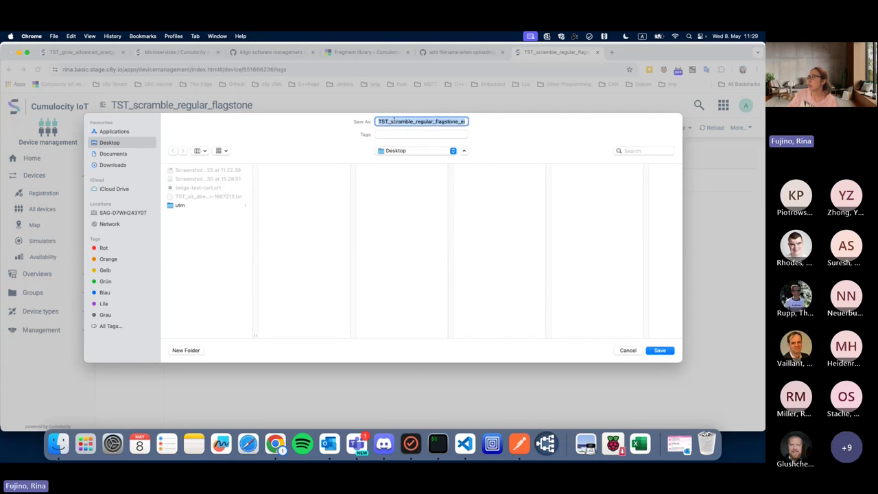
{"action": "left_click", "coordinate": [434, 122]}
{"action": "left_click_drag", "start_coordinate": [459, 121], "coordinate": [343, 114]}
{"action": "left_click", "coordinate": [451, 121]}
{"action": "left_click_drag", "start_coordinate": [465, 121], "coordinate": [451, 126]}
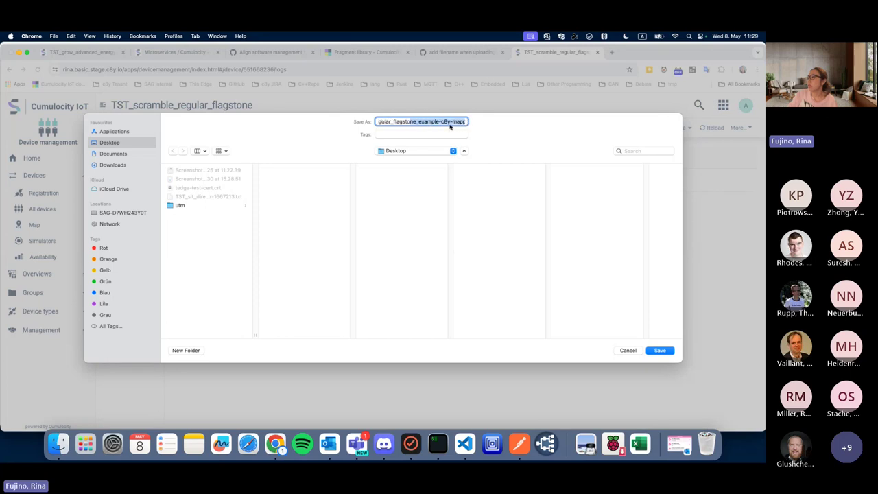
{"action": "double_click", "coordinate": [431, 121]}
{"action": "left_click", "coordinate": [440, 121]}
{"action": "left_click_drag", "start_coordinate": [446, 122], "coordinate": [473, 124]}
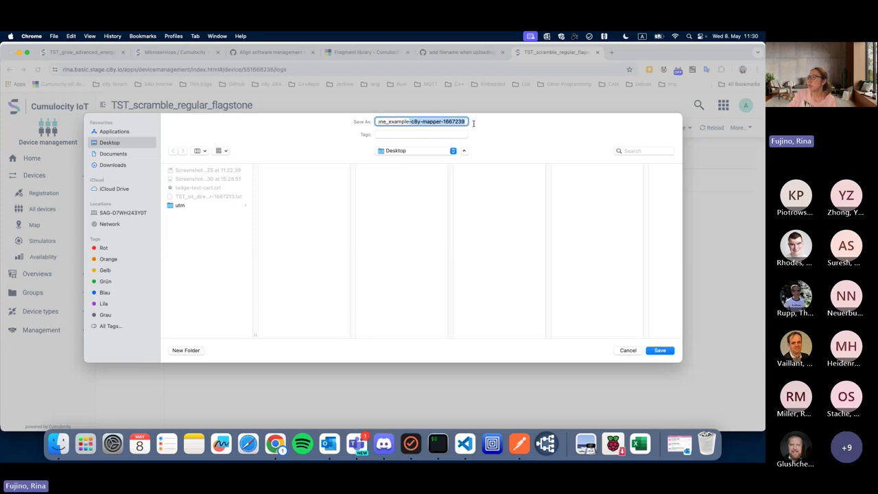
{"action": "left_click", "coordinate": [432, 121]}
{"action": "left_click_drag", "start_coordinate": [413, 122], "coordinate": [450, 121]}
{"action": "left_click", "coordinate": [452, 122]}
{"action": "left_click", "coordinate": [621, 351]}
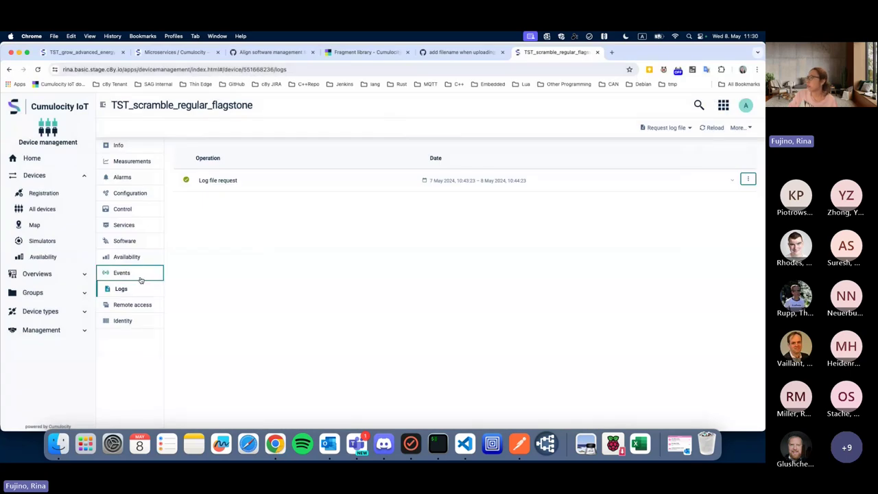
- Download the /etc/tedge/tedge.toml event attachment, inspect its suggested file name, then cancel
{"action": "left_click", "coordinate": [140, 279]}
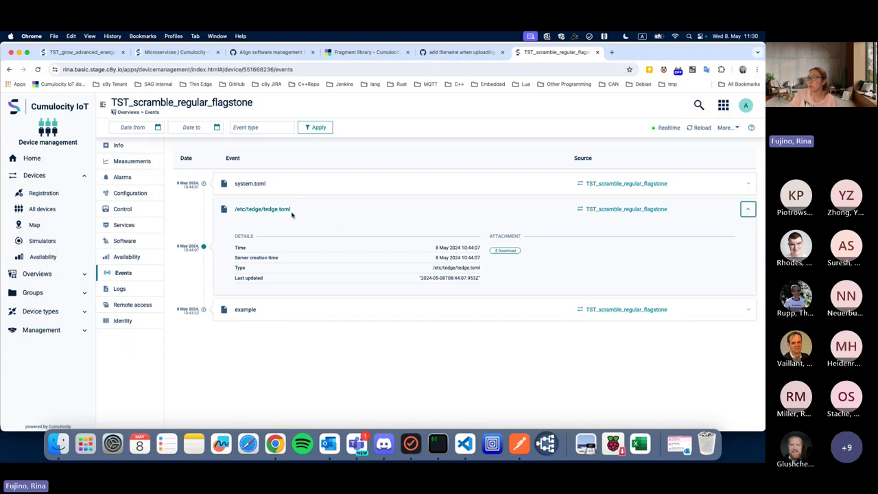
{"action": "left_click", "coordinate": [505, 250]}
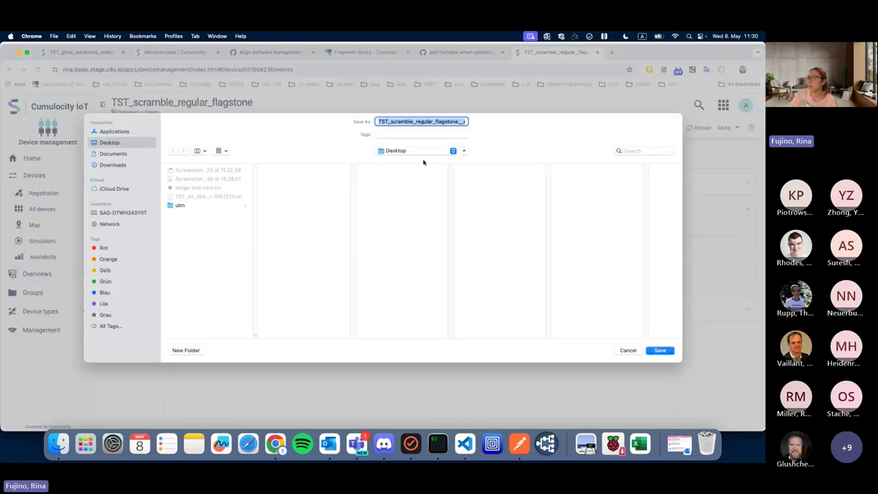
{"action": "left_click", "coordinate": [425, 121]}
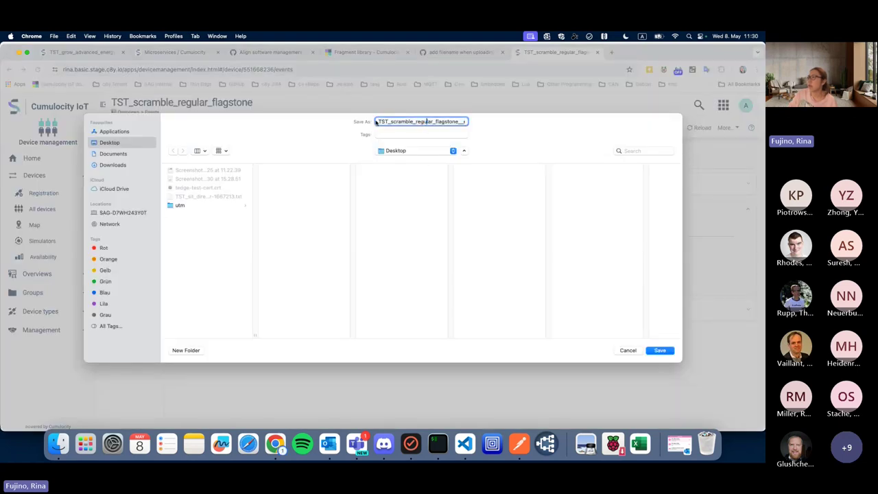
{"action": "left_click_drag", "start_coordinate": [379, 121], "coordinate": [499, 124]}
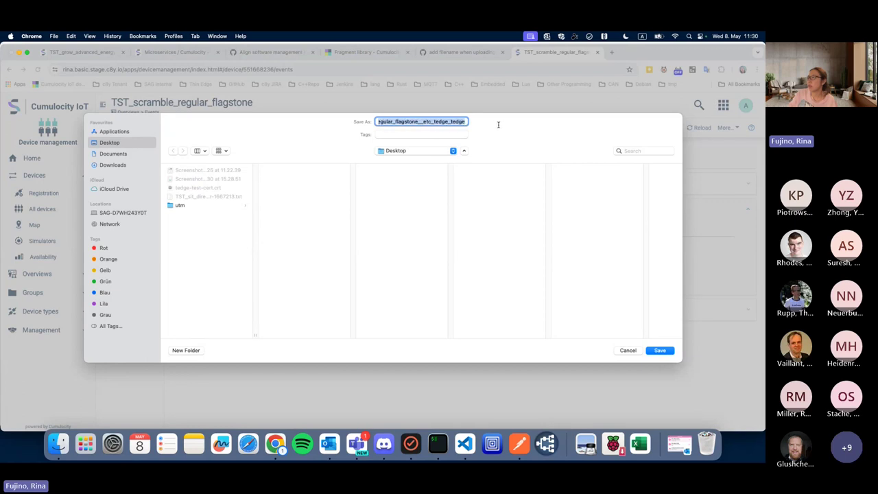
{"action": "left_click", "coordinate": [462, 128]}
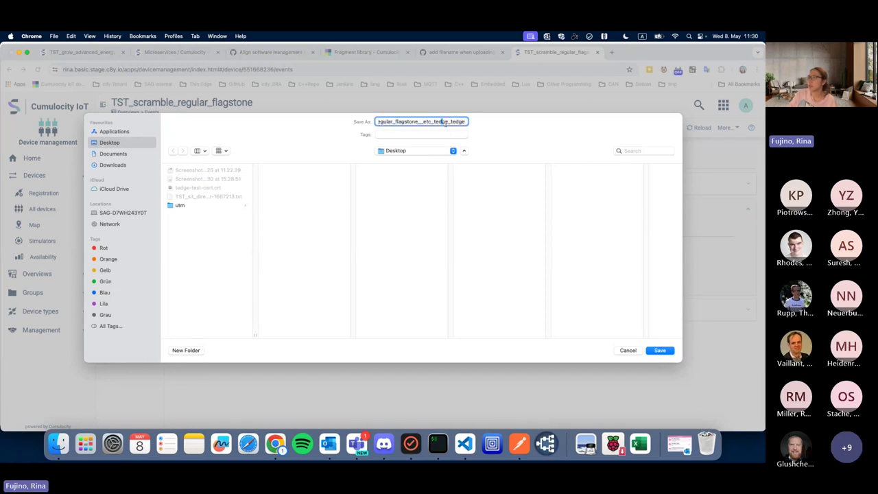
{"action": "double_click", "coordinate": [428, 122]}
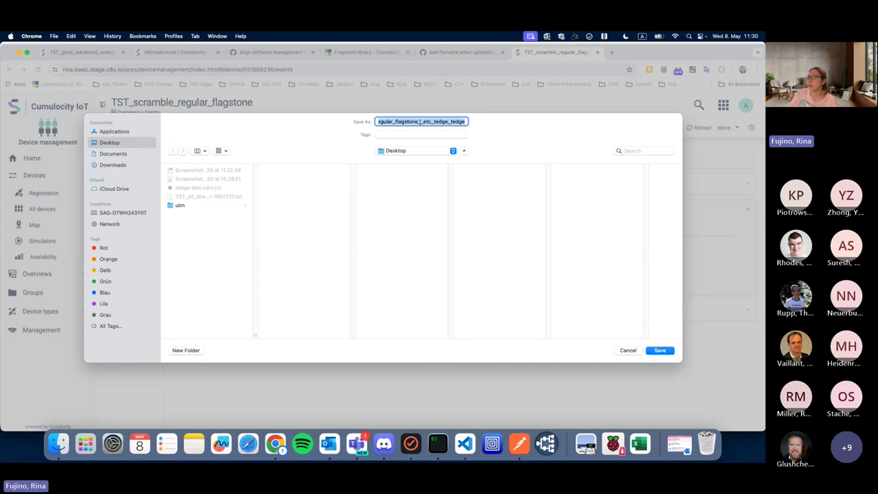
{"action": "left_click", "coordinate": [627, 351]}
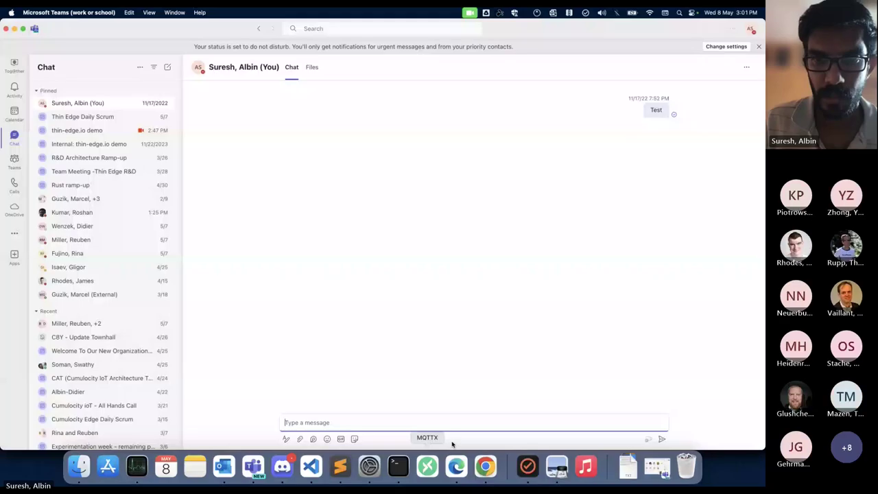
- Bring Edge with Cumulocity's All devices list into the shared screen
{"action": "left_click", "coordinate": [398, 467]}
{"action": "left_click", "coordinate": [456, 467]}
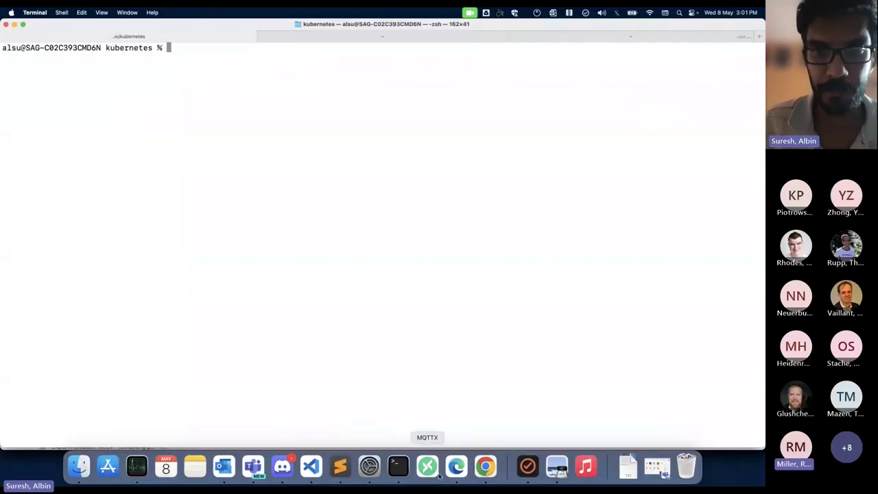
- Switch from Edge to the Terminal window in the kubernetes folder
{"action": "left_click", "coordinate": [398, 470]}
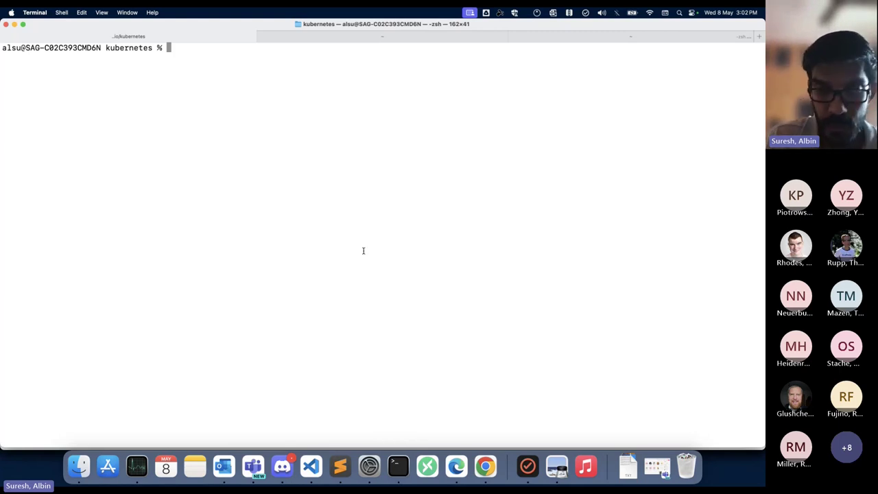
- Run kubectl get all, then reload Cumulocity's All devices list to confirm just two devices
{"action": "type", "text": "kubectl get "}
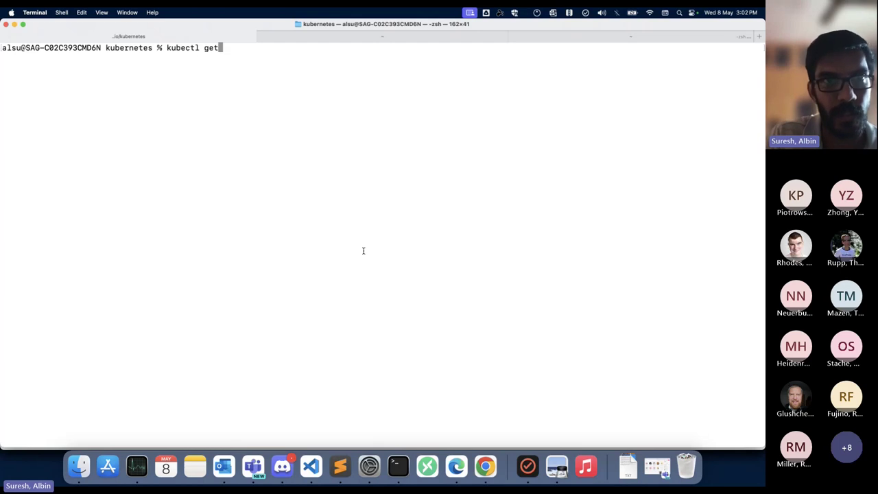
{"action": "type", "text": "all"}
{"action": "key", "text": "Return"}
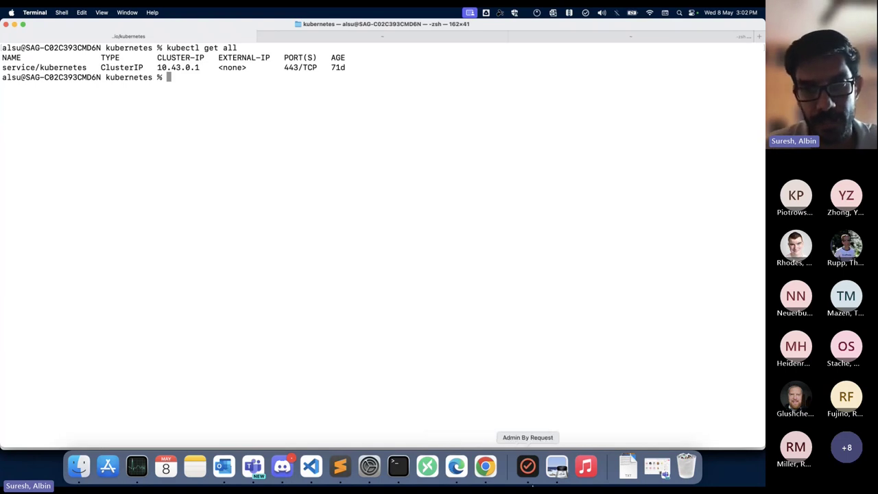
{"action": "left_click", "coordinate": [456, 466]}
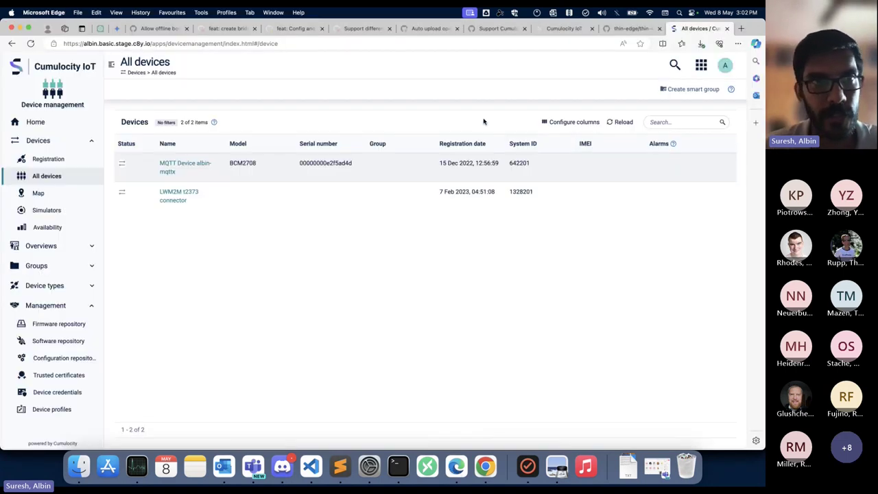
{"action": "left_click", "coordinate": [613, 123]}
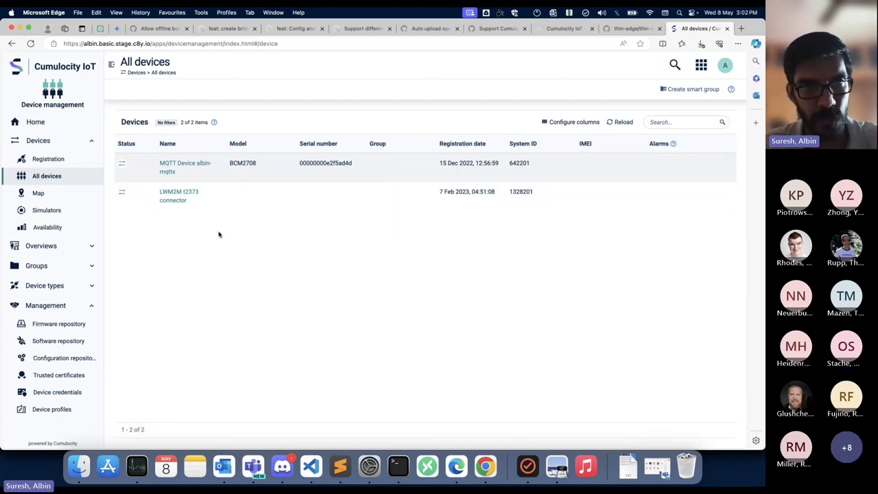
{"action": "key", "text": "super+Tab"}
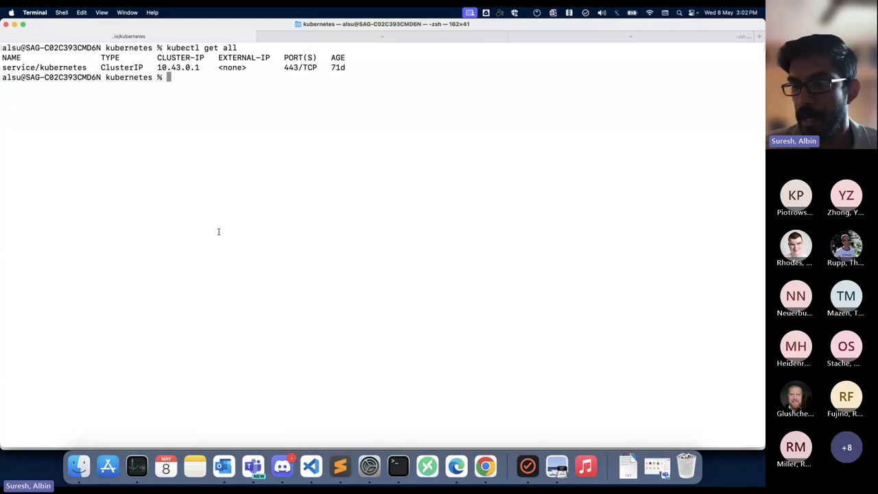
- List the certificate and key files in the device-certs folder
{"action": "type", "text": "ls d"}
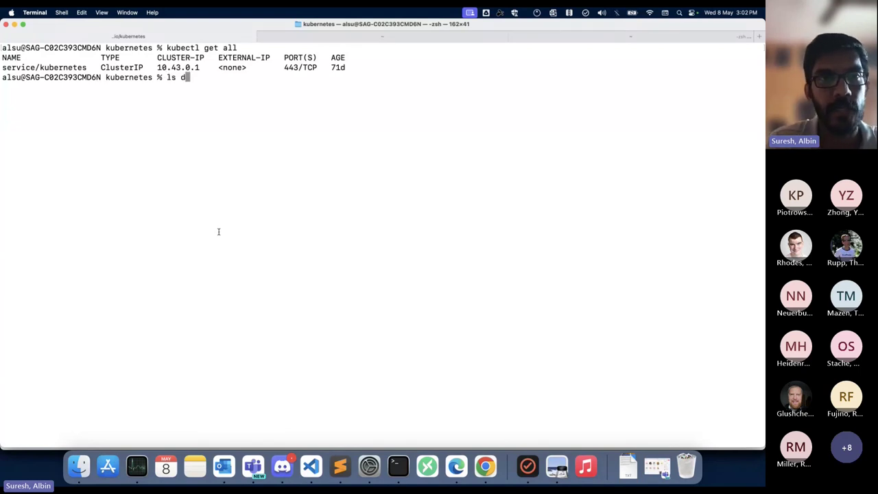
{"action": "key", "text": "Tab"}
{"action": "key", "text": "Return"}
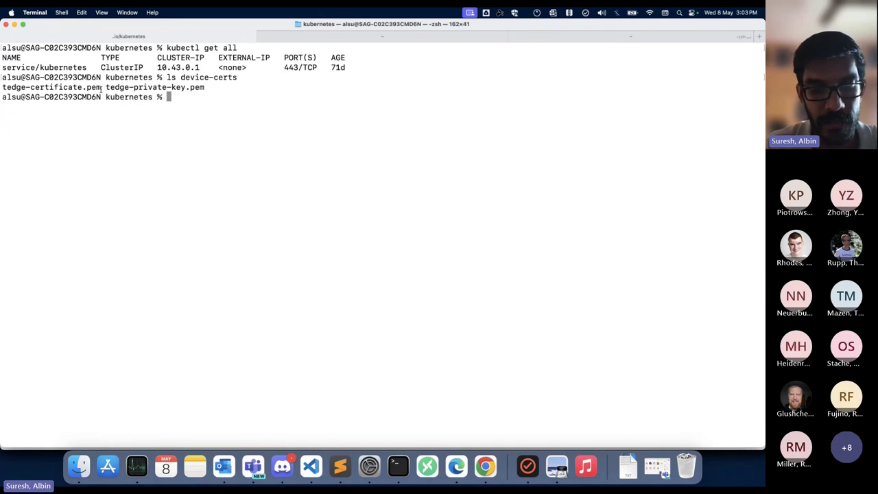
- Recall and run kubectl create secret generic tedge-certs from the device-certs files
{"action": "key", "text": "ctrl+r"}
{"action": "type", "text": "crea"}
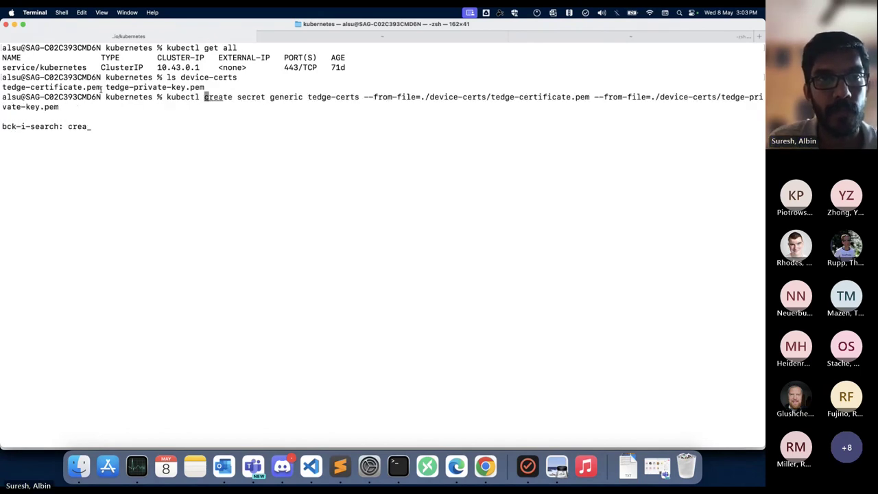
{"action": "key", "text": "Escape"}
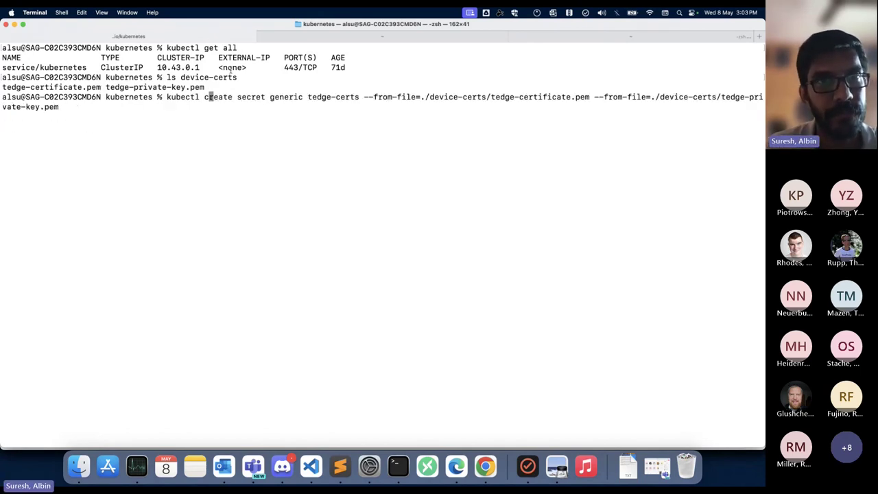
{"action": "left_click_drag", "start_coordinate": [210, 97], "coordinate": [585, 97]}
{"action": "left_click", "coordinate": [498, 135]}
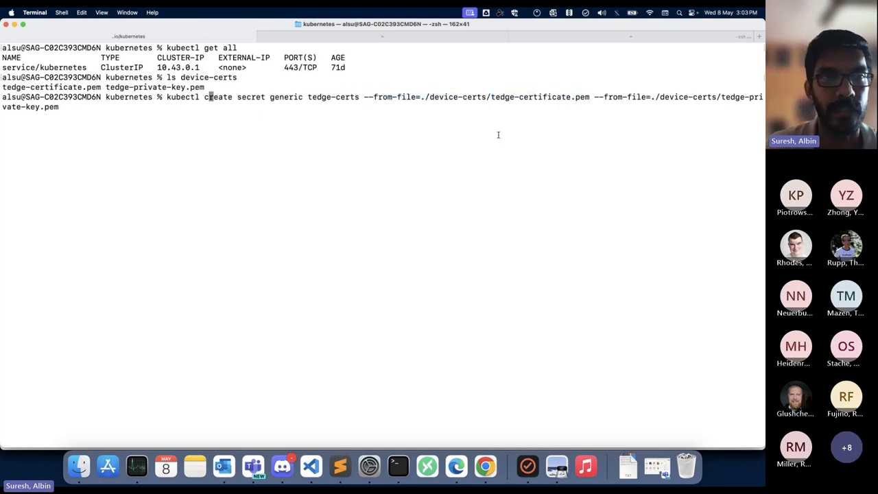
{"action": "key", "text": "Return"}
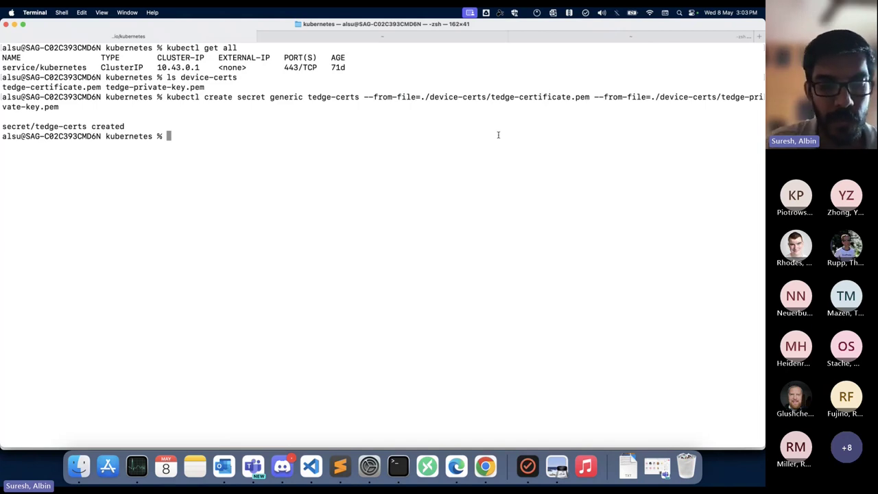
{"action": "key", "text": "ctrl+r"}
- Helm-install chart ./tedge as release tedge-k8s with c8y.url pointing at the stage tenant
{"action": "type", "text": "he"}
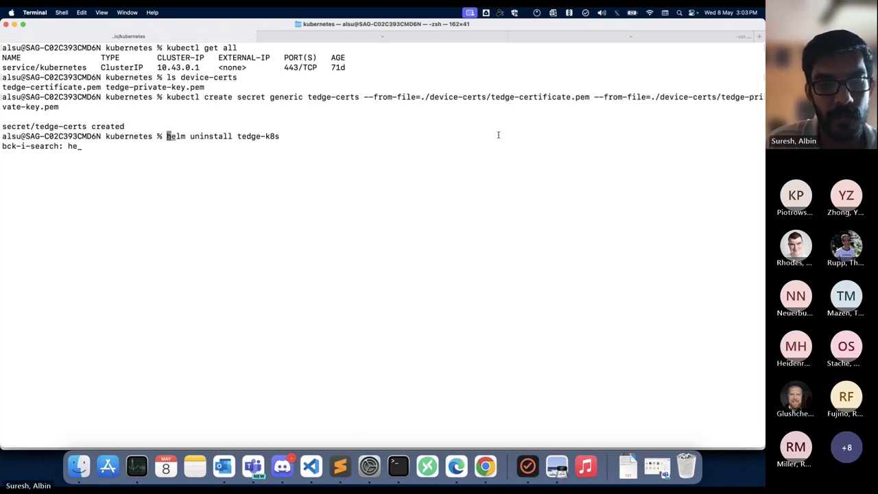
{"action": "key", "text": "ctrl+r"}
{"action": "key", "text": "Right"}
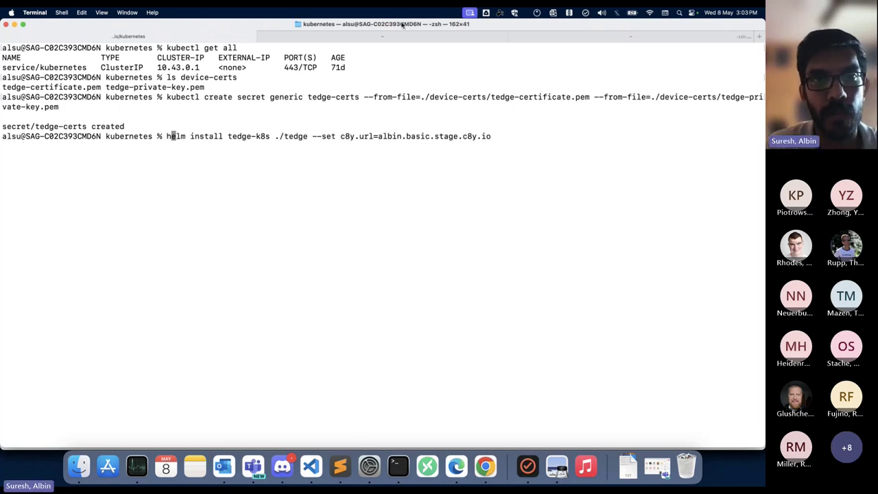
{"action": "double_click", "coordinate": [227, 136]}
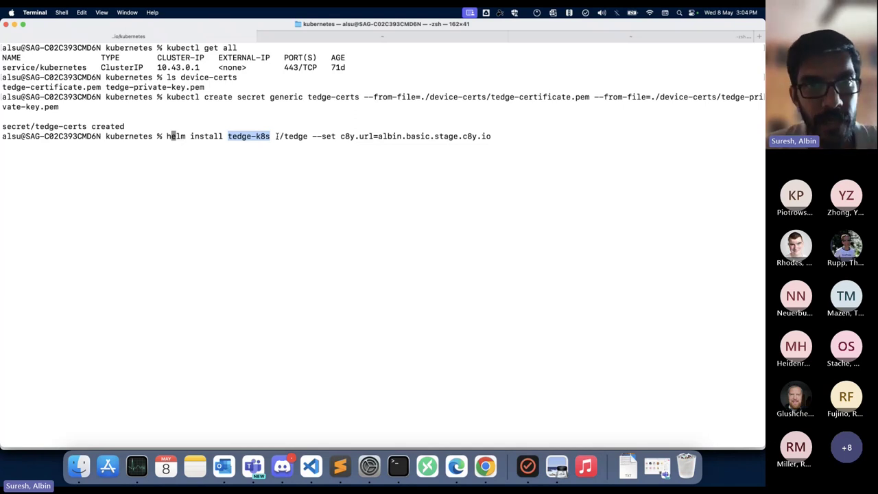
{"action": "left_click_drag", "start_coordinate": [276, 136], "coordinate": [309, 136]}
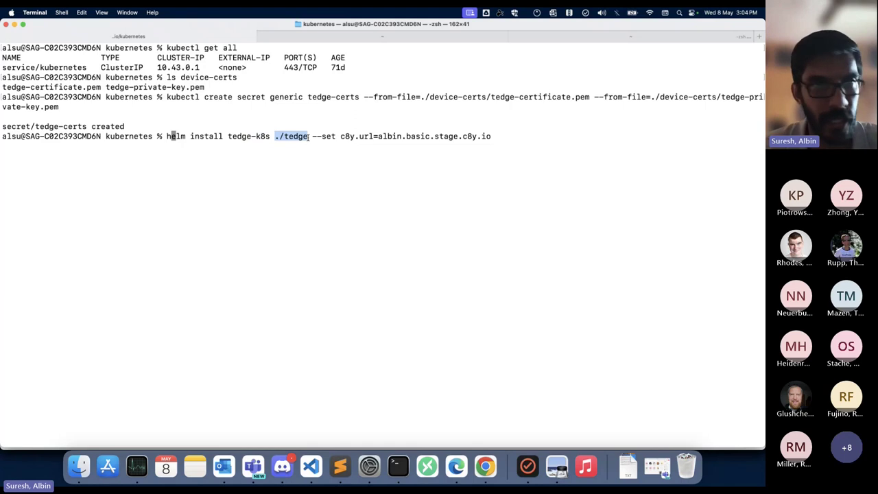
{"action": "left_click", "coordinate": [312, 149]}
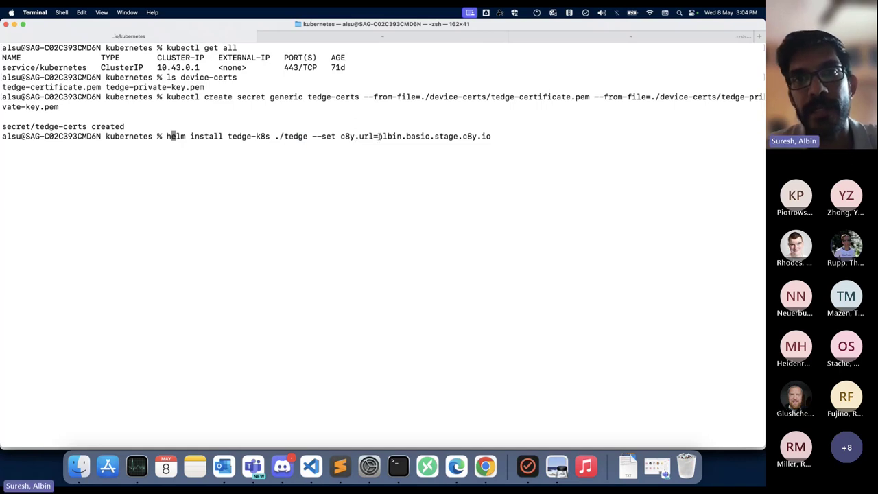
{"action": "left_click_drag", "start_coordinate": [379, 136], "coordinate": [508, 139]}
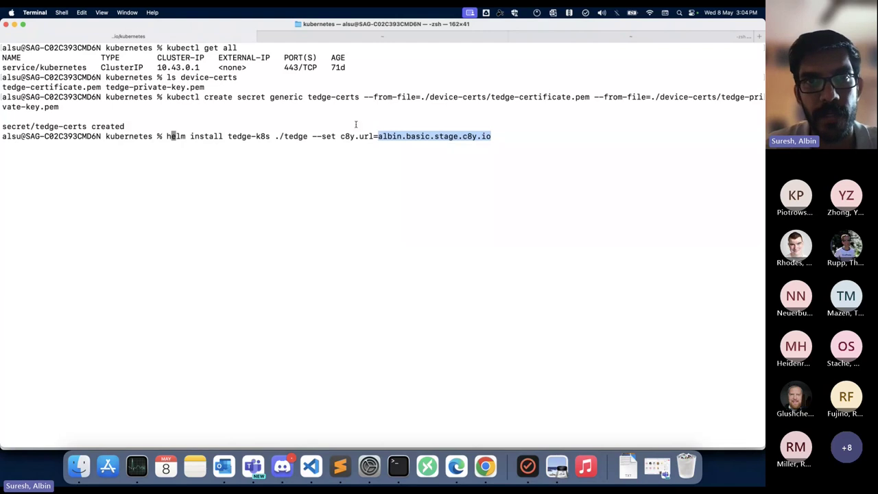
{"action": "left_click_drag", "start_coordinate": [341, 137], "coordinate": [374, 136]}
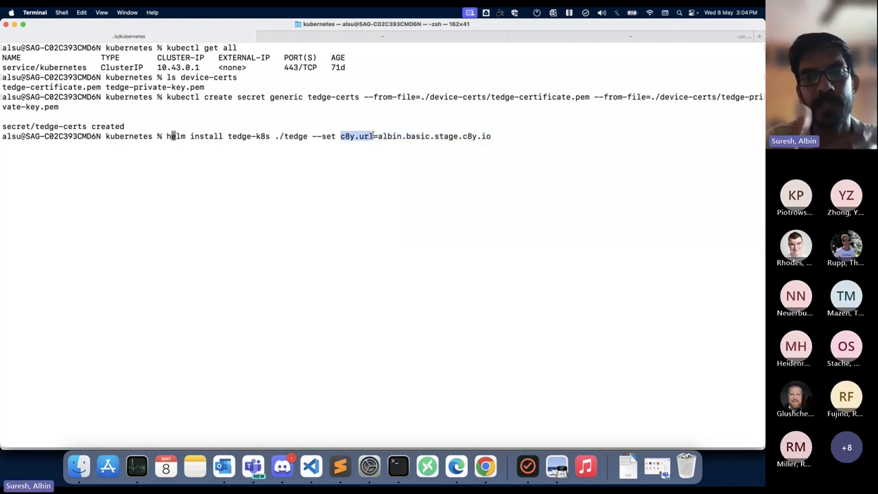
{"action": "left_click", "coordinate": [379, 143]}
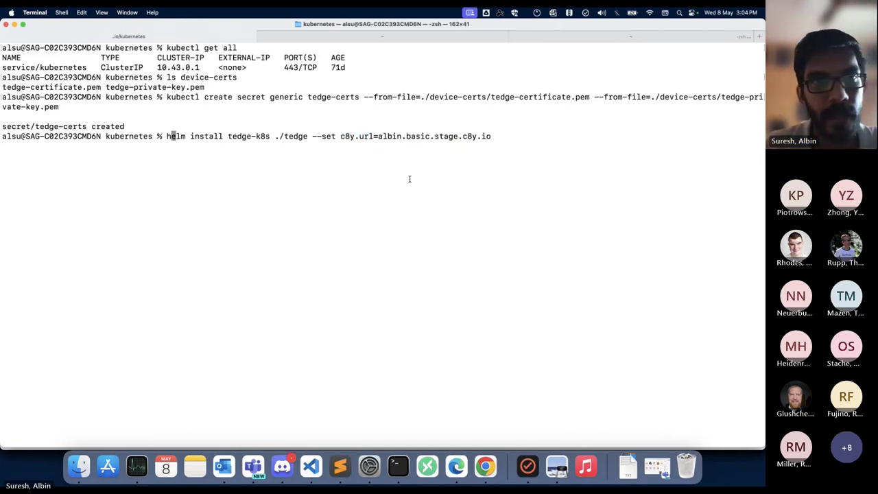
{"action": "key", "text": "Return"}
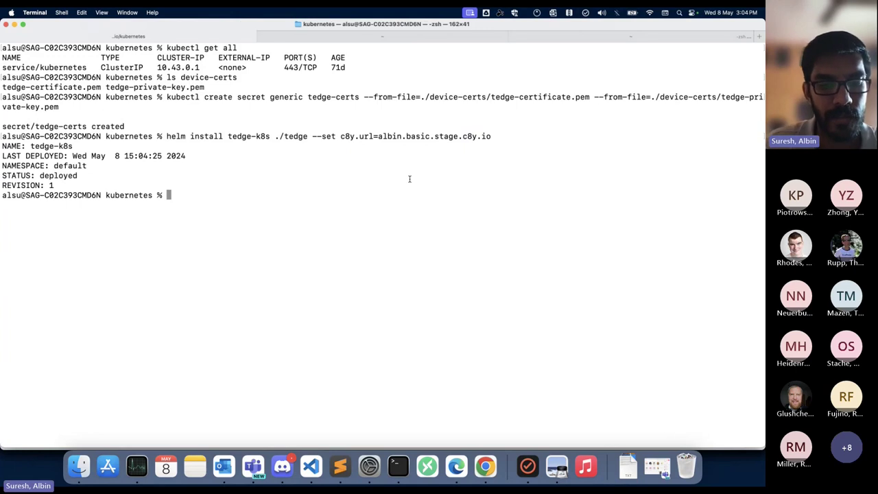
- Watch the pod list with 'watch kubectl get po all', fixing the missing kubectl
{"action": "type", "text": "watch get"}
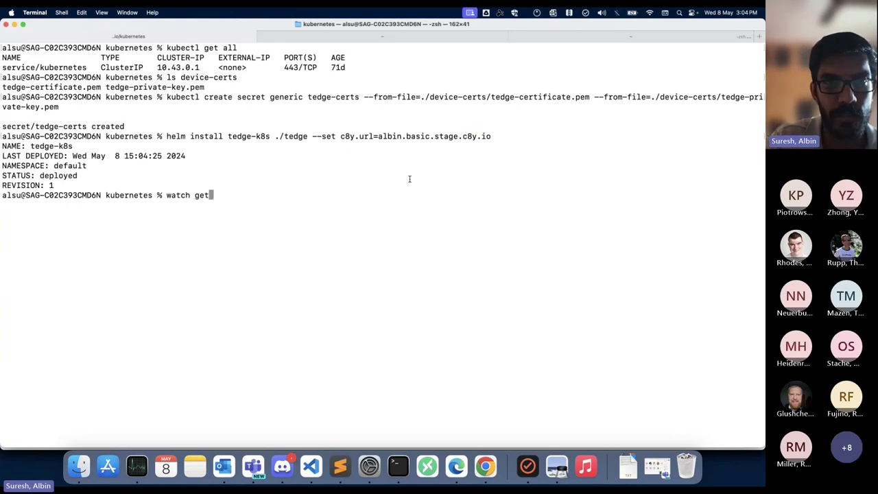
{"action": "type", "text": " po all"}
{"action": "key", "text": "Return"}
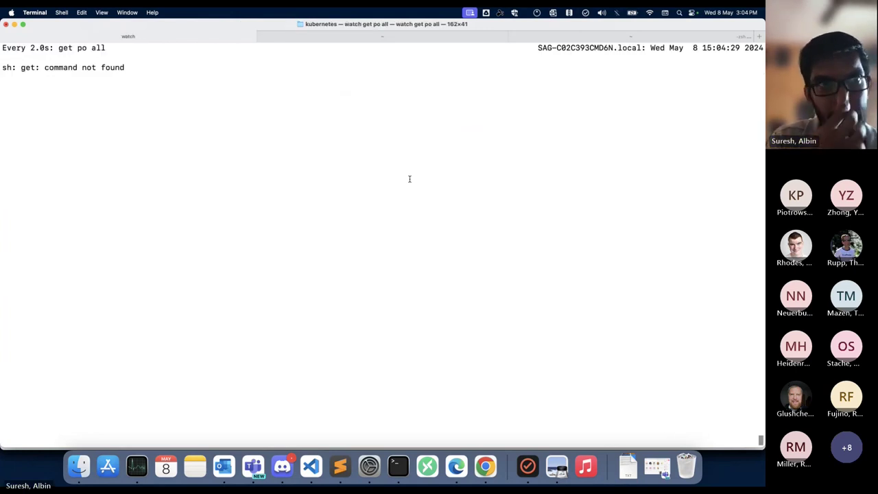
{"action": "key", "text": "ctrl+c"}
{"action": "key", "text": "Up"}
{"action": "key", "text": "Left"}
{"action": "key", "text": "Left"}
{"action": "key", "text": "Left"}
{"action": "key", "text": "Left"}
{"action": "key", "text": "Left"}
{"action": "key", "text": "Left"}
{"action": "key", "text": "Left"}
{"action": "key", "text": "Left"}
{"action": "key", "text": "Left"}
{"action": "key", "text": "Left"}
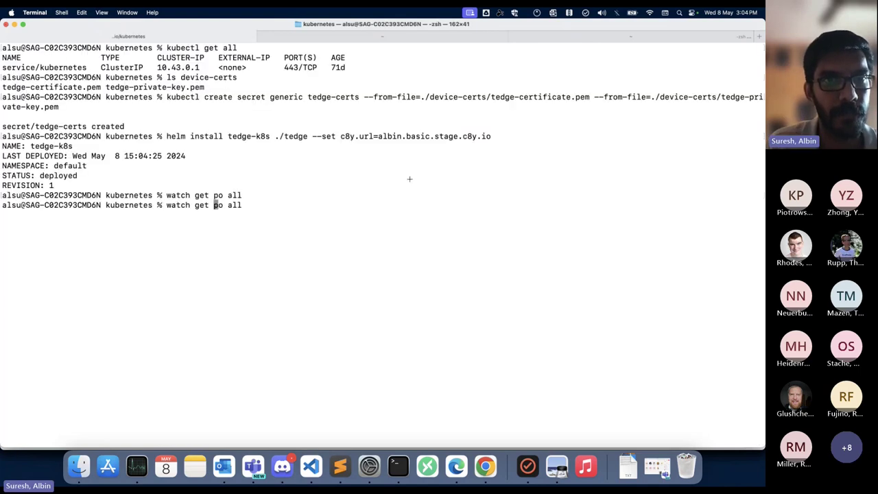
{"action": "type", "text": "kubec"}
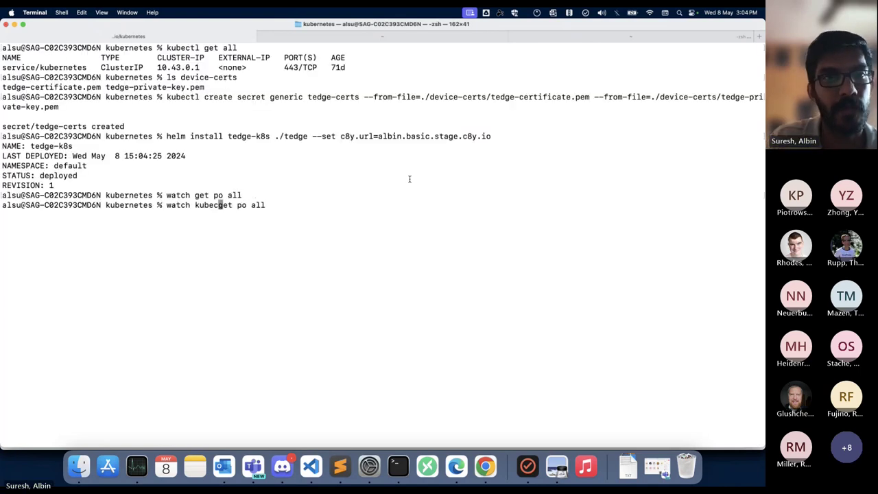
{"action": "type", "text": "tl"}
{"action": "key", "text": "Return"}
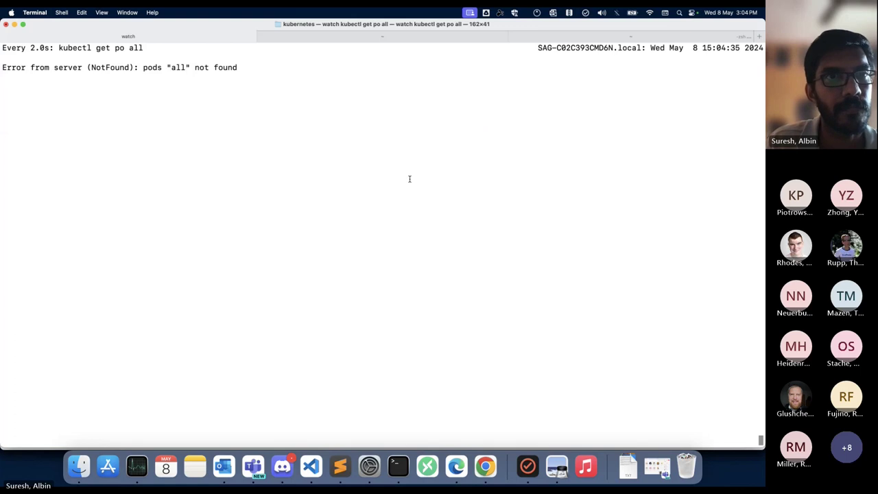
{"action": "key", "text": "ctrl+c"}
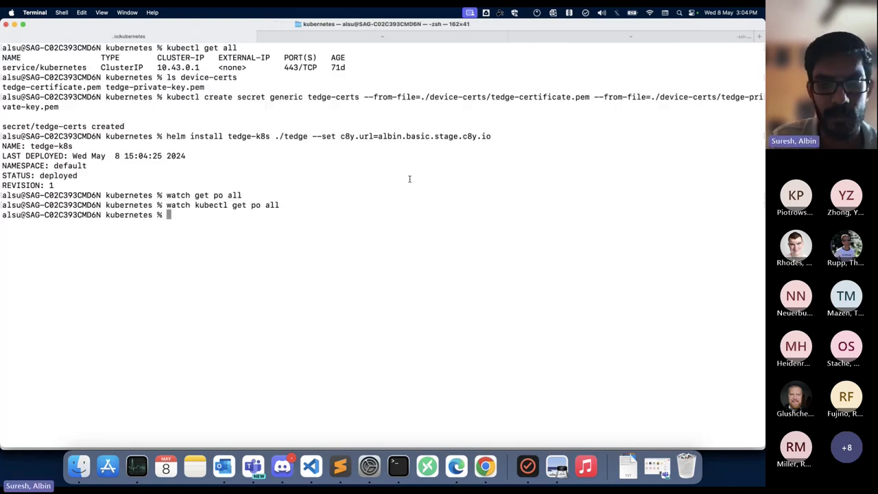
- List every cluster resource with kubectl get all
{"action": "type", "text": "kubectl get po"}
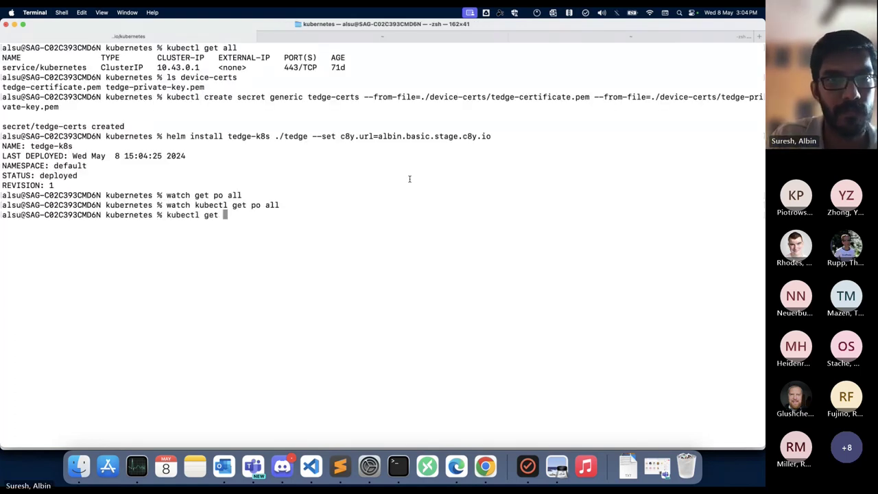
{"action": "key", "text": "BackSpace"}
{"action": "key", "text": "BackSpace"}
{"action": "type", "text": "all"}
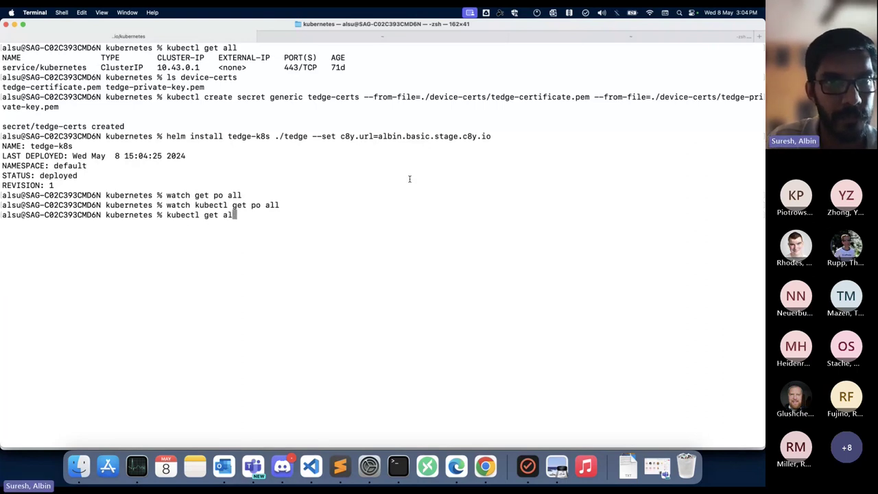
{"action": "key", "text": "Return"}
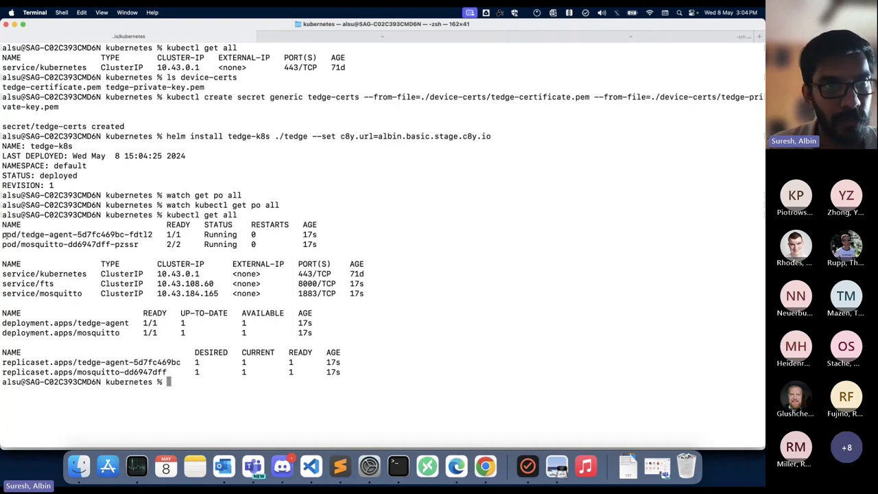
- Inspect the tedge-agent and mosquitto (2/2 ready) pods and the fts and mosquitto services
{"action": "left_click_drag", "start_coordinate": [2, 234], "coordinate": [2, 252]}
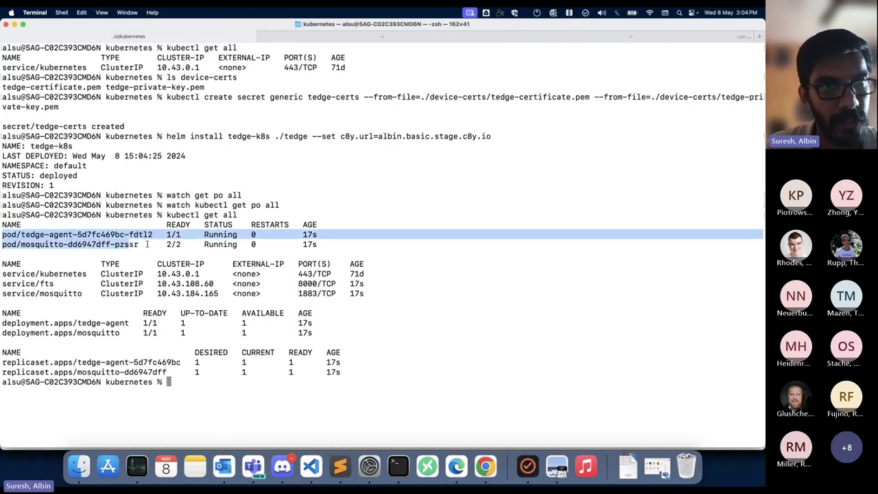
{"action": "left_click_drag", "start_coordinate": [139, 244], "coordinate": [17, 247]}
{"action": "left_click_drag", "start_coordinate": [74, 235], "coordinate": [75, 244]}
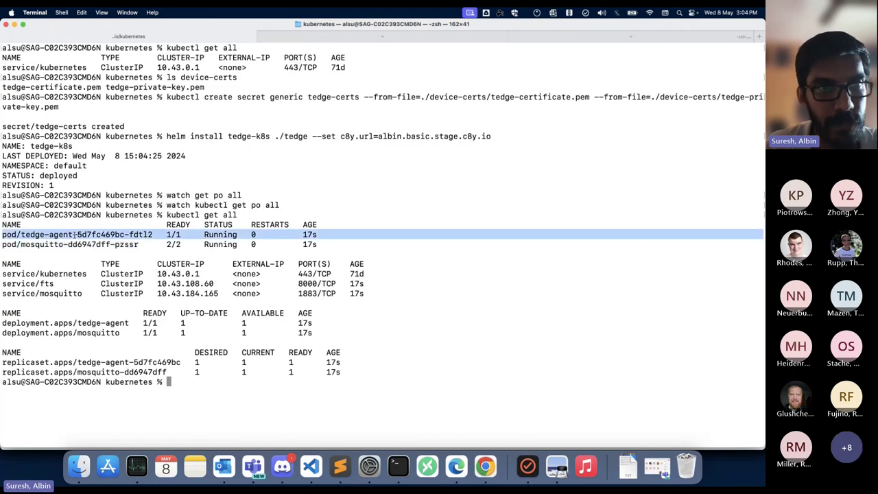
{"action": "double_click", "coordinate": [88, 245]}
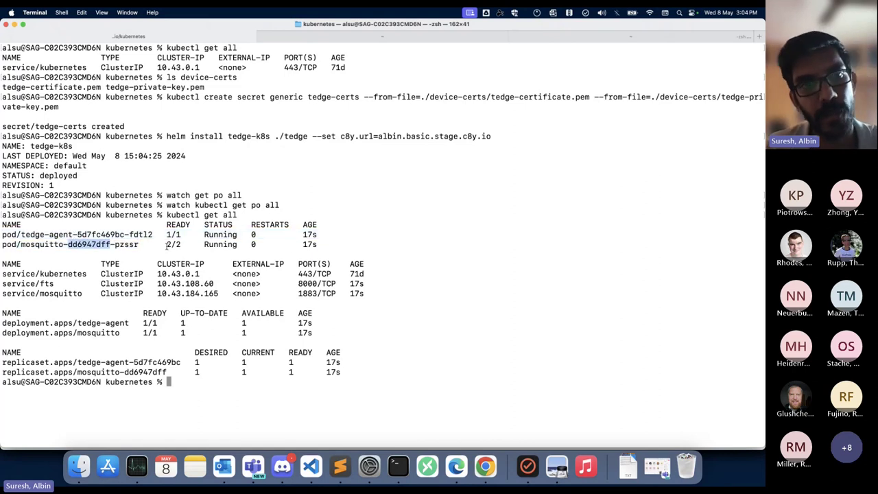
{"action": "left_click_drag", "start_coordinate": [165, 245], "coordinate": [184, 244]}
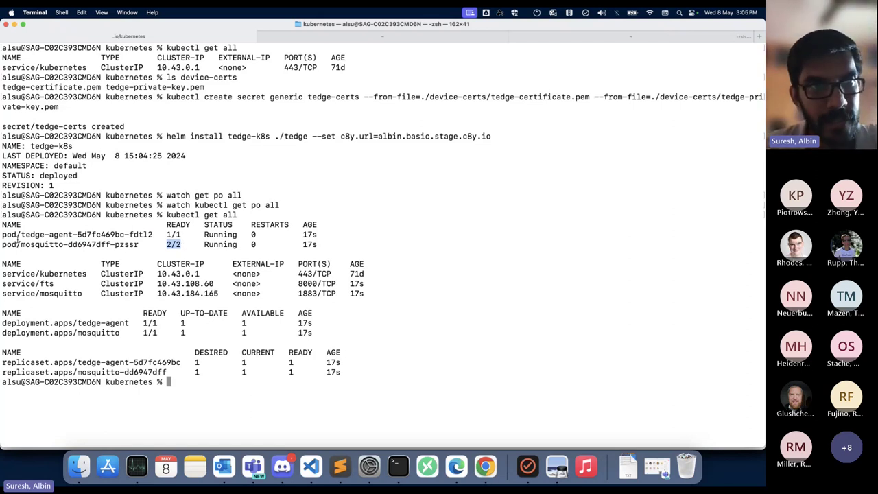
{"action": "left_click_drag", "start_coordinate": [22, 234], "coordinate": [143, 232]}
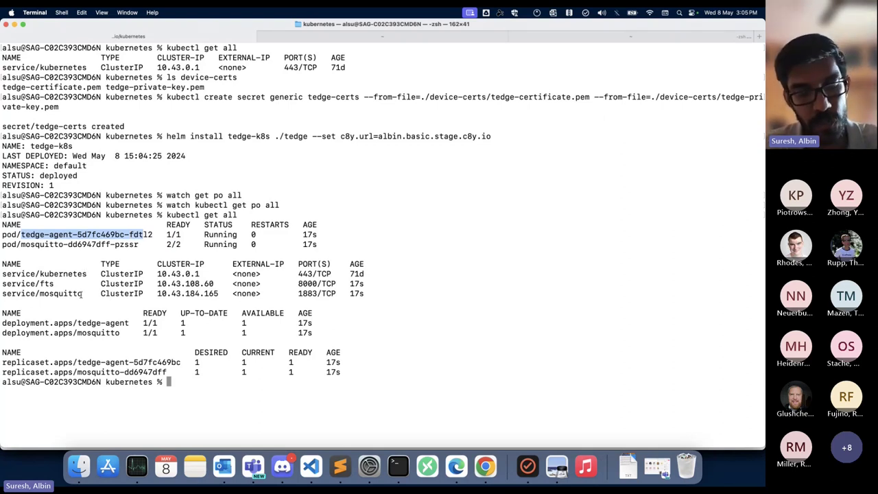
{"action": "left_click_drag", "start_coordinate": [82, 293], "coordinate": [3, 295]}
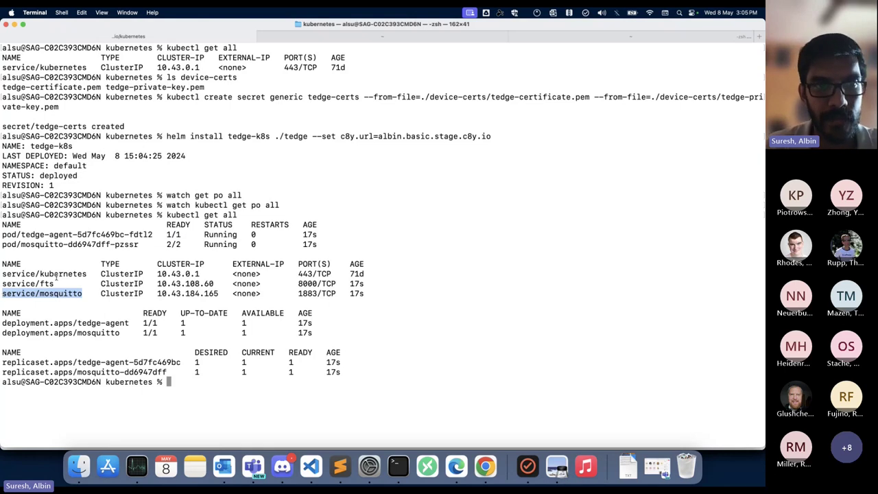
{"action": "left_click_drag", "start_coordinate": [54, 283], "coordinate": [12, 284]}
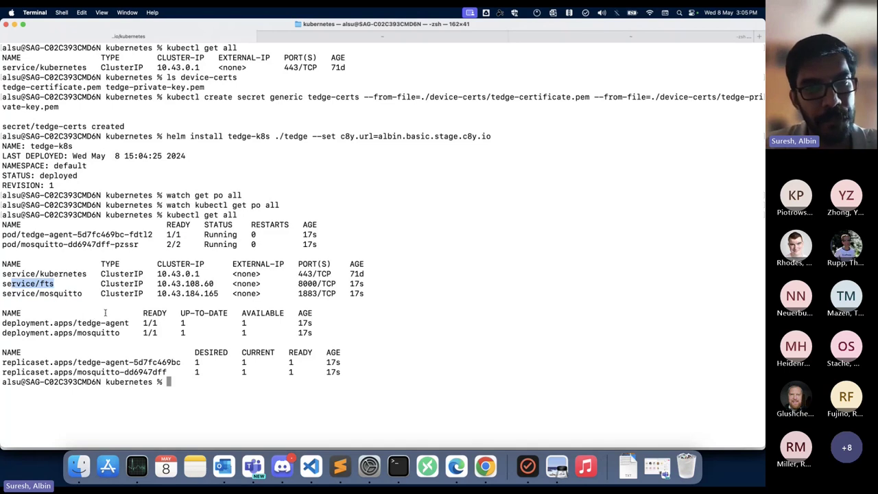
{"action": "left_click", "coordinate": [267, 293]}
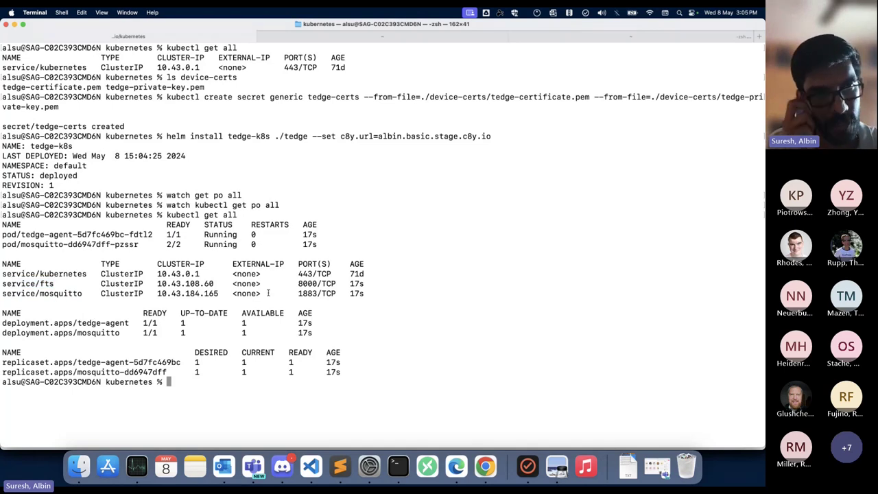
{"action": "left_click", "coordinate": [456, 467]}
- Open tedge-k8s from the refreshed device list and request a tedge-configuration-plugin snapshot
{"action": "left_click", "coordinate": [622, 125]}
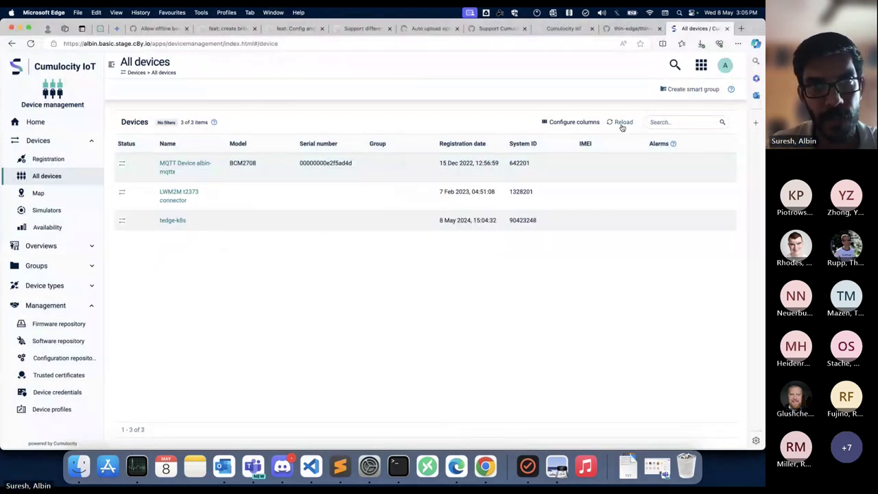
{"action": "left_click", "coordinate": [177, 224]}
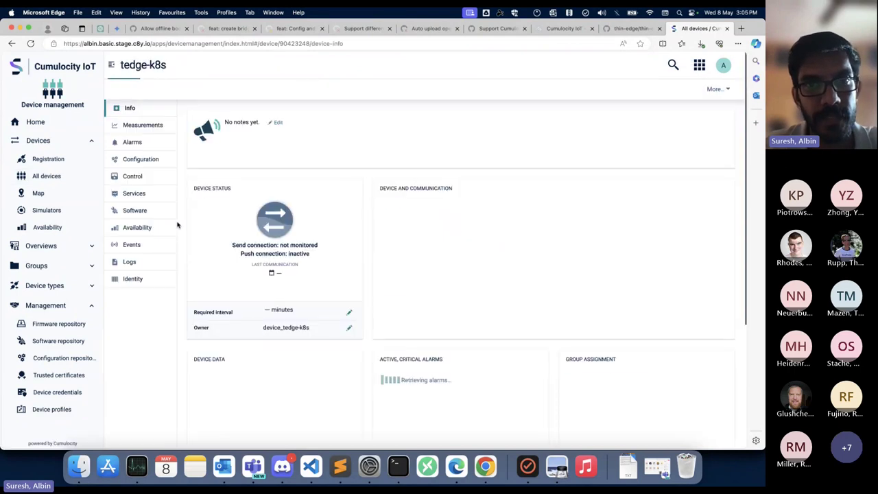
{"action": "left_click", "coordinate": [156, 161]}
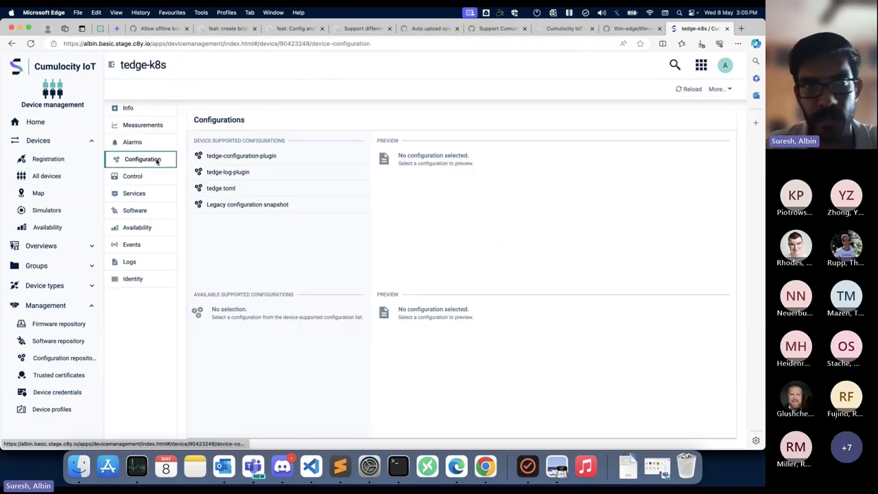
{"action": "left_click", "coordinate": [304, 156]}
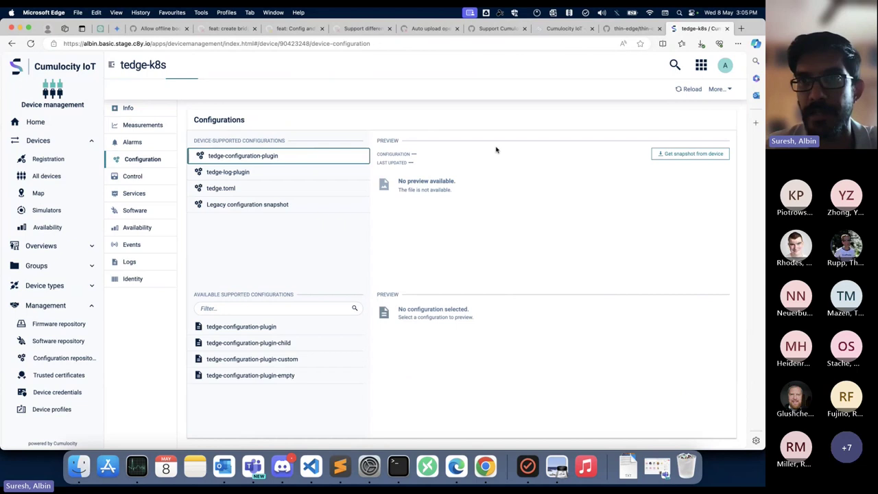
{"action": "left_click", "coordinate": [691, 156]}
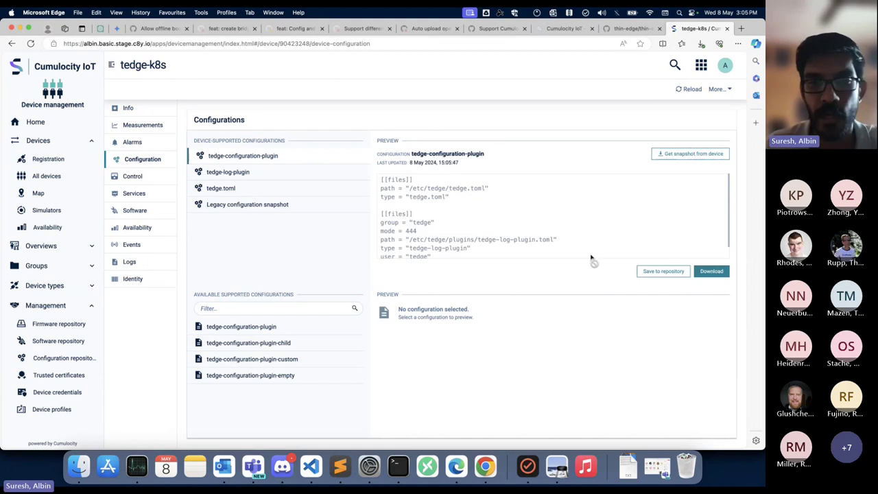
{"action": "left_click", "coordinate": [399, 467]}
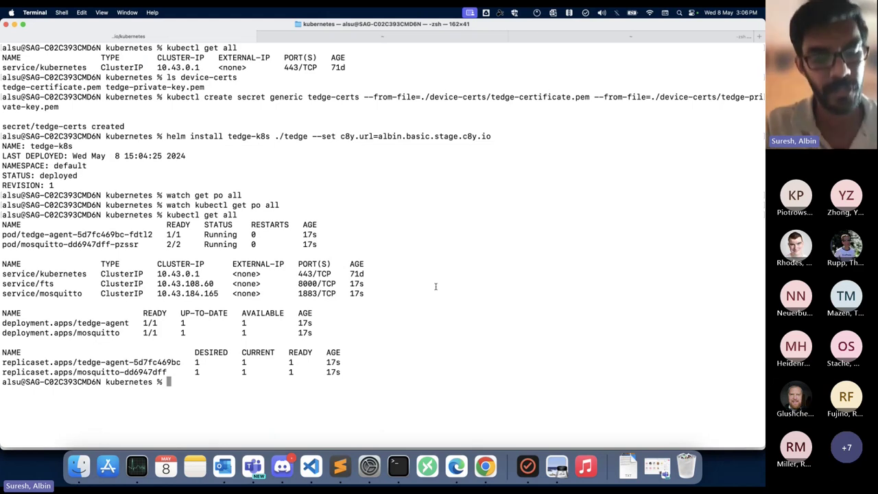
- Run 'kubectl run --rm -it tedge-test --image=eclipse-mosquitto -- sh', recalled from history
{"action": "key", "text": "ctrl+r"}
{"action": "type", "text": "run"}
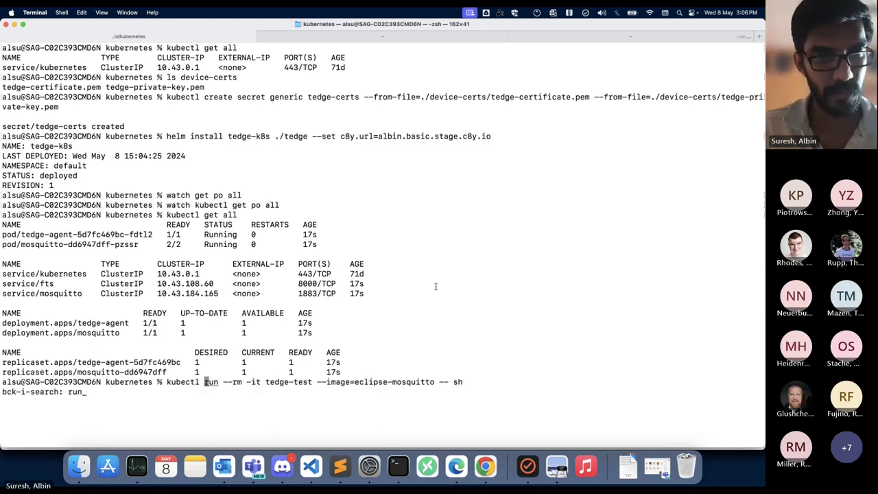
{"action": "key", "text": "Escape"}
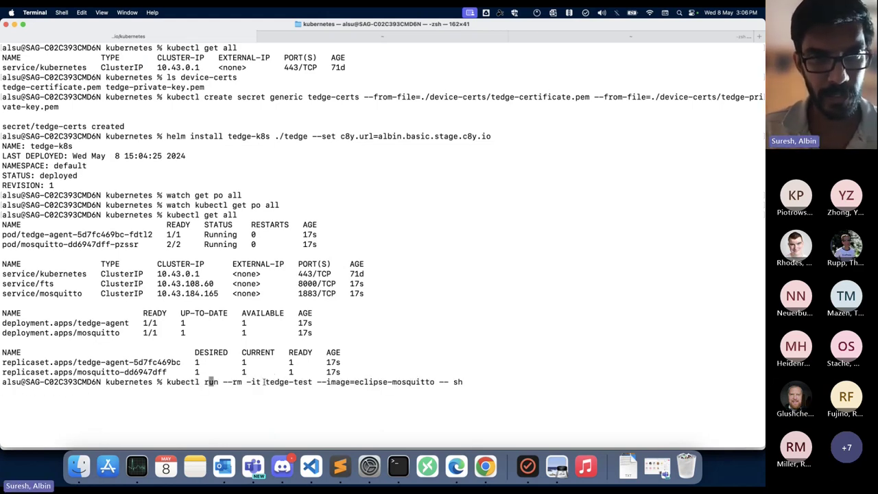
{"action": "left_click_drag", "start_coordinate": [264, 381], "coordinate": [435, 382]}
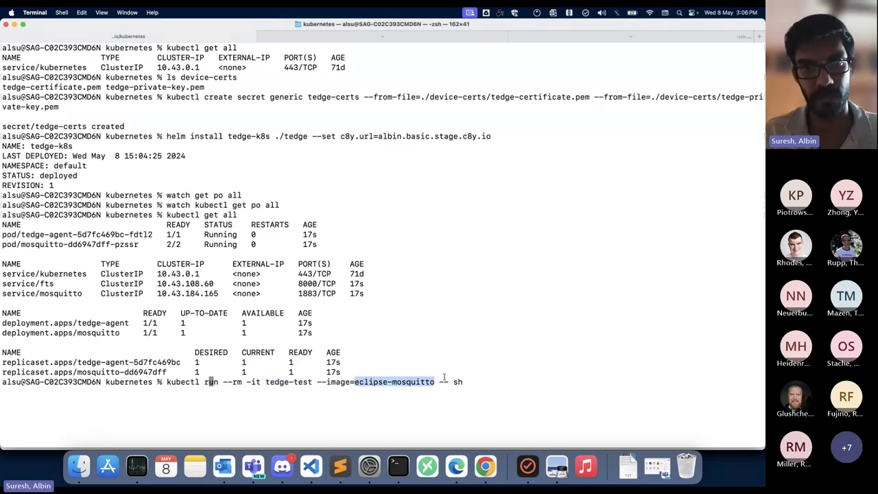
{"action": "left_click", "coordinate": [519, 361]}
{"action": "key", "text": "Return"}
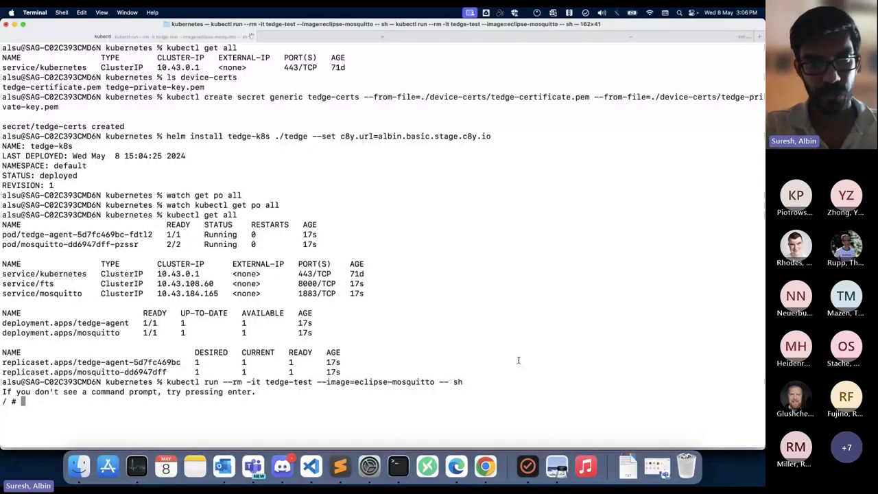
- Publish {"temp": 50} to te/device/main///m/temp, correcting the broker host to mosquitto.default.svc.cluster.local
{"action": "type", "text": "mosquitto_"}
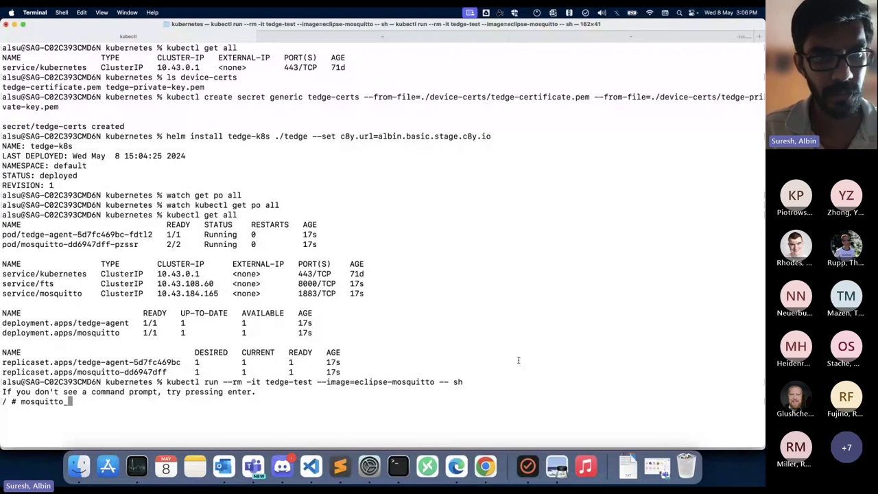
{"action": "type", "text": "pub "}
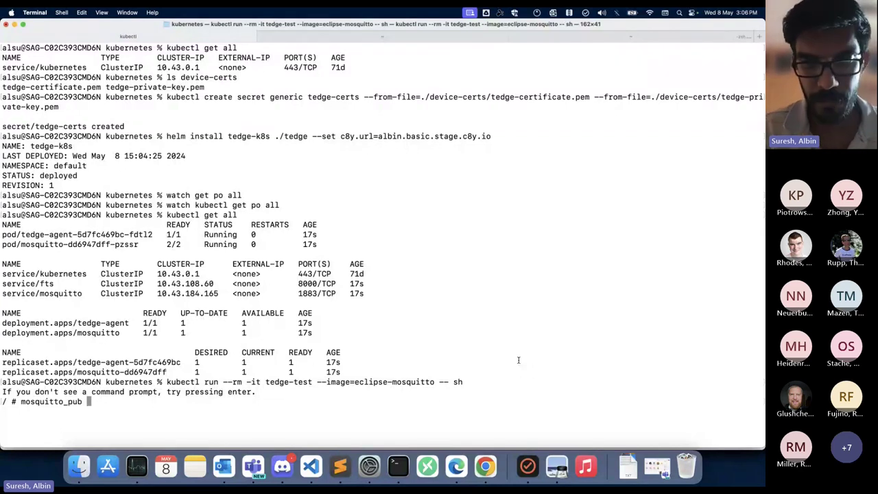
{"action": "type", "text": "-h "}
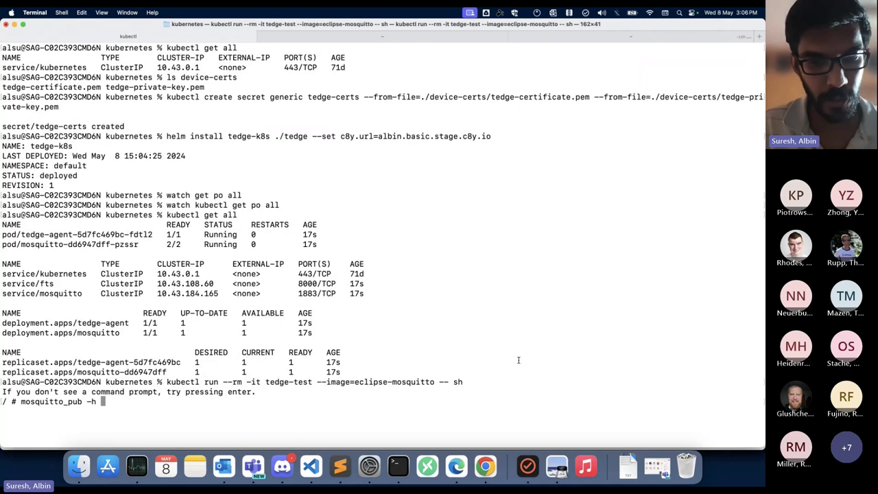
{"action": "type", "text": "mosquitto"}
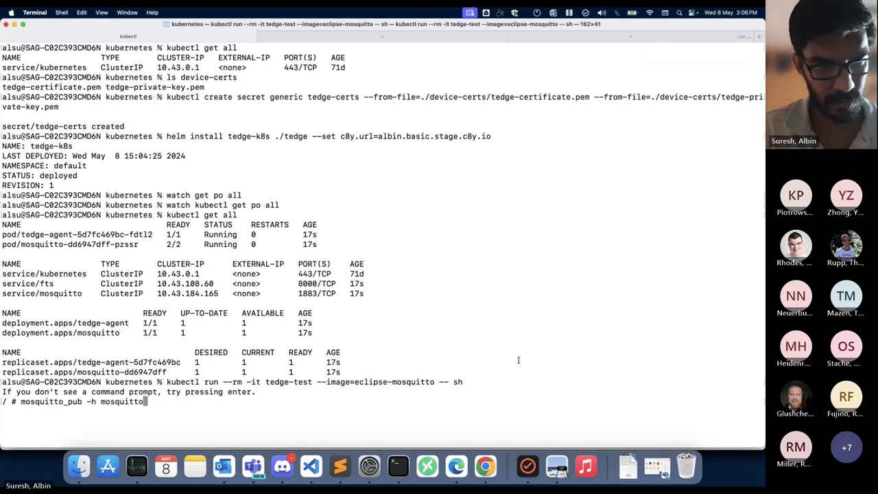
{"action": "type", "text": "."}
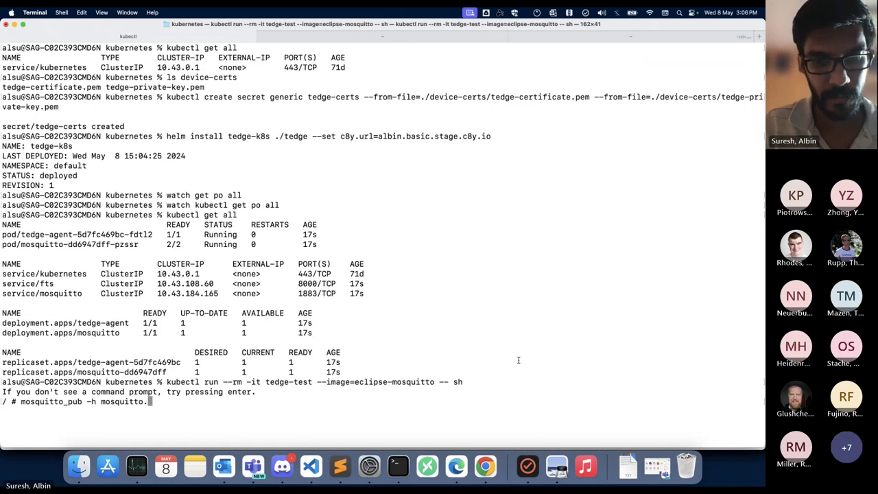
{"action": "type", "text": "default."}
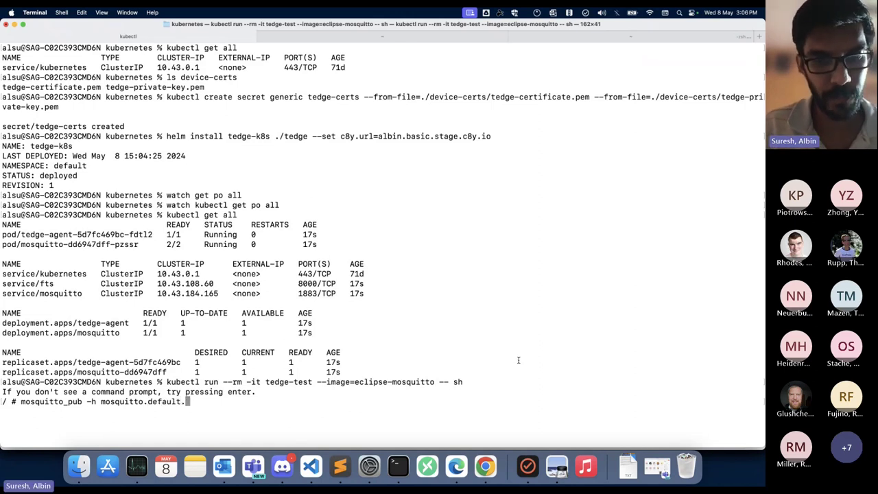
{"action": "type", "text": "service."}
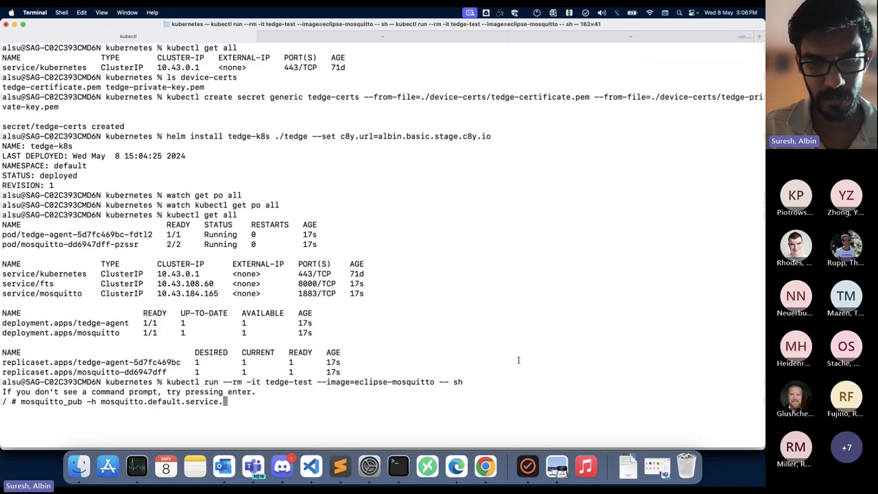
{"action": "type", "text": "cluster.local"}
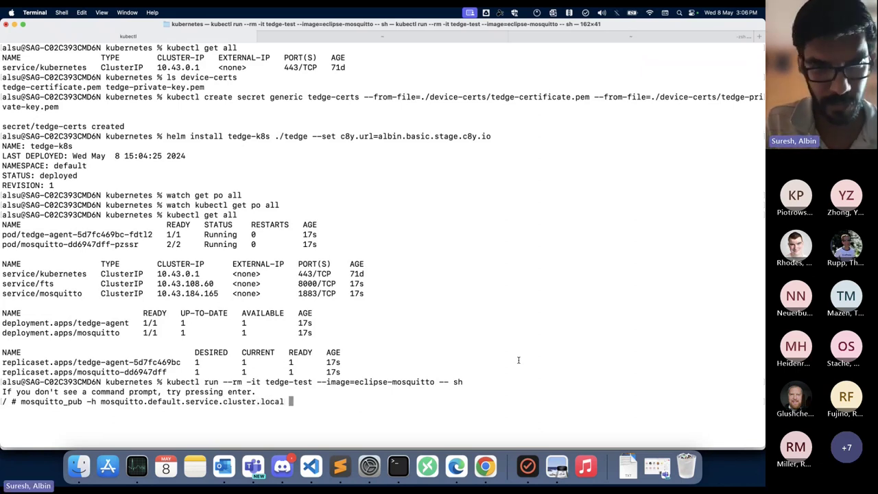
{"action": "type", "text": " -t "}
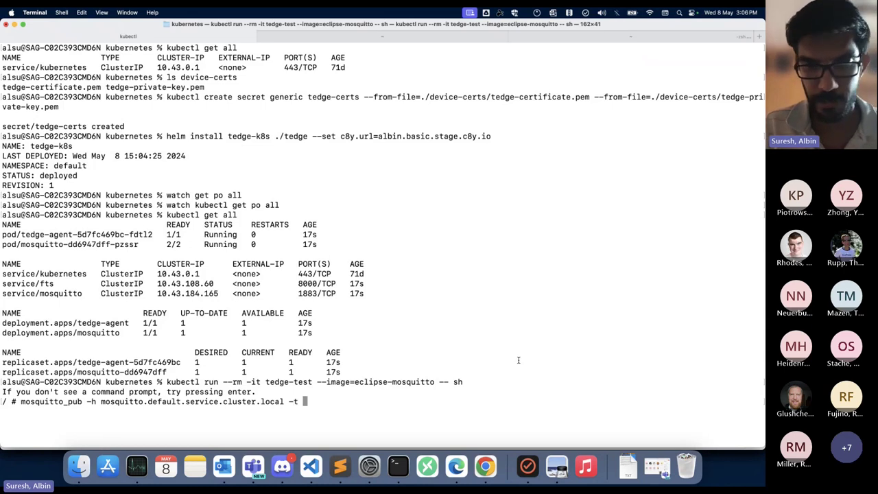
{"action": "type", "text": "te/"}
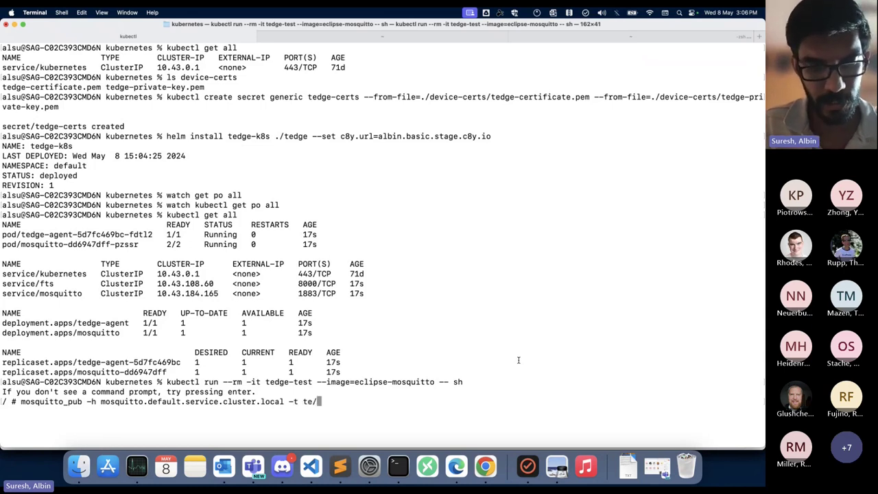
{"action": "type", "text": "device/main"}
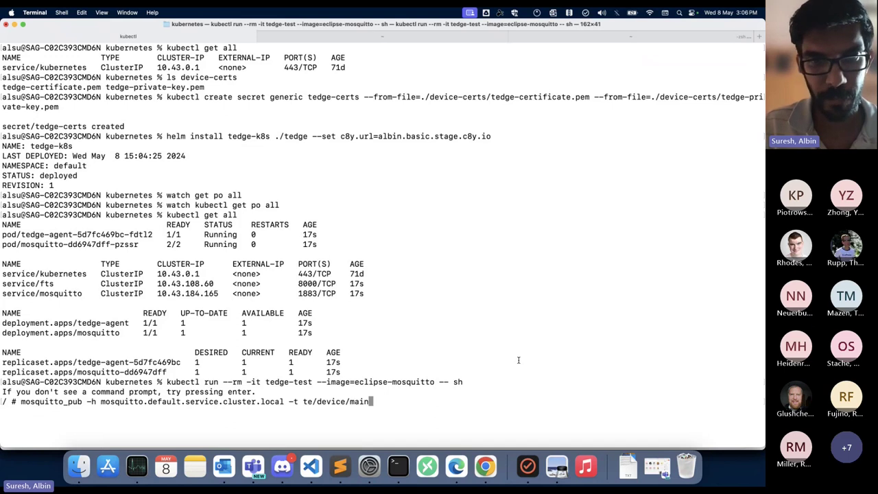
{"action": "type", "text": "//"}
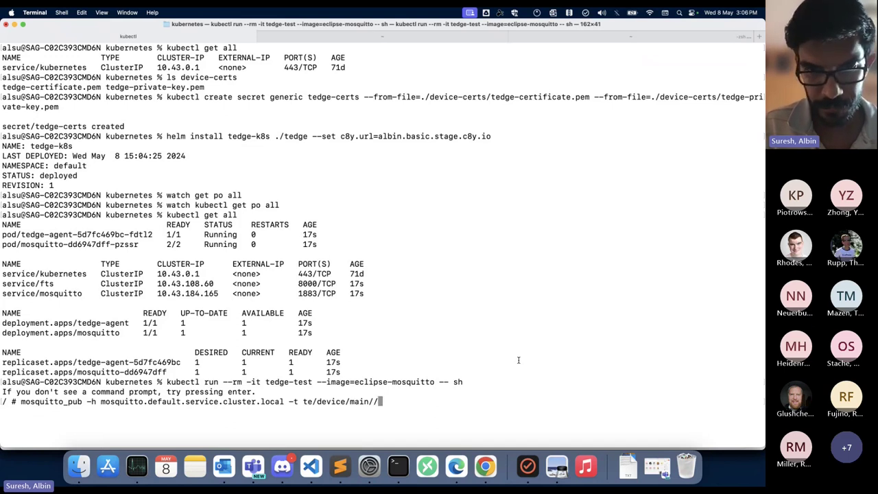
{"action": "type", "text": "m/t"}
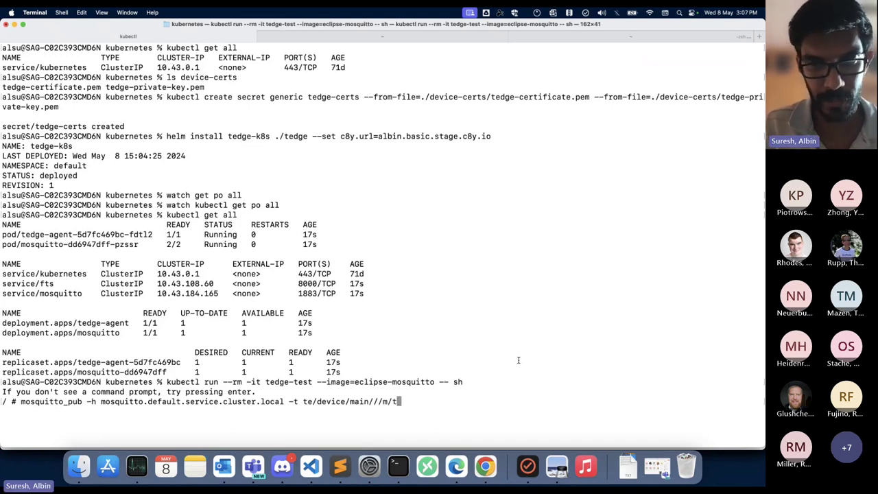
{"action": "type", "text": "emp -m "}
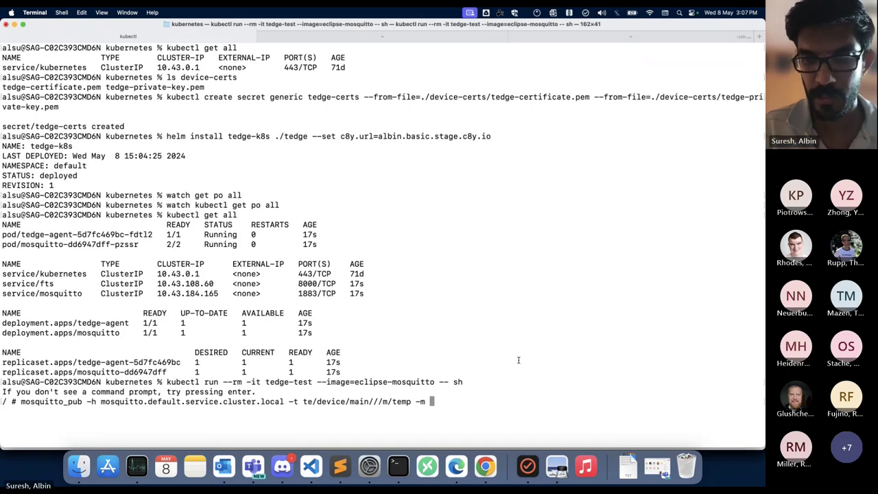
{"action": "type", "text": "'{"}
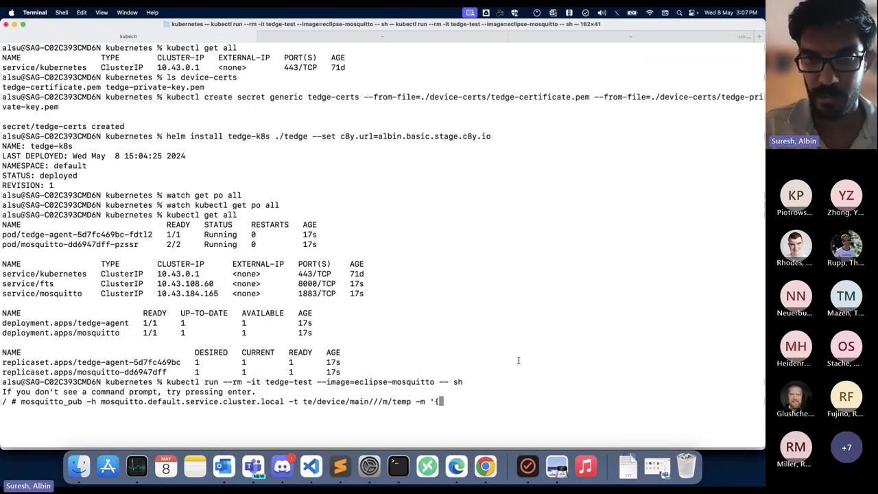
{"action": "type", "text": "\"tem"}
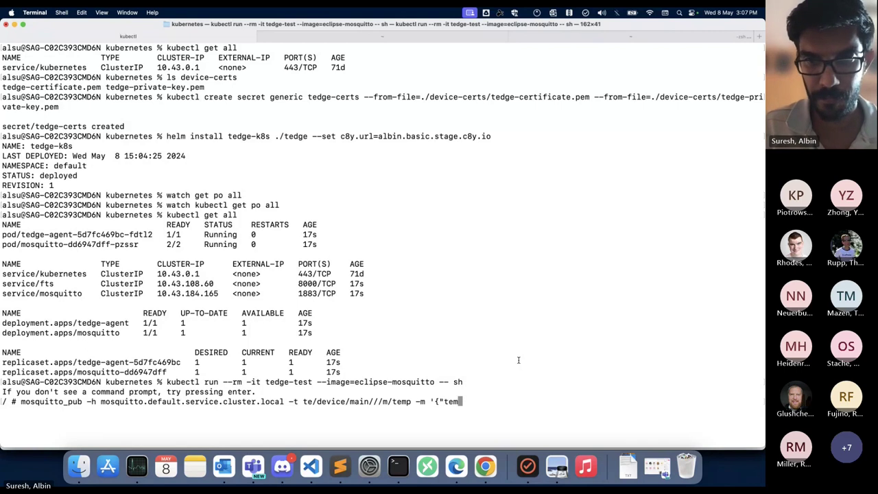
{"action": "type", "text": "p\": 50"}
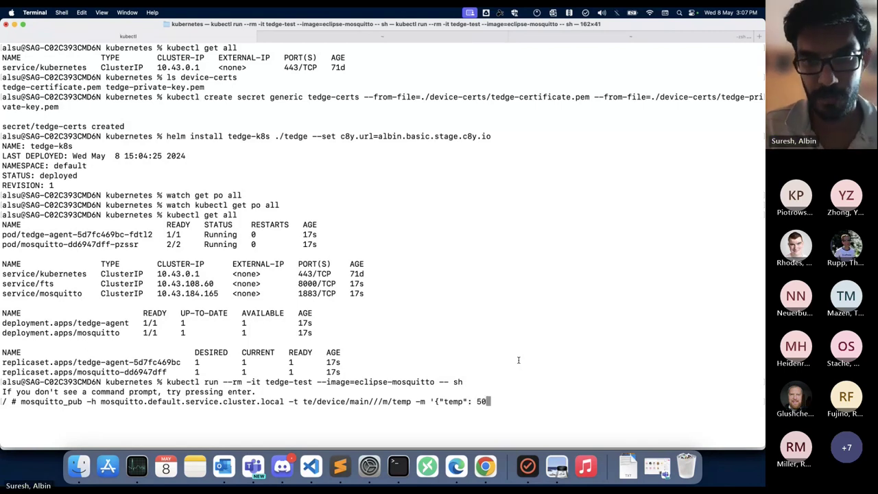
{"action": "type", "text": "}'"}
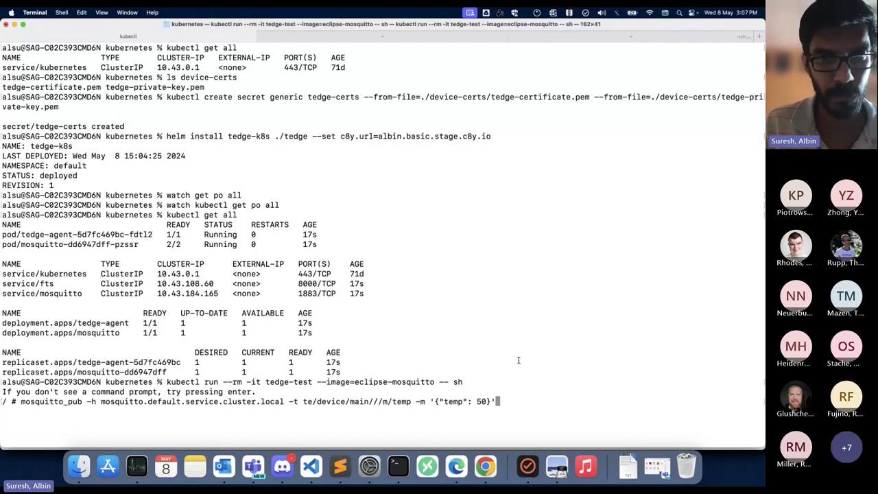
{"action": "key", "text": "Return"}
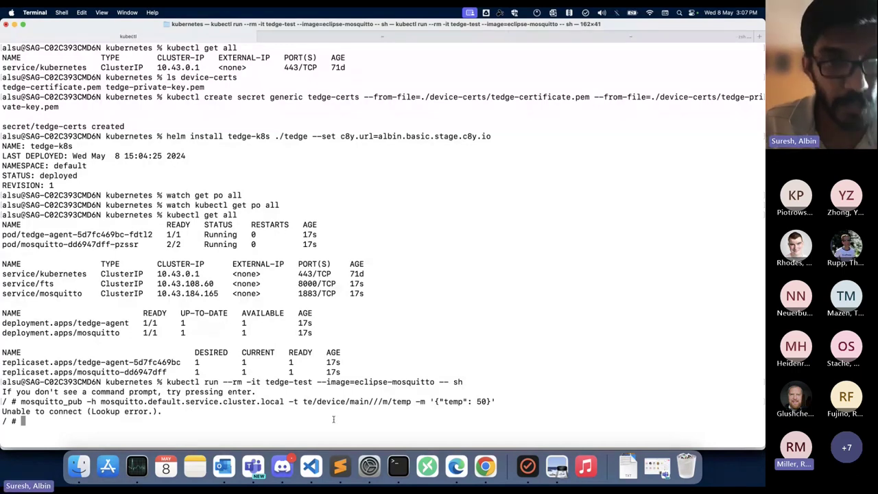
{"action": "key", "text": "Up"}
{"action": "key", "text": "Left"}
{"action": "key", "text": "Left"}
{"action": "key", "text": "Left"}
{"action": "key", "text": "Left"}
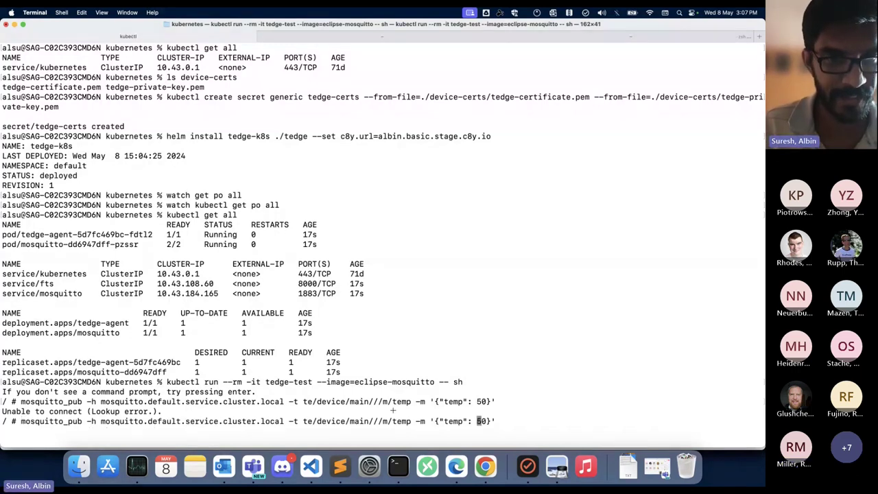
{"action": "key", "text": "alt+Left"}
{"action": "key", "text": "alt+Left"}
{"action": "key", "text": "alt+Left"}
{"action": "key", "text": "alt+Left"}
{"action": "key", "text": "alt+Left"}
{"action": "key", "text": "alt+Left"}
{"action": "key", "text": "alt+Left"}
{"action": "key", "text": "alt+Left"}
{"action": "key", "text": "alt+Left"}
{"action": "key", "text": "alt+Left"}
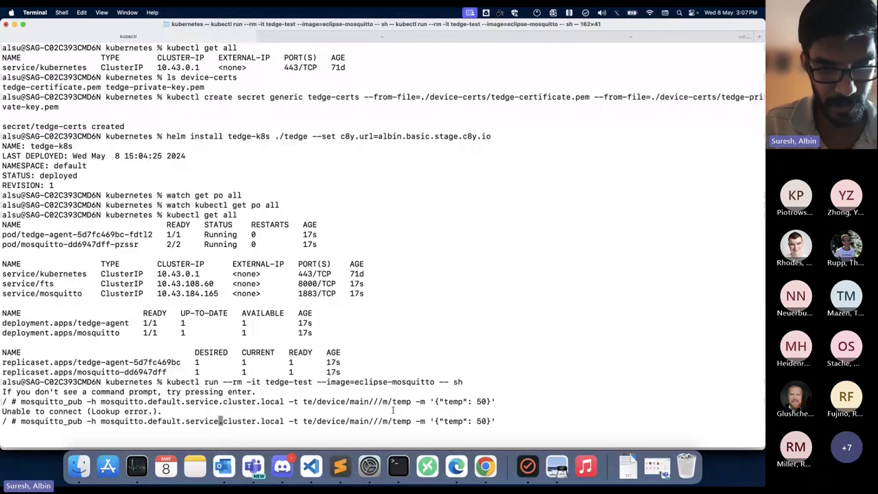
{"action": "key", "text": "BackSpace"}
{"action": "key", "text": "BackSpace"}
{"action": "key", "text": "BackSpace"}
{"action": "key", "text": "BackSpace"}
{"action": "key", "text": "BackSpace"}
{"action": "key", "text": "BackSpace"}
{"action": "type", "text": "vc"}
{"action": "key", "text": "Return"}
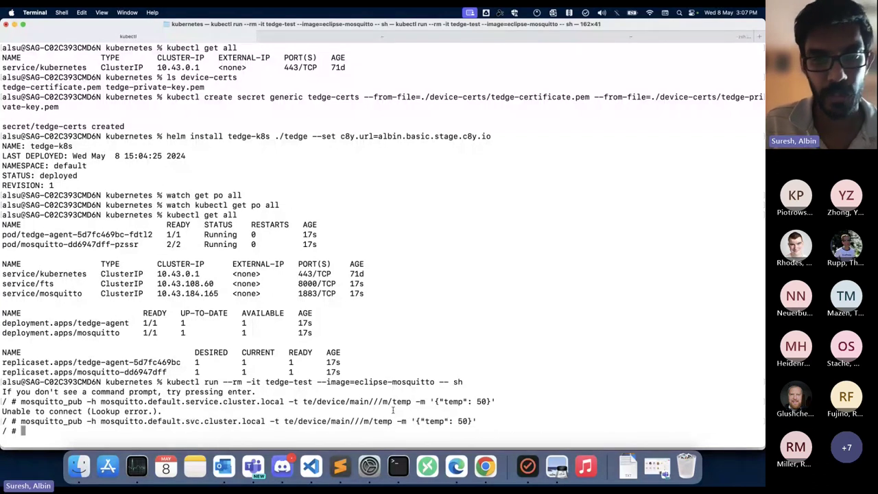
- Check that the tedge-k8s Measurements chart shows the Temp reading of 50
{"action": "left_click", "coordinate": [456, 466]}
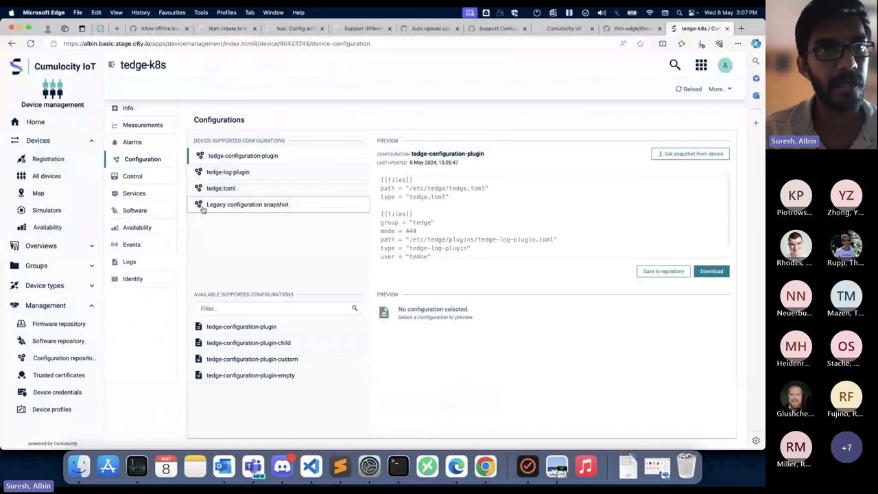
{"action": "left_click", "coordinate": [155, 129]}
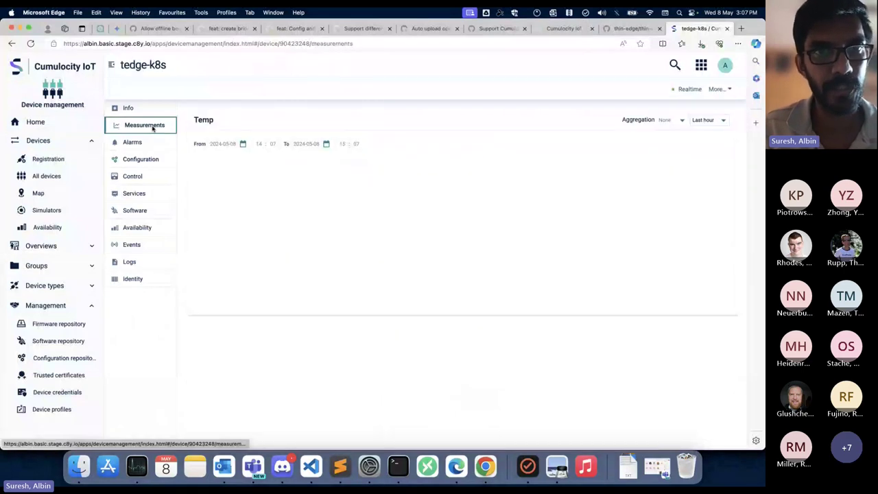
{"action": "mouse_move", "coordinate": [724, 235]}
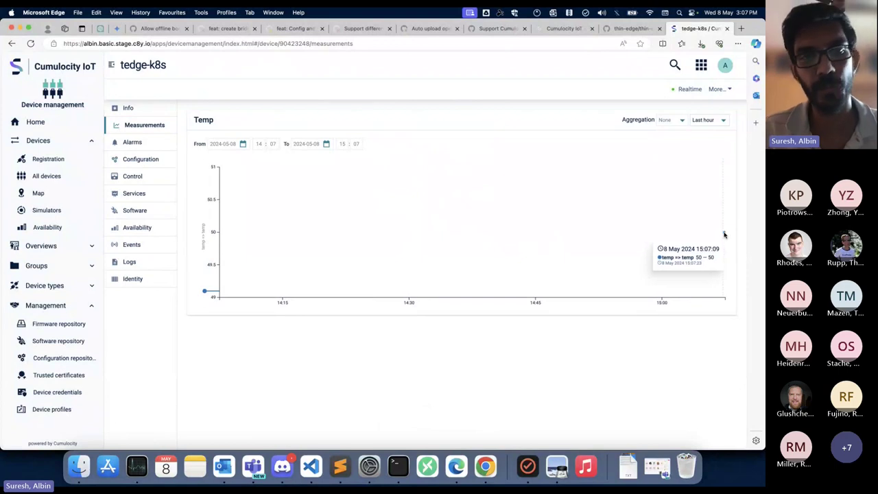
{"action": "key", "text": "super+Tab"}
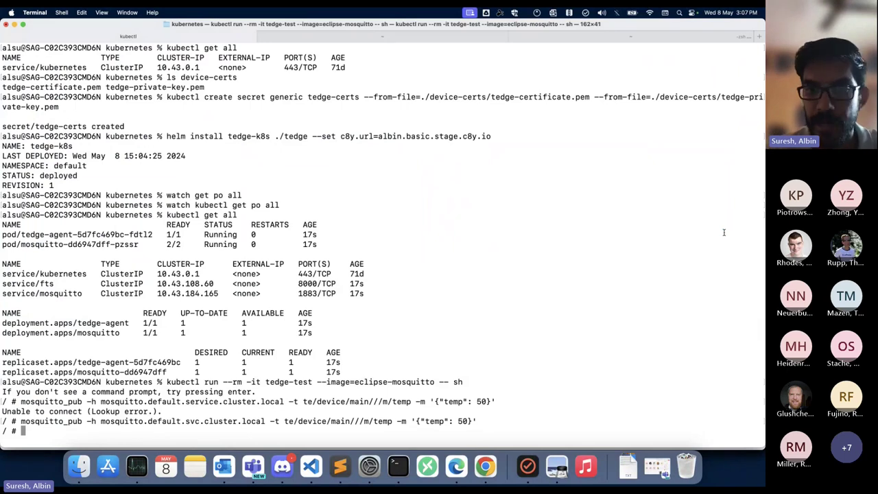
{"action": "key", "text": "super+Tab"}
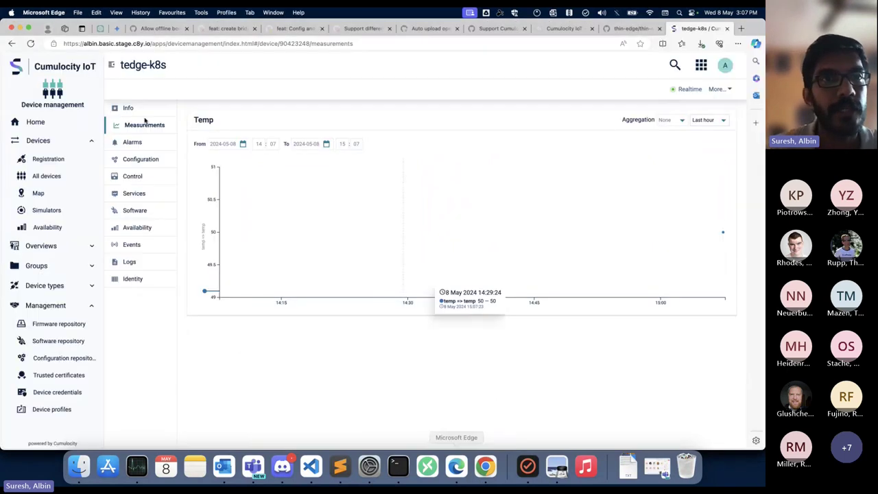
- Go to the thin-edge.io repository's kubernetes folder and highlight the README's work-in-progress warning
{"action": "left_click", "coordinate": [628, 28]}
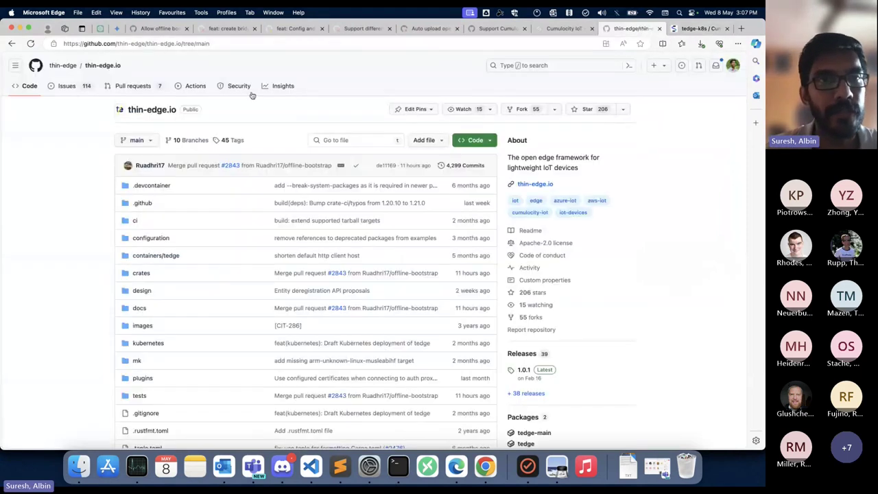
{"action": "scroll", "coordinate": [221, 201], "scroll_direction": "down", "scroll_amount": 1}
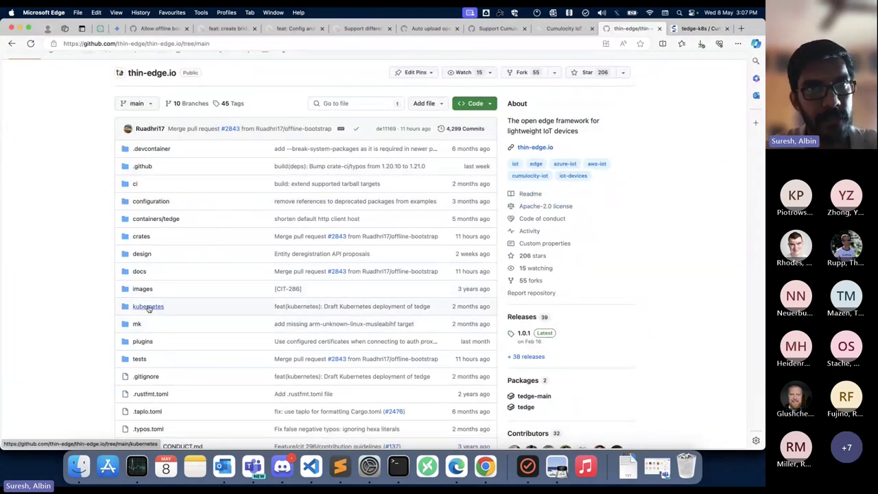
{"action": "left_click", "coordinate": [148, 306]}
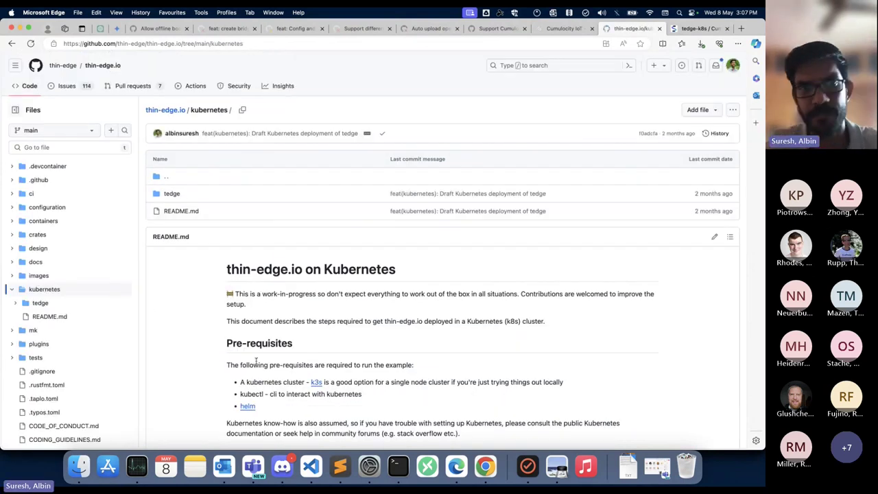
{"action": "left_click_drag", "start_coordinate": [236, 294], "coordinate": [321, 295]}
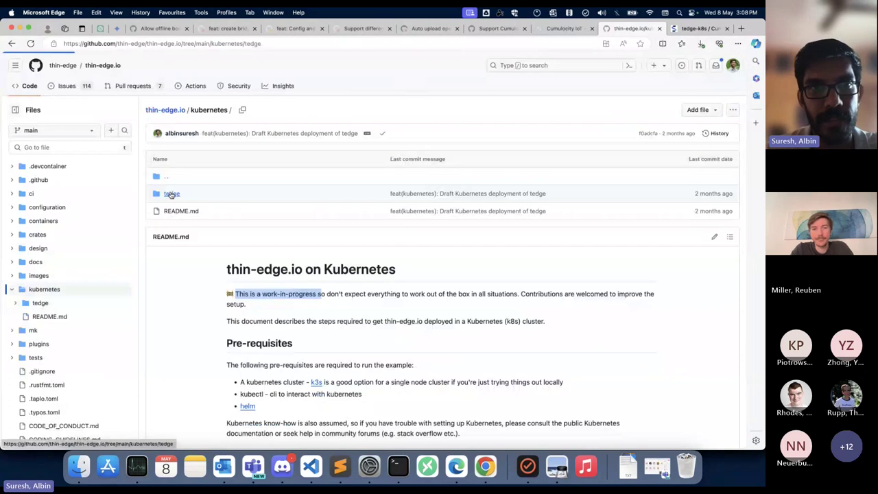
{"action": "left_click", "coordinate": [171, 194]}
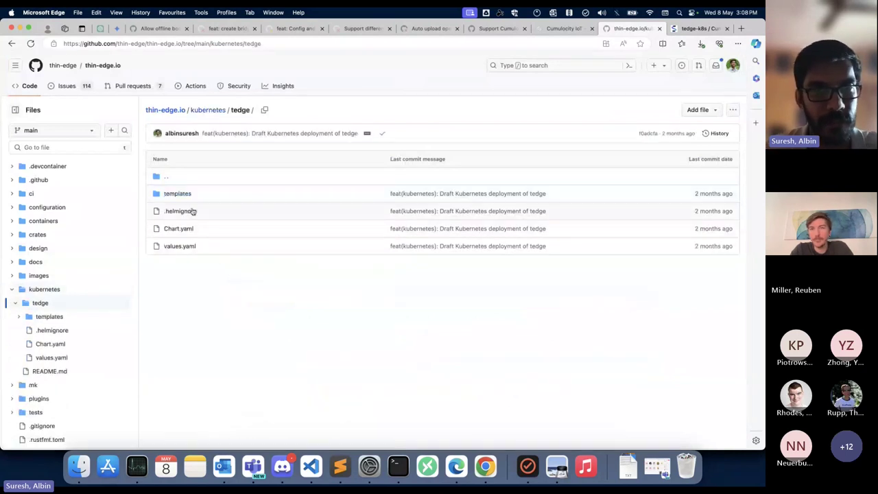
{"action": "left_click", "coordinate": [188, 196]}
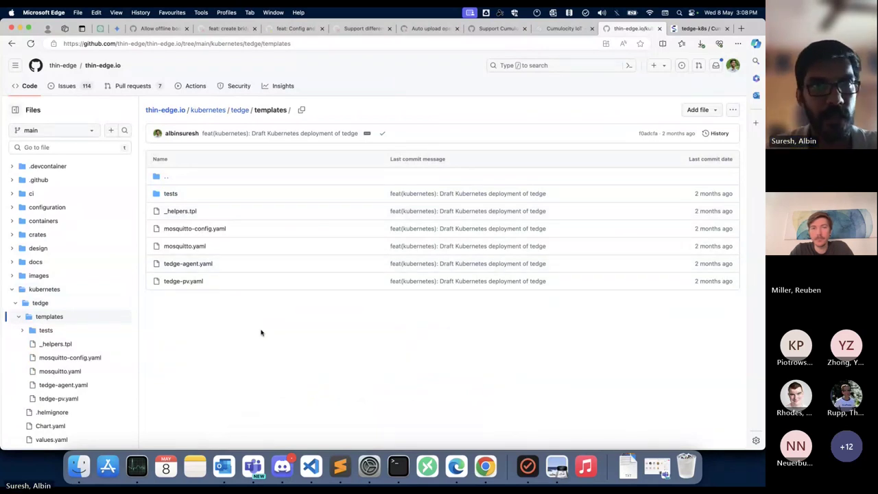
{"action": "key", "text": "super+bracketleft"}
{"action": "key", "text": "super+bracketleft"}
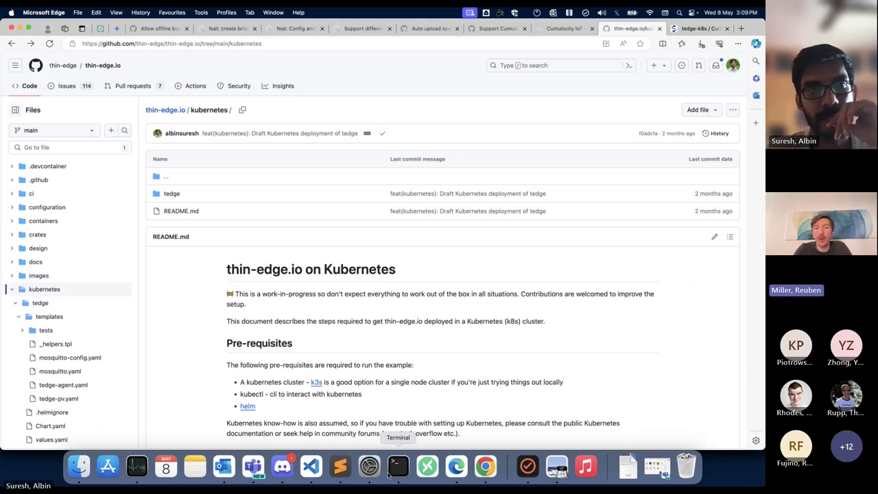
- Open values.yaml inside the tedge chart folder
{"action": "left_click", "coordinate": [172, 194]}
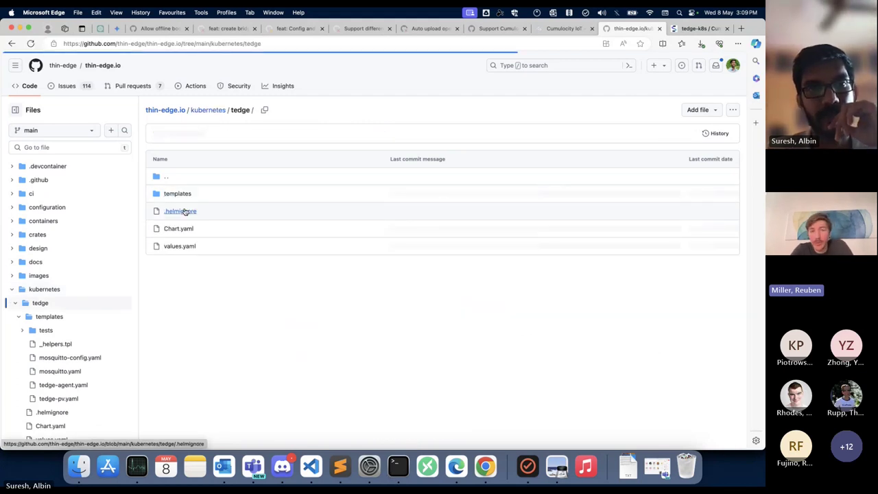
{"action": "left_click", "coordinate": [179, 245]}
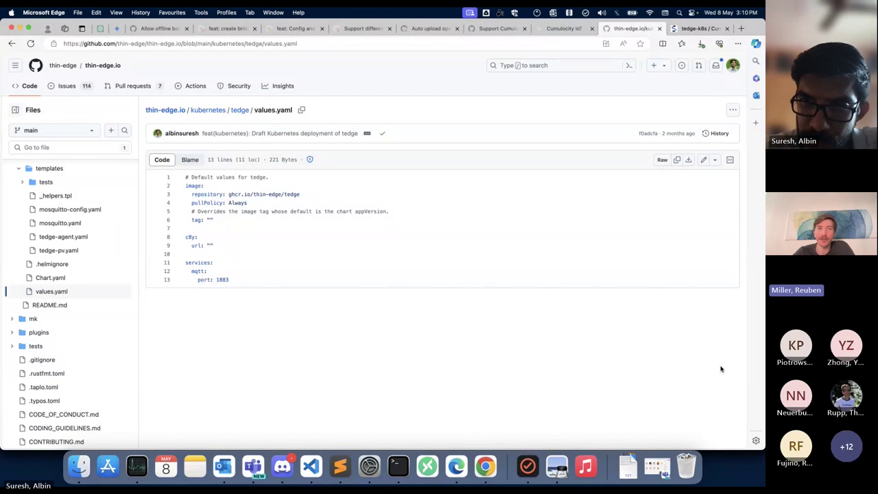
- Back in Terminal, highlight the mosquitto pod's READY count of 2/2
{"action": "left_click", "coordinate": [399, 466]}
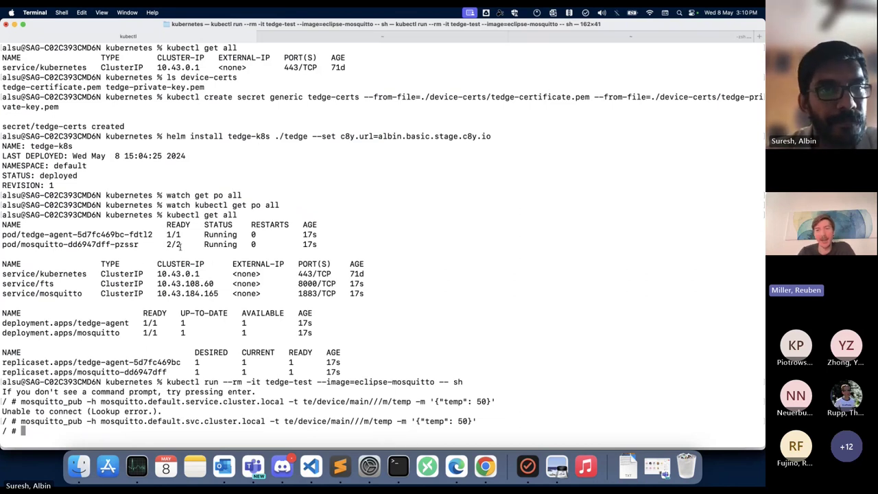
{"action": "left_click_drag", "start_coordinate": [180, 247], "coordinate": [167, 245]}
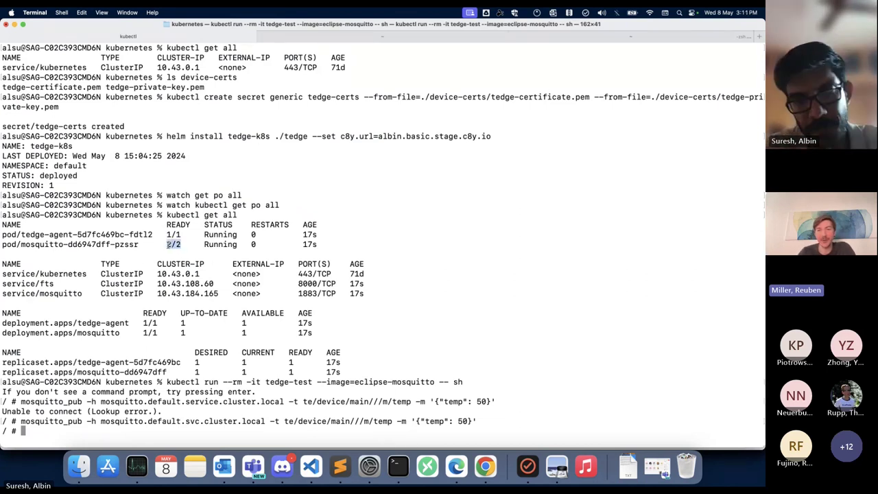
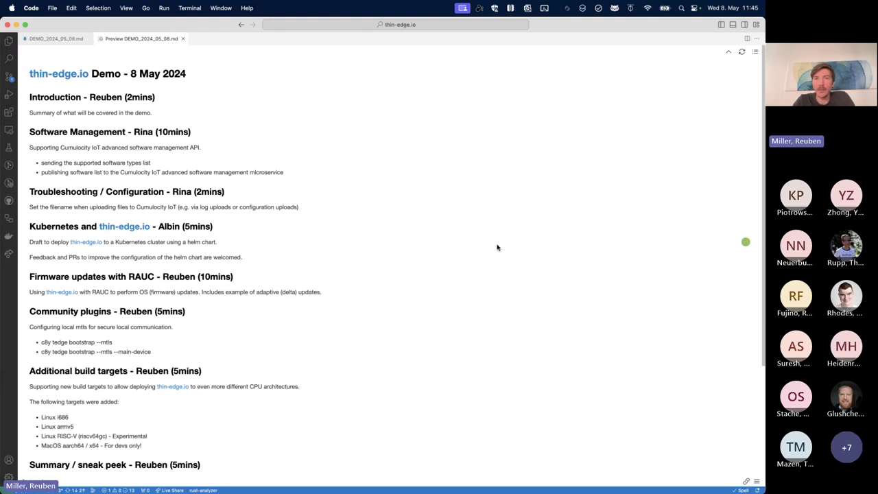
- Highlight RAUC in the 'Firmware updates with RAUC' agenda heading, then switch to Chrome's Cumulocity firmware page
{"action": "scroll", "coordinate": [297, 299], "scroll_direction": "down", "scroll_amount": 1}
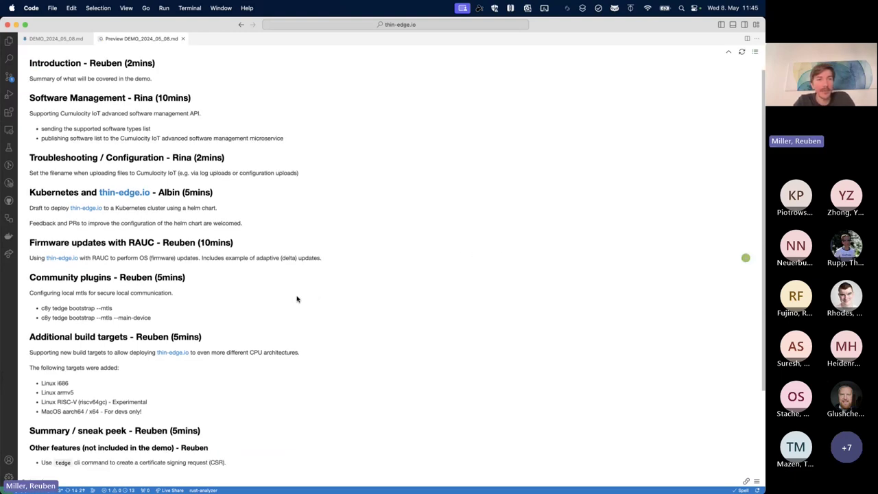
{"action": "scroll", "coordinate": [297, 300], "scroll_direction": "down", "scroll_amount": 1}
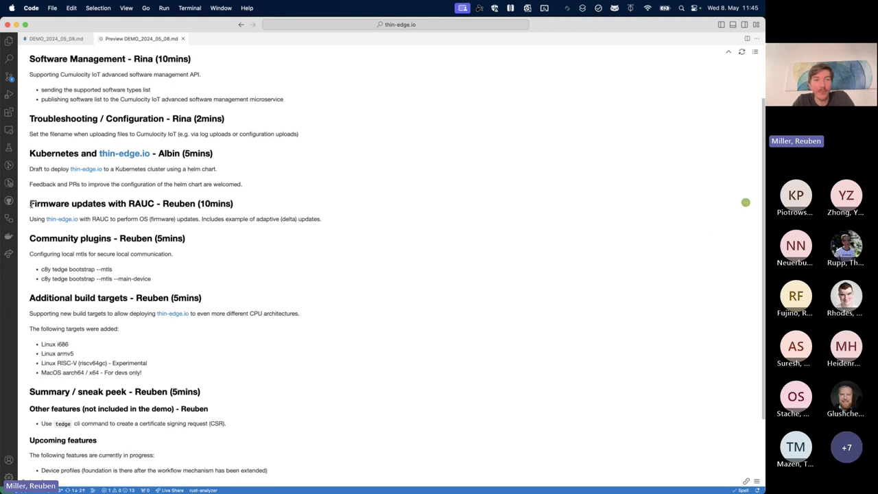
{"action": "left_click_drag", "start_coordinate": [30, 204], "coordinate": [129, 203]}
{"action": "double_click", "coordinate": [140, 204]}
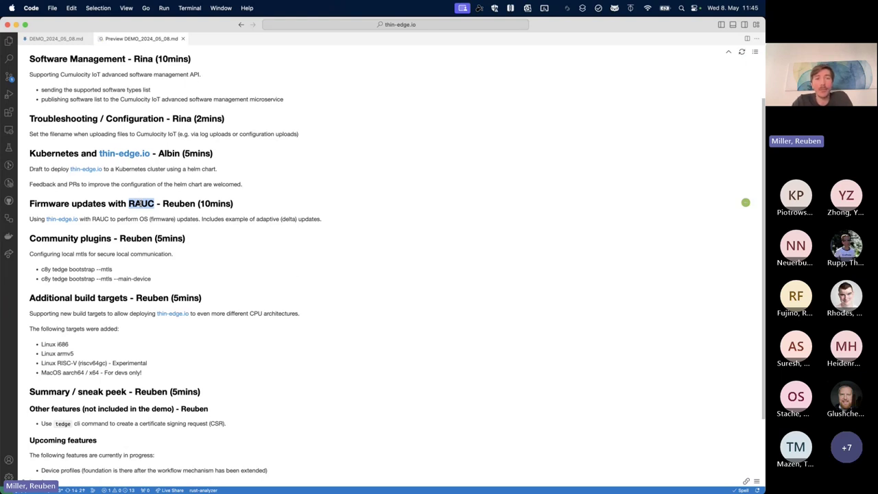
{"action": "key", "text": "super+Tab"}
{"action": "key", "text": "super+Tab"}
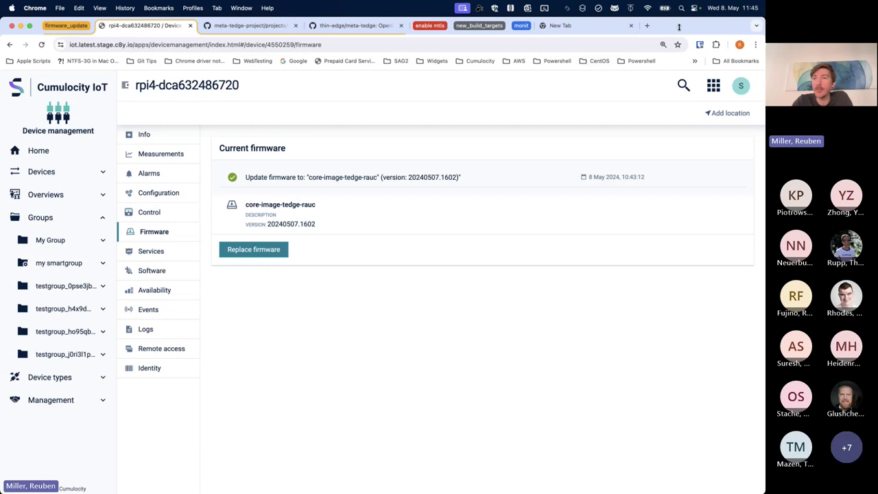
{"action": "left_click_drag", "start_coordinate": [680, 26], "coordinate": [680, 45]}
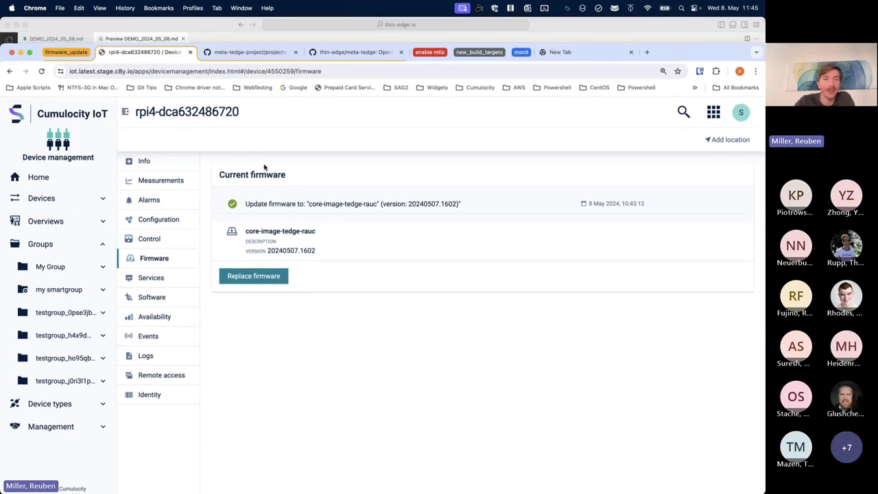
{"action": "left_click", "coordinate": [265, 276]}
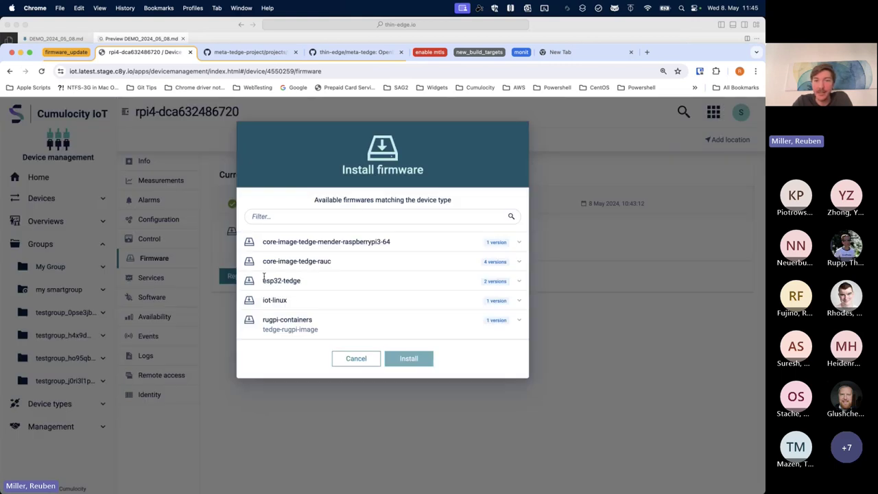
{"action": "left_click", "coordinate": [362, 360]}
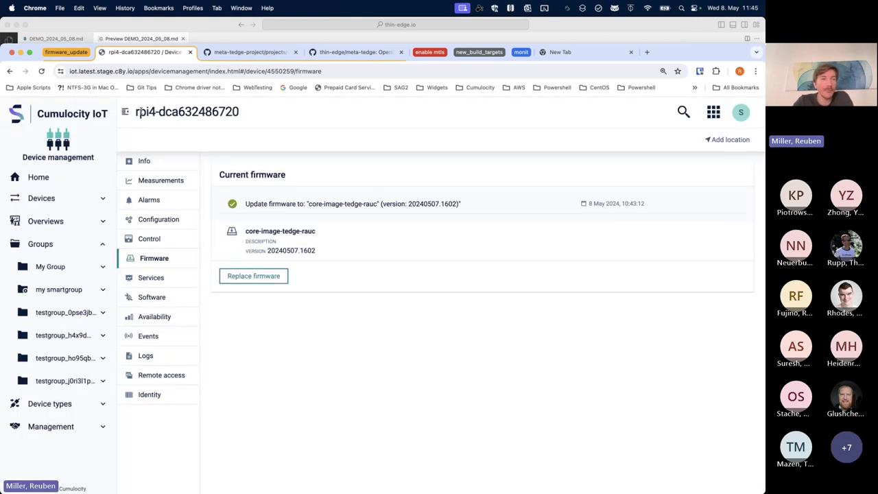
{"action": "left_click_drag", "start_coordinate": [138, 111], "coordinate": [242, 112]}
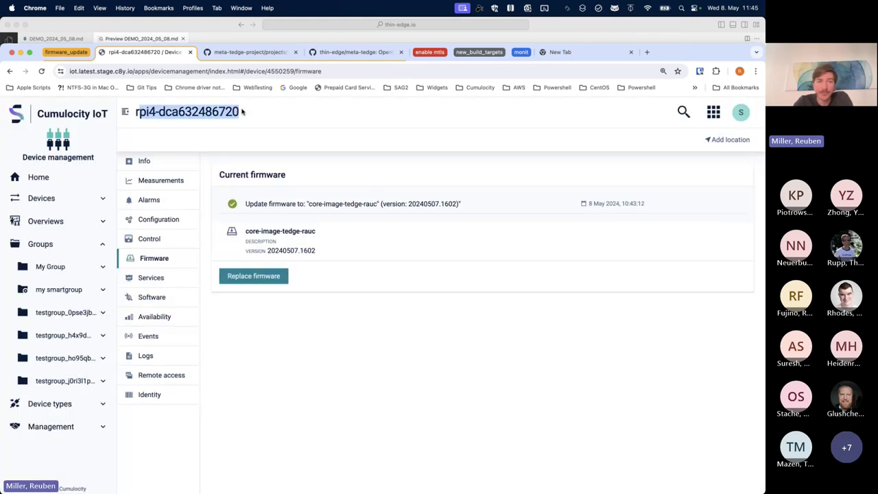
{"action": "left_click", "coordinate": [242, 112]}
{"action": "double_click", "coordinate": [233, 112]}
{"action": "left_click", "coordinate": [233, 112]}
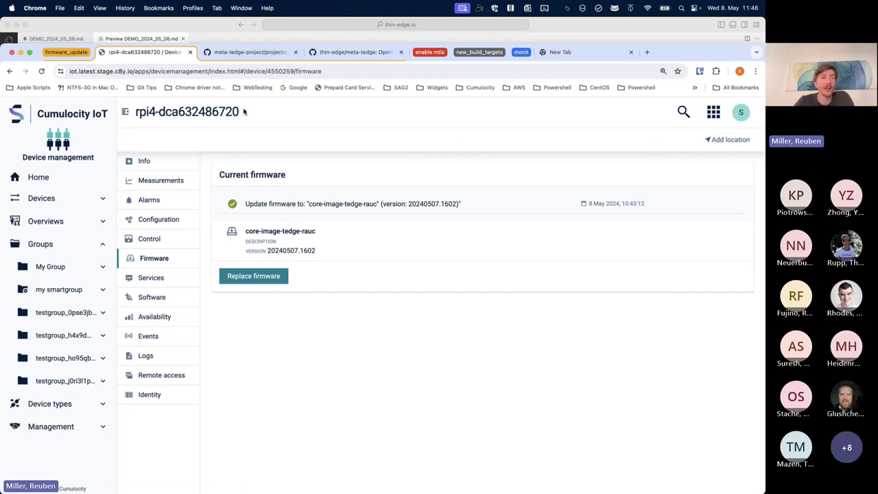
- Check the installed firmware version 20240507.1602 on the device's Info page
{"action": "left_click", "coordinate": [144, 162]}
{"action": "scroll", "coordinate": [339, 347], "scroll_direction": "down", "scroll_amount": 2}
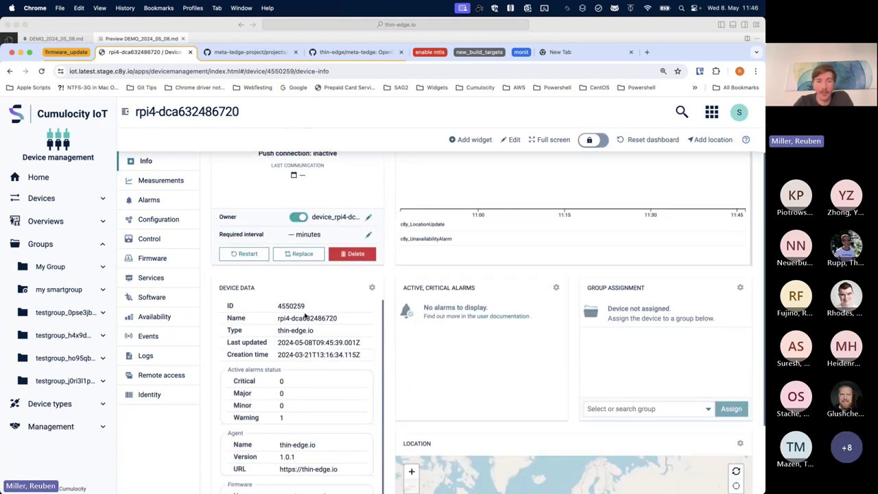
{"action": "scroll", "coordinate": [333, 398], "scroll_direction": "down", "scroll_amount": 1}
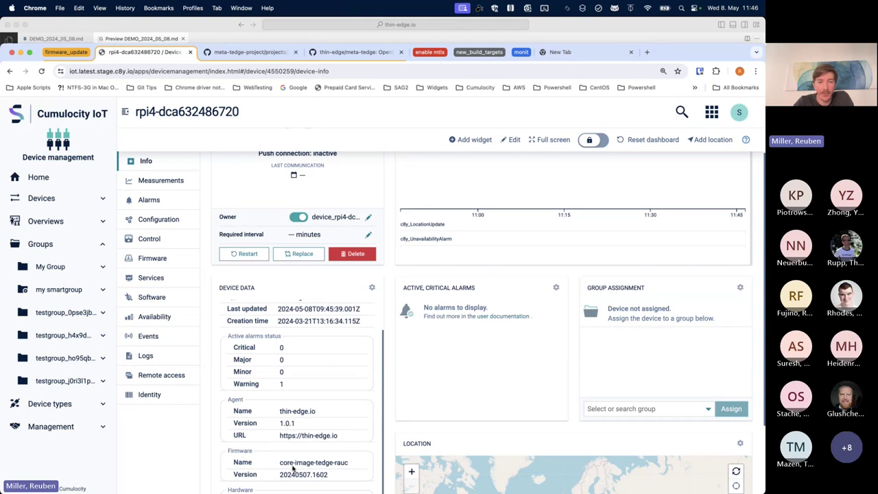
{"action": "double_click", "coordinate": [319, 475]}
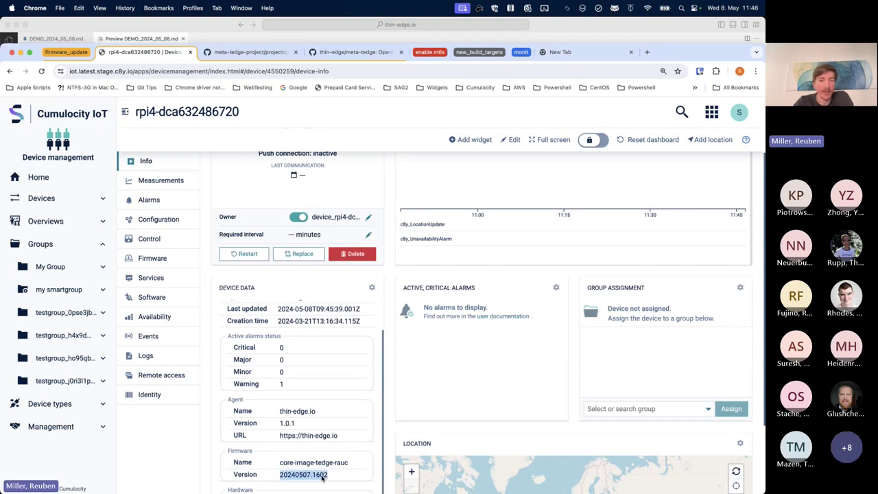
- Install core-image-tedge-rauc firmware version 20240507.1744 and open the device's Events log
{"action": "left_click", "coordinate": [169, 257]}
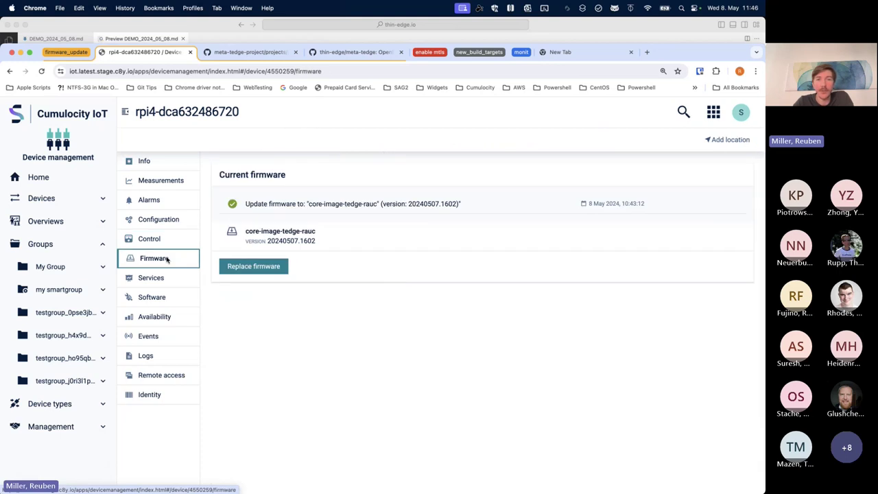
{"action": "left_click", "coordinate": [268, 266]}
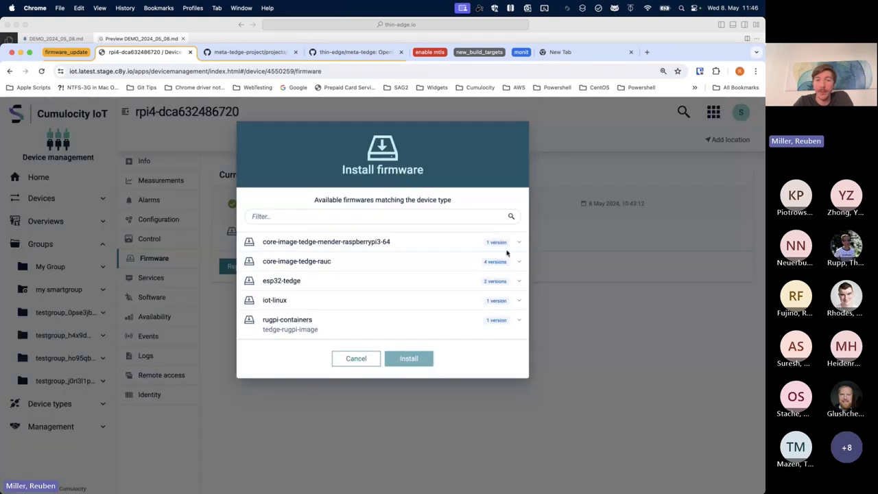
{"action": "left_click", "coordinate": [520, 263]}
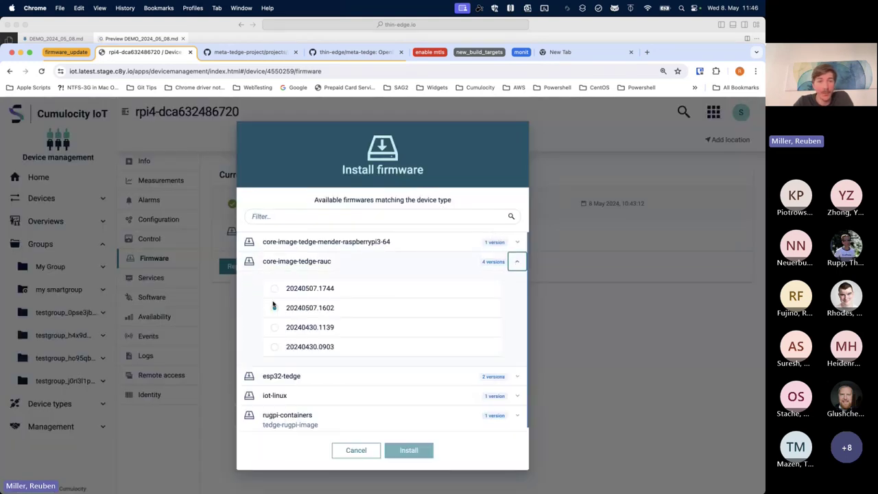
{"action": "left_click", "coordinate": [275, 289]}
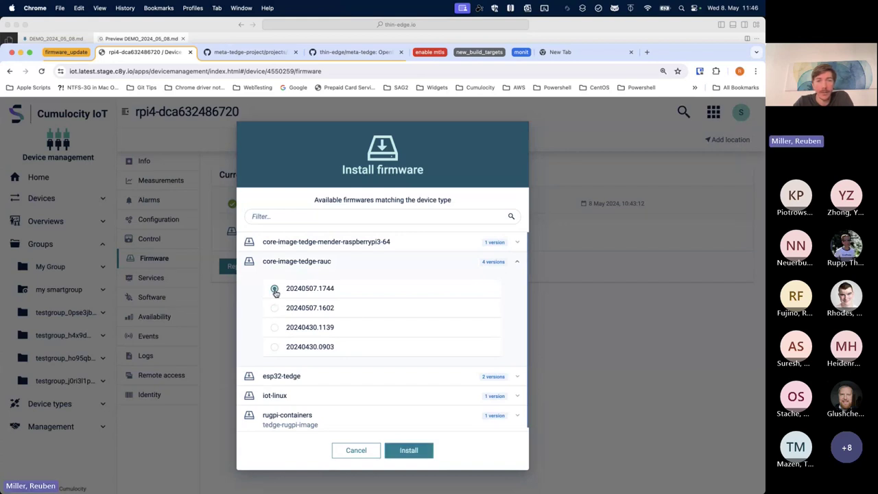
{"action": "left_click", "coordinate": [415, 450]}
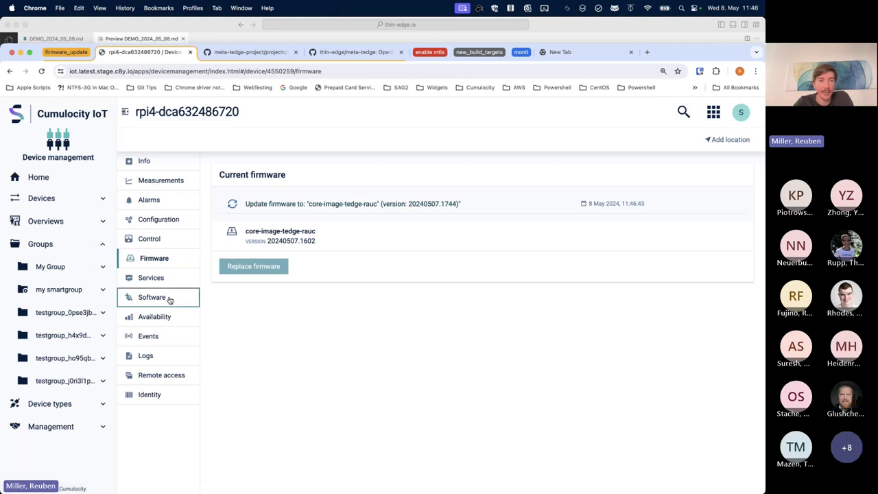
{"action": "left_click", "coordinate": [160, 337]}
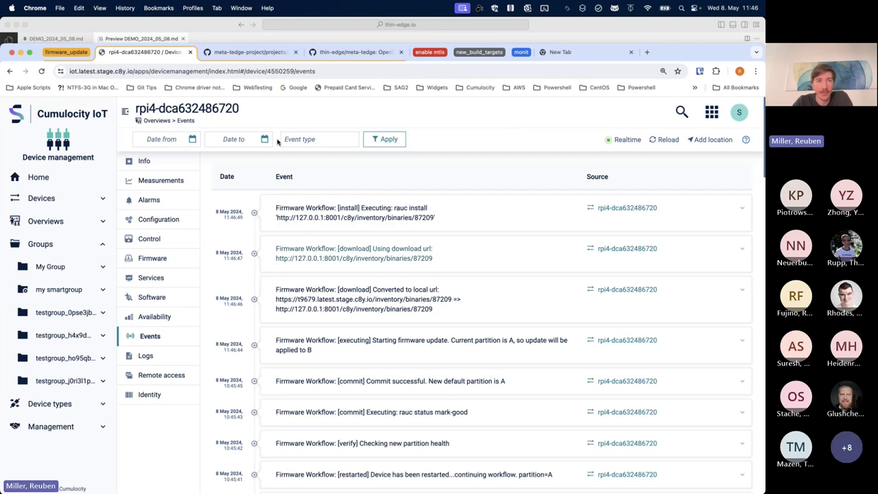
- Tile GitHub right and Cumulocity left with its navigation hidden, then open the meta-tedge-project repository
{"action": "left_click_drag", "start_coordinate": [243, 52], "coordinate": [525, 104]}
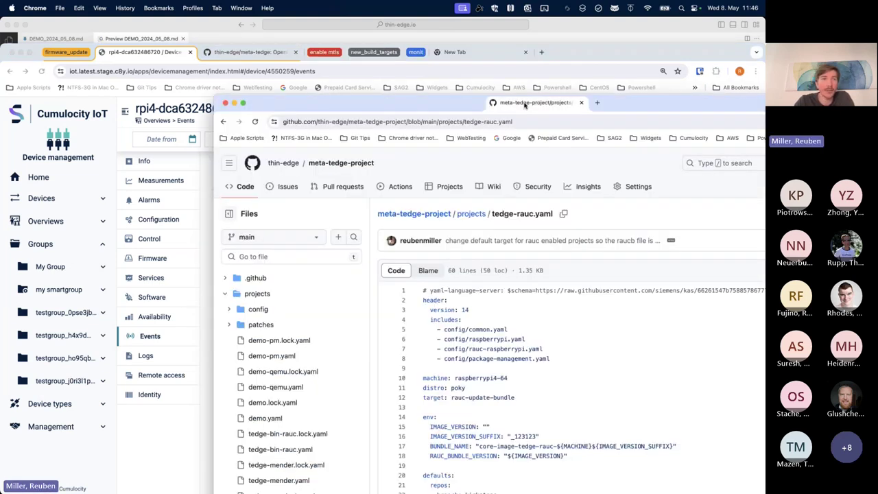
{"action": "key", "text": "ctrl+alt+Right"}
{"action": "key", "text": "ctrl+alt+Left"}
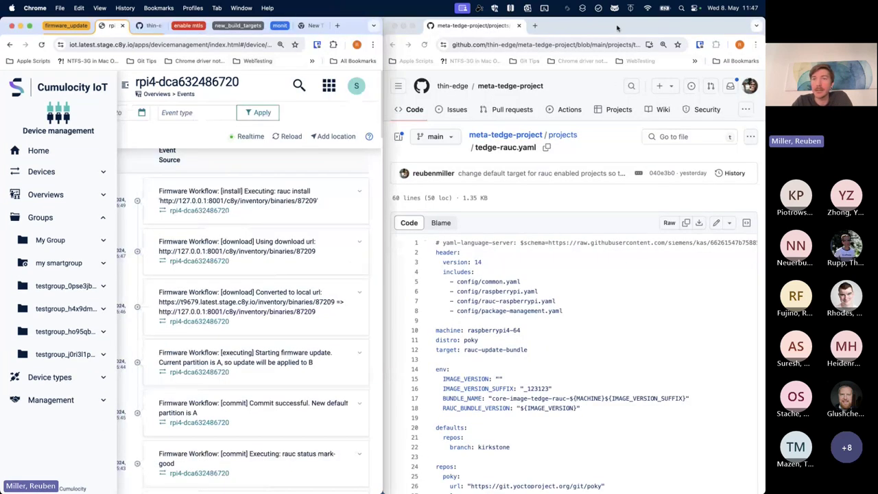
{"action": "left_click", "coordinate": [125, 143]}
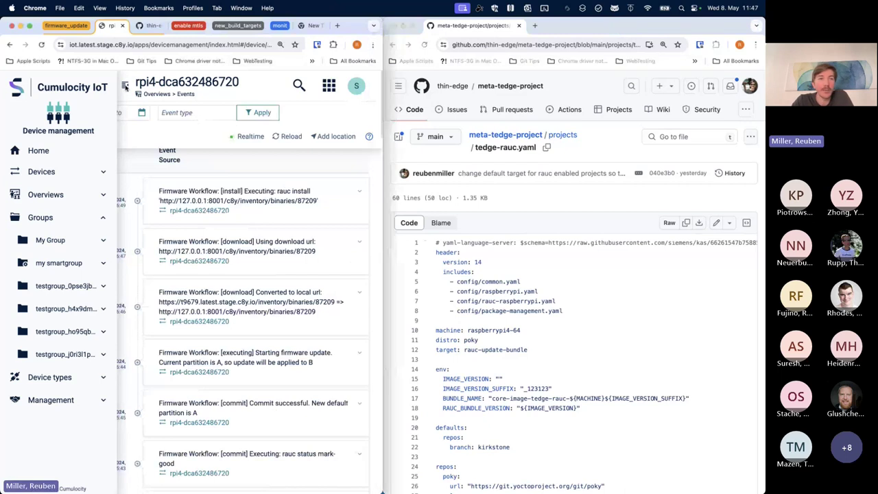
{"action": "left_click", "coordinate": [125, 84]}
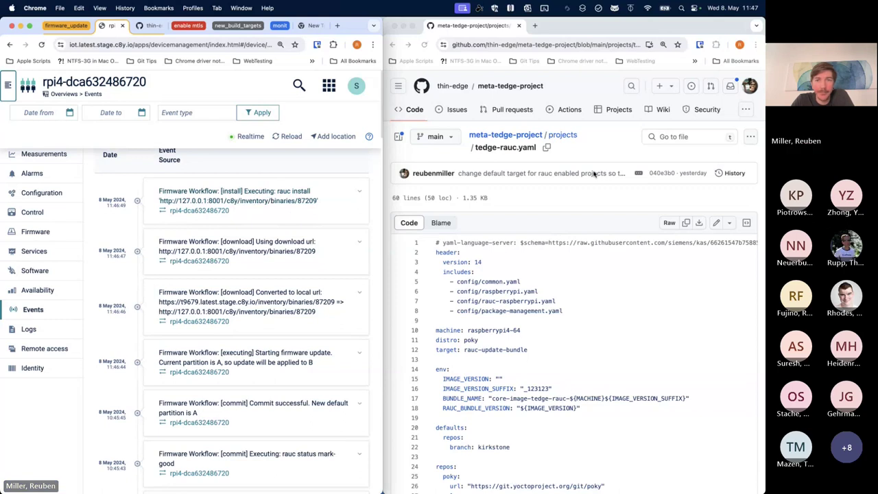
{"action": "left_click", "coordinate": [553, 87]}
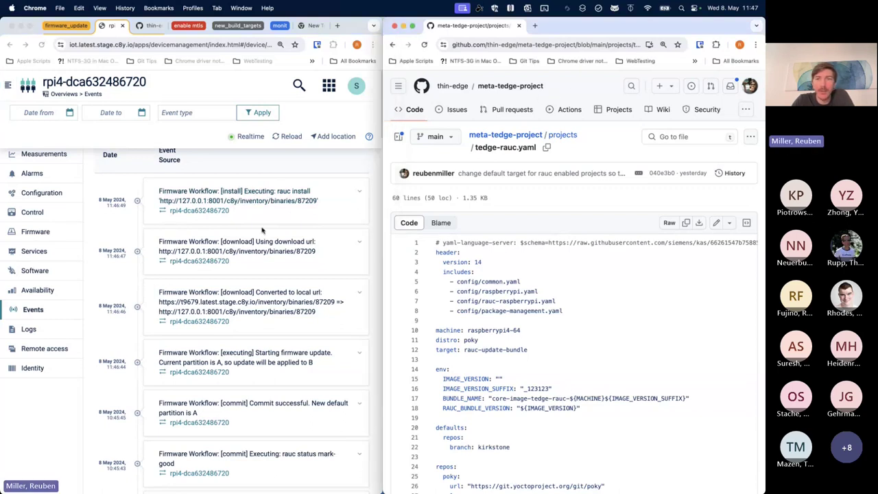
{"action": "left_click", "coordinate": [514, 87]}
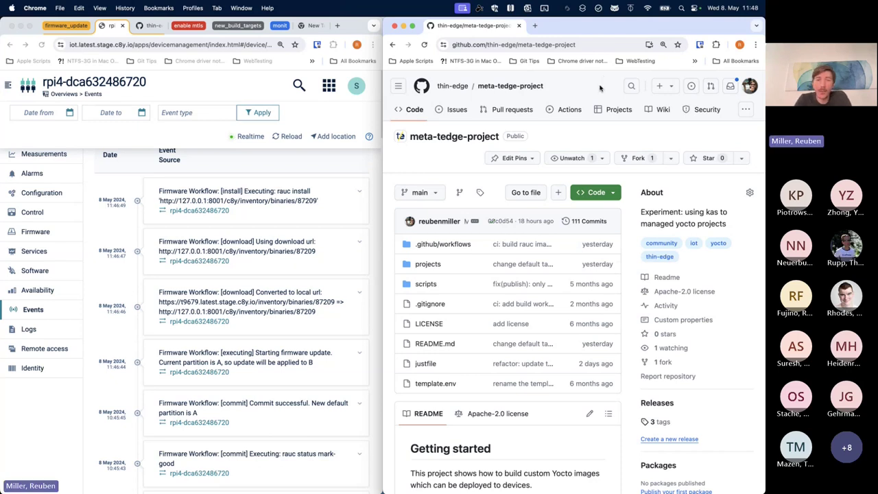
- Open the projects/tedge-rauc.yaml file in meta-tedge-project
{"action": "left_click", "coordinate": [431, 266]}
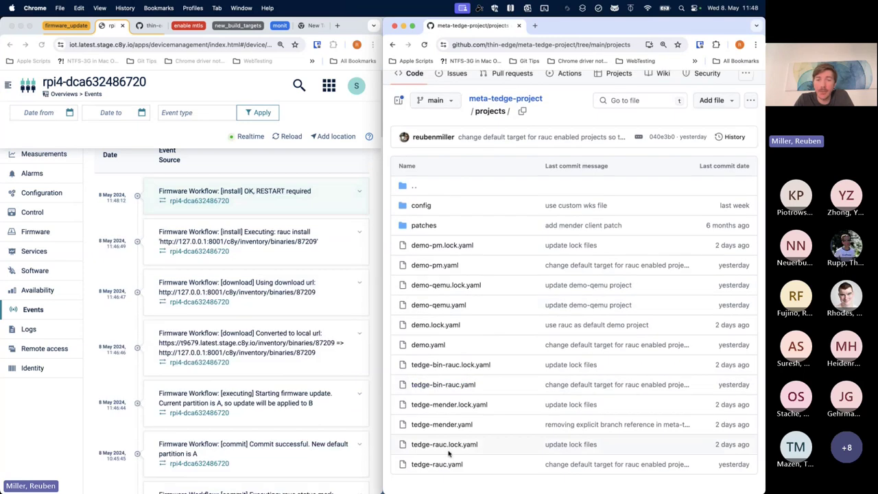
{"action": "left_click", "coordinate": [438, 464]}
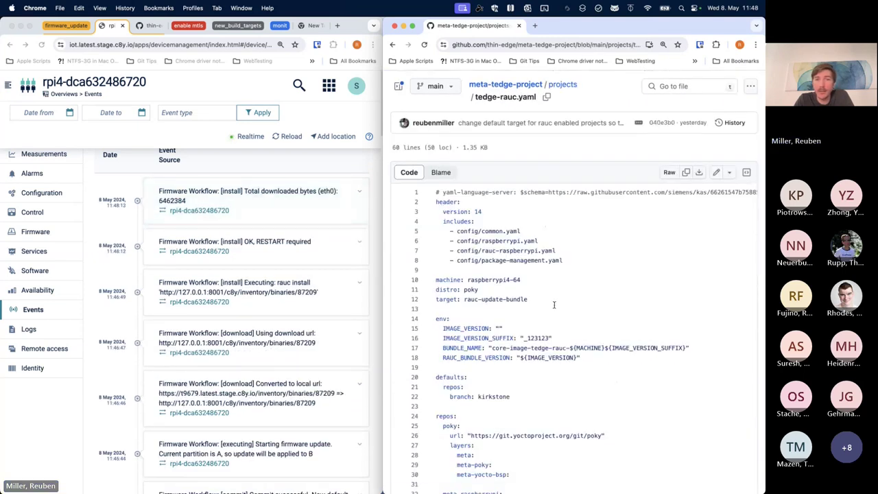
{"action": "scroll", "coordinate": [566, 226], "scroll_direction": "down", "scroll_amount": 5}
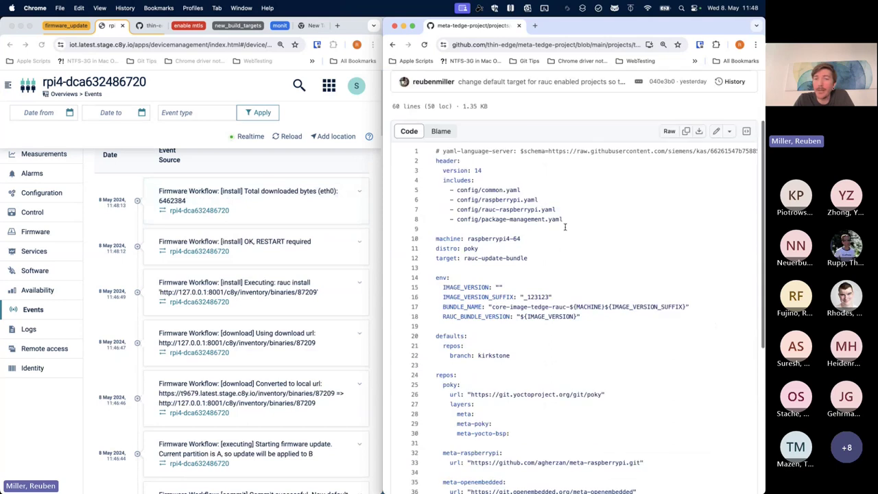
{"action": "scroll", "coordinate": [565, 227], "scroll_direction": "down", "scroll_amount": 1}
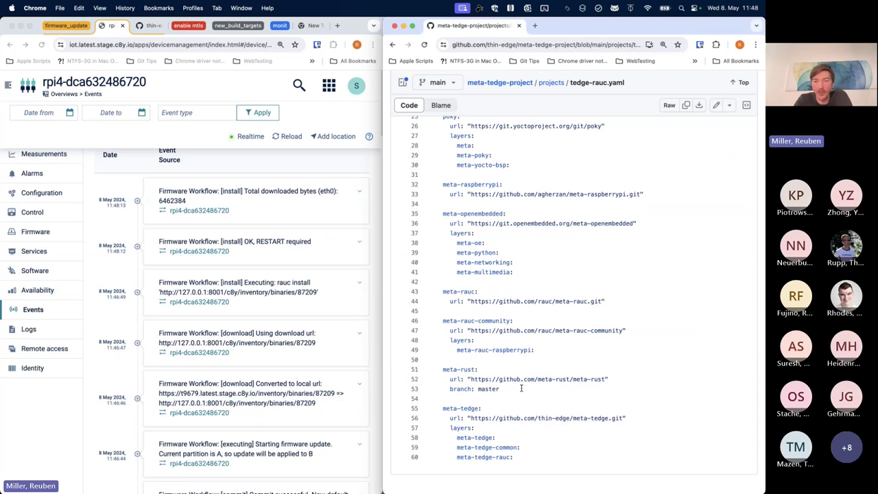
- Highlight the meta-tedge layer entries, show meta-tedge-rauc references, and select the meta-tedge repository URL
{"action": "left_click_drag", "start_coordinate": [480, 408], "coordinate": [443, 408]}
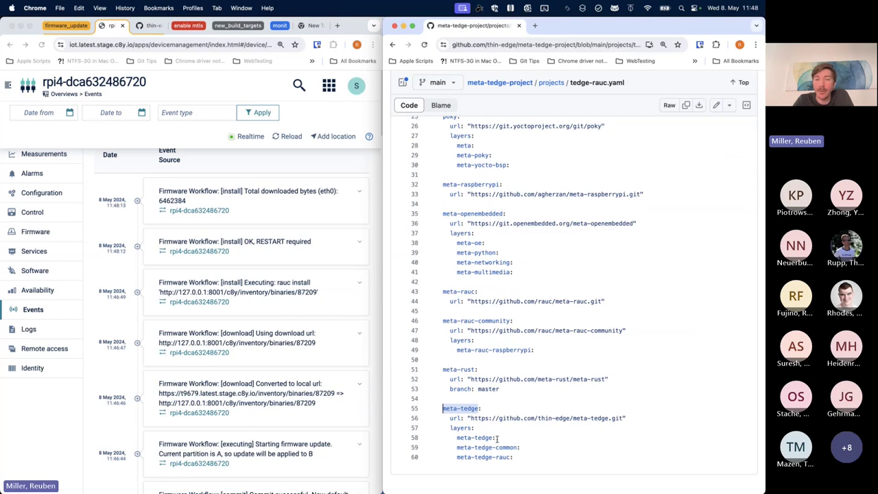
{"action": "left_click_drag", "start_coordinate": [457, 437], "coordinate": [528, 446]}
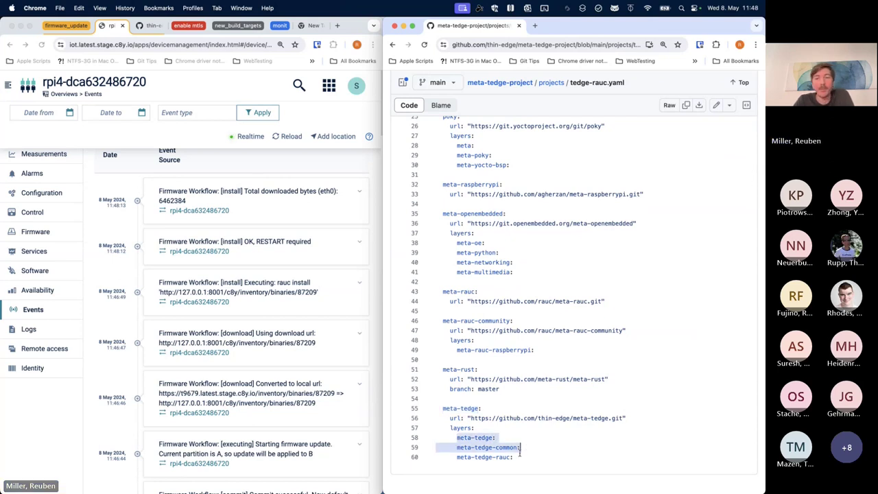
{"action": "left_click_drag", "start_coordinate": [515, 457], "coordinate": [457, 458]}
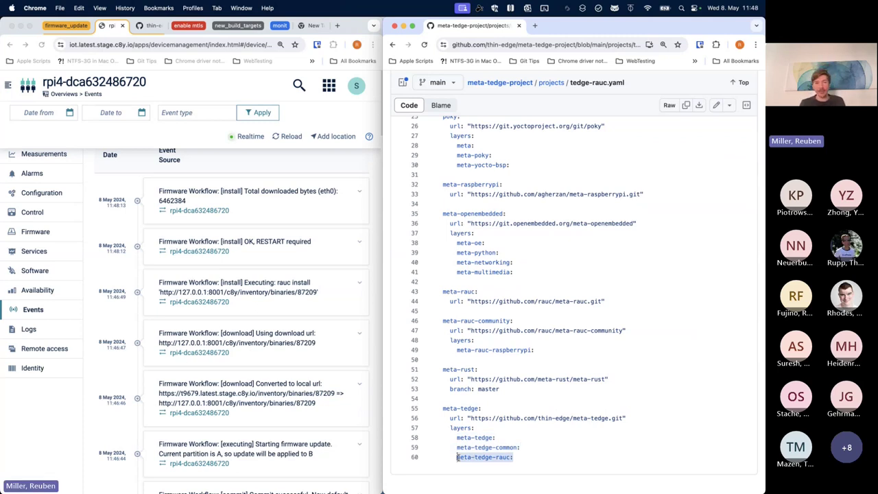
{"action": "left_click", "coordinate": [512, 457]}
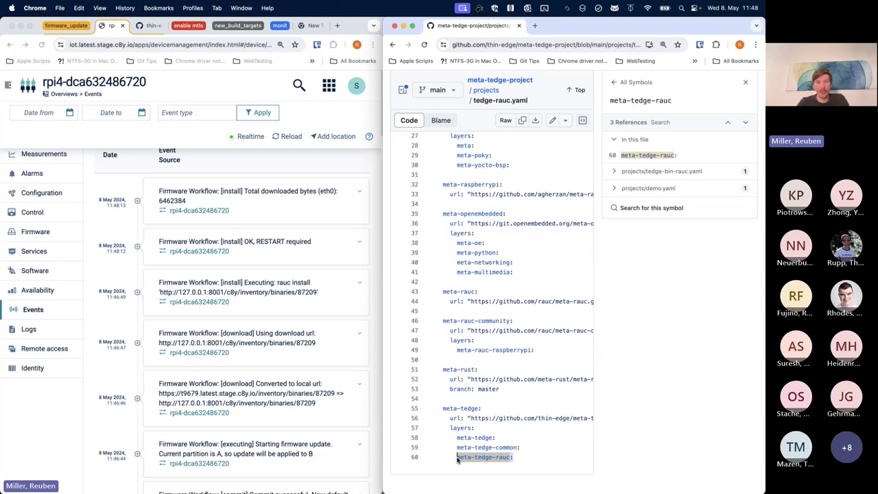
{"action": "left_click", "coordinate": [514, 277]}
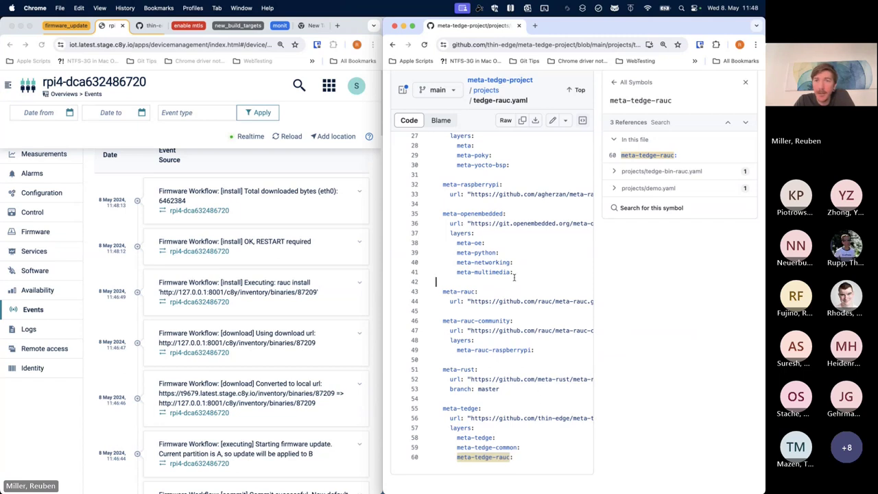
{"action": "scroll", "coordinate": [514, 277], "scroll_direction": "up", "scroll_amount": 10}
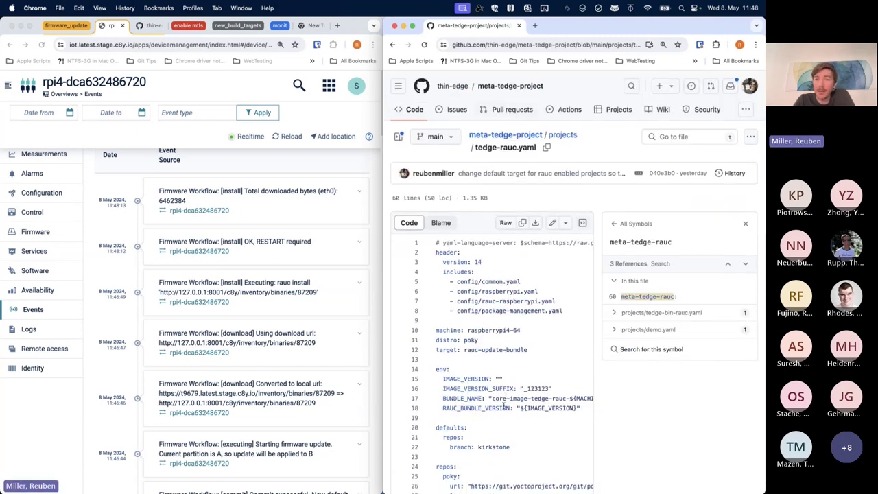
{"action": "scroll", "coordinate": [505, 406], "scroll_direction": "down", "scroll_amount": 10}
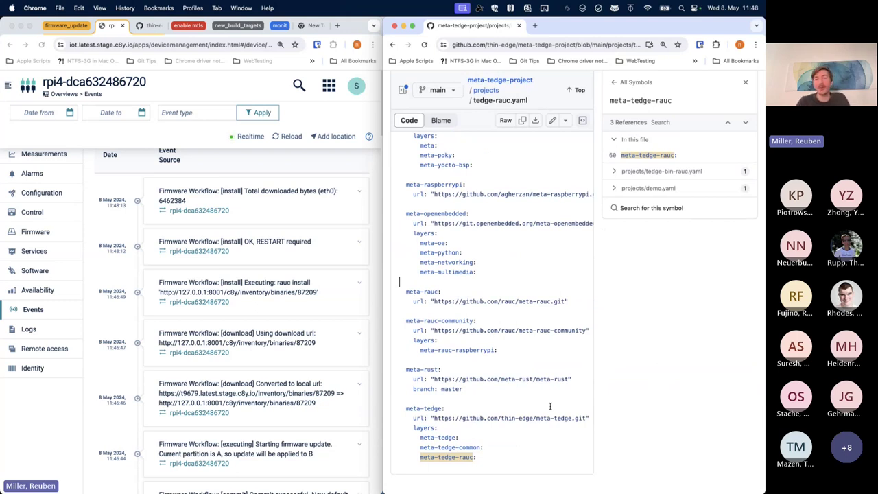
{"action": "left_click_drag", "start_coordinate": [586, 419], "coordinate": [434, 419]}
{"action": "key", "text": "ctrl+c"}
- Load the copied meta-tedge repository URL in a new tab
{"action": "key", "text": "ctrl+t"}
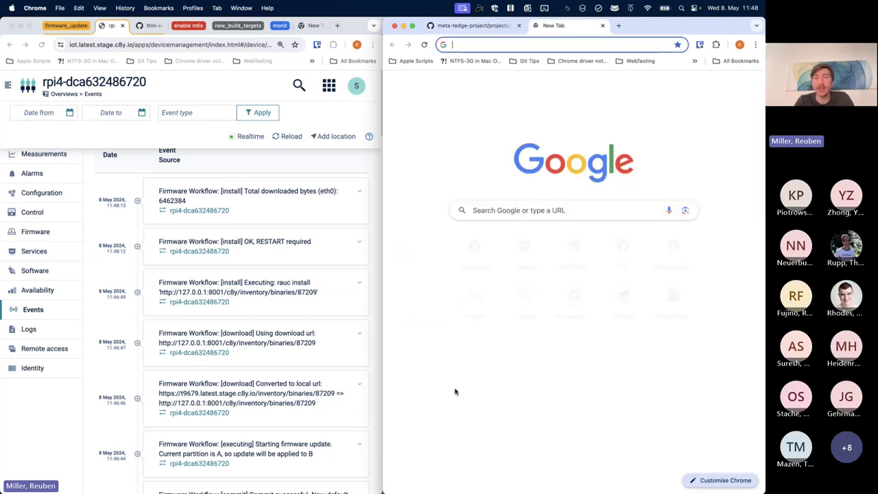
{"action": "key", "text": "ctrl+v"}
{"action": "key", "text": "Return"}
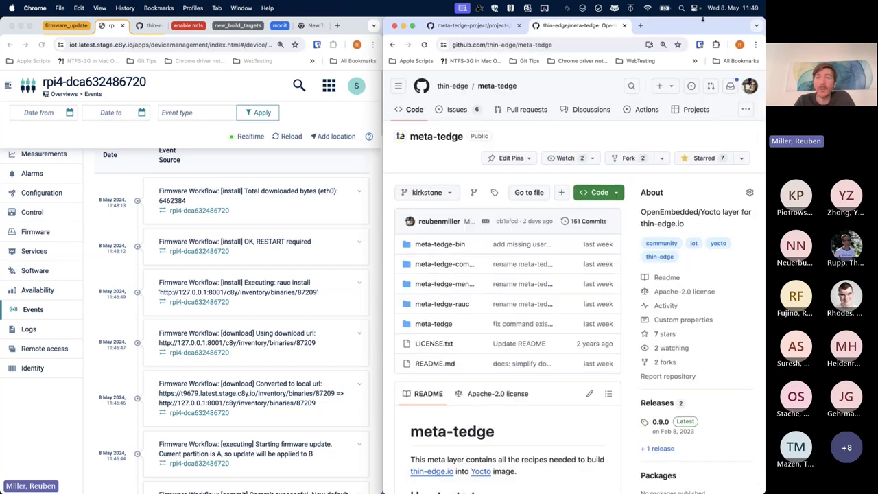
{"action": "left_click_drag", "start_coordinate": [703, 19], "coordinate": [703, 45]}
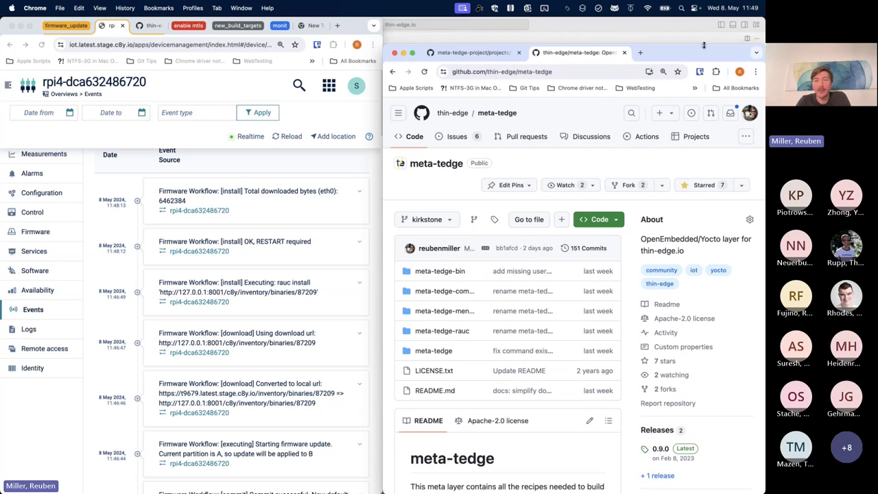
- Browse to meta-tedge-rauc/recipes-tedge/tedge-firmware-rauc and point out firmware_update.rauc.toml
{"action": "left_click", "coordinate": [457, 332]}
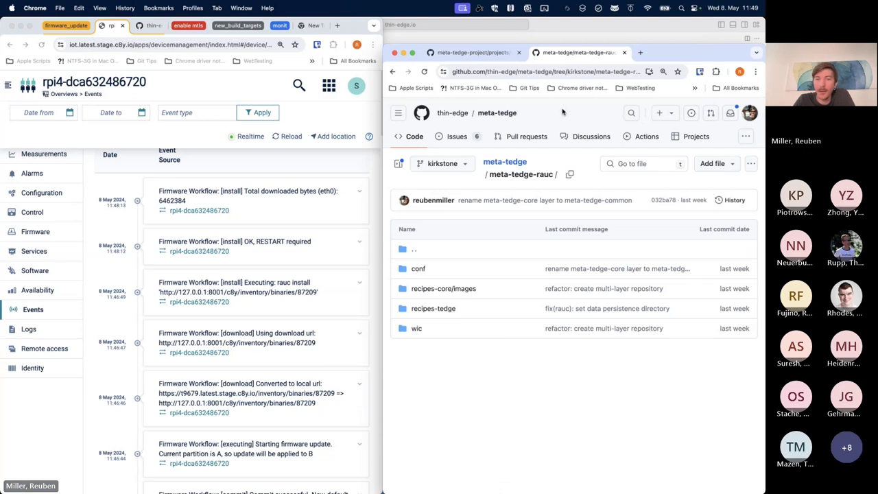
{"action": "left_click", "coordinate": [445, 310]}
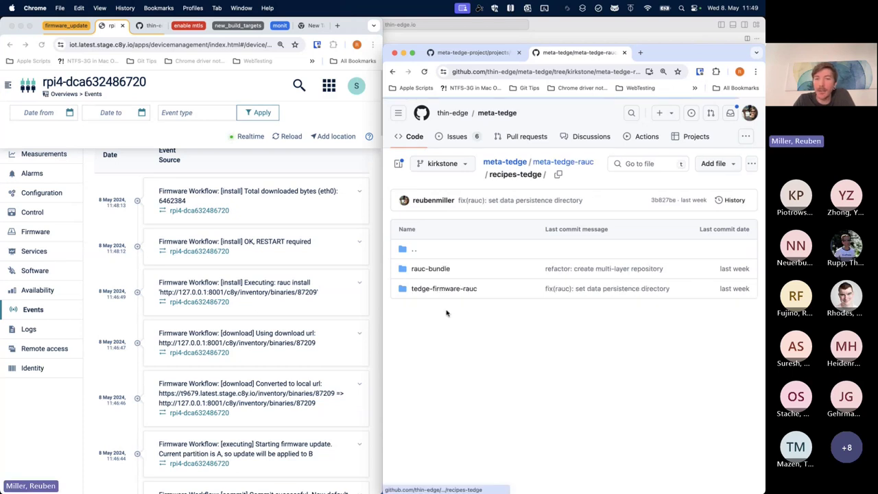
{"action": "left_click", "coordinate": [433, 290]}
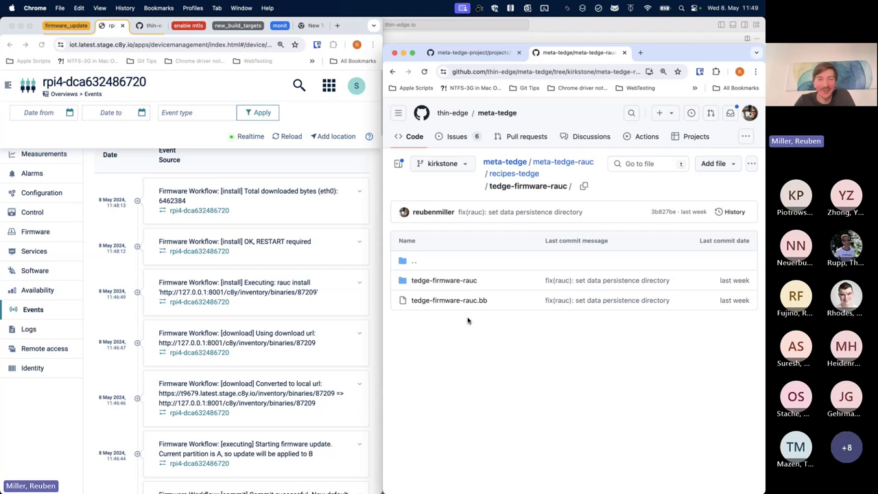
{"action": "left_click", "coordinate": [447, 281]}
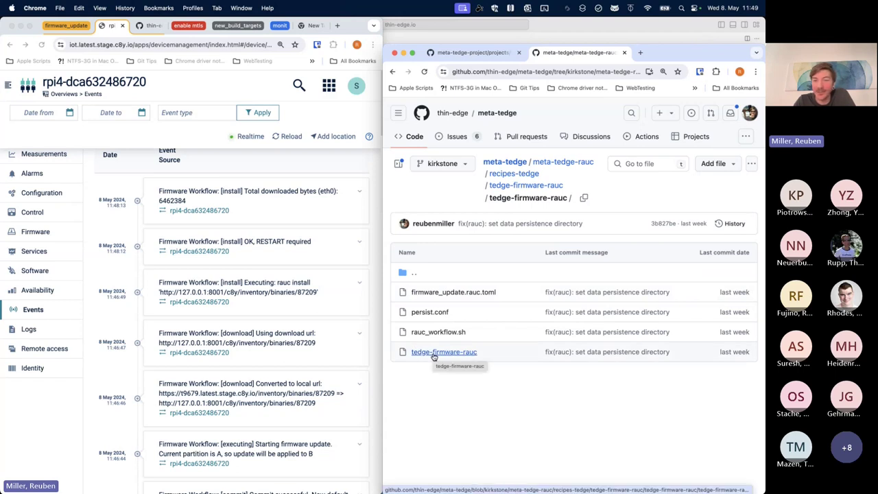
{"action": "double_click", "coordinate": [509, 293]}
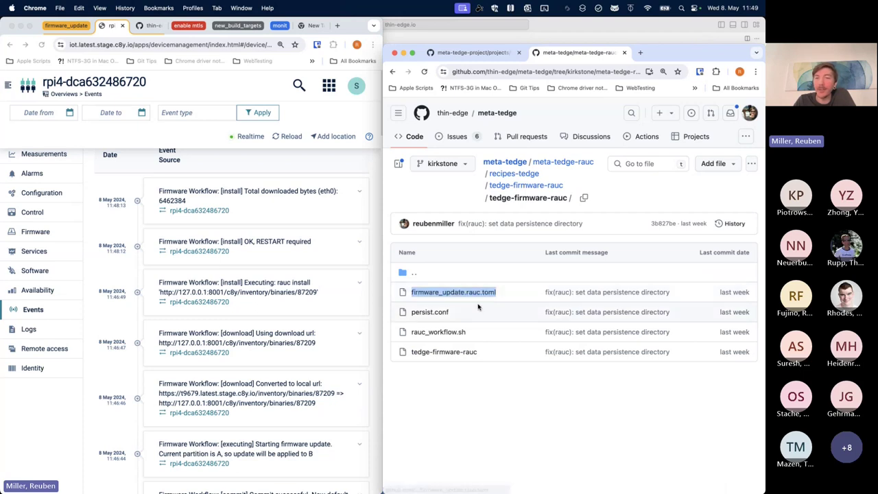
{"action": "left_click", "coordinate": [514, 294]}
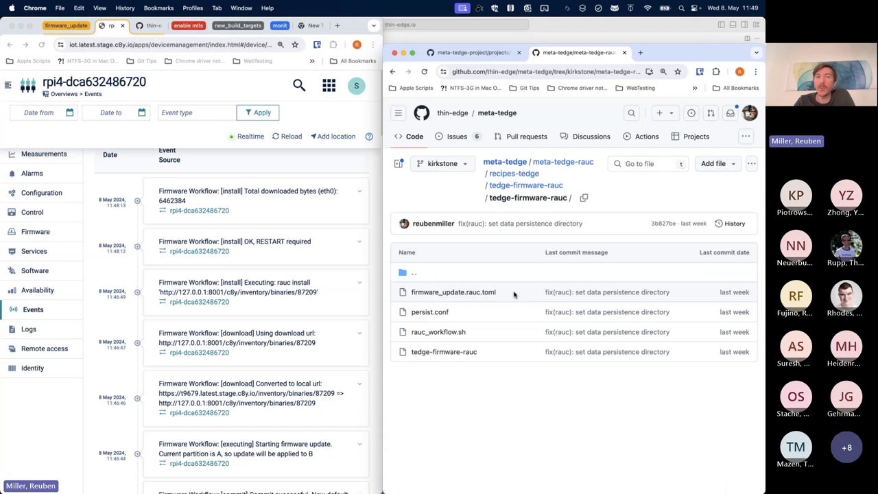
- Open firmware_update.rauc.toml and highlight its early states and the [install] section
{"action": "left_click", "coordinate": [465, 293]}
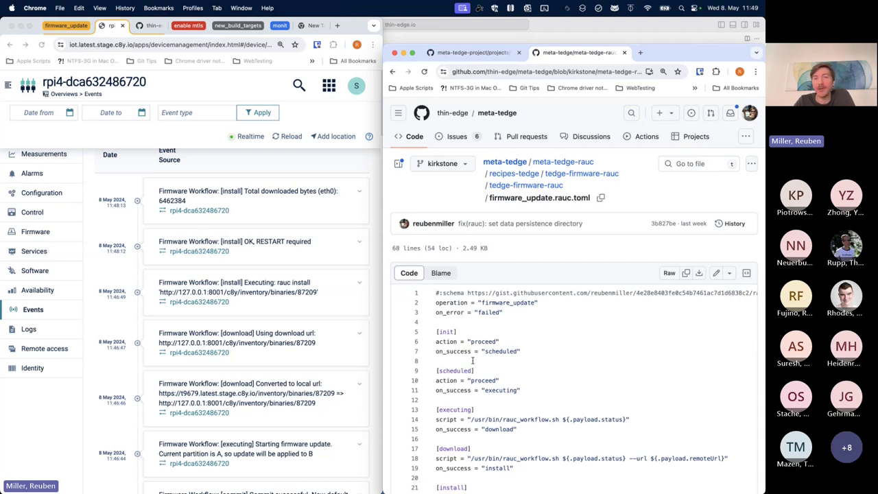
{"action": "scroll", "coordinate": [439, 358], "scroll_direction": "down", "scroll_amount": 2}
{"action": "scroll", "coordinate": [465, 353], "scroll_direction": "down", "scroll_amount": 5}
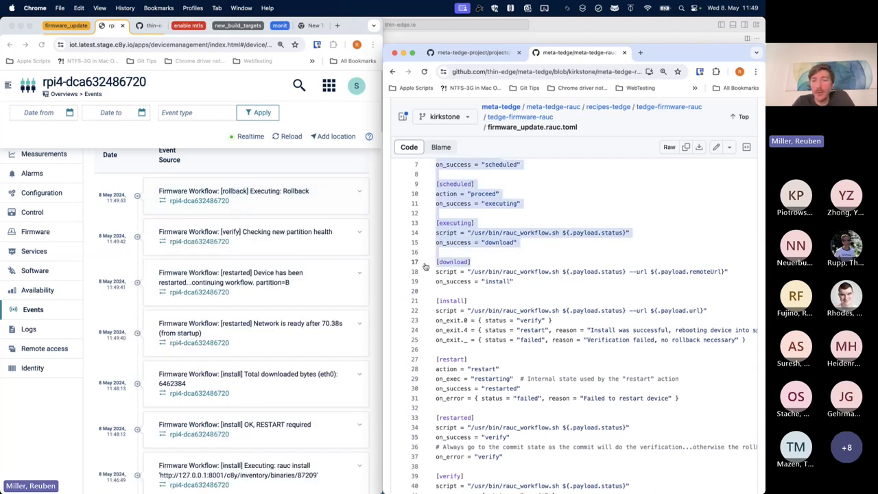
{"action": "left_click", "coordinate": [471, 262], "text": "shift"}
{"action": "triple_click", "coordinate": [476, 302]}
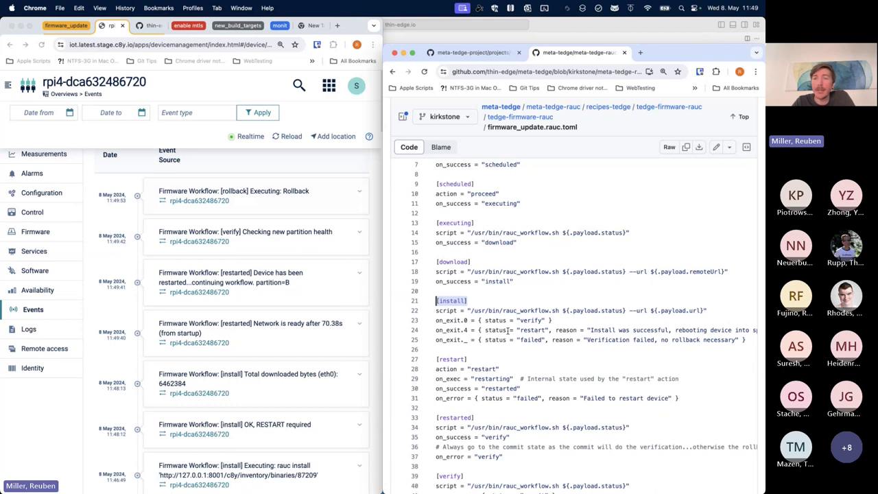
- Highlight the [restart] and [restarted] sections, then bring forward and widen the Cumulocity events window
{"action": "scroll", "coordinate": [508, 331], "scroll_direction": "down", "scroll_amount": 3}
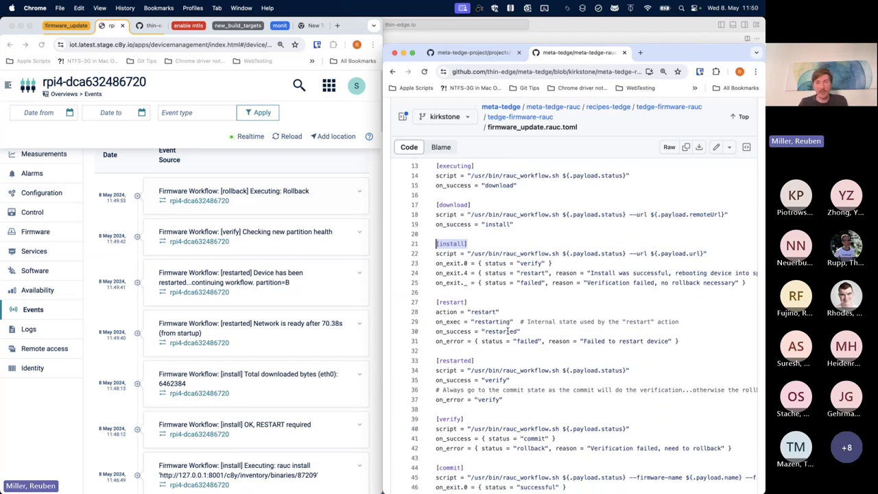
{"action": "left_click_drag", "start_coordinate": [515, 399], "coordinate": [438, 302]}
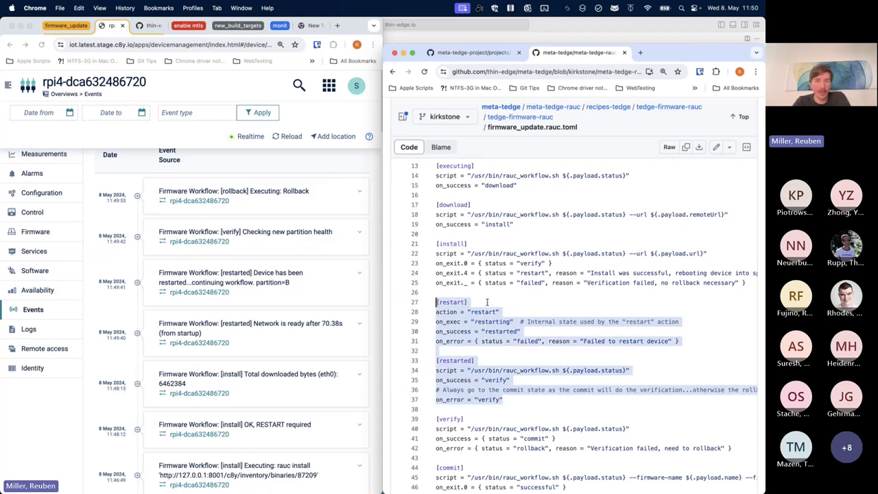
{"action": "scroll", "coordinate": [514, 237], "scroll_direction": "up", "scroll_amount": 5}
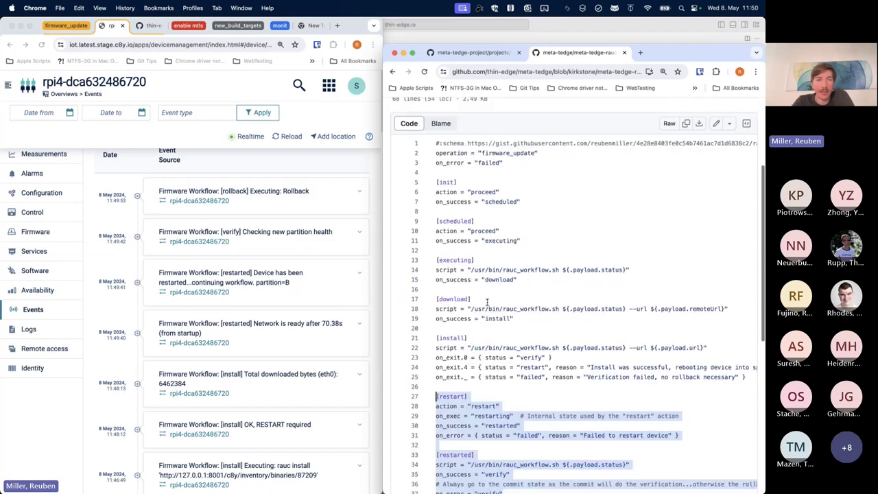
{"action": "left_click", "coordinate": [514, 236]}
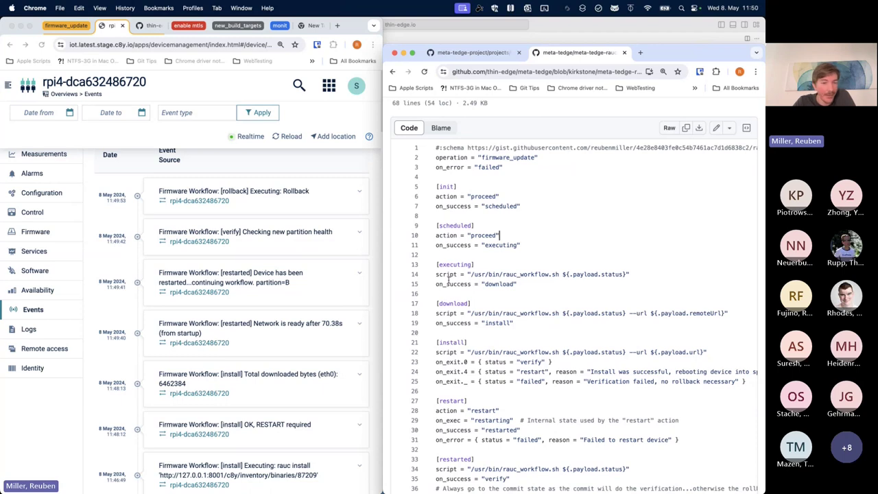
{"action": "left_click", "coordinate": [371, 176]}
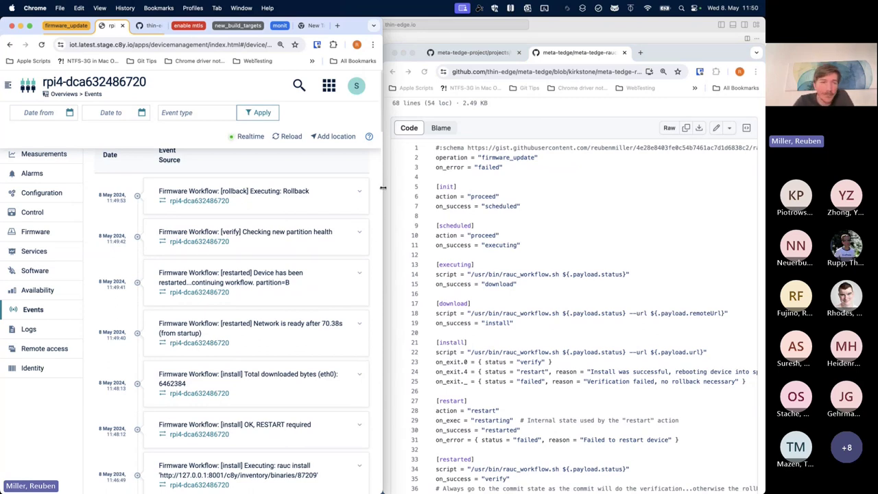
{"action": "left_click_drag", "start_coordinate": [382, 217], "coordinate": [649, 195]}
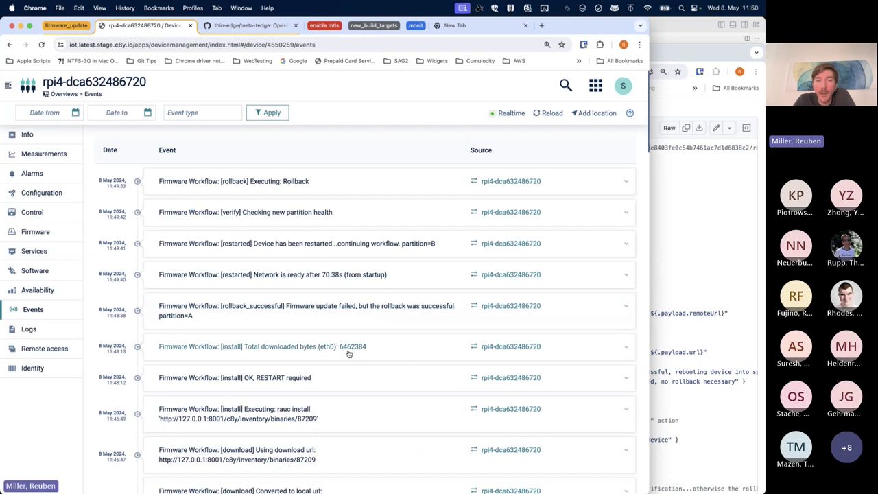
- Expand the verify event, then expand the rollback_successful event showing partition A
{"action": "left_click", "coordinate": [41, 295]}
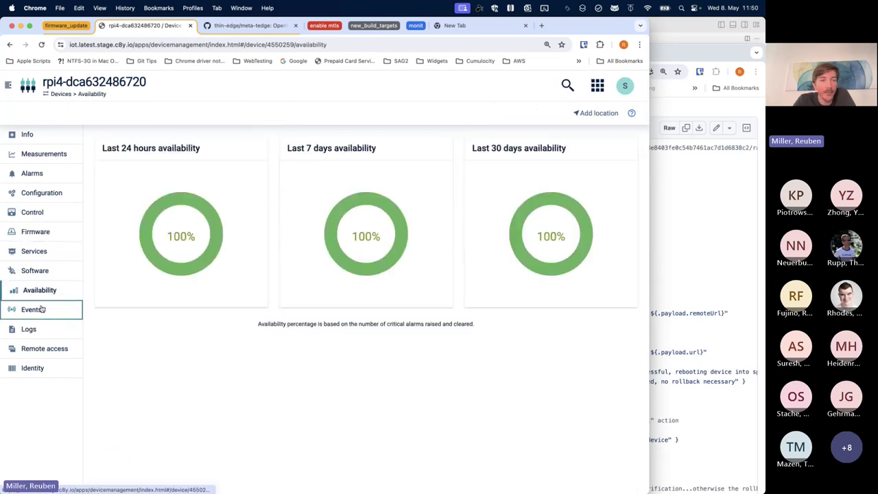
{"action": "left_click", "coordinate": [34, 310]}
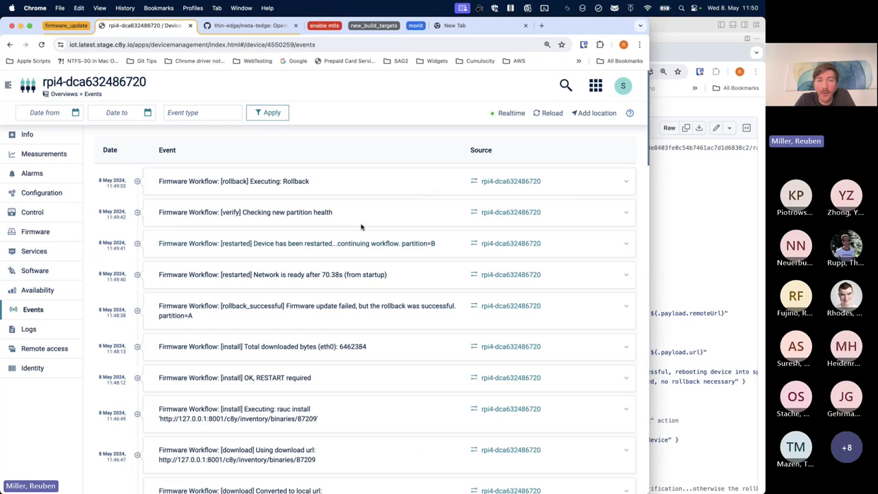
{"action": "left_click", "coordinate": [625, 212]}
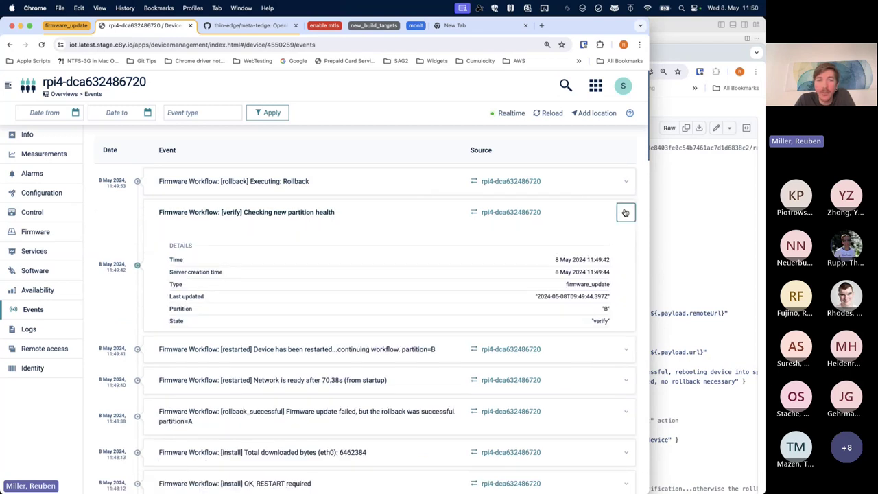
{"action": "left_click", "coordinate": [624, 214]}
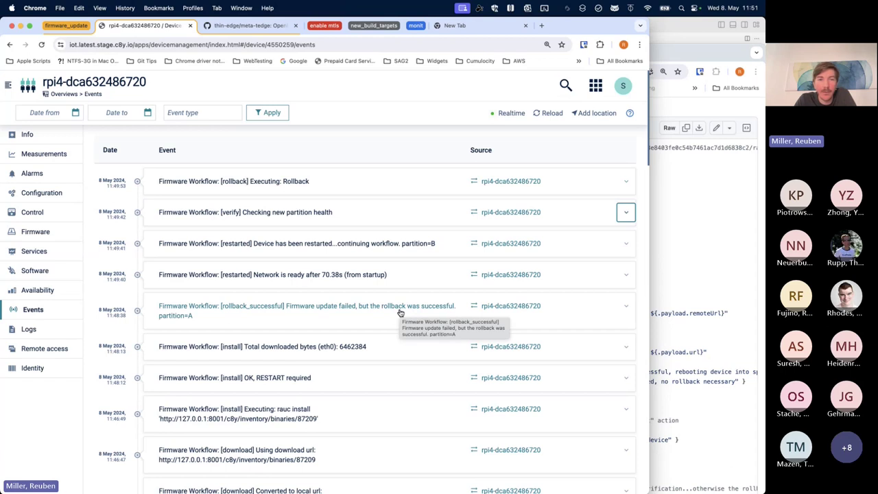
{"action": "left_click", "coordinate": [626, 306]}
{"action": "scroll", "coordinate": [439, 302], "scroll_direction": "down", "scroll_amount": 1}
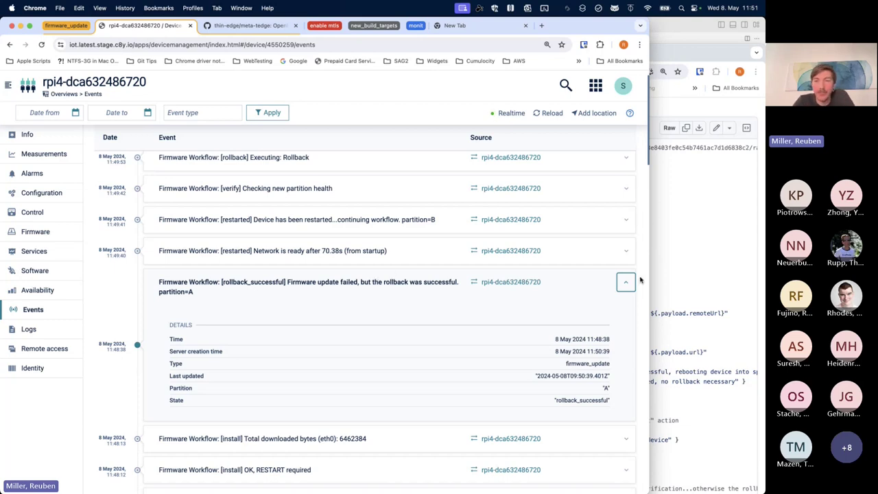
{"action": "scroll", "coordinate": [642, 298], "scroll_direction": "down", "scroll_amount": 2}
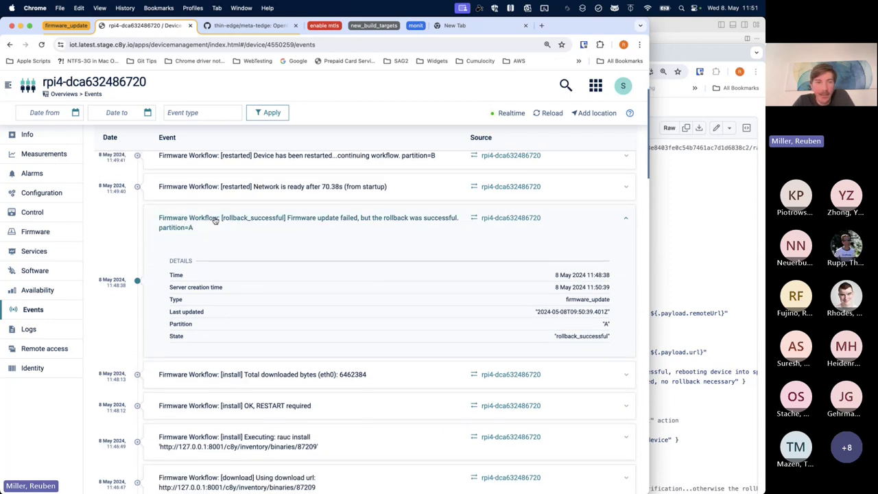
- Check the failed firmware update operation's failure reason, then show the remotessh and webssh endpoints
{"action": "left_click", "coordinate": [43, 218]}
{"action": "left_click", "coordinate": [607, 177]}
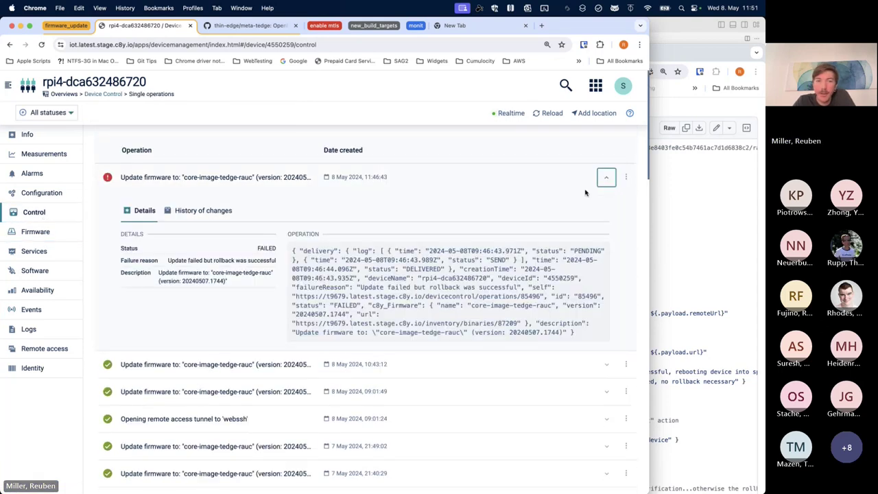
{"action": "left_click_drag", "start_coordinate": [193, 261], "coordinate": [280, 263]}
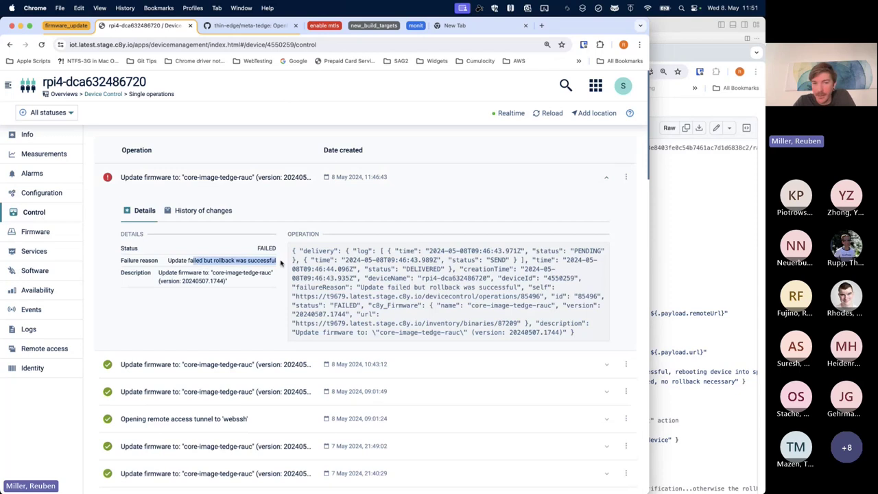
{"action": "left_click", "coordinate": [280, 263]}
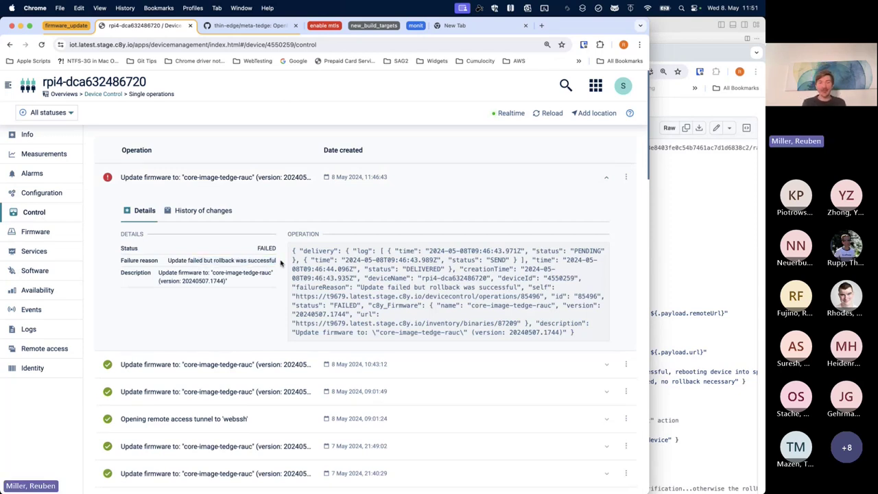
{"action": "left_click", "coordinate": [59, 348]}
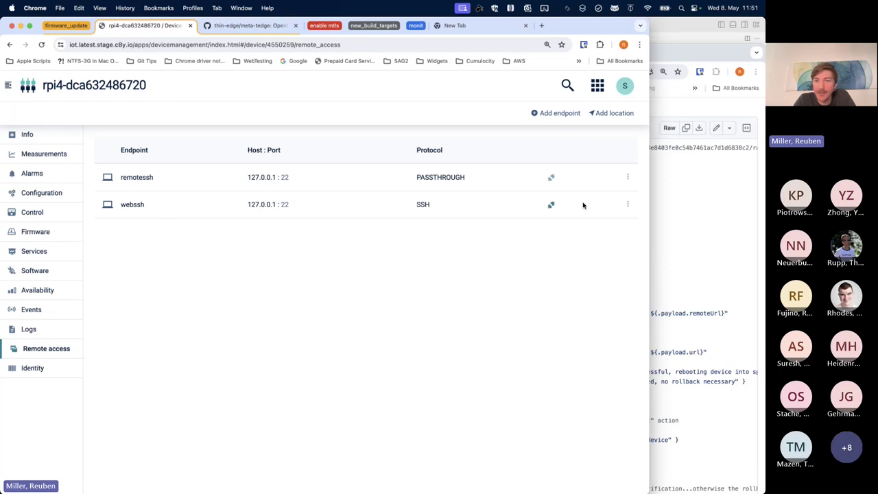
- Start a webssh session and request a fresh tedge-configuration-plugin configuration snapshot
{"action": "left_click", "coordinate": [551, 205]}
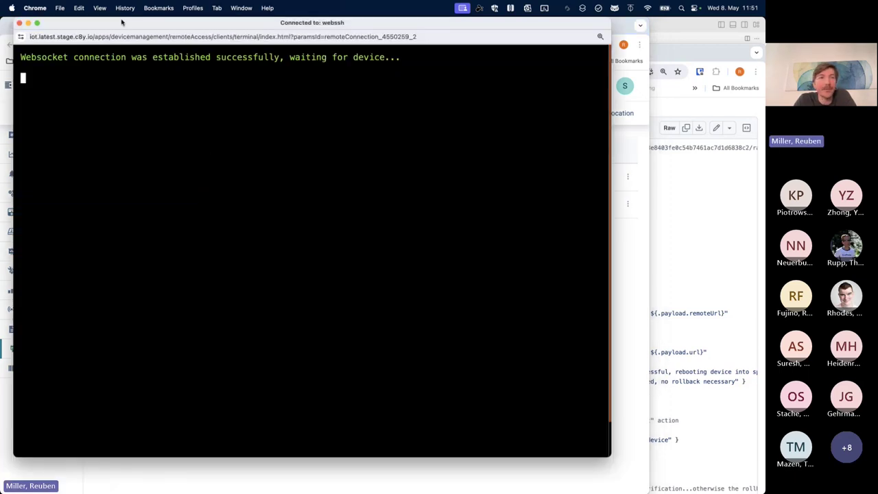
{"action": "left_click_drag", "start_coordinate": [122, 22], "coordinate": [310, 80]}
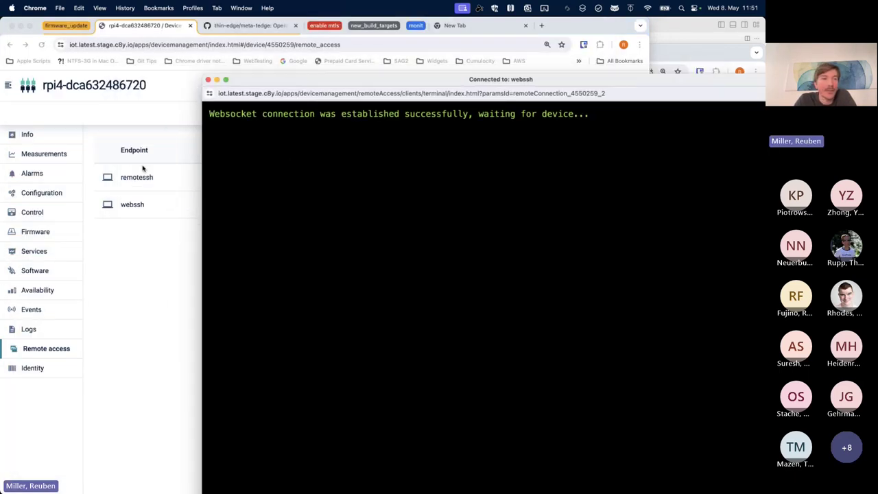
{"action": "left_click", "coordinate": [49, 193]}
{"action": "left_click", "coordinate": [186, 188]}
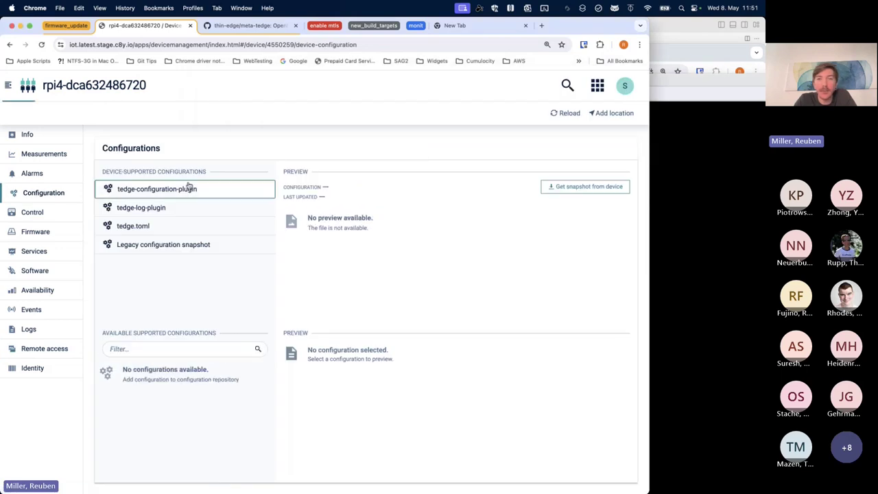
{"action": "left_click", "coordinate": [580, 186]}
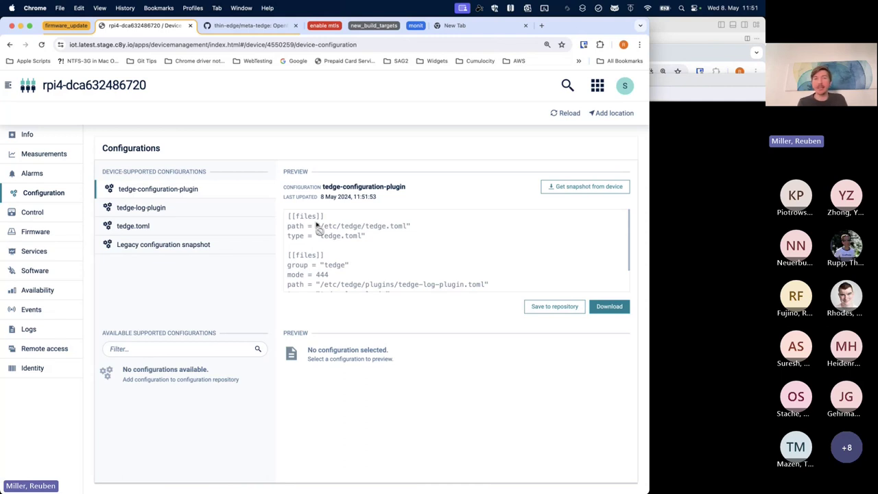
- In the terminal, list /data and change into /data/tedge
{"action": "key", "text": "super+grave"}
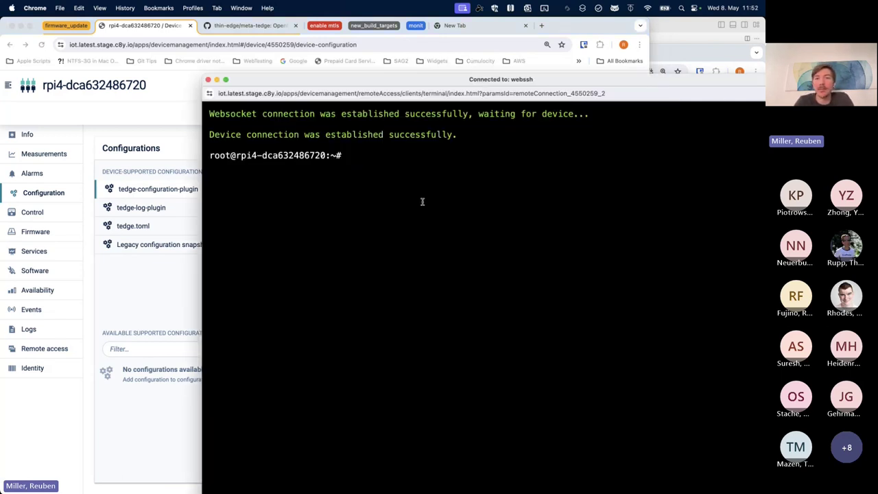
{"action": "type", "text": "cd /data/"}
{"action": "key", "text": "Return"}
{"action": "type", "text": "l"}
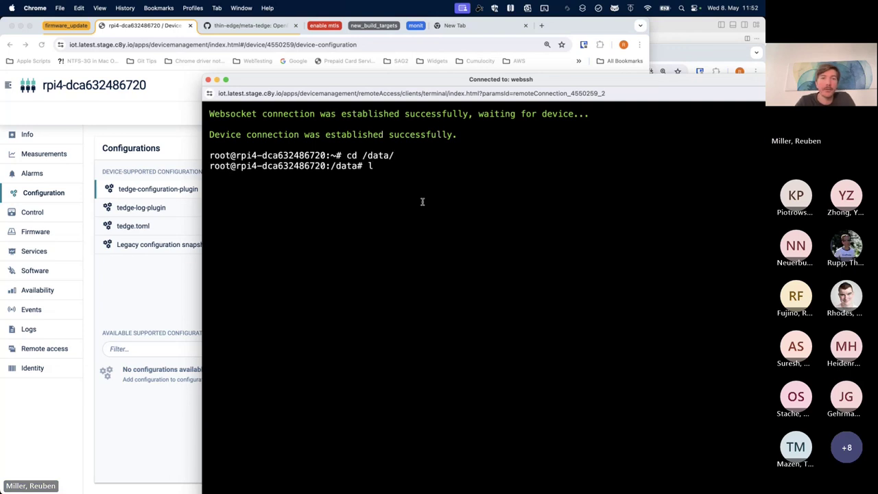
{"action": "type", "text": "s"}
{"action": "key", "text": "Return"}
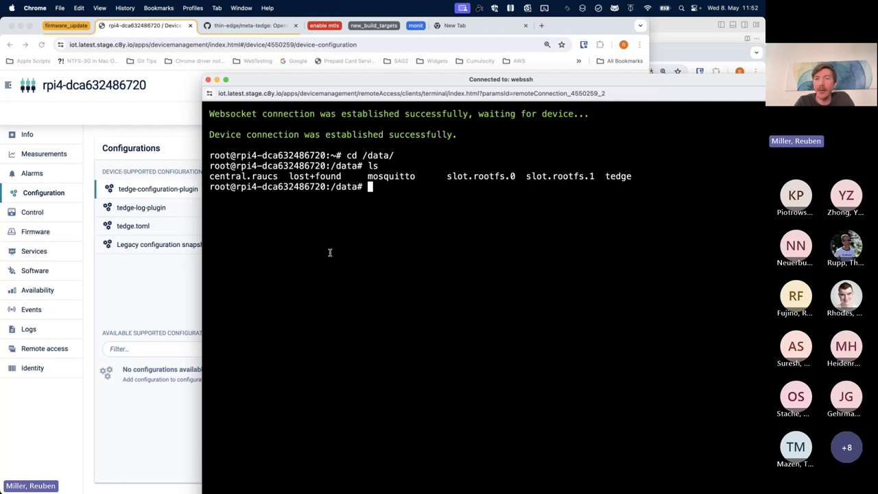
{"action": "type", "text": "cd tedge"}
{"action": "key", "text": "Return"}
{"action": "type", "text": "ls"}
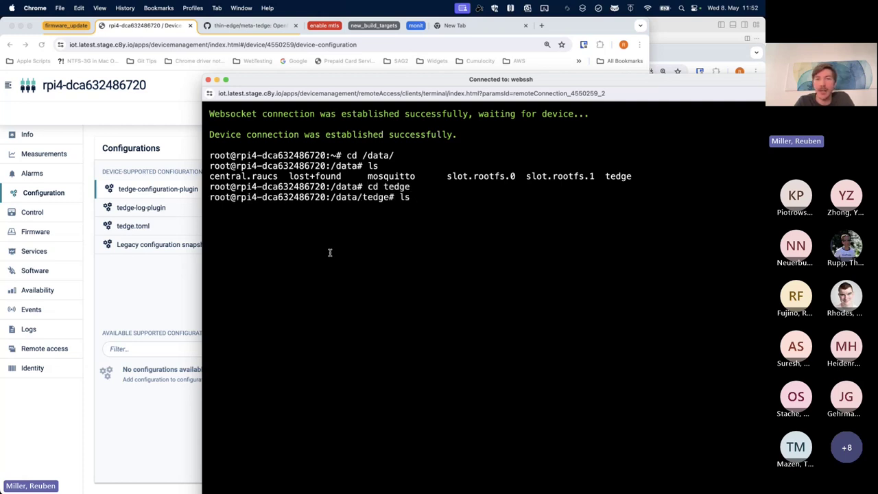
{"action": "key", "text": "Return"}
- Go to the log/agent directory and list its files with ls -ltr
{"action": "type", "text": "cd l"}
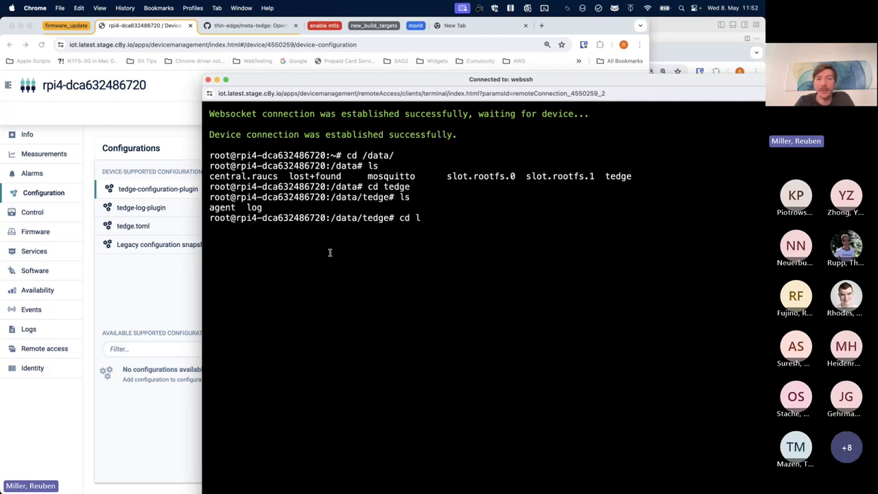
{"action": "key", "text": "BackSpace"}
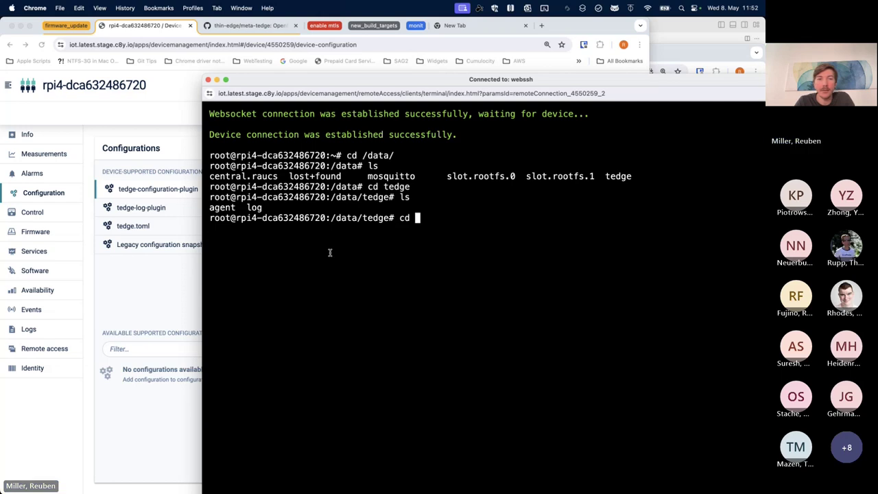
{"action": "type", "text": "log"}
{"action": "key", "text": "Return"}
{"action": "type", "text": "ls"}
{"action": "key", "text": "Return"}
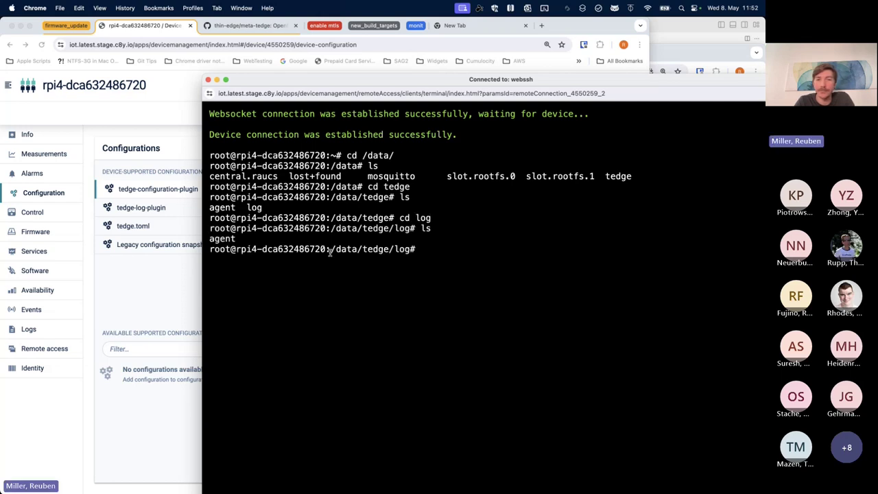
{"action": "type", "text": "cd agent"}
{"action": "key", "text": "Return"}
{"action": "type", "text": "ls"}
{"action": "key", "text": "Return"}
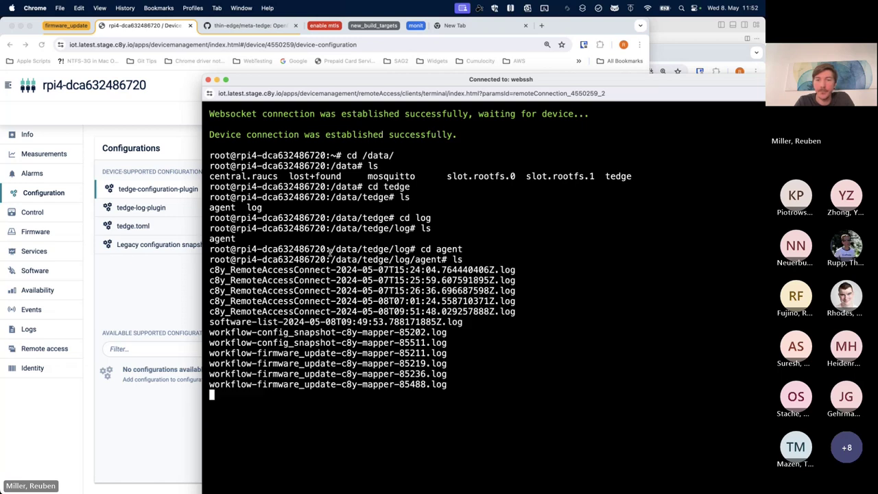
{"action": "type", "text": "ls"}
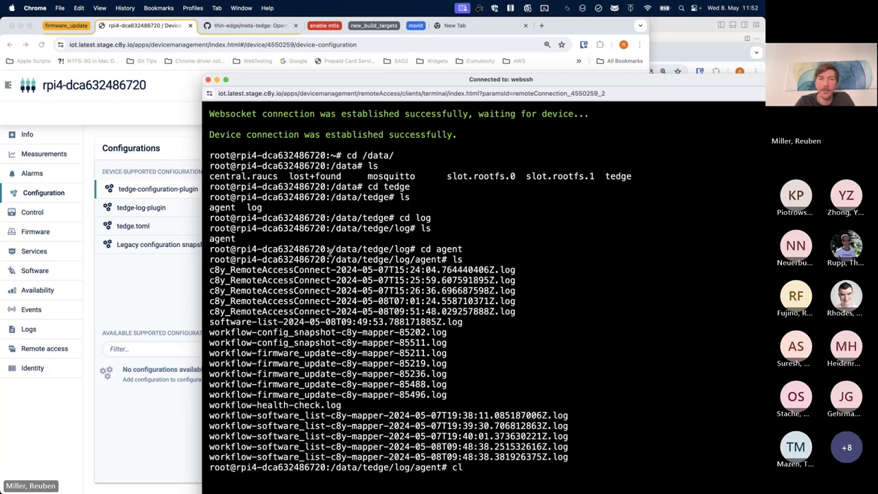
{"action": "key", "text": "ctrl+l"}
{"action": "type", "text": "-ltr"}
{"action": "key", "text": "Return"}
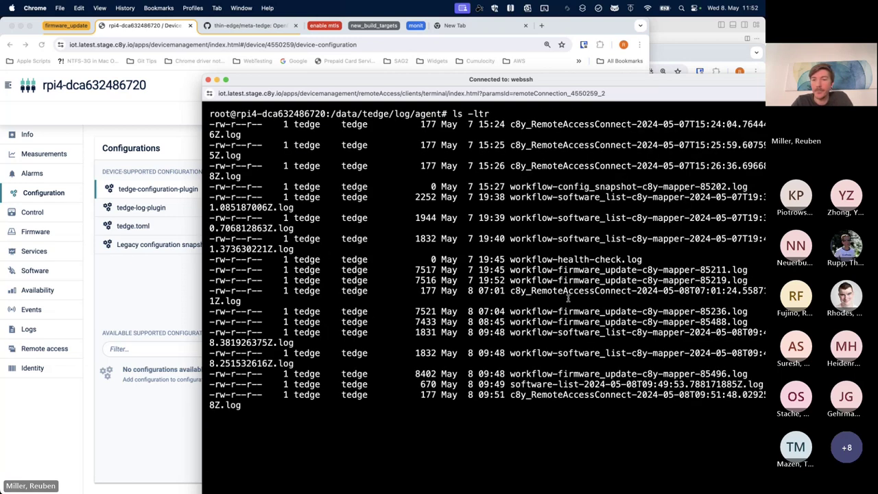
- Print workflow-firmware_update-c8y-mapper-85496.log with cat
{"action": "type", "text": "cat wo"}
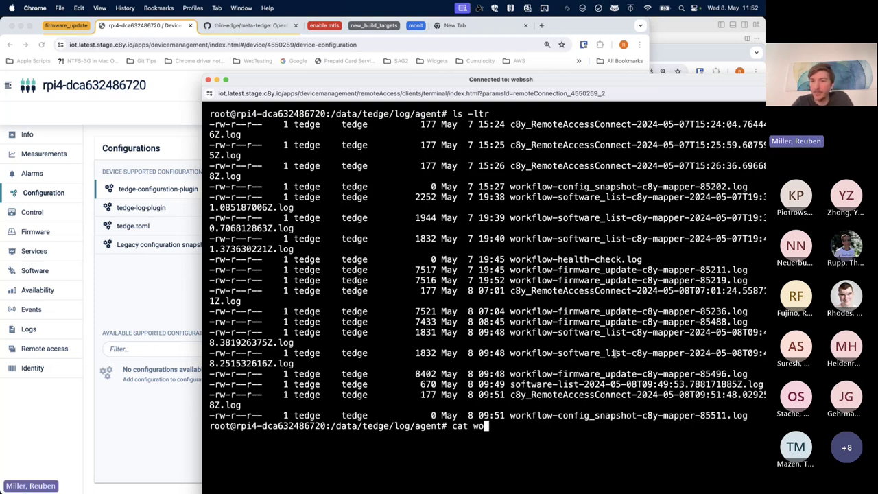
{"action": "double_click", "coordinate": [586, 374]}
{"action": "key", "text": "super+c"}
{"action": "left_click", "coordinate": [547, 432]}
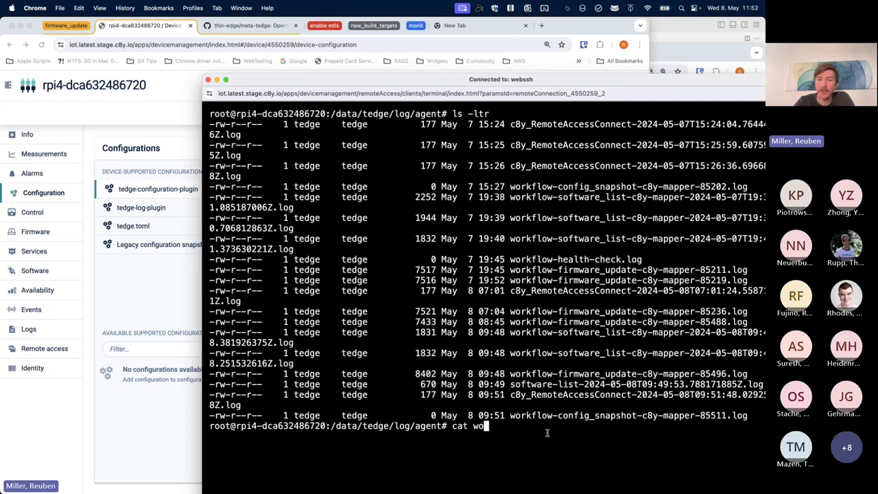
{"action": "key", "text": "BackSpace"}
{"action": "key", "text": "BackSpace"}
{"action": "key", "text": "super+v"}
{"action": "key", "text": "Return"}
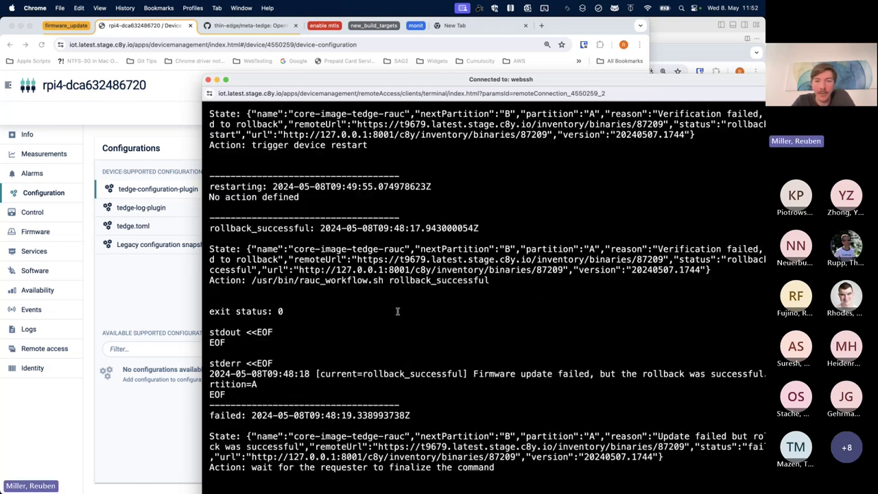
- Highlight the rootfs.1 marked-bad message, the failed cloud connection, and the verify step
{"action": "scroll", "coordinate": [398, 312], "scroll_direction": "up", "scroll_amount": 8}
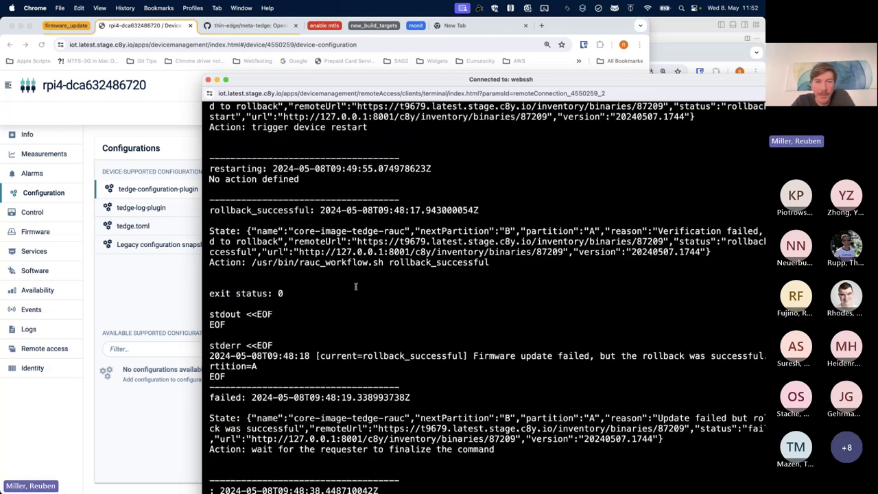
{"action": "scroll", "coordinate": [288, 280], "scroll_direction": "down", "scroll_amount": 5}
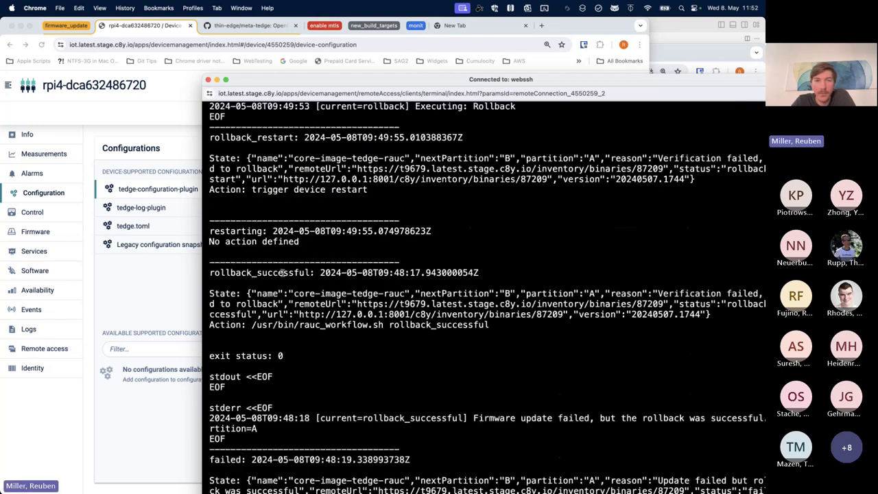
{"action": "scroll", "coordinate": [289, 276], "scroll_direction": "up", "scroll_amount": 8}
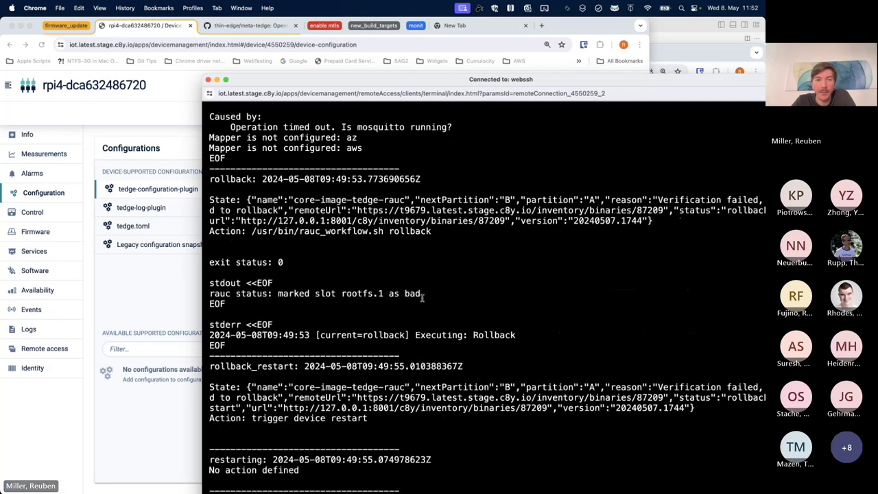
{"action": "left_click_drag", "start_coordinate": [425, 294], "coordinate": [273, 293]}
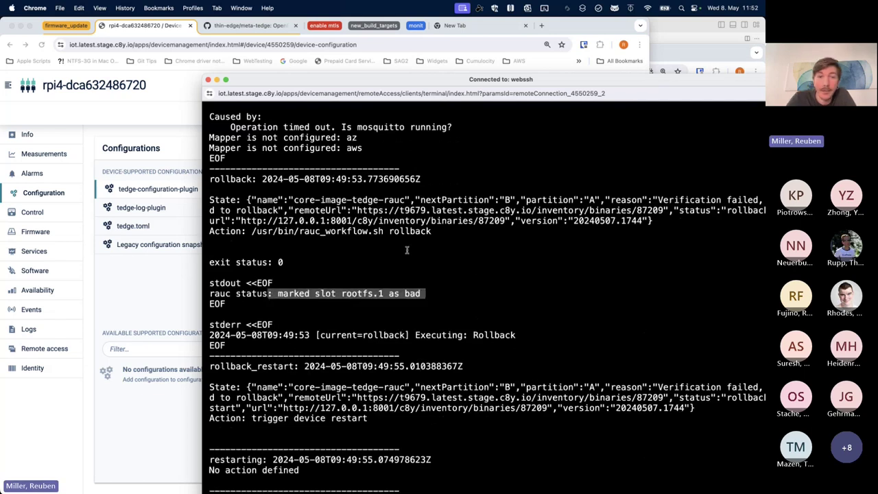
{"action": "scroll", "coordinate": [370, 276], "scroll_direction": "up", "scroll_amount": 6}
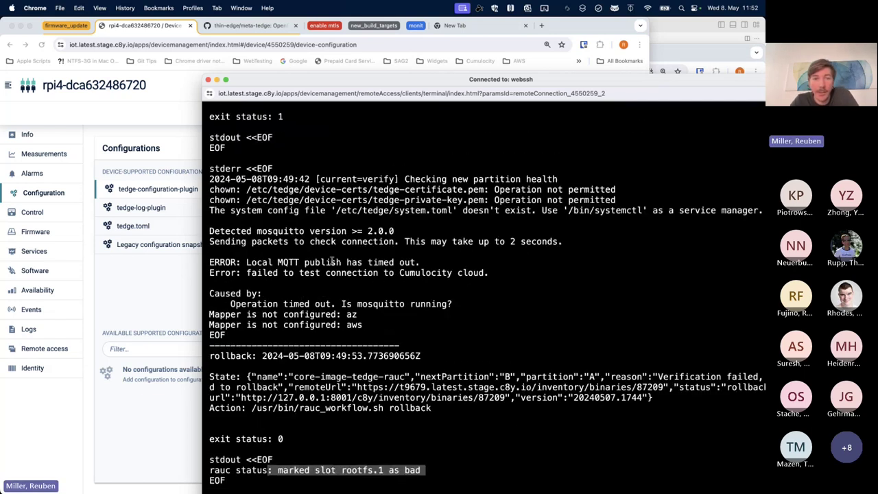
{"action": "left_click_drag", "start_coordinate": [278, 273], "coordinate": [488, 274]}
{"action": "scroll", "coordinate": [469, 297], "scroll_direction": "up", "scroll_amount": 4}
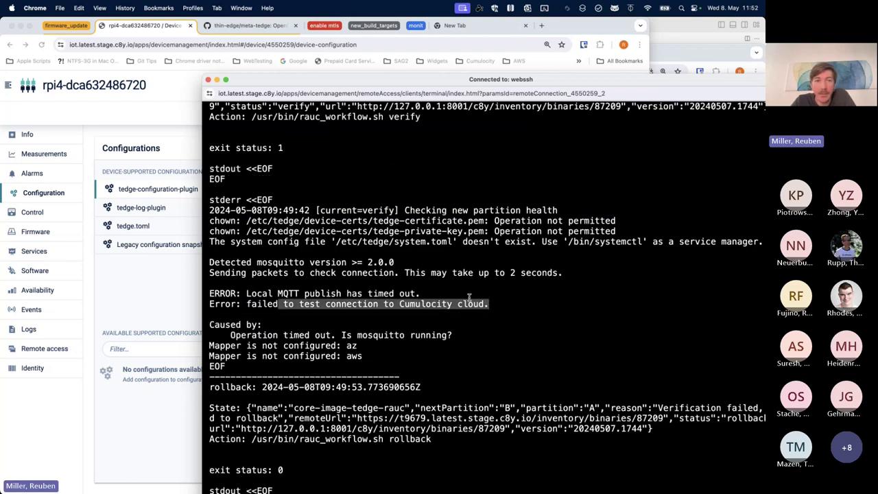
{"action": "double_click", "coordinate": [404, 191]}
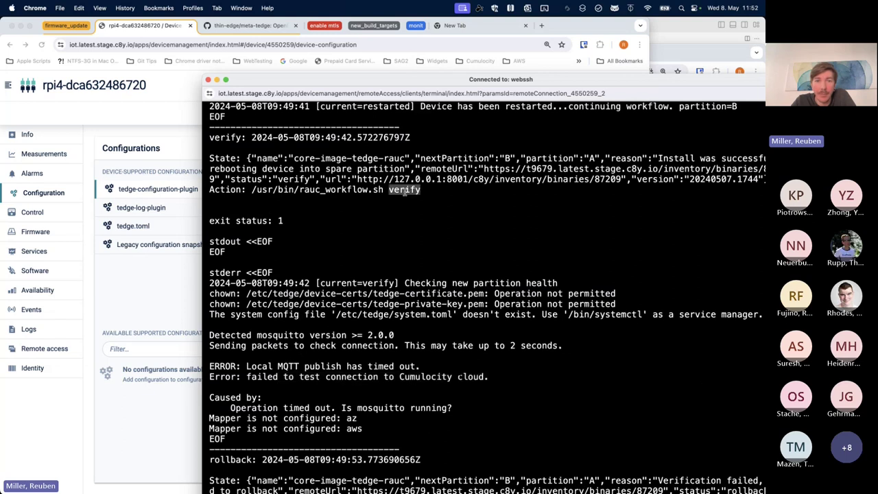
- Highlight the mosquitto question and MQTT publish timeout, then read down to 'fully processed'
{"action": "scroll", "coordinate": [345, 313], "scroll_direction": "down", "scroll_amount": 1}
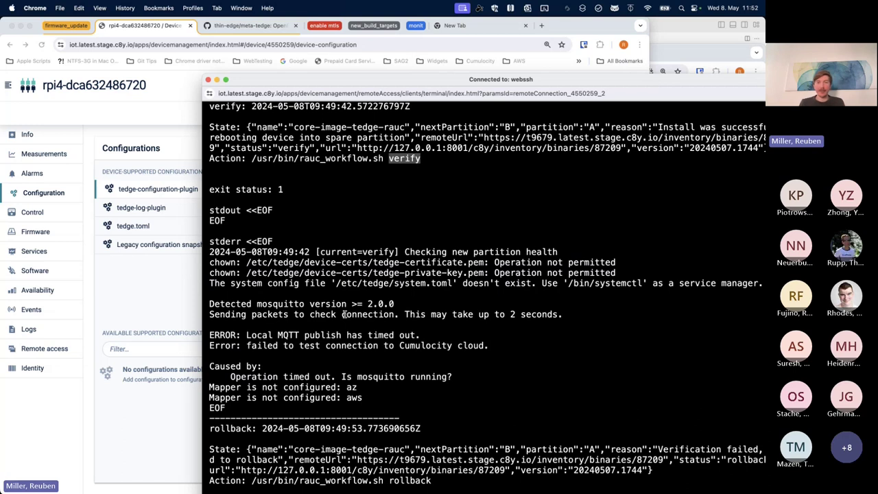
{"action": "scroll", "coordinate": [359, 323], "scroll_direction": "down", "scroll_amount": 1}
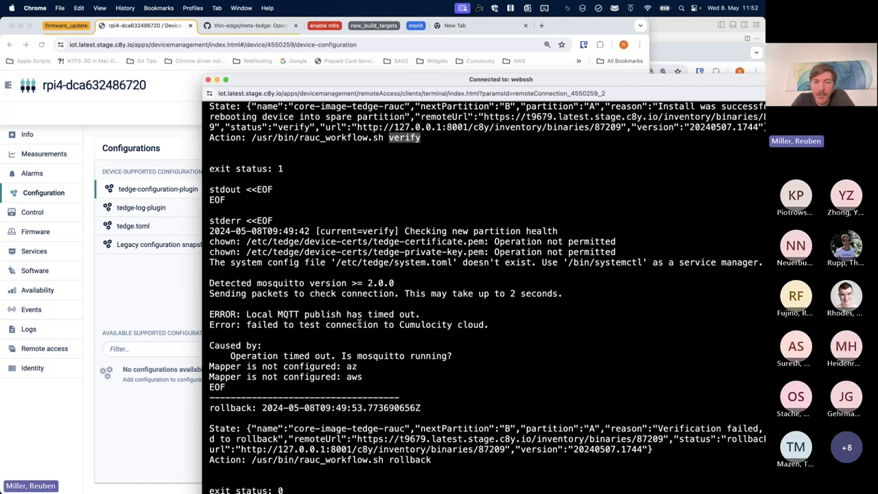
{"action": "scroll", "coordinate": [360, 323], "scroll_direction": "down", "scroll_amount": 3}
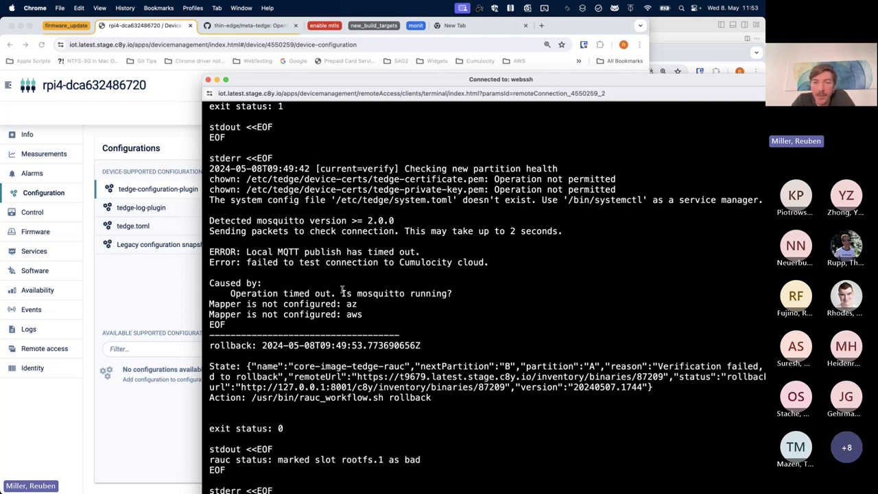
{"action": "left_click_drag", "start_coordinate": [341, 289], "coordinate": [444, 298]}
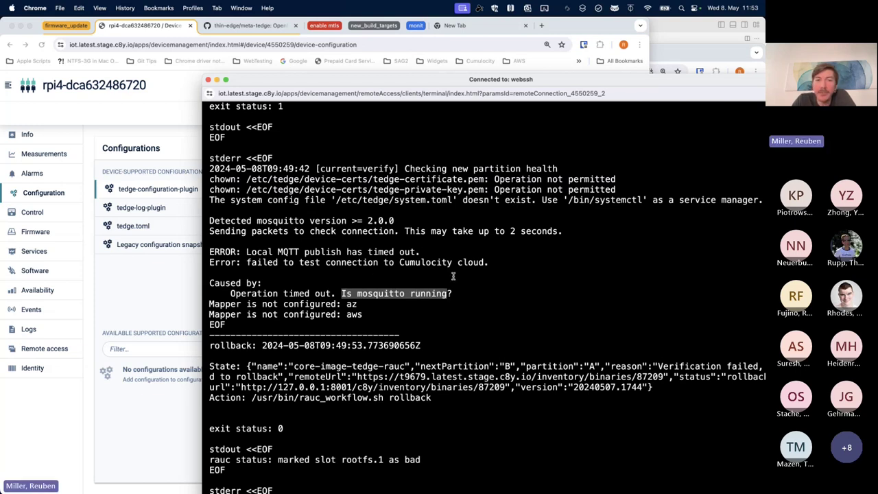
{"action": "left_click_drag", "start_coordinate": [422, 251], "coordinate": [242, 251]}
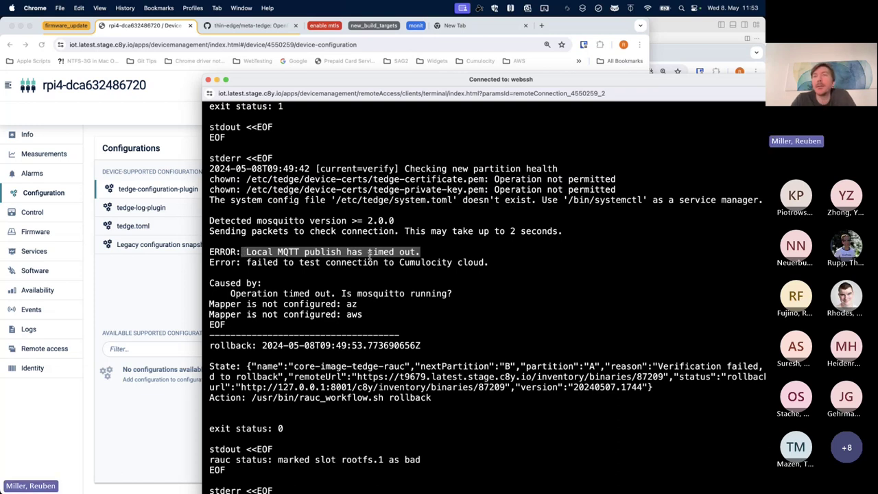
{"action": "scroll", "coordinate": [369, 255], "scroll_direction": "down", "scroll_amount": 3}
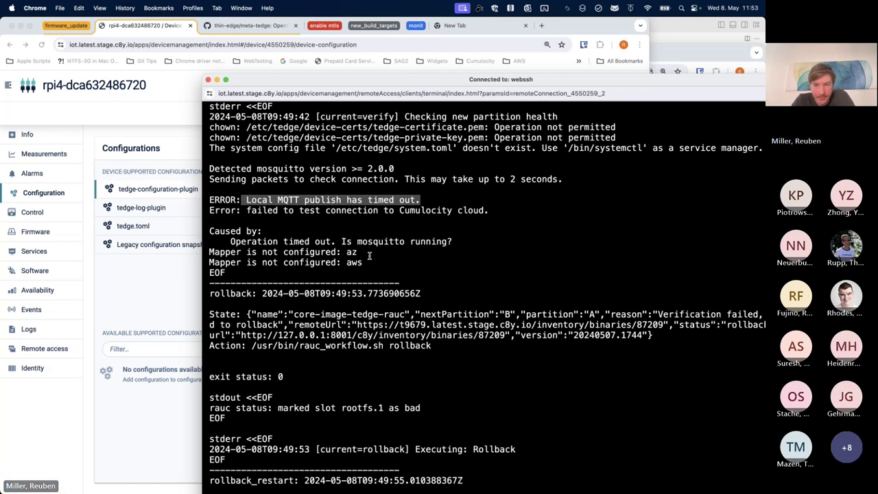
{"action": "scroll", "coordinate": [369, 255], "scroll_direction": "down", "scroll_amount": 5}
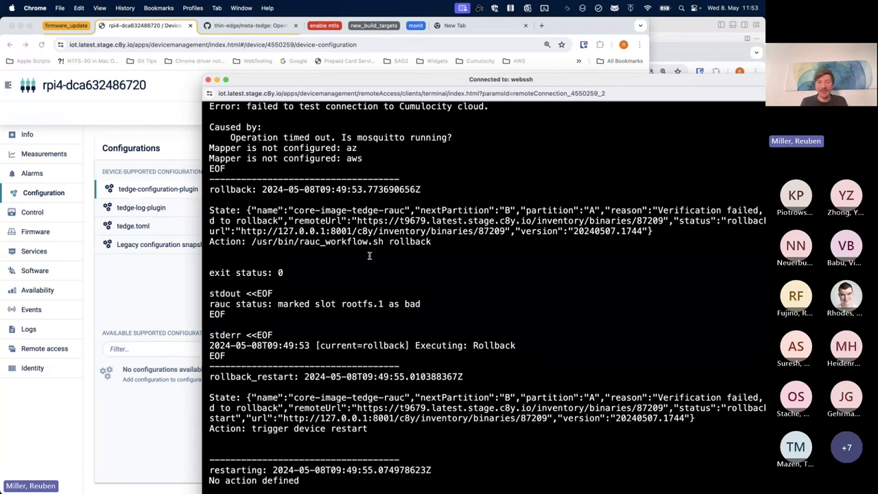
{"action": "scroll", "coordinate": [370, 255], "scroll_direction": "down", "scroll_amount": 6}
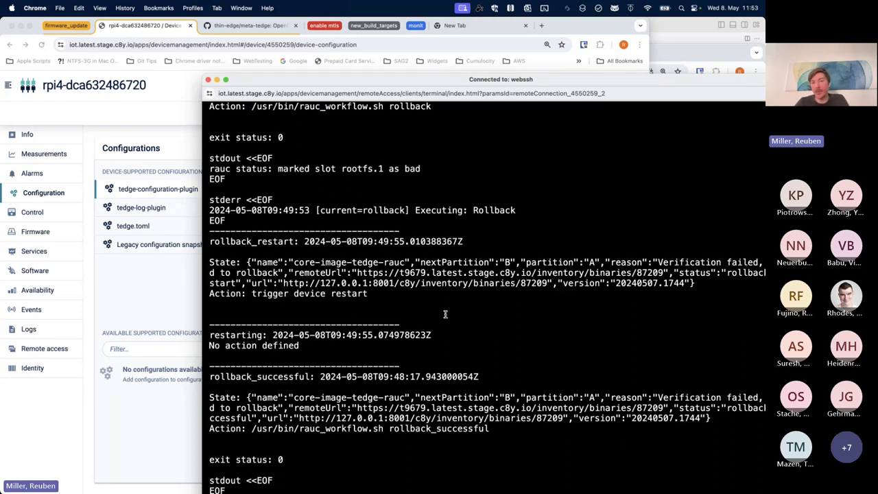
{"action": "scroll", "coordinate": [375, 322], "scroll_direction": "down", "scroll_amount": 5}
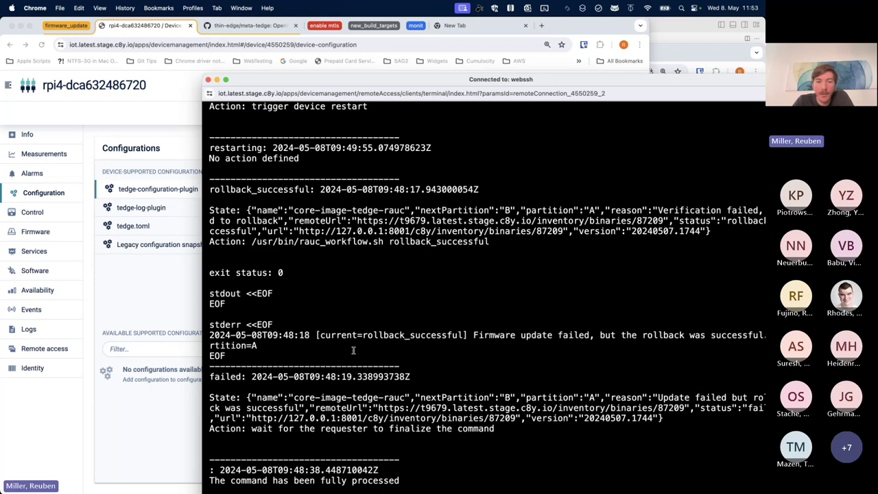
{"action": "scroll", "coordinate": [349, 334], "scroll_direction": "down", "scroll_amount": 1}
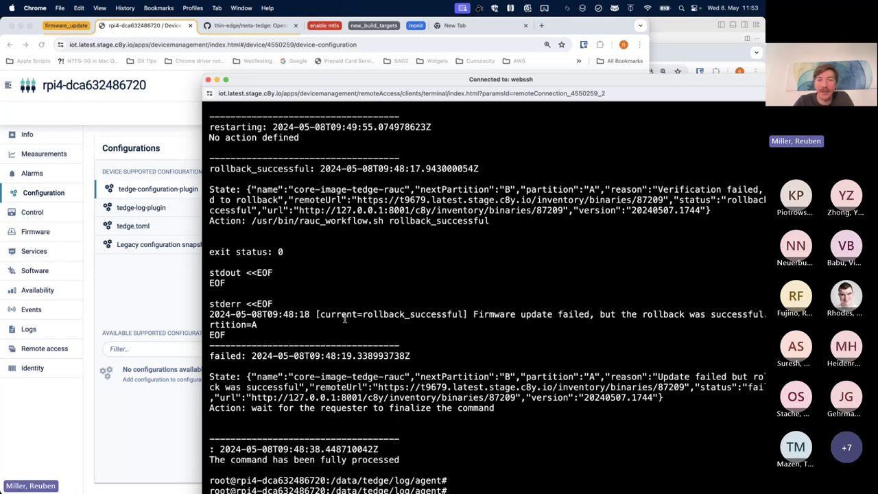
- Exit the remote shell and close the webssh window
{"action": "type", "text": "exit"}
{"action": "key", "text": "Return"}
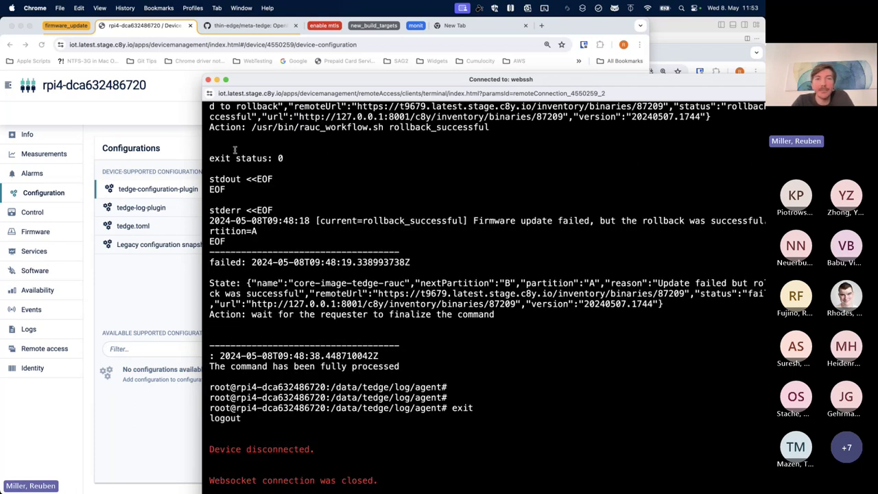
{"action": "left_click", "coordinate": [207, 79]}
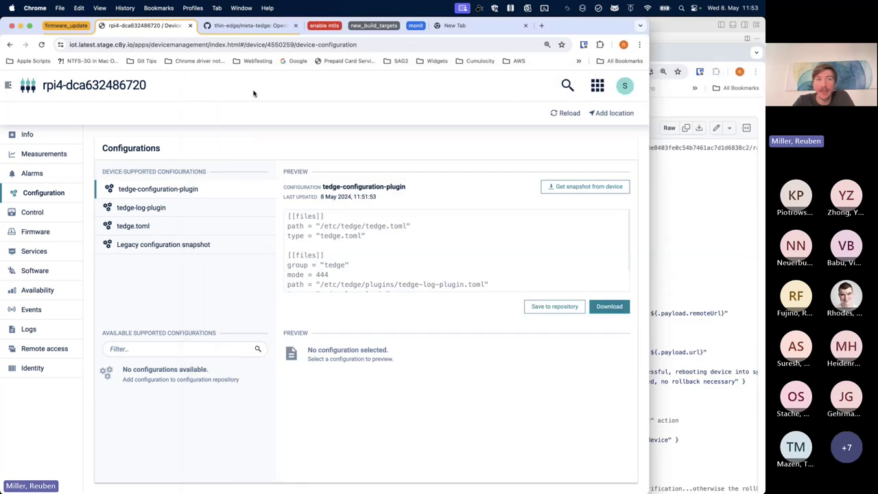
- Open the device's Logs page and check the request form's software-management log type without submitting
{"action": "left_click", "coordinate": [46, 327]}
{"action": "left_click", "coordinate": [522, 113]}
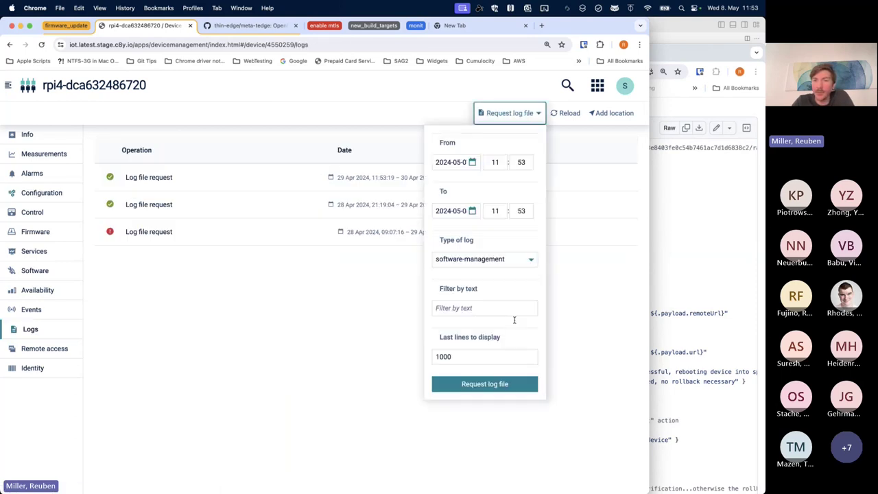
{"action": "left_click", "coordinate": [502, 257]}
{"action": "left_click", "coordinate": [501, 254]}
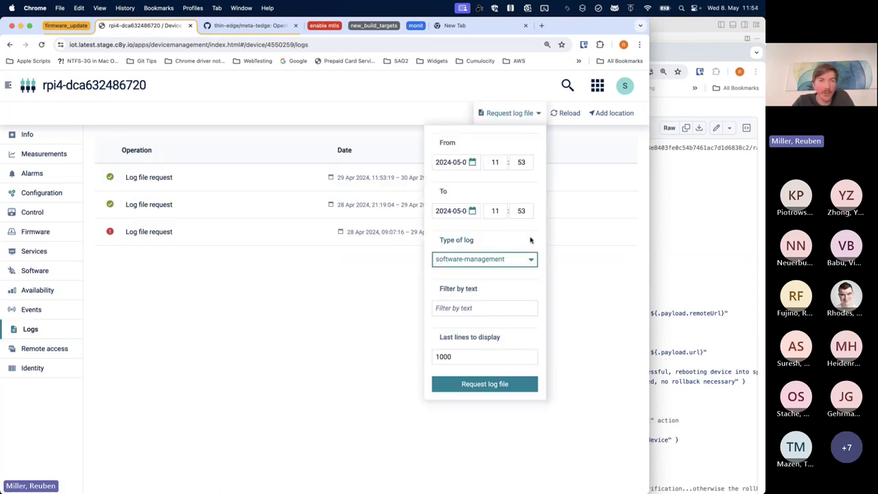
{"action": "left_click", "coordinate": [384, 335]}
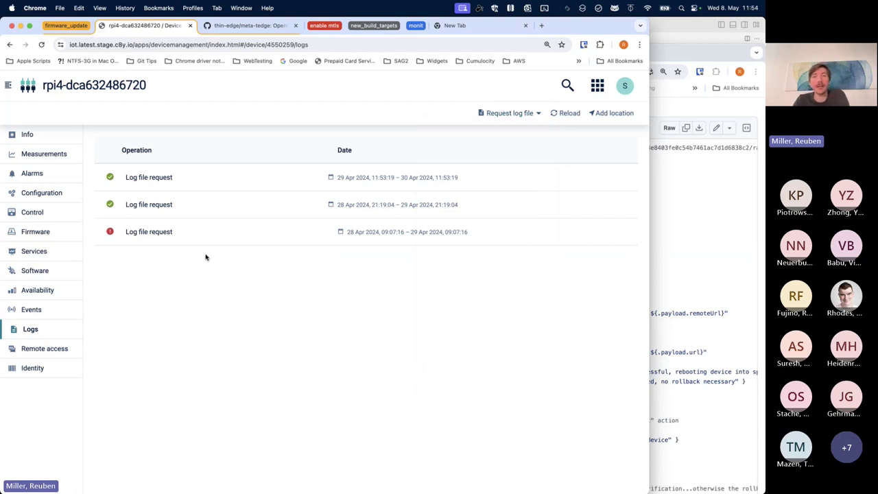
- Open rauc_workflow.sh in the tedge-firmware-rauc folder and search it for 'verify'
{"action": "left_click", "coordinate": [674, 53]}
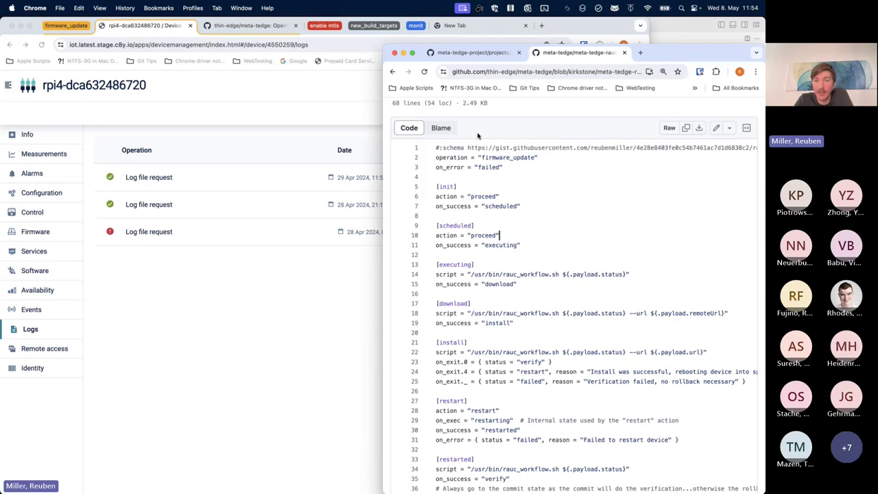
{"action": "scroll", "coordinate": [478, 135], "scroll_direction": "up", "scroll_amount": 3}
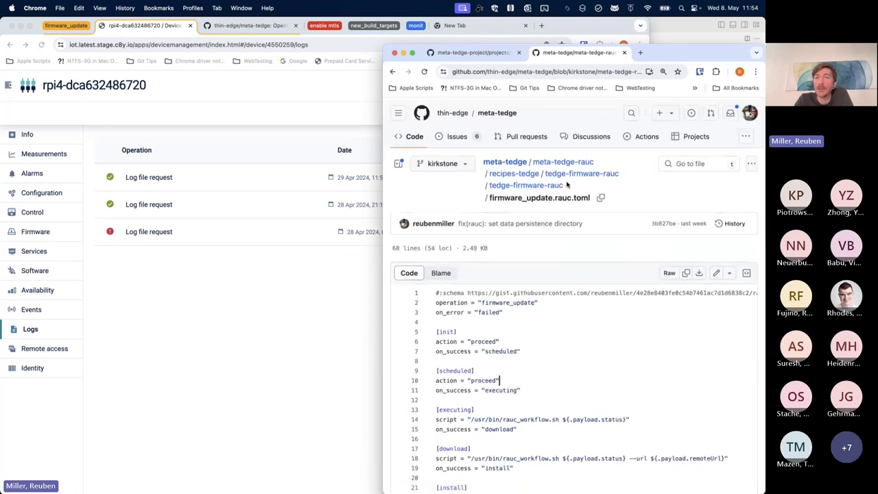
{"action": "left_click", "coordinate": [545, 185]}
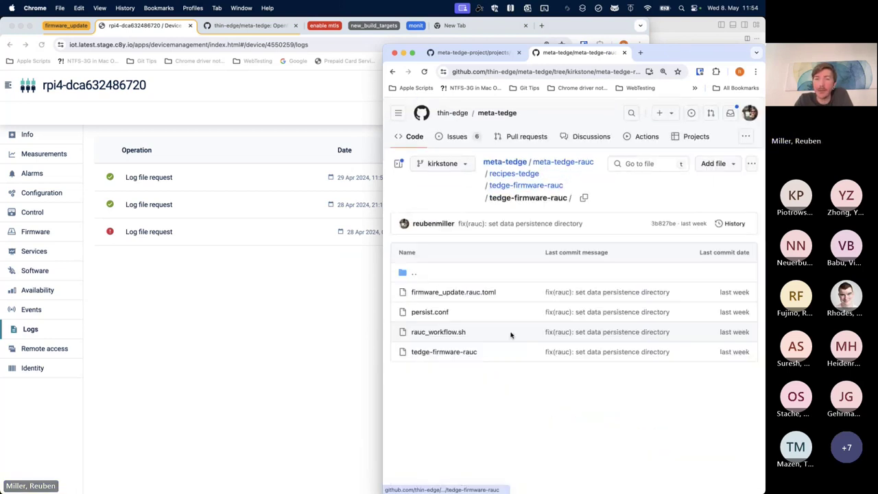
{"action": "left_click", "coordinate": [450, 336]}
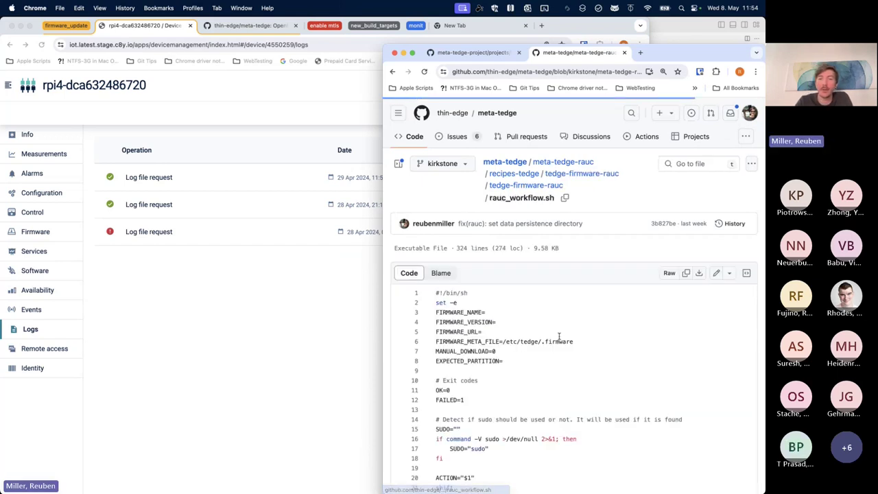
{"action": "key", "text": "cmd+f"}
{"action": "type", "text": "verify"}
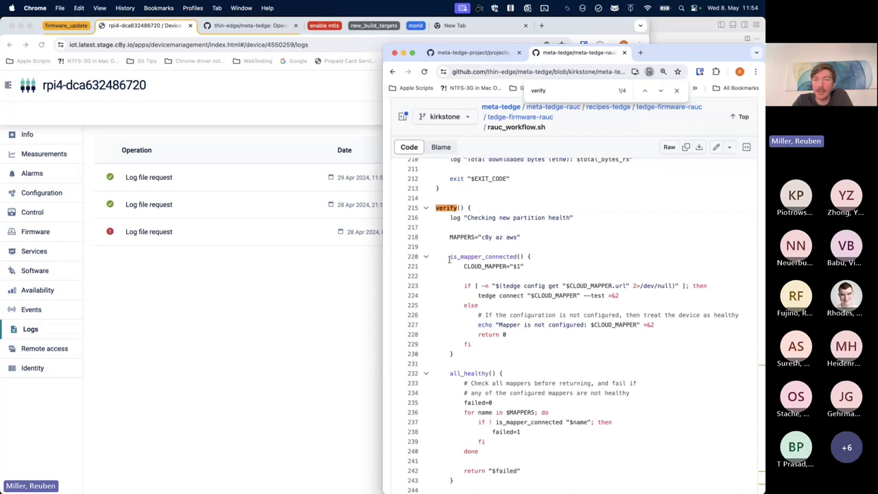
- Highlight the is_mapper_connected function and its call on line 237, then return to tedge-rauc.yaml
{"action": "left_click_drag", "start_coordinate": [451, 256], "coordinate": [508, 345]}
{"action": "scroll", "coordinate": [507, 345], "scroll_direction": "down", "scroll_amount": 3}
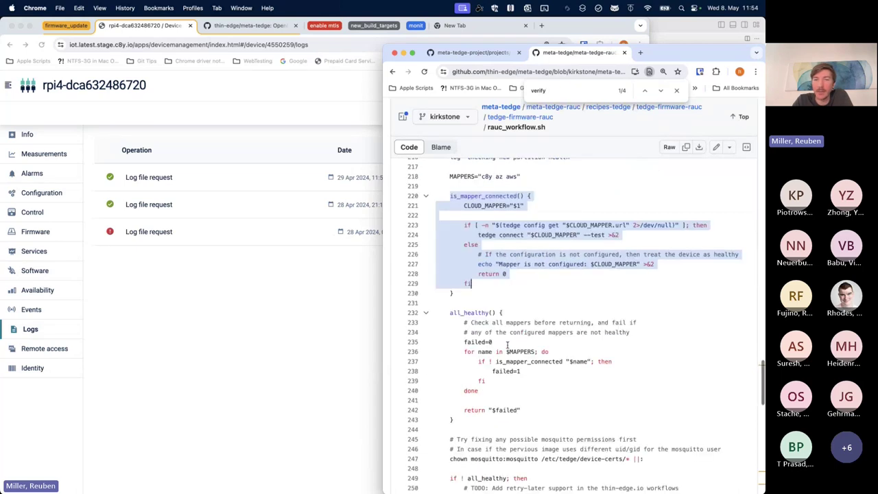
{"action": "scroll", "coordinate": [468, 324], "scroll_direction": "down", "scroll_amount": 6}
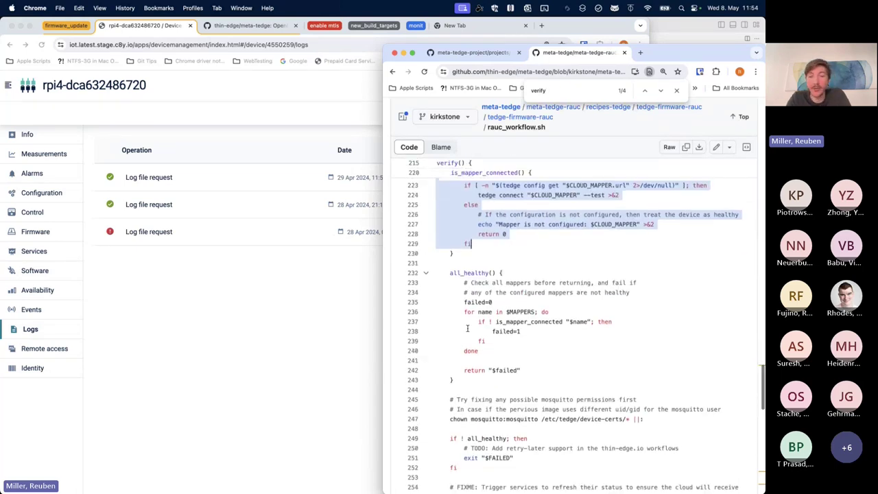
{"action": "scroll", "coordinate": [467, 329], "scroll_direction": "down", "scroll_amount": 4}
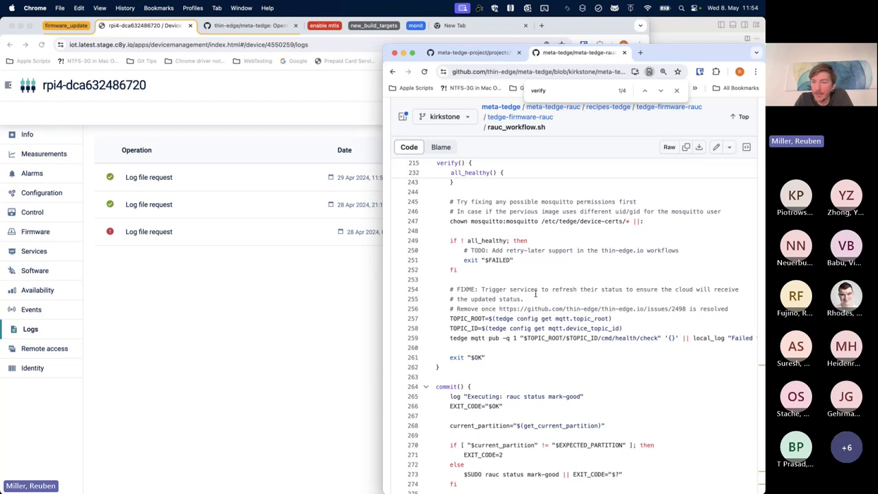
{"action": "scroll", "coordinate": [536, 294], "scroll_direction": "up", "scroll_amount": 6}
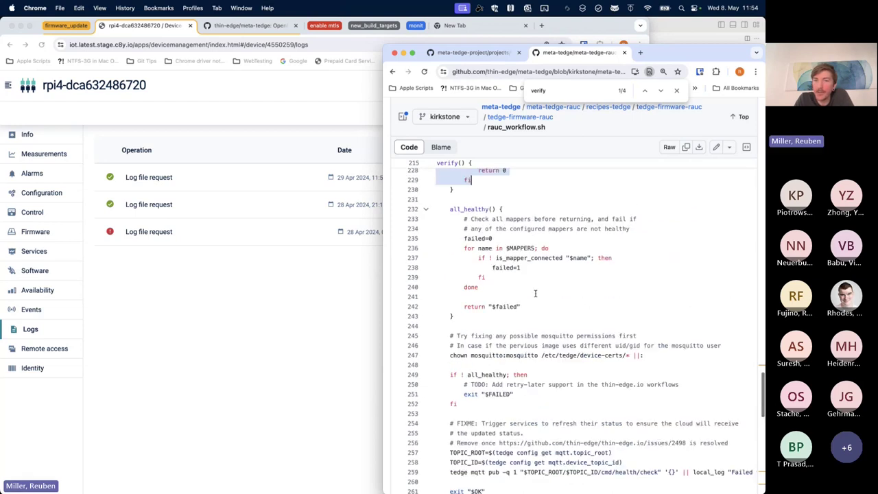
{"action": "left_click", "coordinate": [492, 311]}
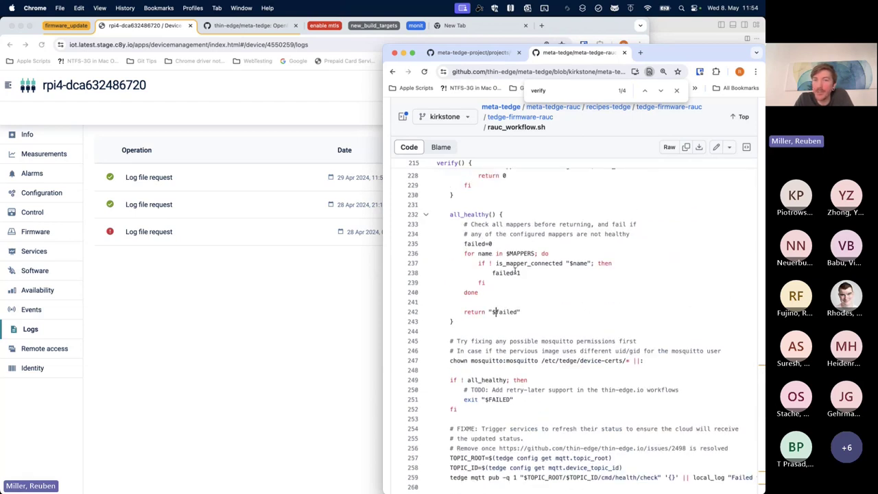
{"action": "left_click_drag", "start_coordinate": [562, 263], "coordinate": [496, 264]}
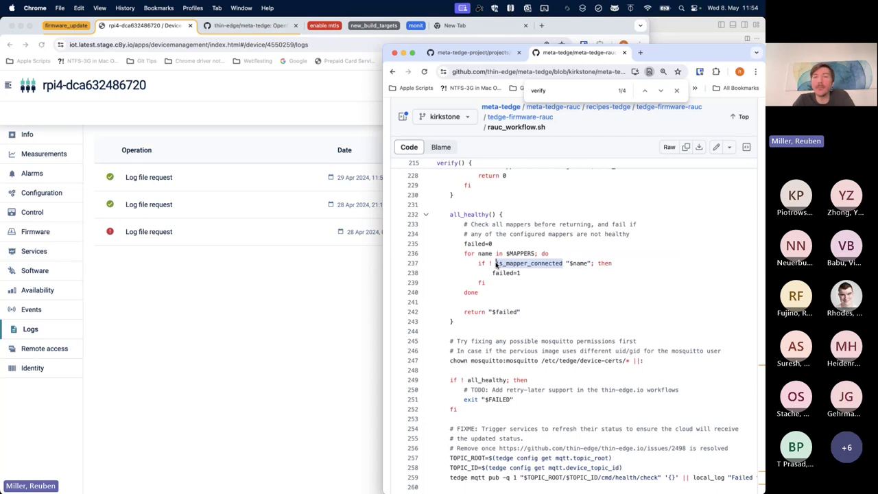
{"action": "left_click", "coordinate": [676, 91]}
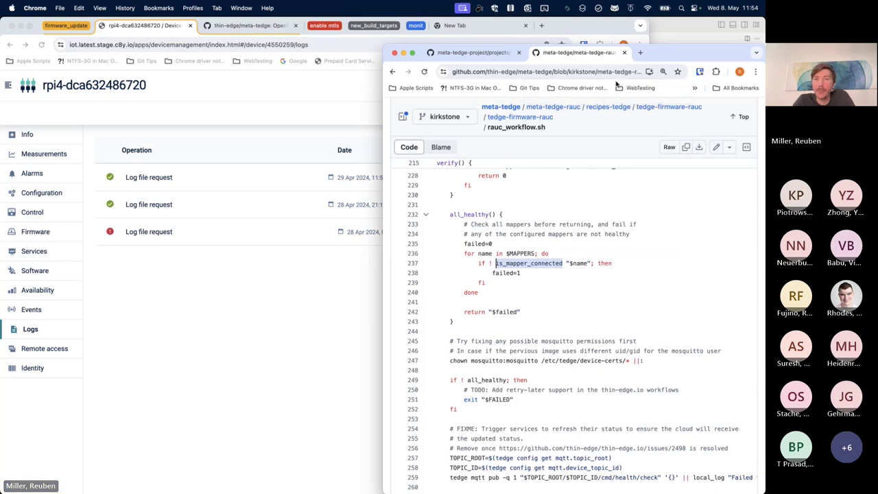
{"action": "left_click", "coordinate": [479, 55]}
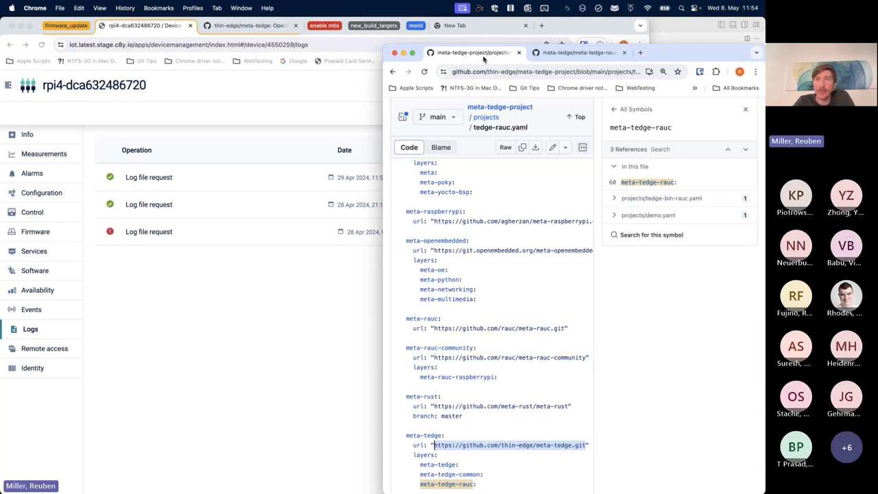
- Show the meta-tedge repository home page, then go back to tedge-rauc.yaml
{"action": "left_click", "coordinate": [578, 52]}
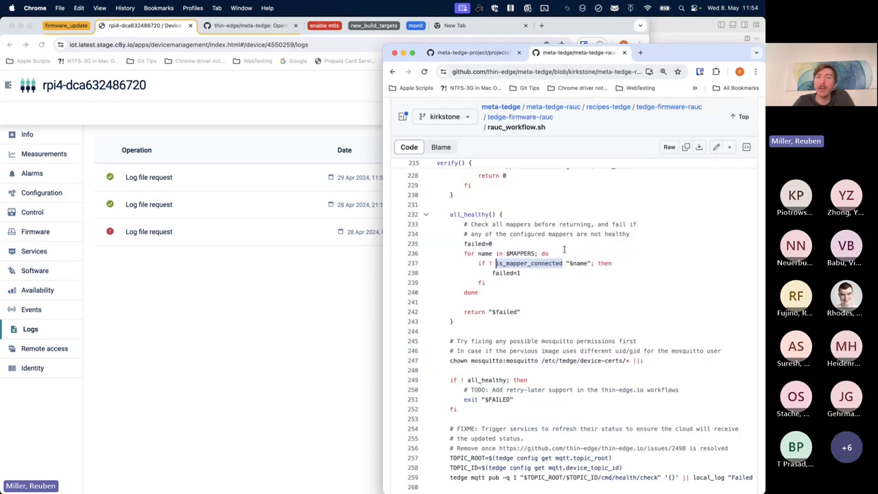
{"action": "scroll", "coordinate": [563, 261], "scroll_direction": "up", "scroll_amount": 15}
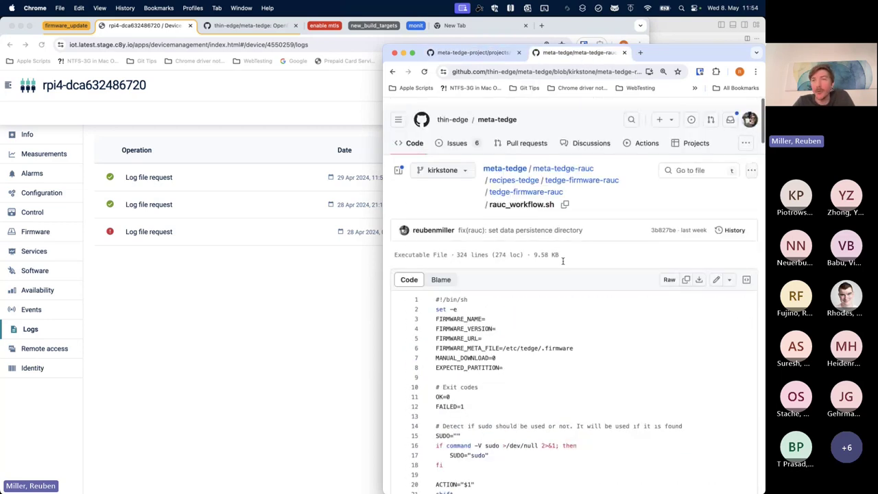
{"action": "left_click", "coordinate": [498, 115]}
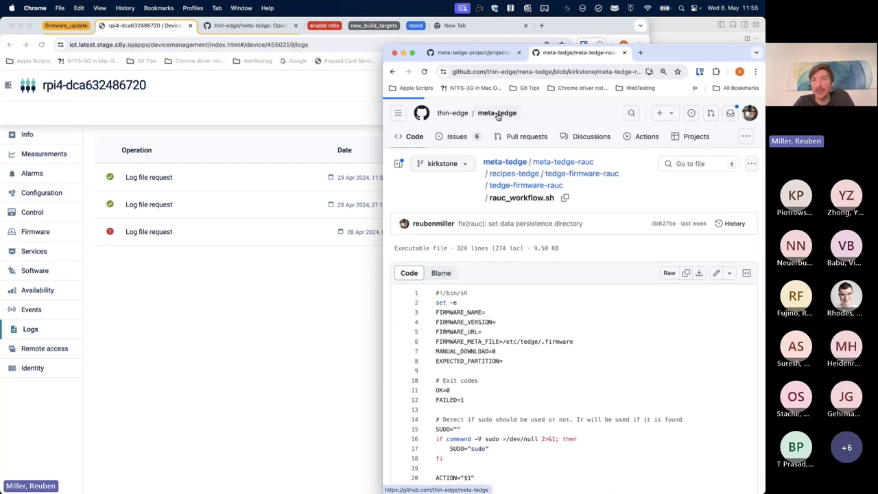
{"action": "left_click", "coordinate": [491, 57]}
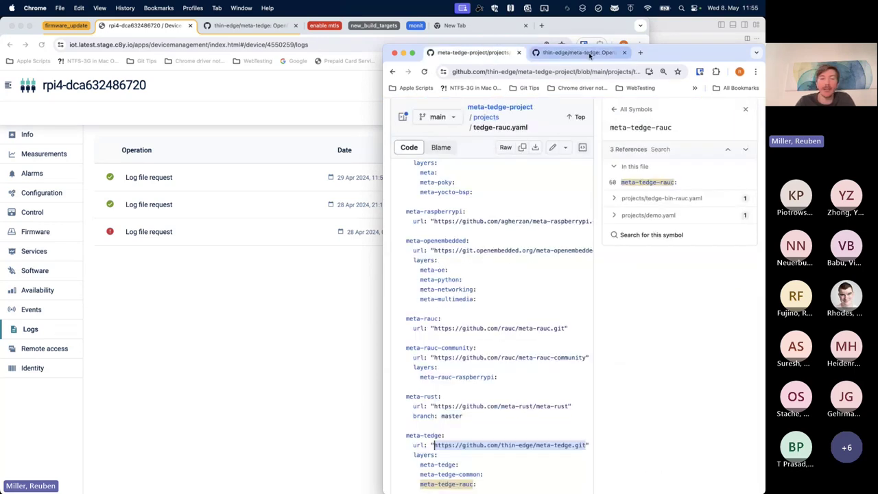
- Load thin-edge.io in a new browser tab
{"action": "left_click", "coordinate": [640, 52]}
{"action": "type", "text": "thin-edge.io"}
{"action": "key", "text": "Return"}
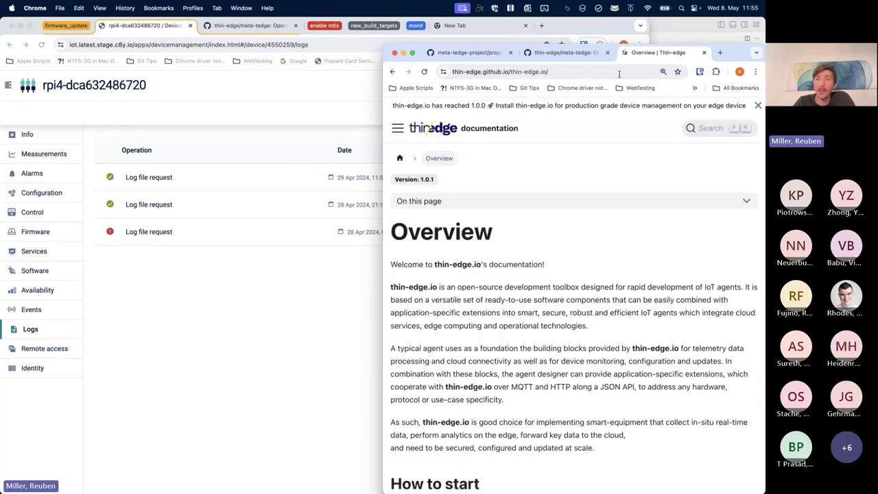
- Switch the docs to the Next version and open the Yocto 'Building an image' guide
{"action": "left_click", "coordinate": [719, 130]}
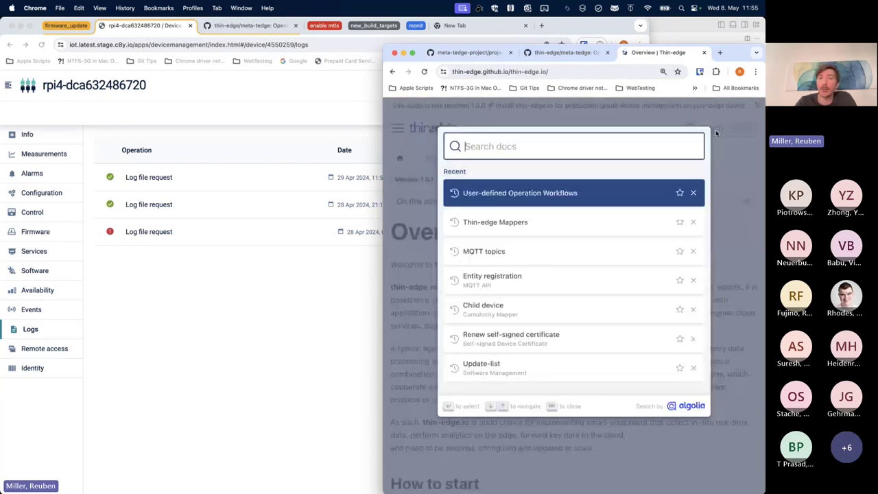
{"action": "type", "text": "yocto"}
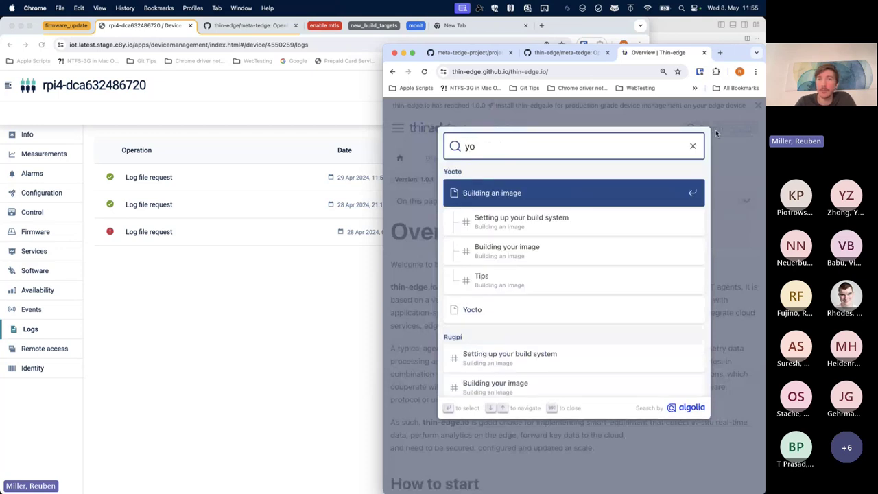
{"action": "left_click", "coordinate": [476, 193]}
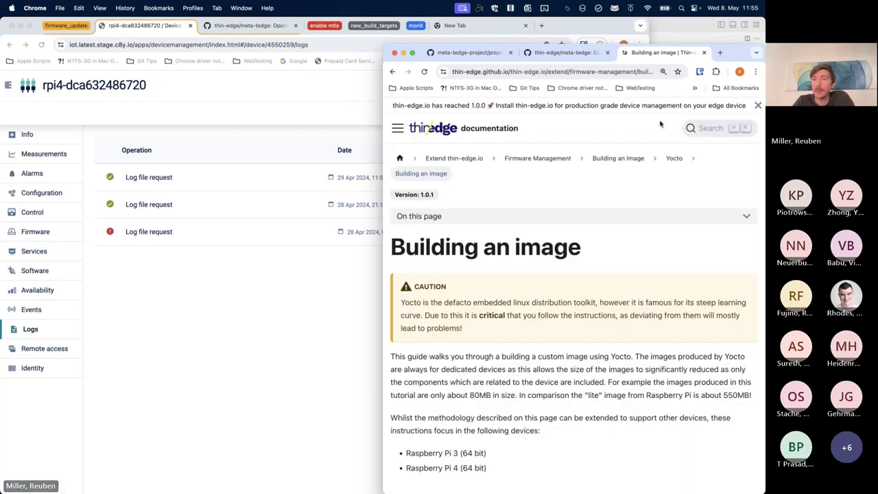
{"action": "key", "text": "ctrl+alt+Return"}
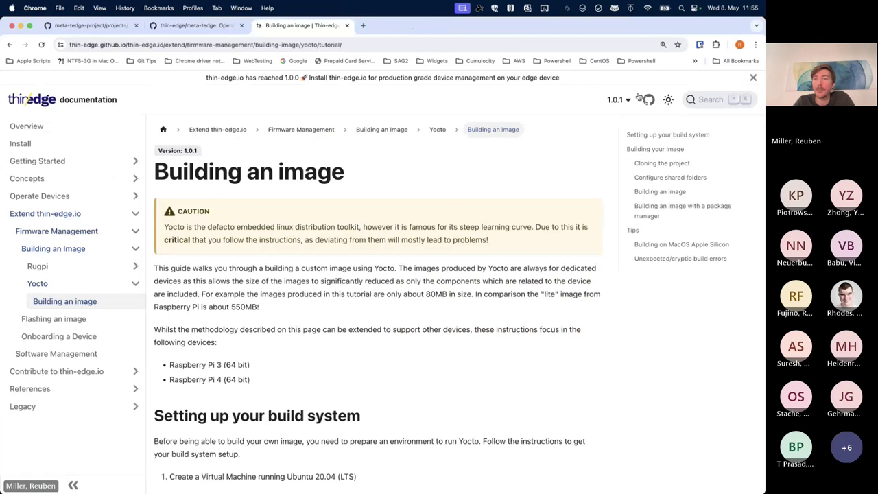
{"action": "left_click", "coordinate": [615, 100]}
{"action": "left_click", "coordinate": [612, 120]}
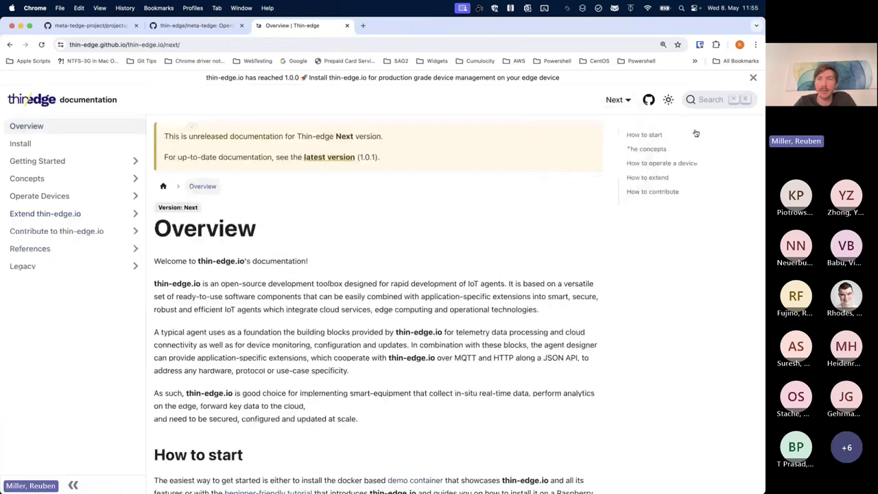
{"action": "left_click", "coordinate": [711, 99]}
{"action": "type", "text": "yocto"}
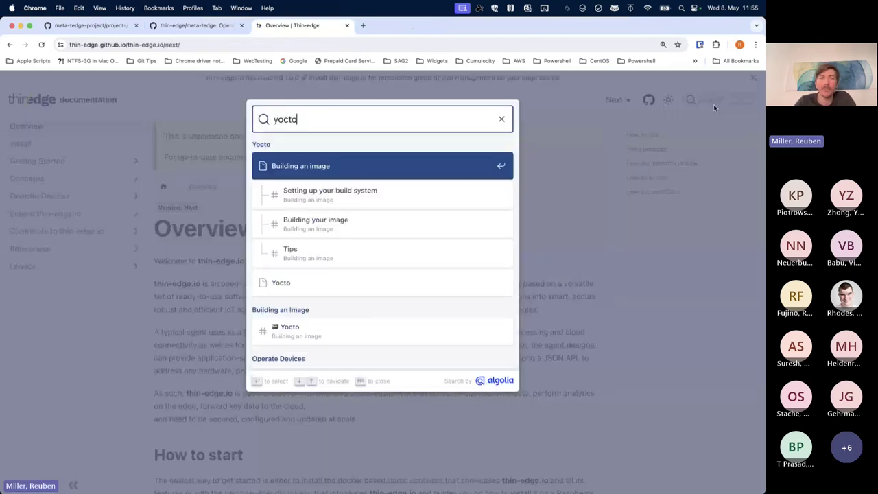
{"action": "key", "text": "Return"}
- Find 'rauc-' in the page, point out the meta-tedge-project cd command, and tile the window right
{"action": "key", "text": "super+f"}
{"action": "type", "text": "rauc-"}
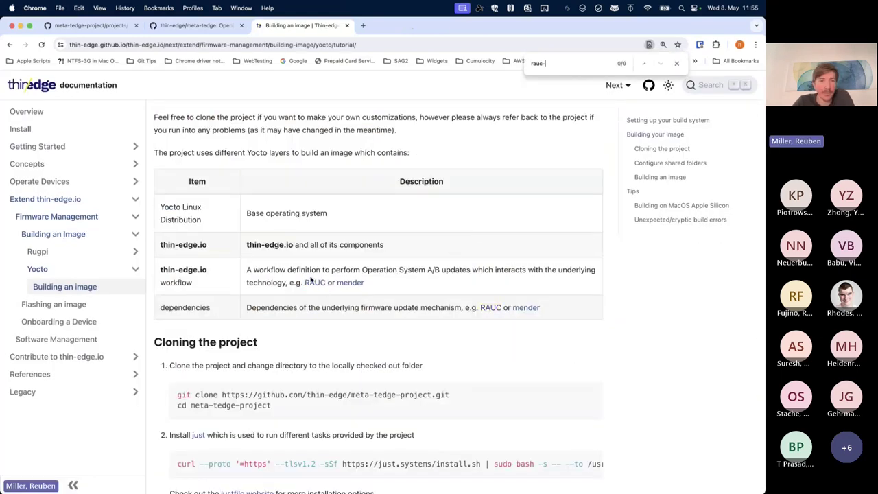
{"action": "scroll", "coordinate": [303, 362], "scroll_direction": "down", "scroll_amount": 3}
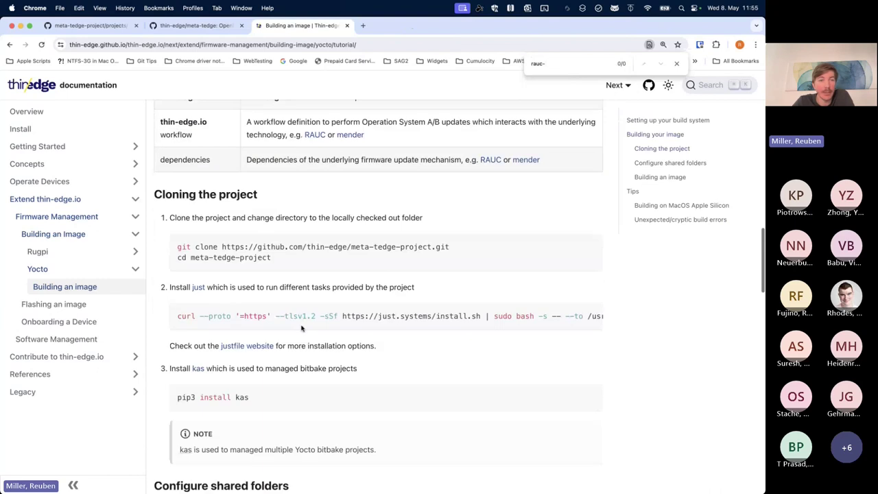
{"action": "left_click_drag", "start_coordinate": [272, 259], "coordinate": [190, 258]}
{"action": "left_click", "coordinate": [316, 245]}
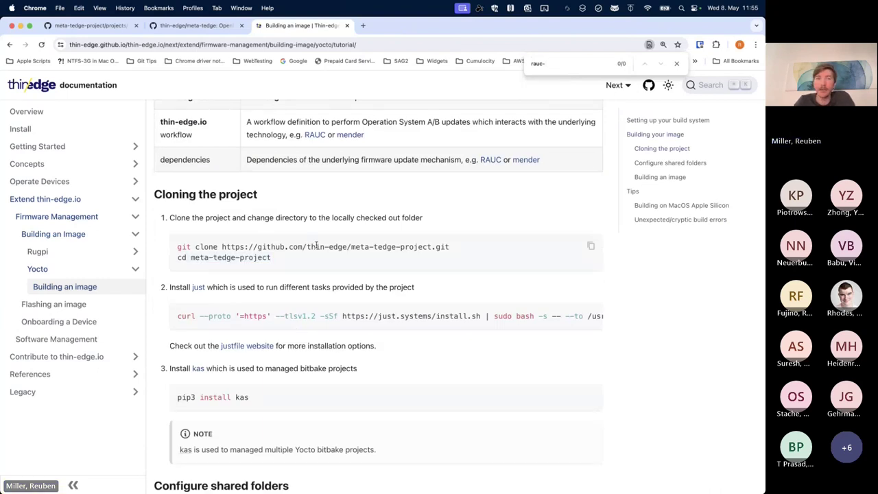
{"action": "left_click", "coordinate": [677, 63]}
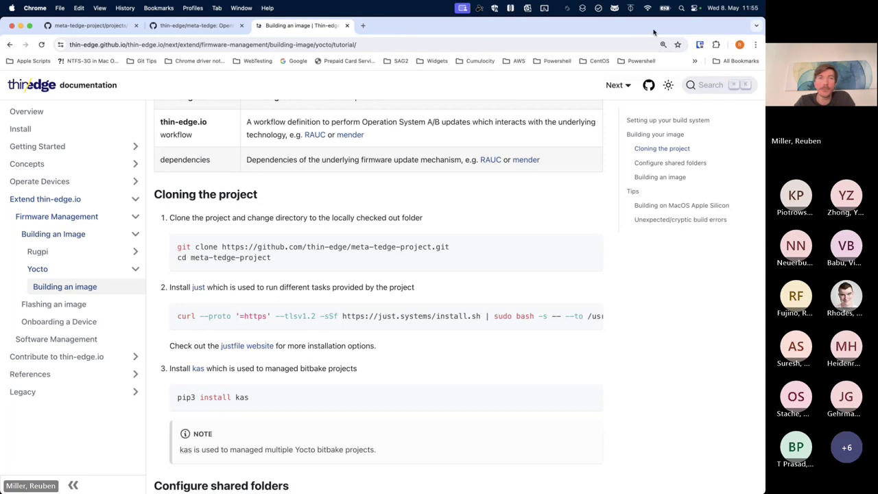
{"action": "key", "text": "ctrl+alt+Right"}
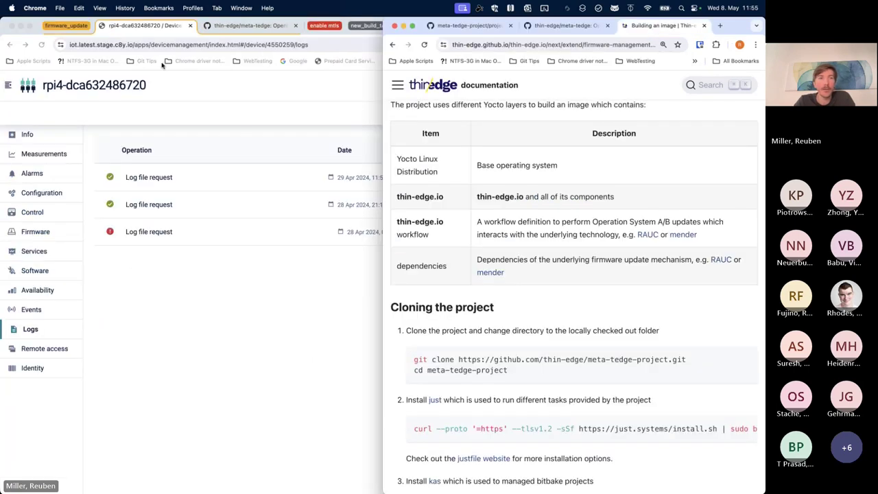
- Collapse the firmware_update tab group and open the rpi5-d83add9f145a device page under enable mtls
{"action": "left_click", "coordinate": [123, 25]}
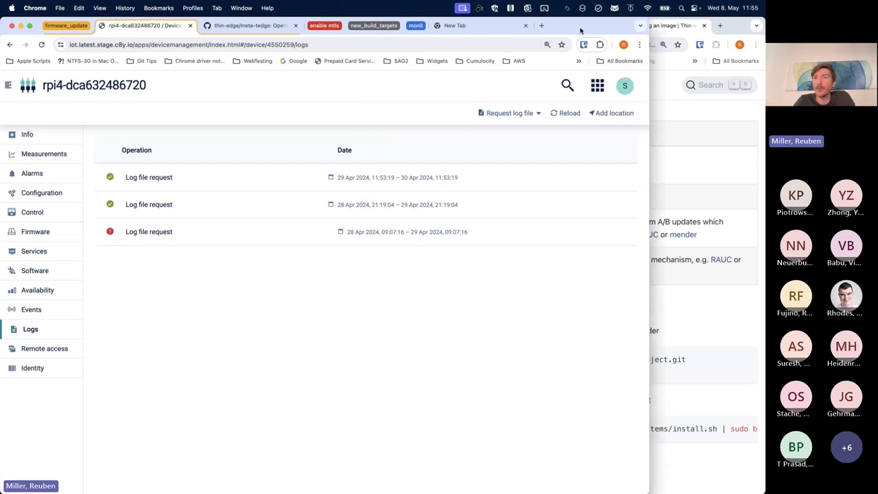
{"action": "left_click_drag", "start_coordinate": [585, 18], "coordinate": [585, 50]}
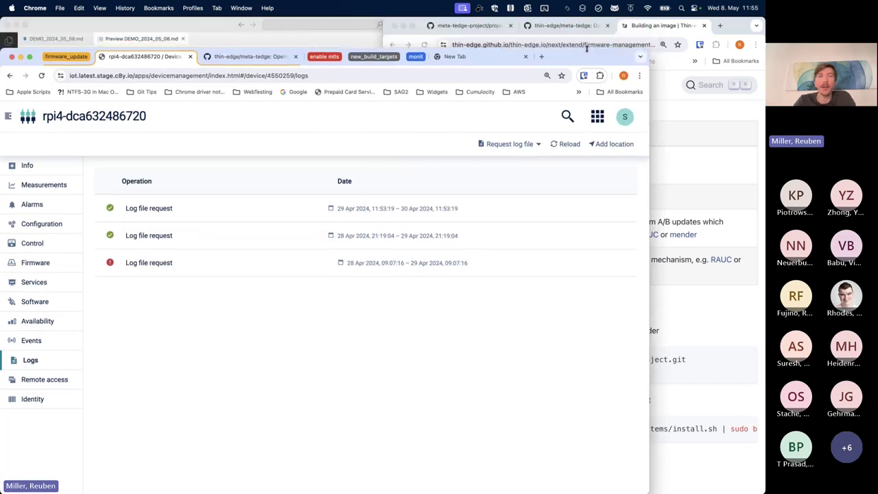
{"action": "left_click", "coordinate": [55, 57]}
{"action": "left_click", "coordinate": [114, 57]}
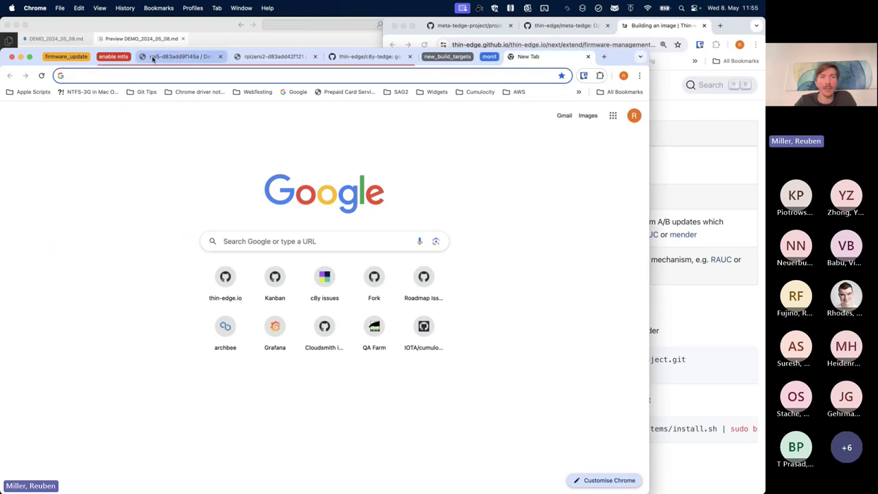
{"action": "left_click", "coordinate": [148, 57]}
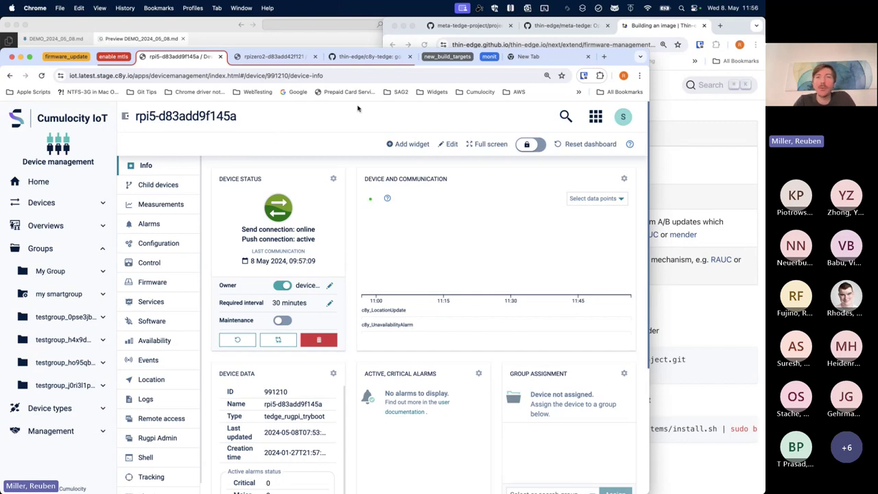
- Switch to iTerm2's 'using mtls locally' window and try typing a c8y tedge bootstrap command
{"action": "key", "text": "super+Tab"}
{"action": "key", "text": "Tab"}
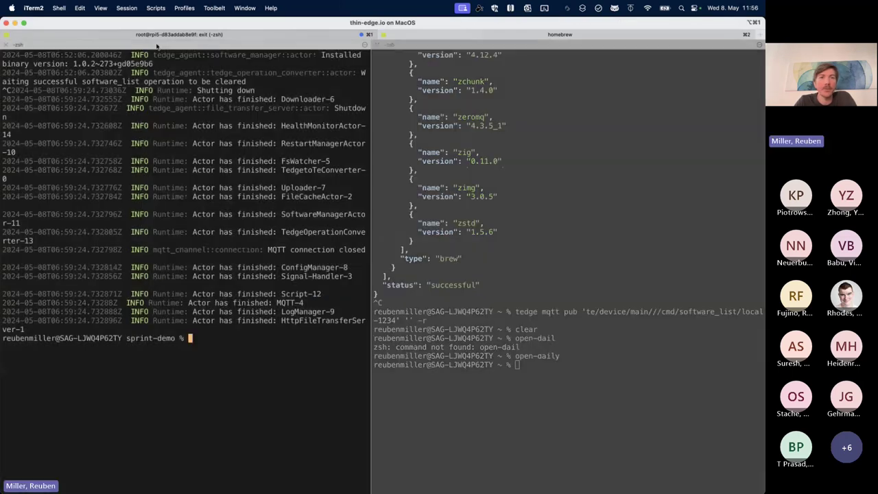
{"action": "key", "text": "super+grave"}
{"action": "key", "text": "super+grave"}
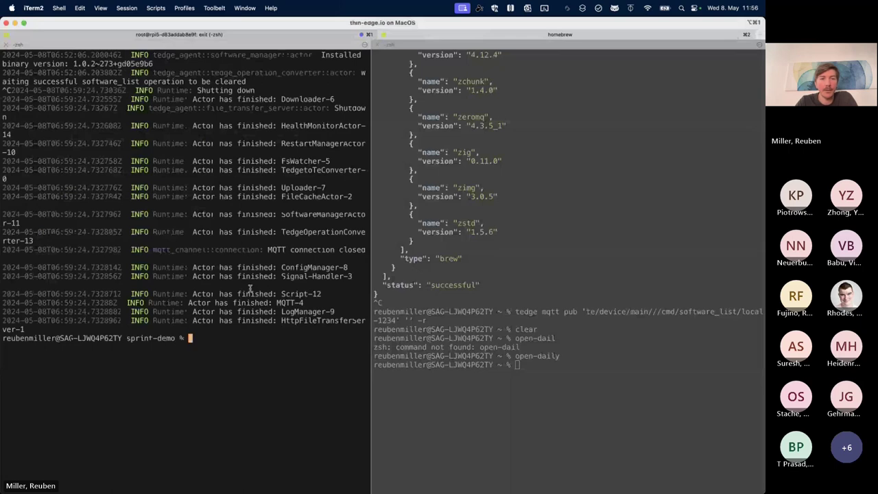
{"action": "key", "text": "Up"}
{"action": "key", "text": "super+grave"}
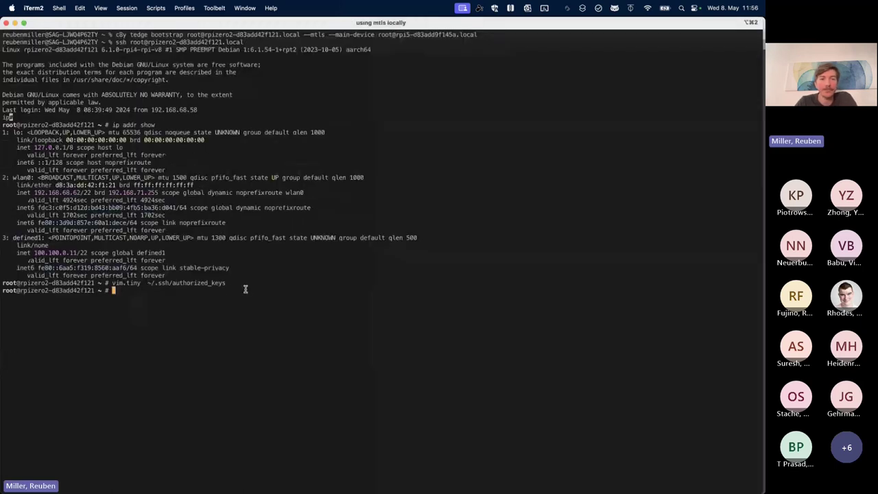
{"action": "type", "text": "c8y tedge"}
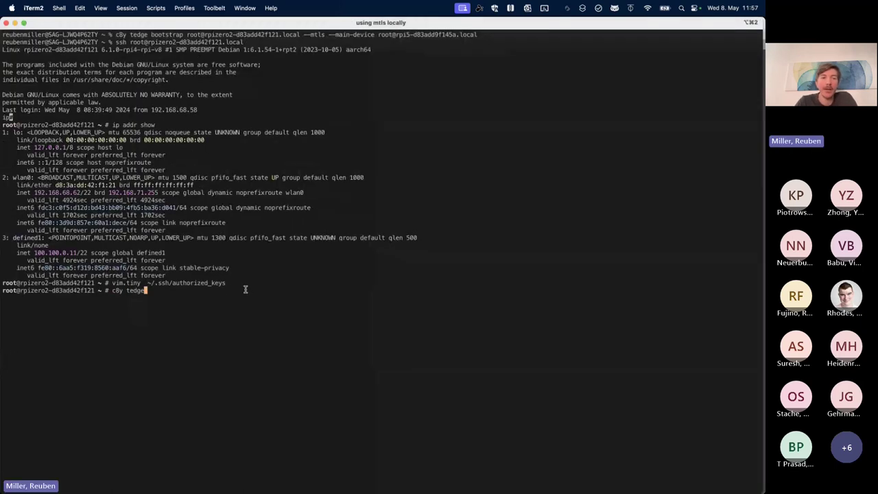
{"action": "key", "text": "ctrl+u"}
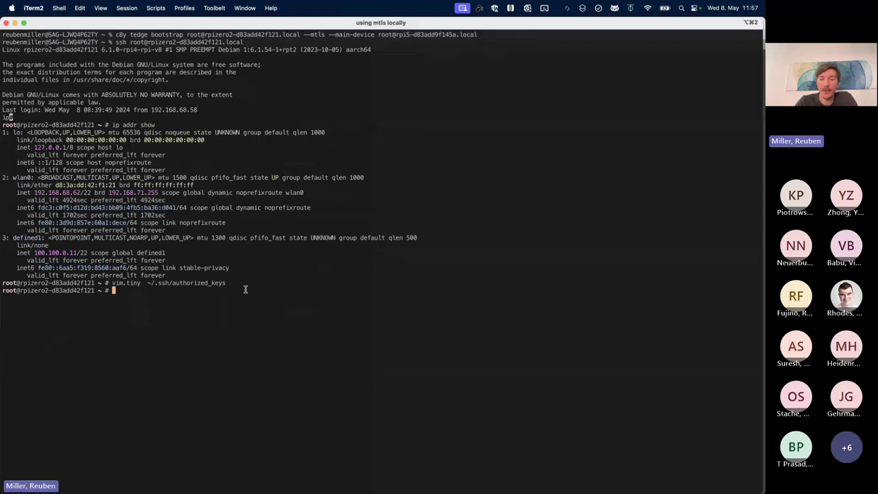
{"action": "key", "text": "ctrl+l"}
{"action": "type", "text": "c"}
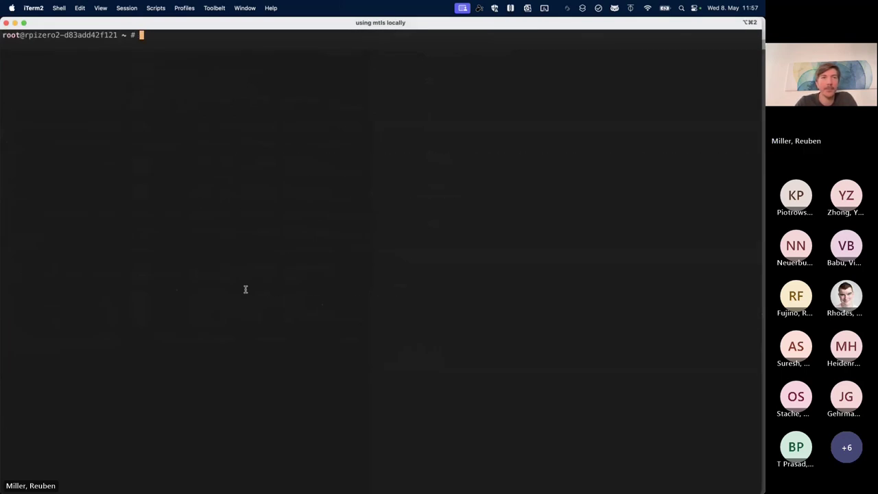
{"action": "type", "text": "8y tedge boot"}
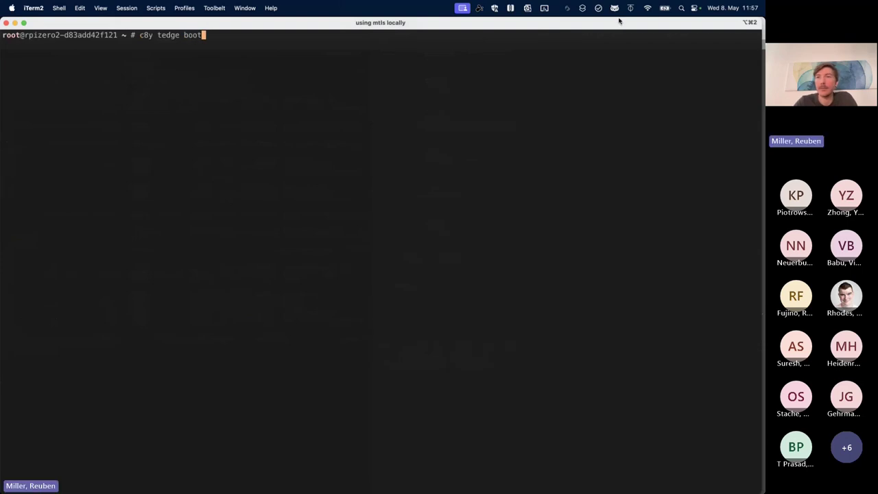
{"action": "left_click_drag", "start_coordinate": [619, 18], "coordinate": [621, 55]}
{"action": "type", "text": "s"}
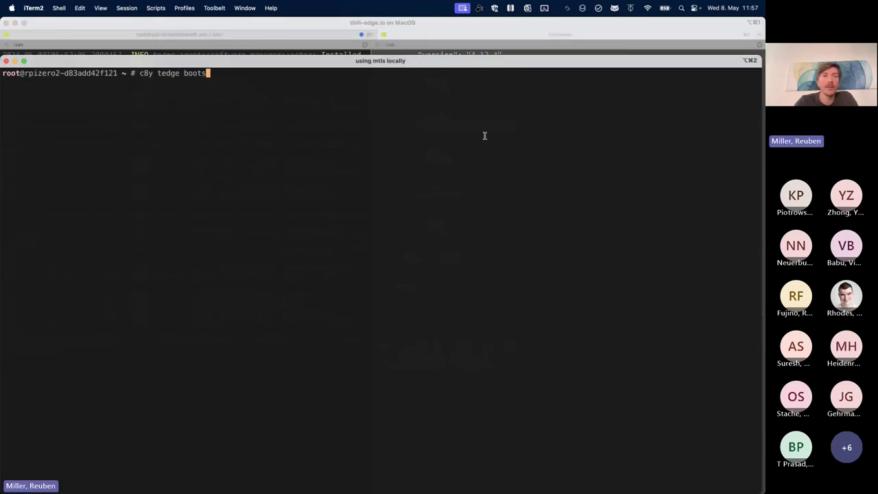
{"action": "key", "text": "Tab"}
{"action": "key", "text": "BackSpace"}
{"action": "key", "text": "BackSpace"}
{"action": "key", "text": "BackSpace"}
{"action": "key", "text": "BackSpace"}
{"action": "key", "text": "BackSpace"}
{"action": "key", "text": "BackSpace"}
{"action": "key", "text": "BackSpace"}
{"action": "key", "text": "BackSpace"}
{"action": "key", "text": "BackSpace"}
{"action": "key", "text": "BackSpace"}
{"action": "key", "text": "BackSpace"}
{"action": "key", "text": "BackSpace"}
{"action": "key", "text": "BackSpace"}
{"action": "key", "text": "BackSpace"}
{"action": "key", "text": "BackSpace"}
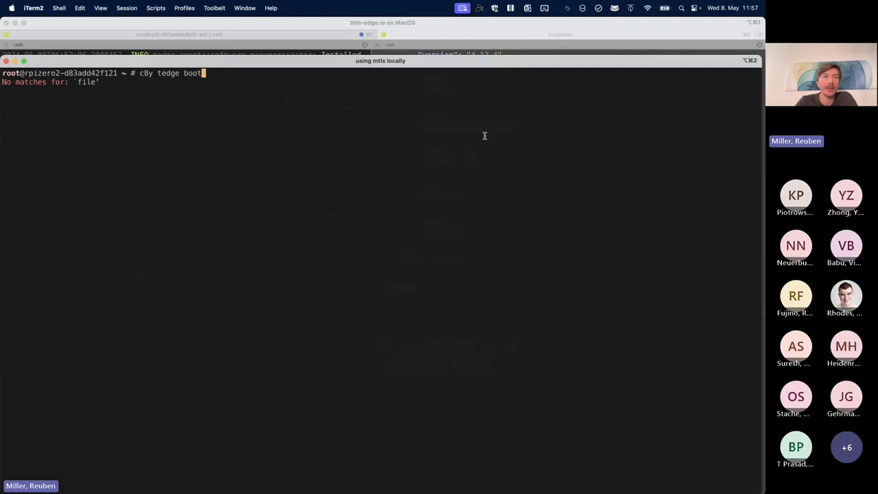
- Exit the rpizero2 SSH session, clear the screen, and tab-complete 'c8y tedge bootstrap'
{"action": "type", "text": "exit"}
{"action": "key", "text": "Return"}
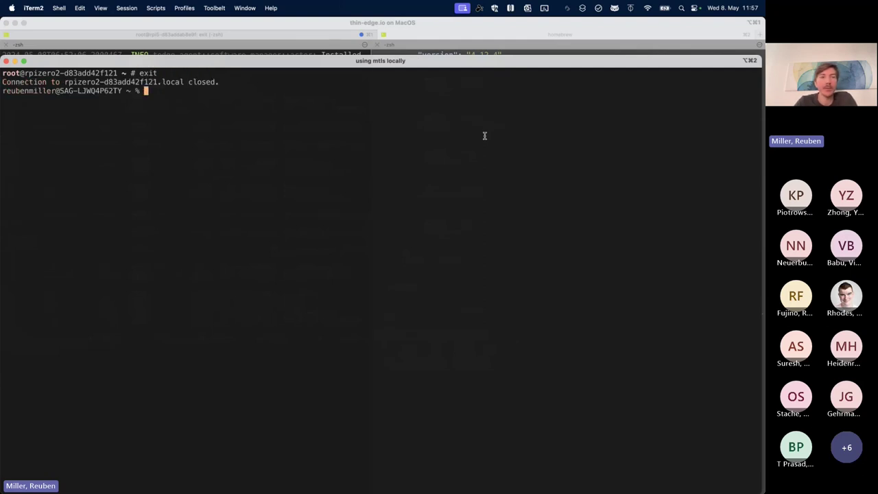
{"action": "type", "text": "clear"}
{"action": "key", "text": "Return"}
{"action": "type", "text": "dg"}
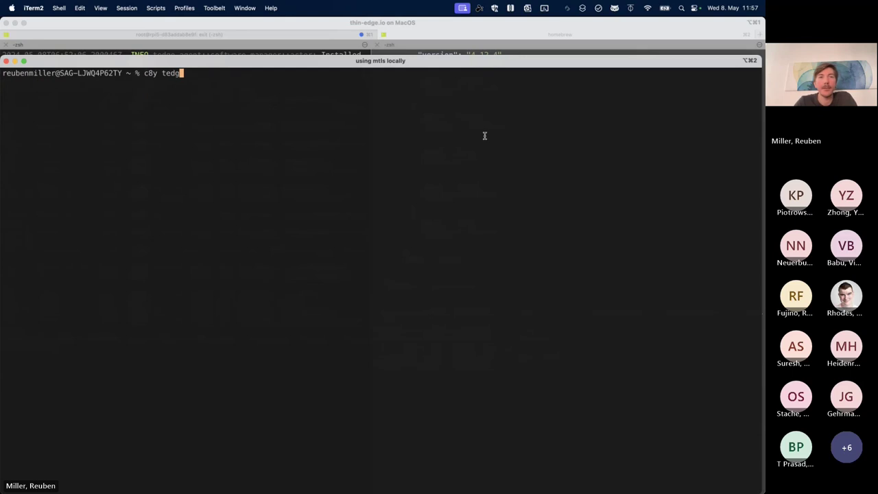
{"action": "type", "text": "e"}
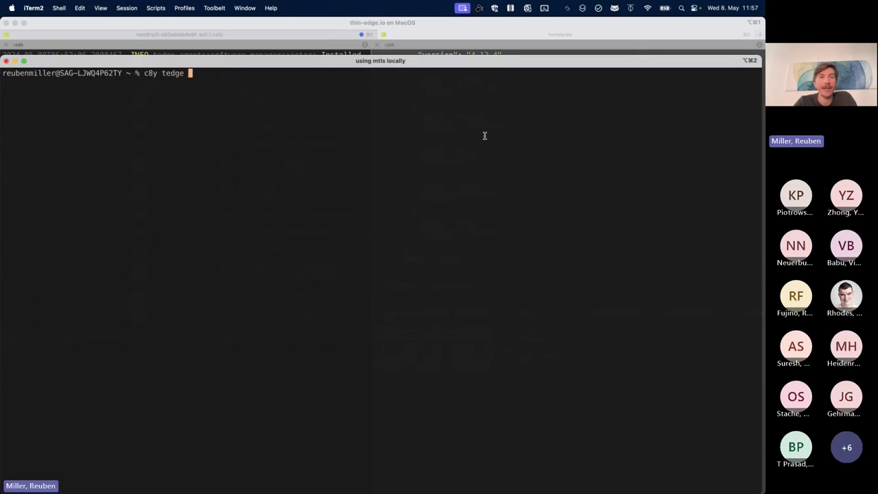
{"action": "key", "text": "Tab"}
{"action": "type", "text": "b"}
{"action": "key", "text": "Tab"}
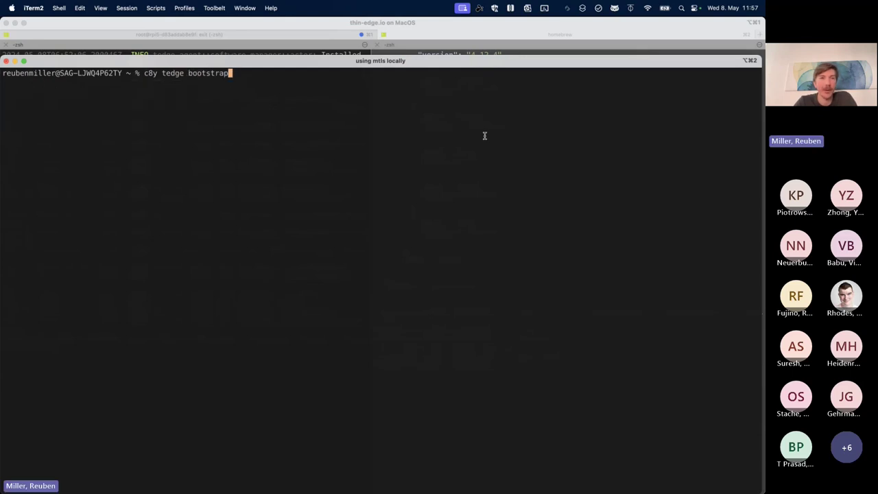
{"action": "type", "text": "--e"}
{"action": "key", "text": "BackSpace"}
- Show the c8y tedge bootstrap help text and scroll through it
{"action": "type", "text": "help"}
{"action": "key", "text": "Return"}
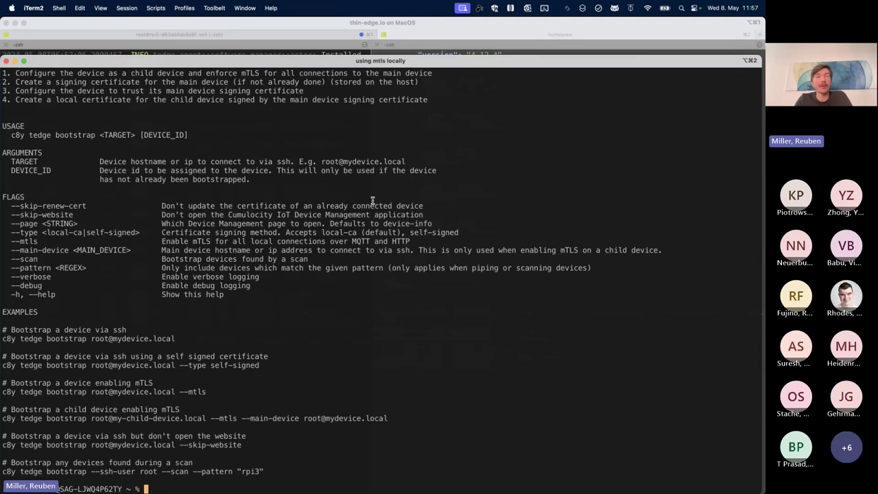
{"action": "scroll", "coordinate": [373, 201], "scroll_direction": "up", "scroll_amount": 5}
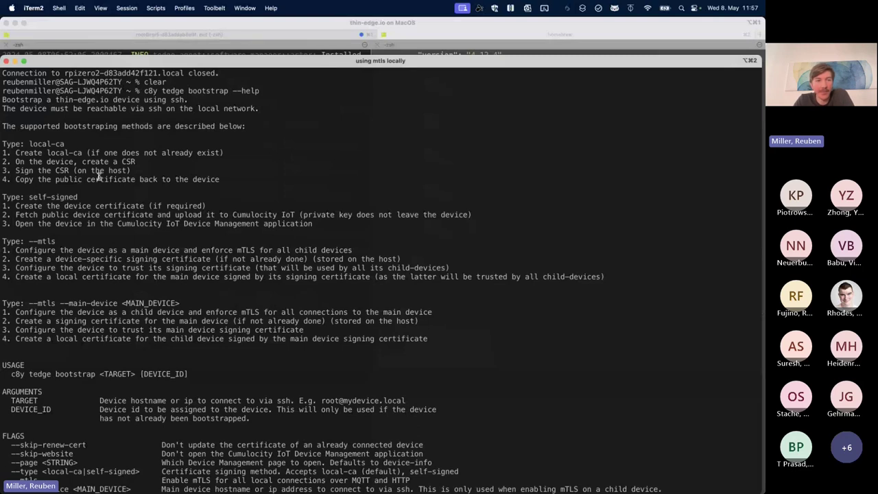
{"action": "scroll", "coordinate": [177, 255], "scroll_direction": "down", "scroll_amount": 5}
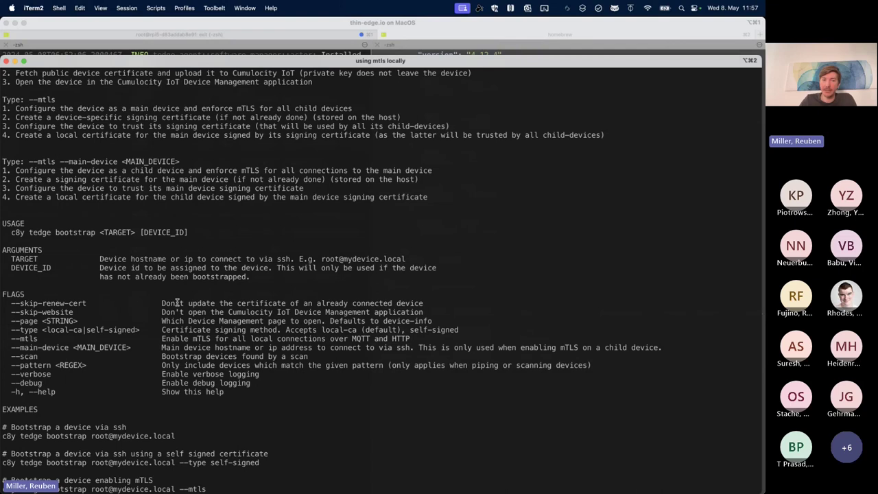
{"action": "scroll", "coordinate": [230, 356], "scroll_direction": "down", "scroll_amount": 4}
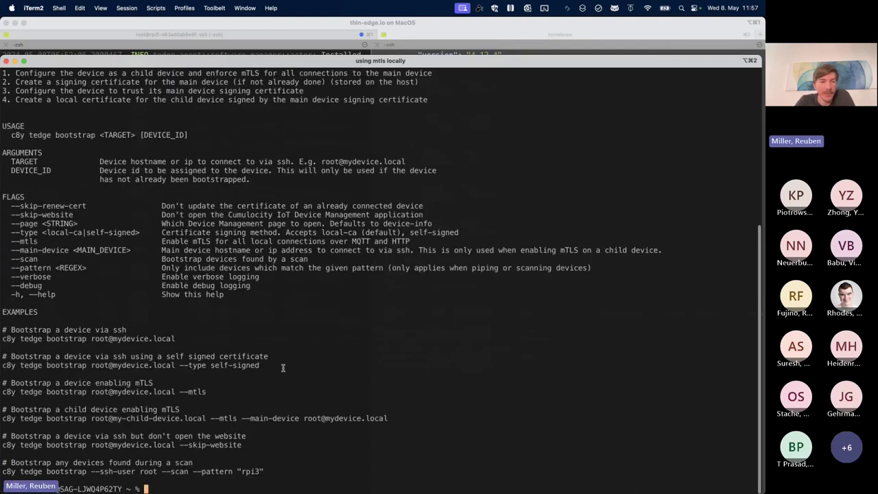
{"action": "left_click_drag", "start_coordinate": [208, 392], "coordinate": [180, 392]}
{"action": "left_click", "coordinate": [238, 383]}
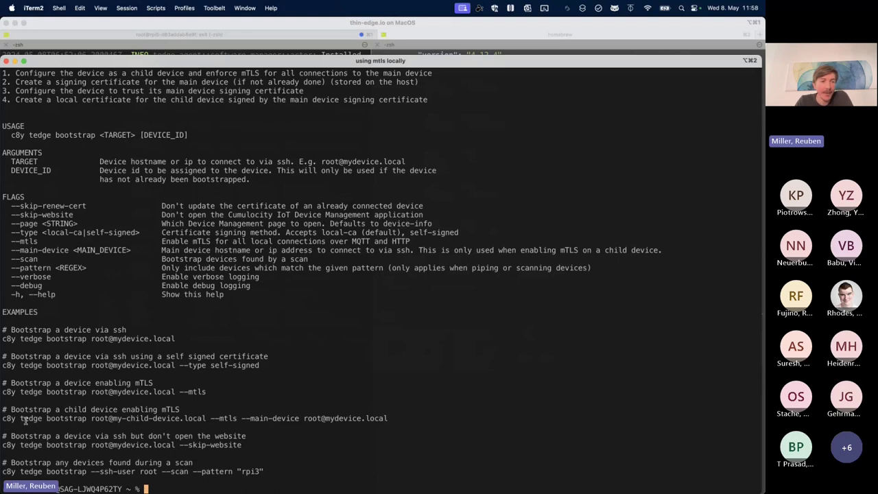
{"action": "left_click_drag", "start_coordinate": [3, 418], "coordinate": [388, 419]}
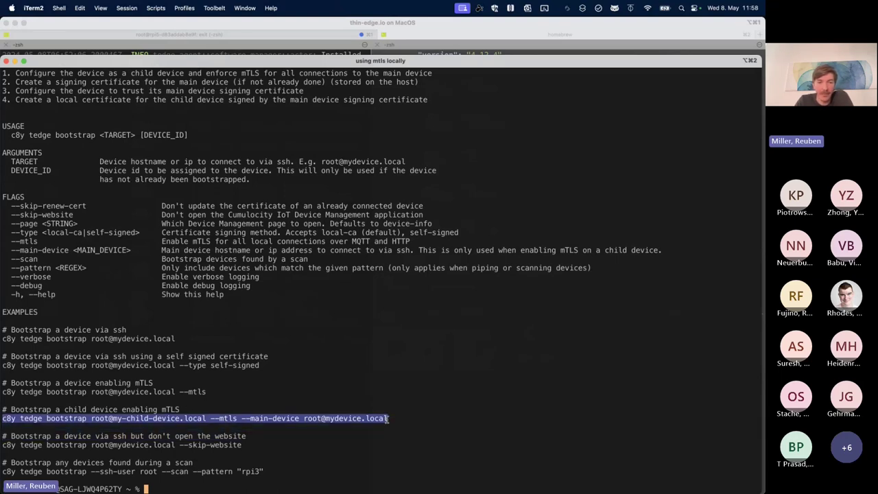
{"action": "left_click", "coordinate": [172, 419]}
{"action": "double_click", "coordinate": [170, 419]}
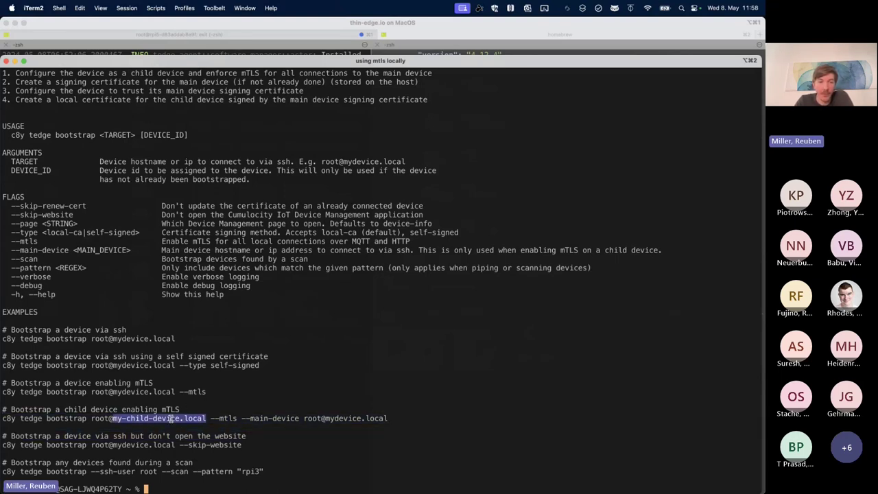
{"action": "left_click", "coordinate": [225, 419]}
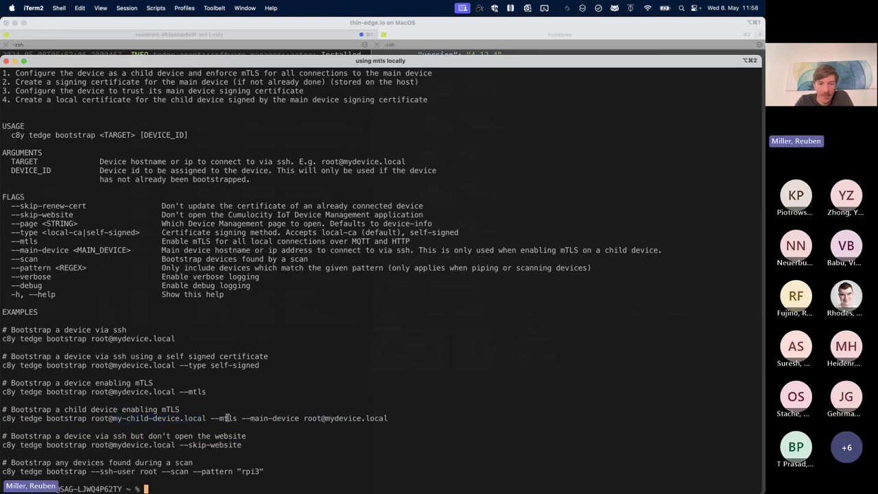
{"action": "double_click", "coordinate": [226, 418]}
{"action": "left_click_drag", "start_coordinate": [241, 419], "coordinate": [391, 418]}
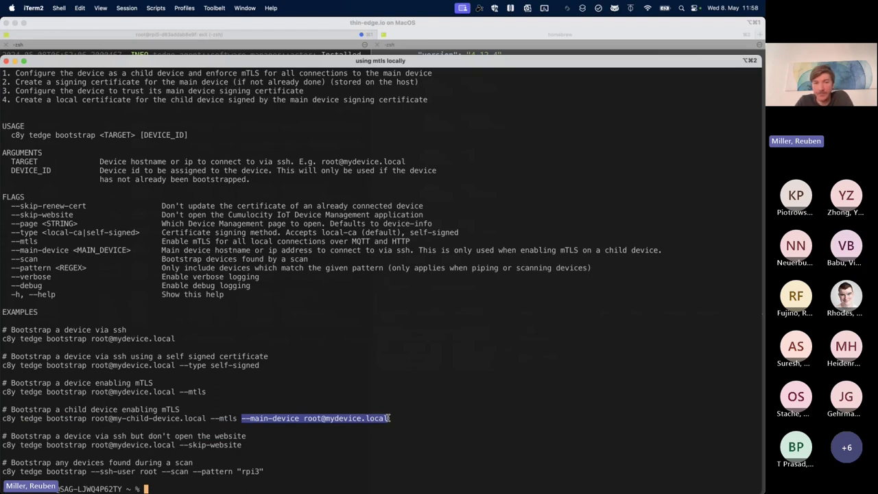
{"action": "key", "text": "super+Tab"}
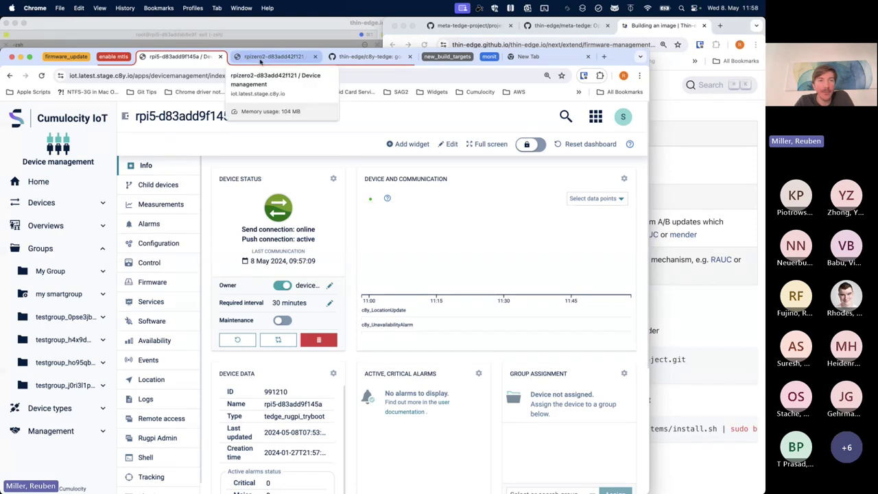
- Open child device rpizero2-d83add42f121 from rpi5's Child devices, copy its name, and start typing 'ssh root@'
{"action": "triple_click", "coordinate": [195, 120]}
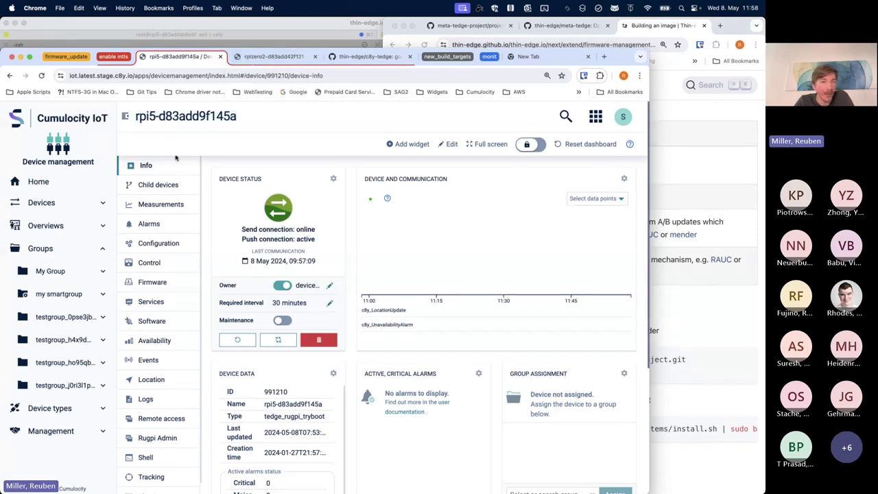
{"action": "left_click", "coordinate": [158, 185]}
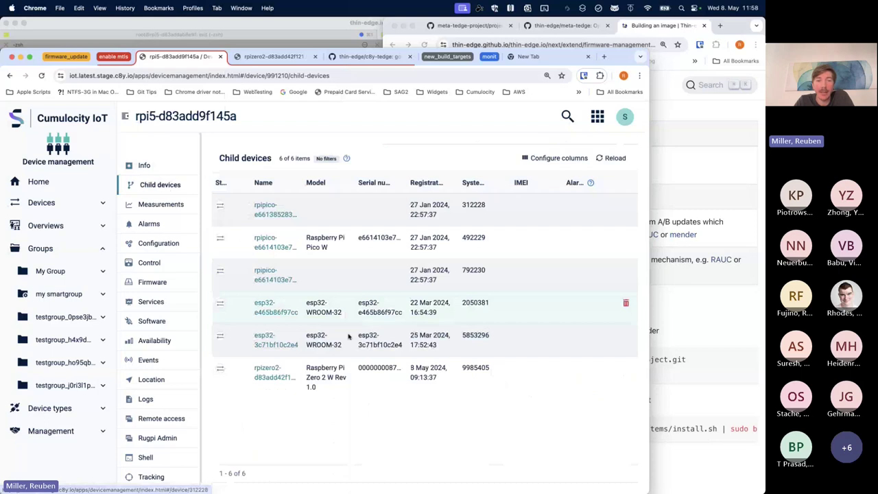
{"action": "left_click", "coordinate": [265, 371]}
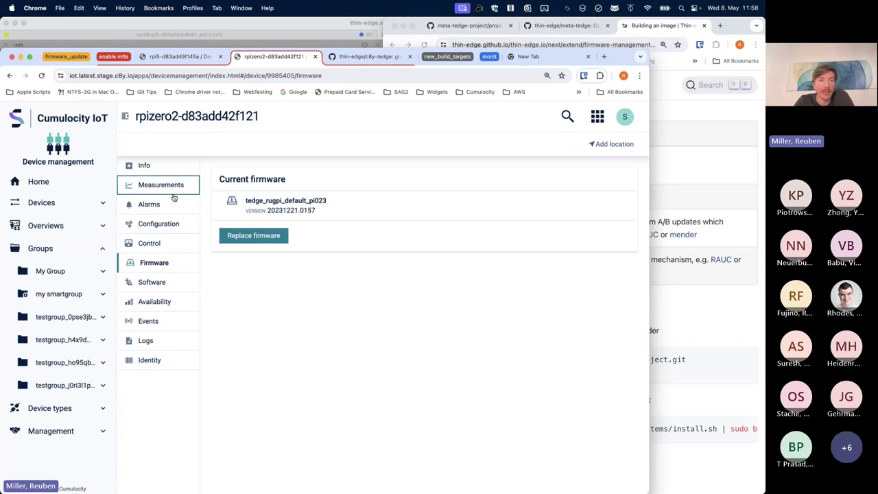
{"action": "left_click", "coordinate": [152, 172]}
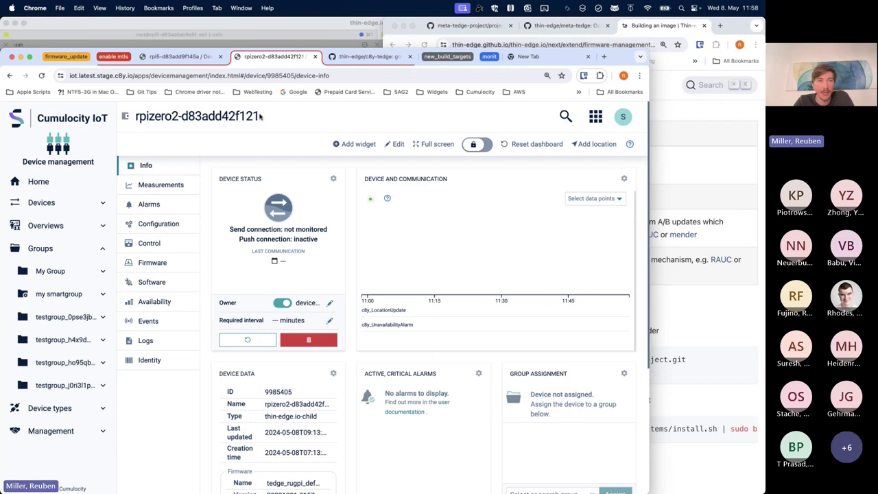
{"action": "left_click_drag", "start_coordinate": [259, 117], "coordinate": [136, 118]}
{"action": "key", "text": "super+c"}
{"action": "key", "text": "super+Tab"}
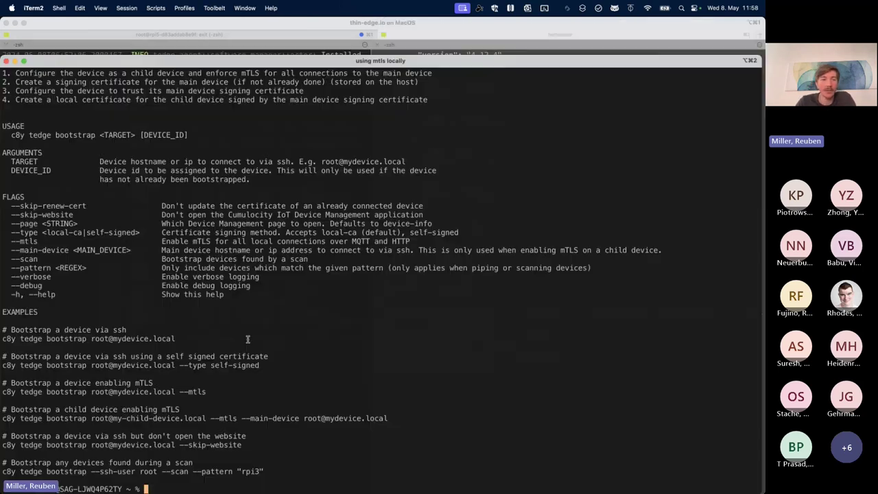
{"action": "key", "text": "super+k"}
{"action": "type", "text": "ss"}
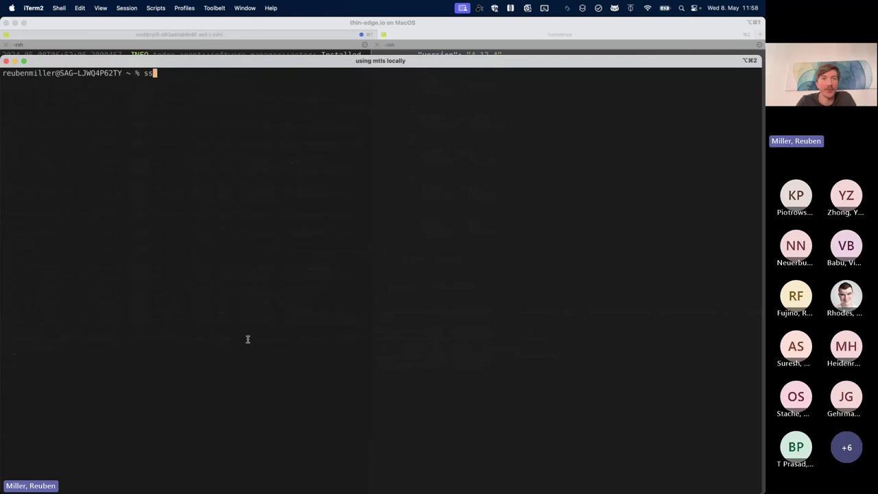
{"action": "type", "text": "h root@"}
- SSH into rpizero2-d83add42f121.local and run RUST_LOG=trace tedge mqtt sub '#'
{"action": "key", "text": "super+v"}
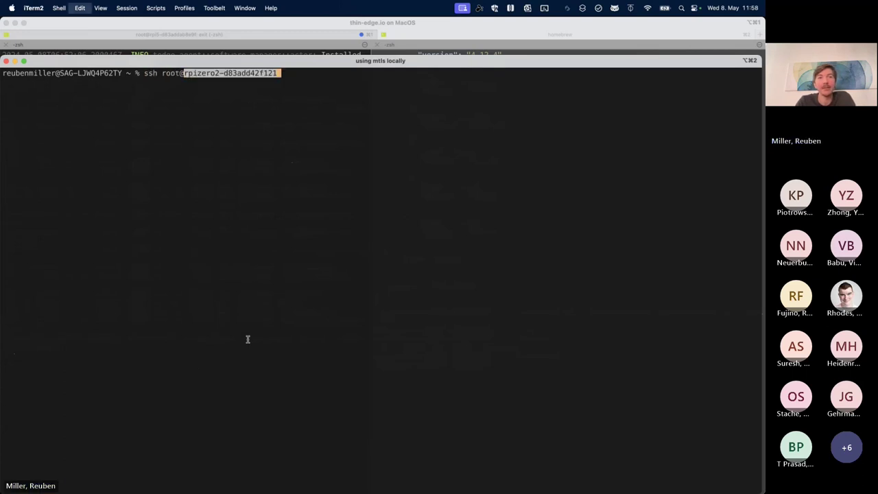
{"action": "type", "text": ".local"}
{"action": "key", "text": "Return"}
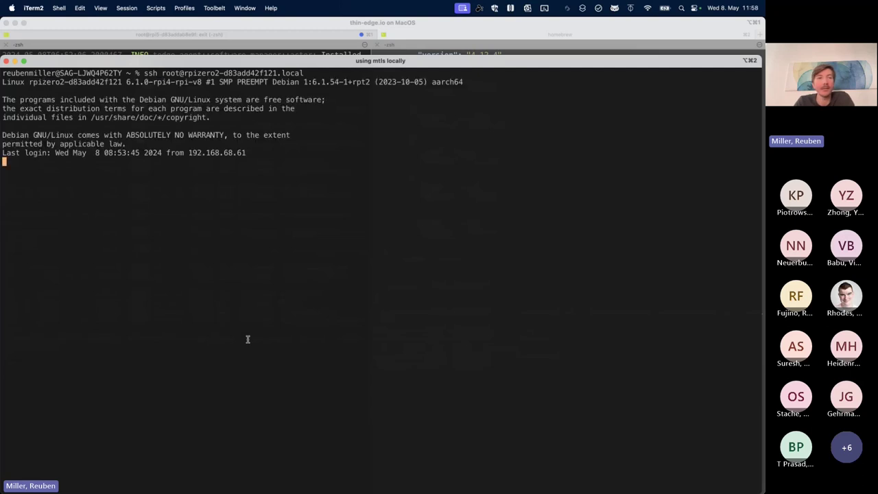
{"action": "type", "text": "clear"}
{"action": "key", "text": "Return"}
{"action": "type", "text": "RUS"}
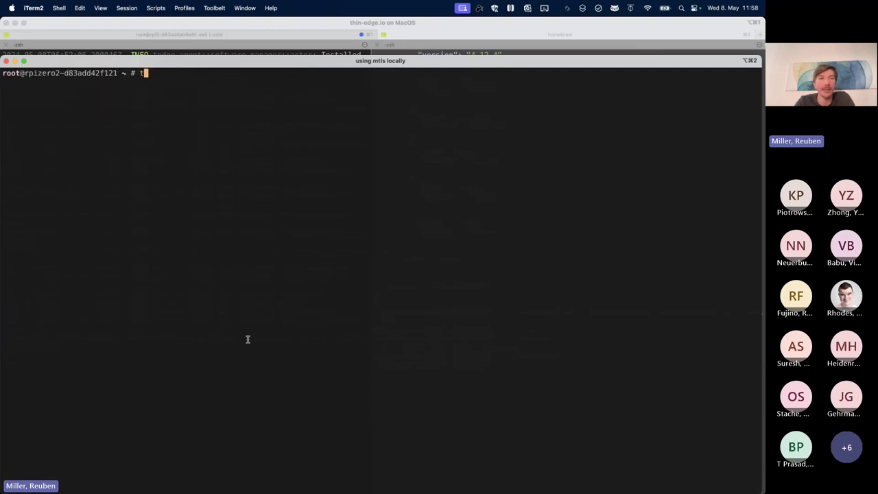
{"action": "type", "text": "T_LOG="}
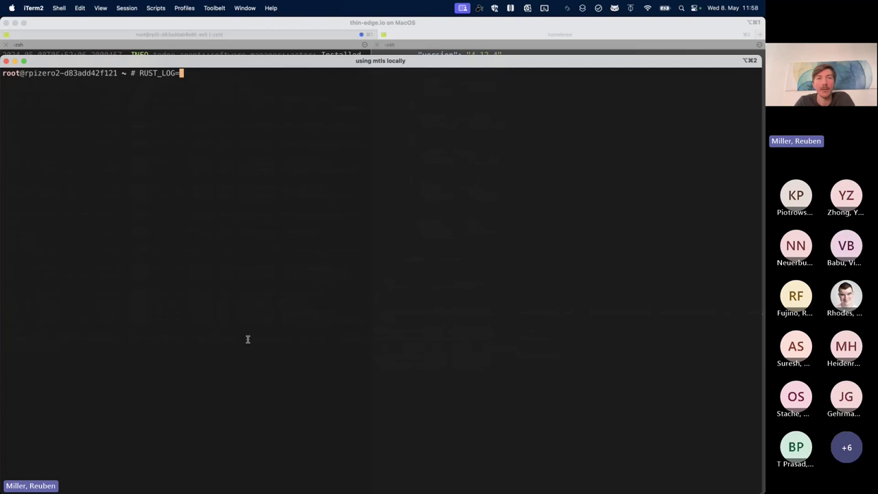
{"action": "type", "text": "trace tedge "}
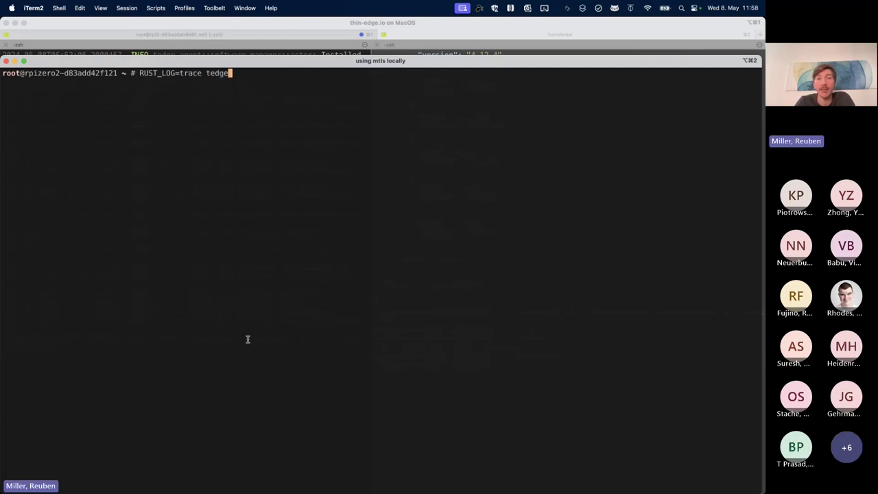
{"action": "type", "text": "mqtt su"}
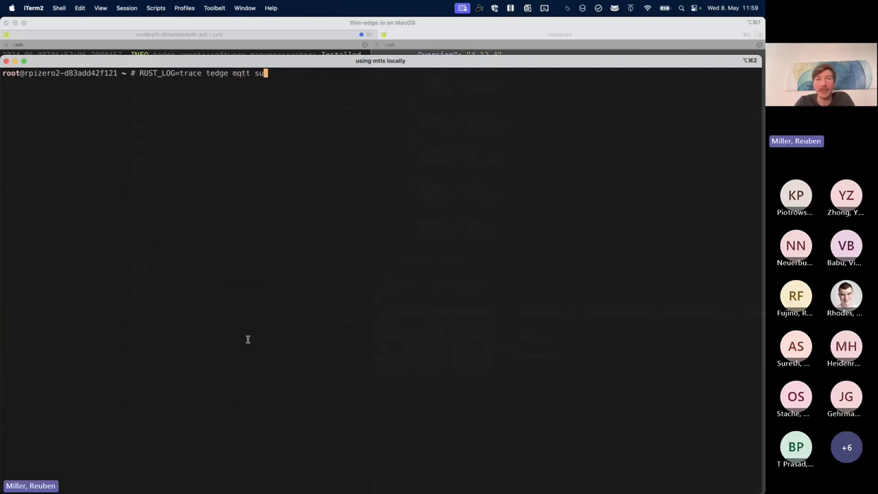
{"action": "type", "text": "b '#'"}
{"action": "key", "text": "Return"}
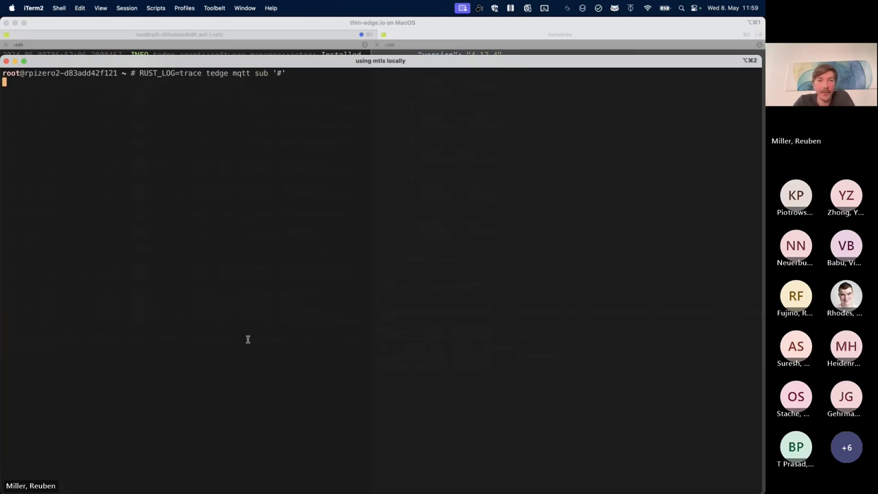
- Point out the broker IP, ClientHello and TLSv1_3 in the trace, then exit the session
{"action": "scroll", "coordinate": [244, 334], "scroll_direction": "up", "scroll_amount": 15}
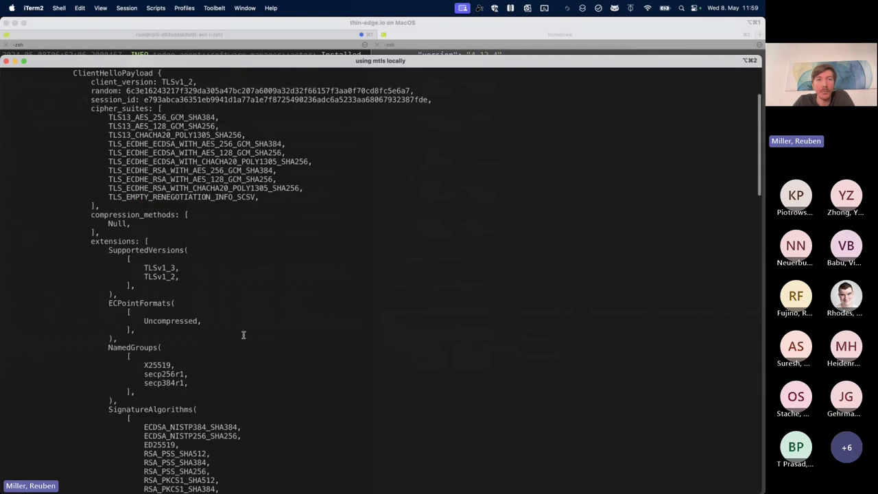
{"action": "double_click", "coordinate": [425, 109]}
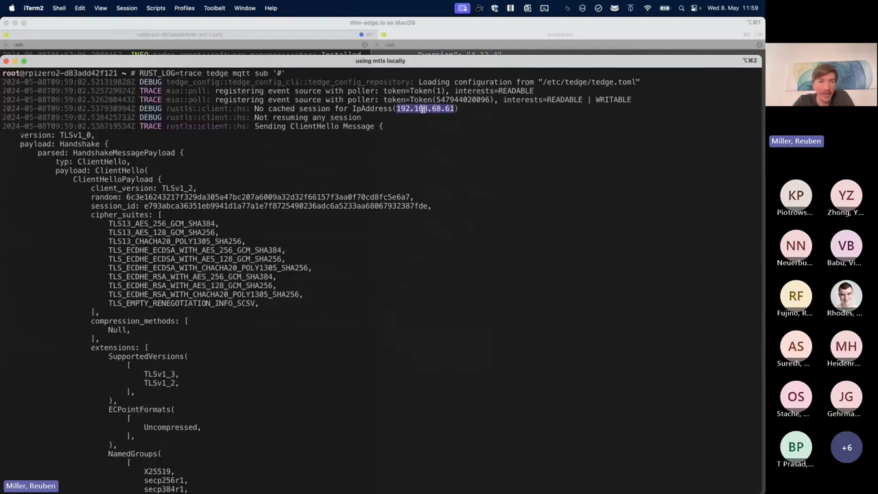
{"action": "left_click_drag", "start_coordinate": [260, 121], "coordinate": [333, 180]}
{"action": "scroll", "coordinate": [336, 300], "scroll_direction": "down", "scroll_amount": 20}
{"action": "scroll", "coordinate": [336, 299], "scroll_direction": "down", "scroll_amount": 5}
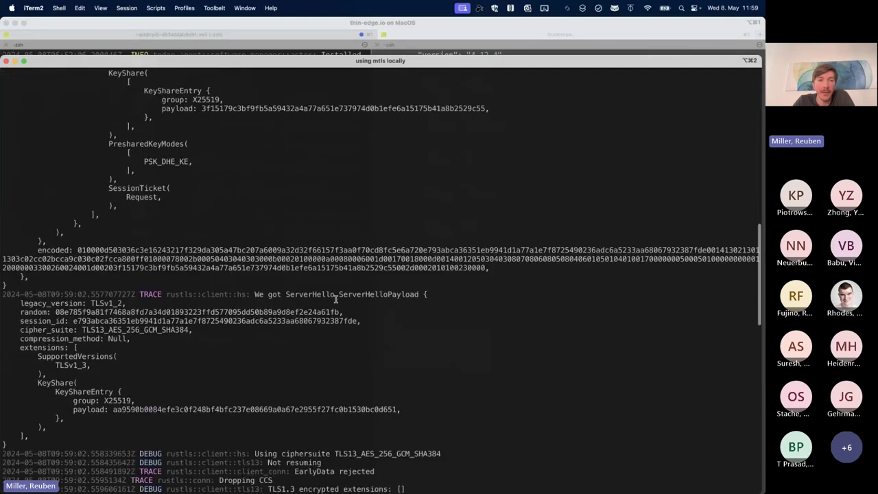
{"action": "double_click", "coordinate": [77, 365]}
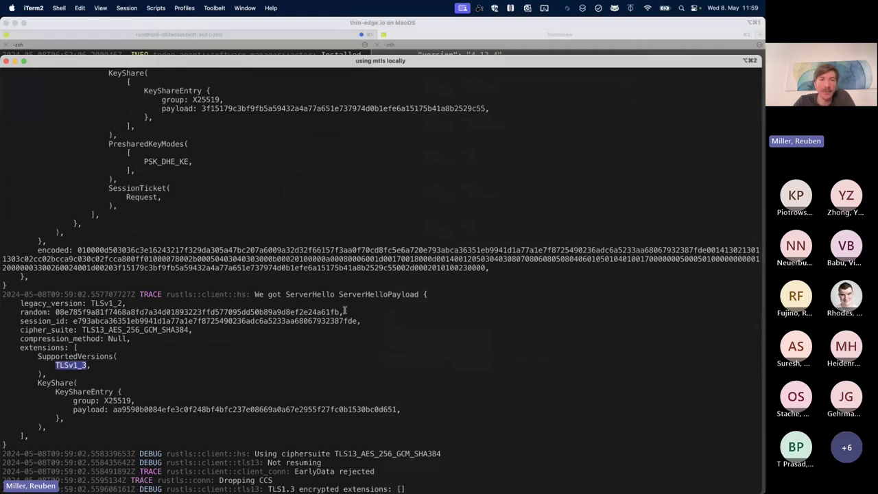
{"action": "scroll", "coordinate": [344, 310], "scroll_direction": "down", "scroll_amount": 10}
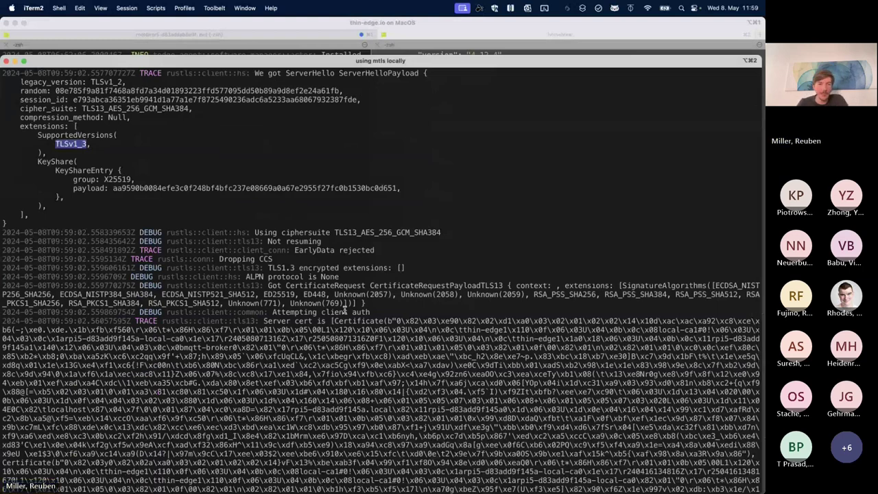
{"action": "left_click", "coordinate": [345, 310]}
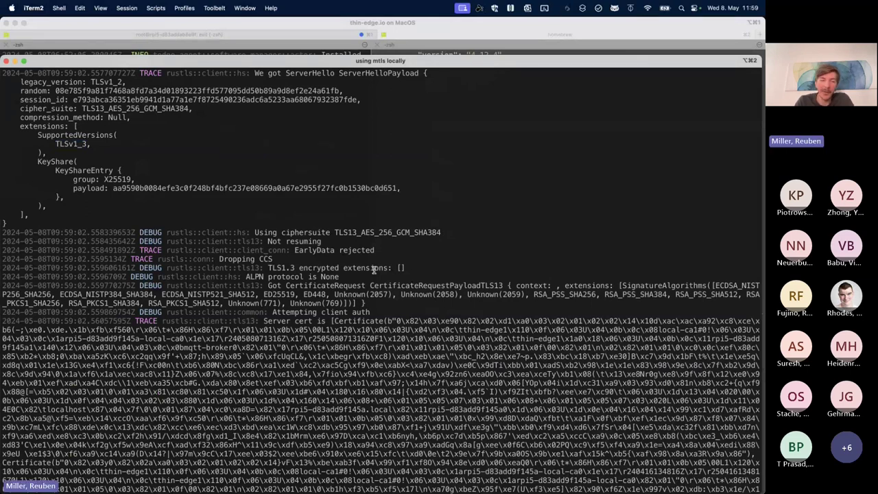
{"action": "key", "text": "ctrl+l"}
{"action": "type", "text": "exit"}
{"action": "key", "text": "Return"}
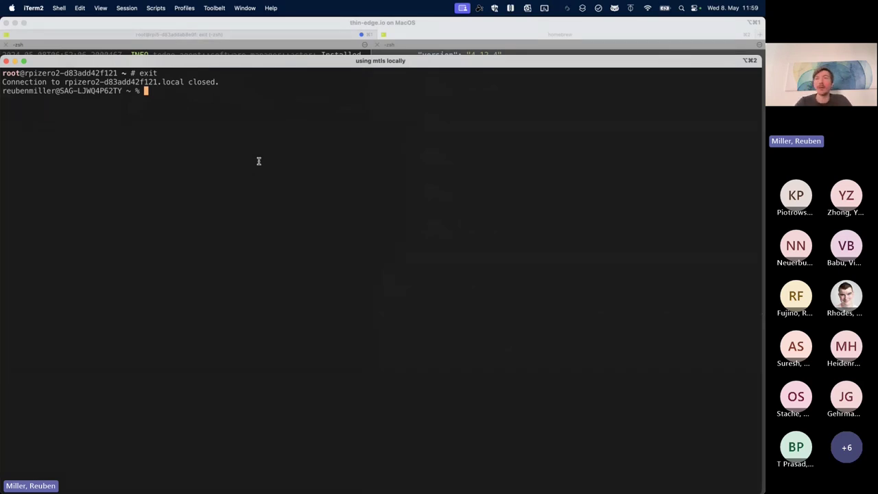
{"action": "key", "text": "super+Tab"}
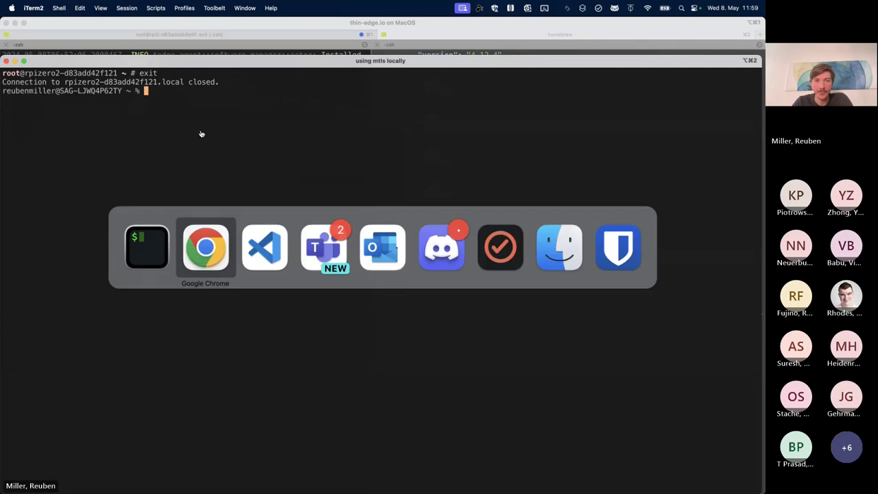
- Highlight the 'Additional build targets' item in the VS Code agenda preview, then return to Chrome
{"action": "key", "text": "super+Tab"}
{"action": "key", "text": "super+Tab"}
{"action": "key", "text": "super+shift+Tab"}
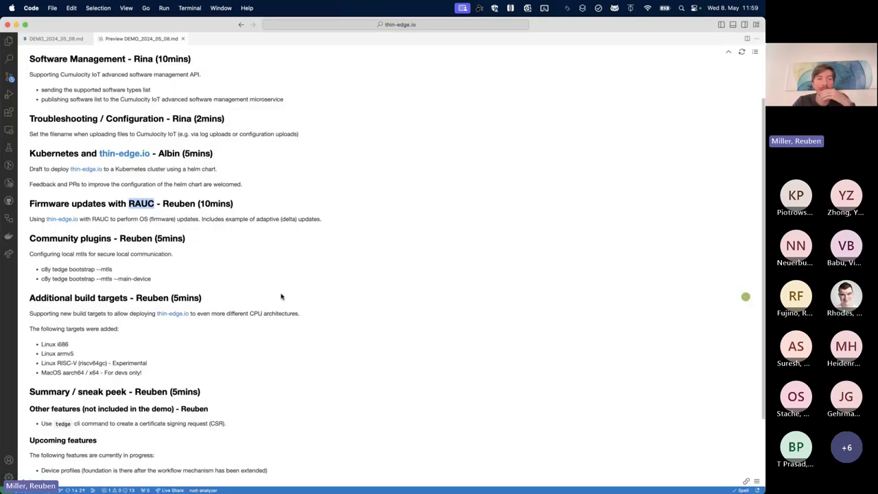
{"action": "scroll", "coordinate": [280, 296], "scroll_direction": "down", "scroll_amount": 3}
{"action": "left_click_drag", "start_coordinate": [31, 280], "coordinate": [131, 278]}
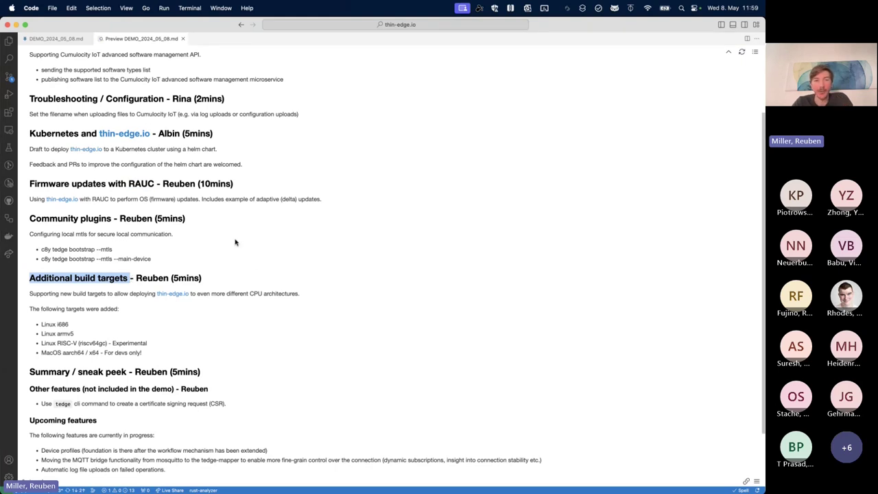
{"action": "key", "text": "super+Tab"}
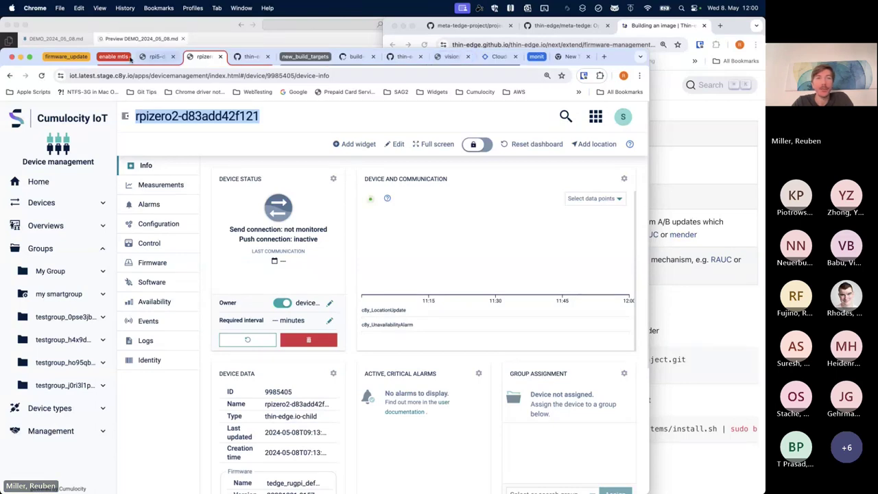
{"action": "left_click", "coordinate": [129, 59]}
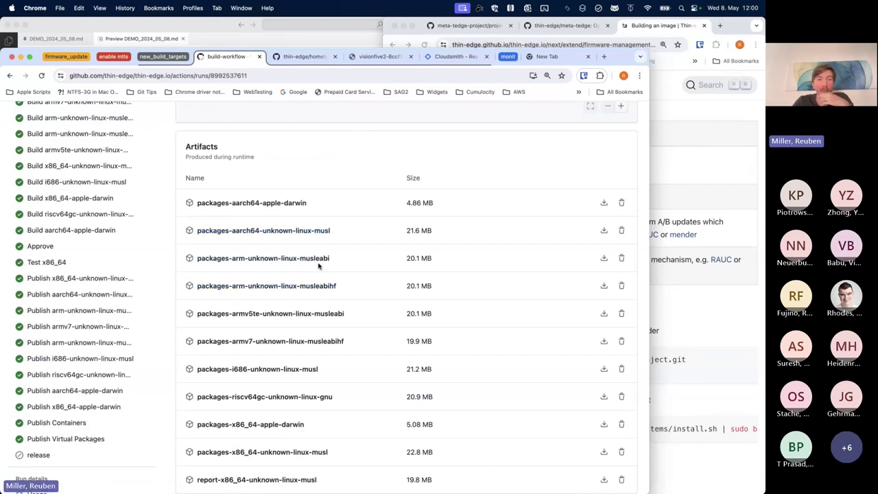
{"action": "scroll", "coordinate": [318, 266], "scroll_direction": "down", "scroll_amount": 1}
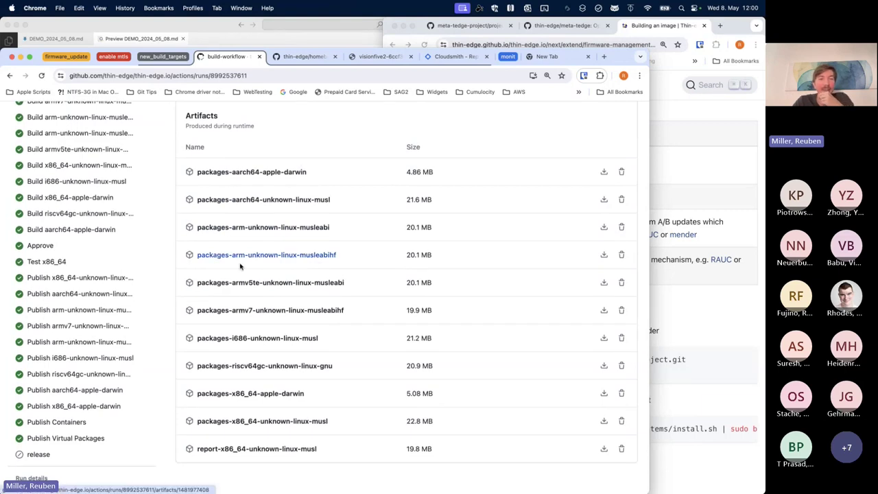
{"action": "left_click_drag", "start_coordinate": [177, 283], "coordinate": [346, 288]}
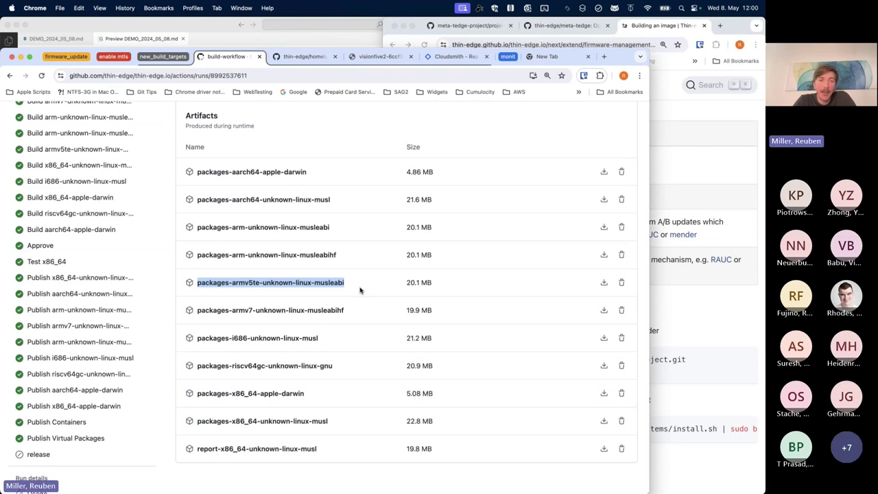
{"action": "left_click_drag", "start_coordinate": [328, 341], "coordinate": [195, 340]}
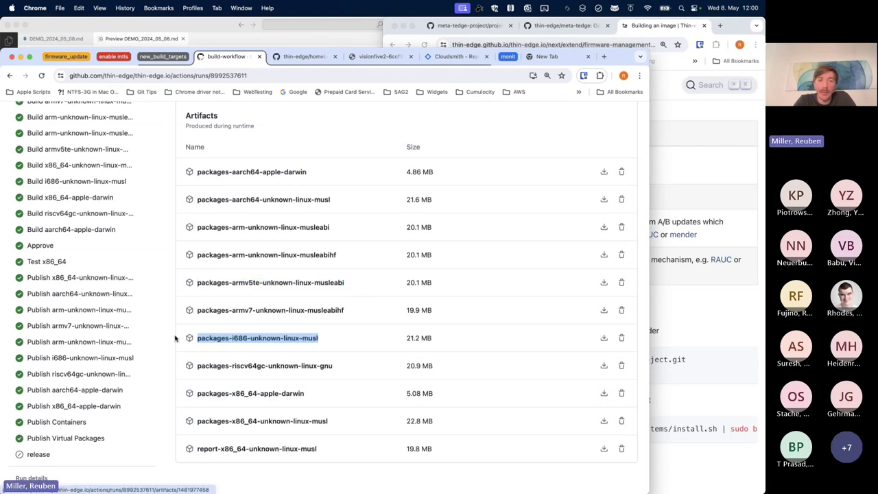
{"action": "left_click", "coordinate": [175, 339]}
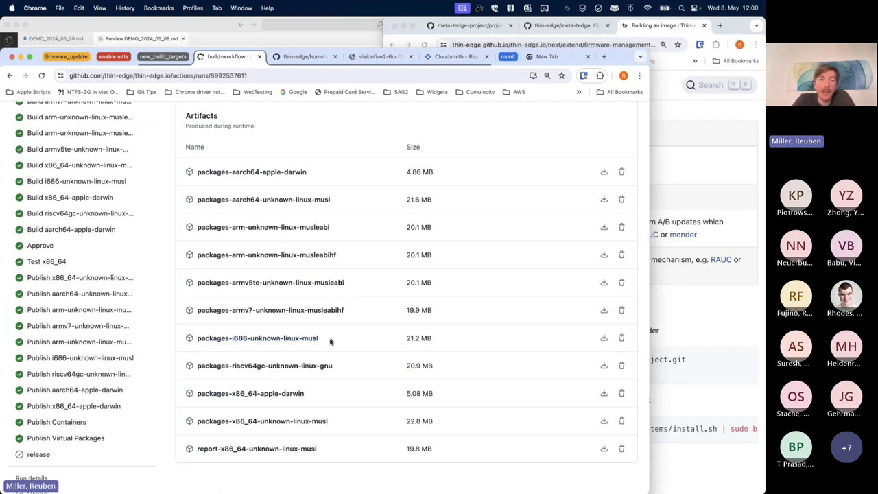
{"action": "left_click_drag", "start_coordinate": [346, 372], "coordinate": [190, 366]}
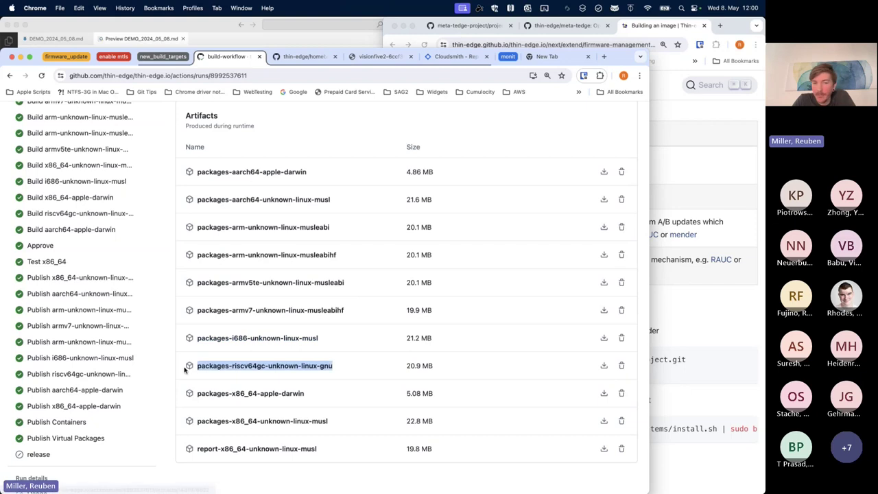
{"action": "left_click", "coordinate": [184, 369]}
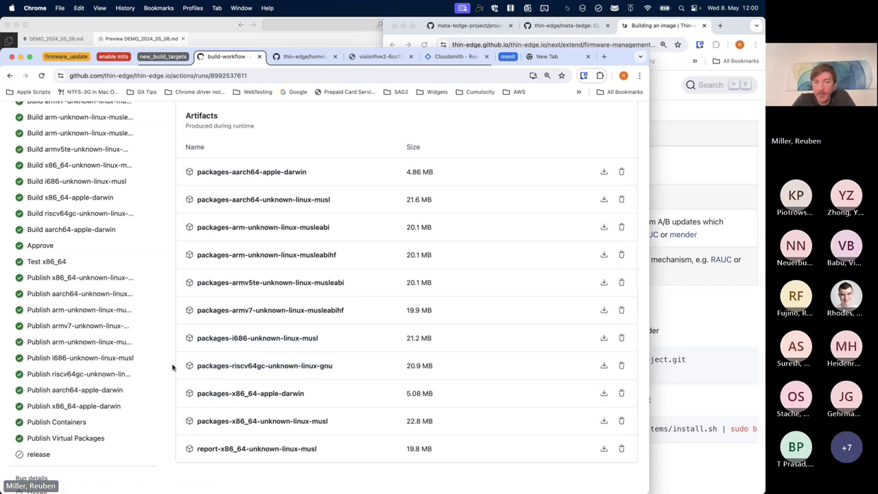
{"action": "left_click_drag", "start_coordinate": [190, 366], "coordinate": [349, 369]}
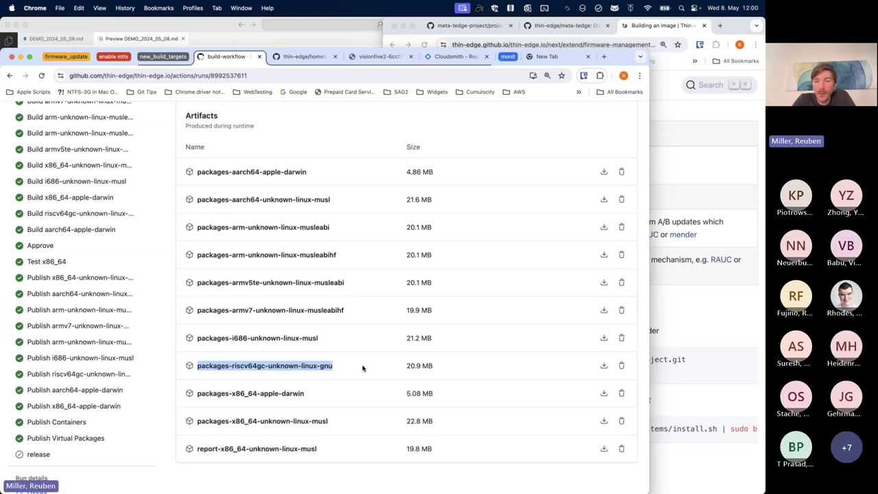
{"action": "left_click", "coordinate": [362, 367]}
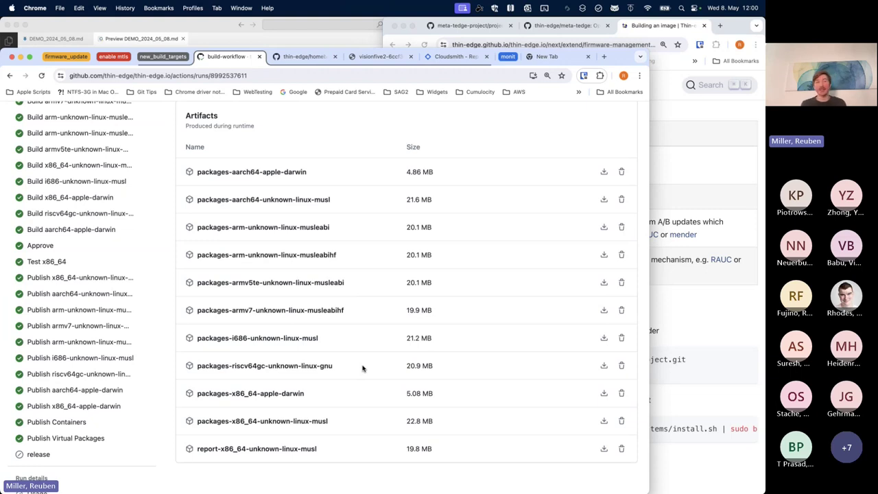
{"action": "triple_click", "coordinate": [196, 369]}
{"action": "left_click", "coordinate": [243, 355]}
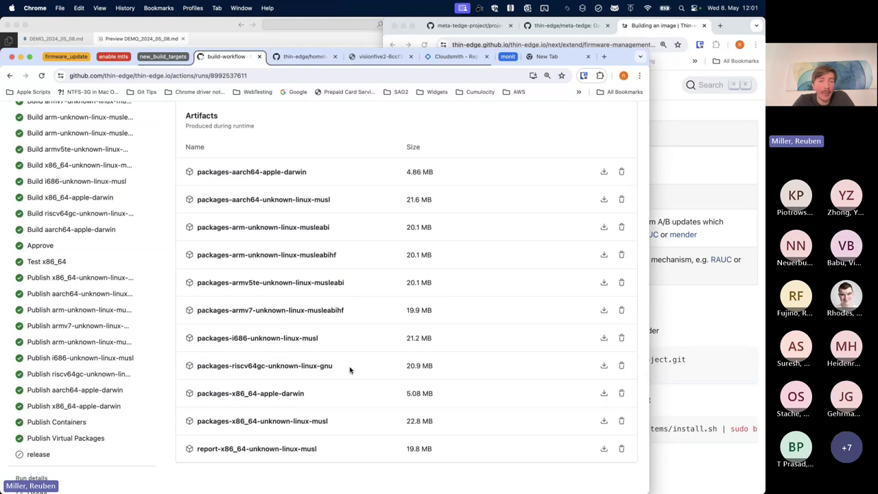
{"action": "left_click_drag", "start_coordinate": [349, 370], "coordinate": [209, 362]}
{"action": "left_click", "coordinate": [210, 362]}
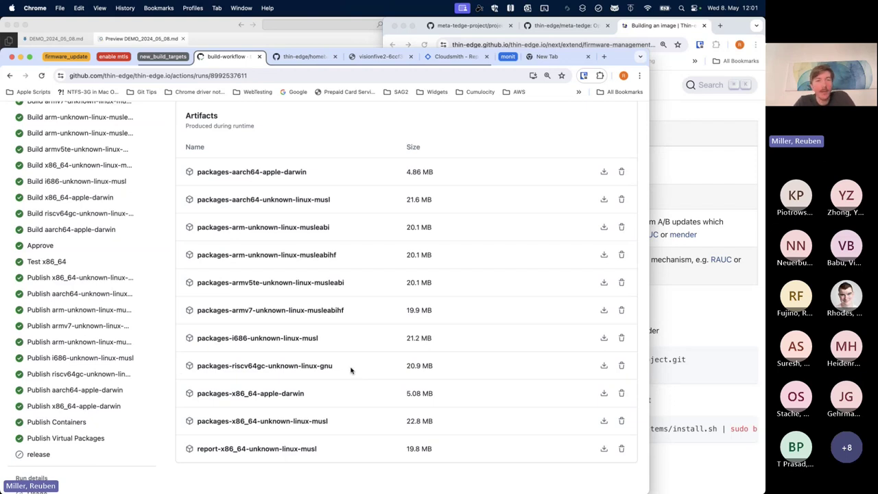
{"action": "left_click_drag", "start_coordinate": [319, 396], "coordinate": [197, 396]}
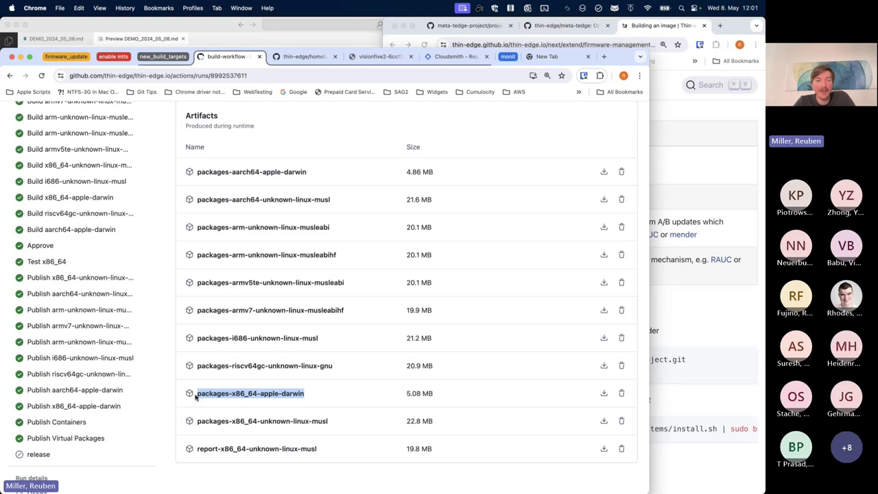
{"action": "left_click", "coordinate": [330, 393]}
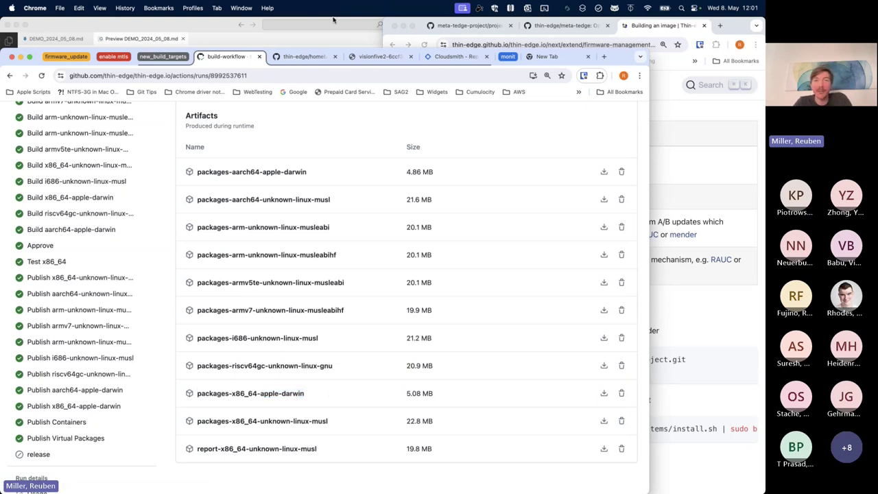
- Scroll the thin-edge/homebrew-tedge repository to its README Install section, then switch to iTerm2
{"action": "left_click", "coordinate": [309, 57]}
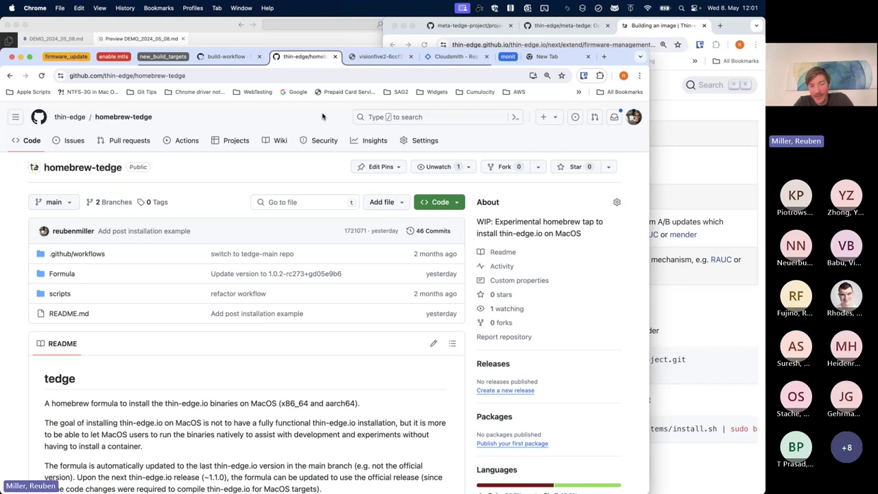
{"action": "scroll", "coordinate": [323, 117], "scroll_direction": "down", "scroll_amount": 3}
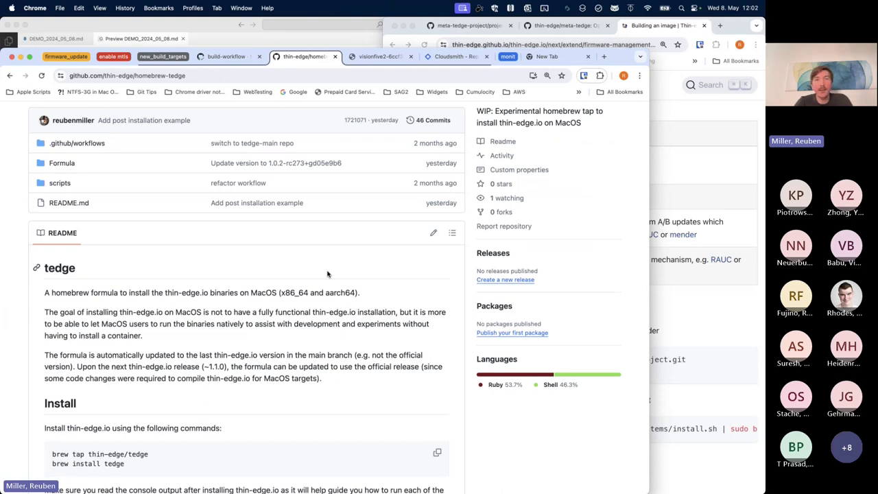
{"action": "key", "text": "super+Tab"}
{"action": "key", "text": "super+Tab"}
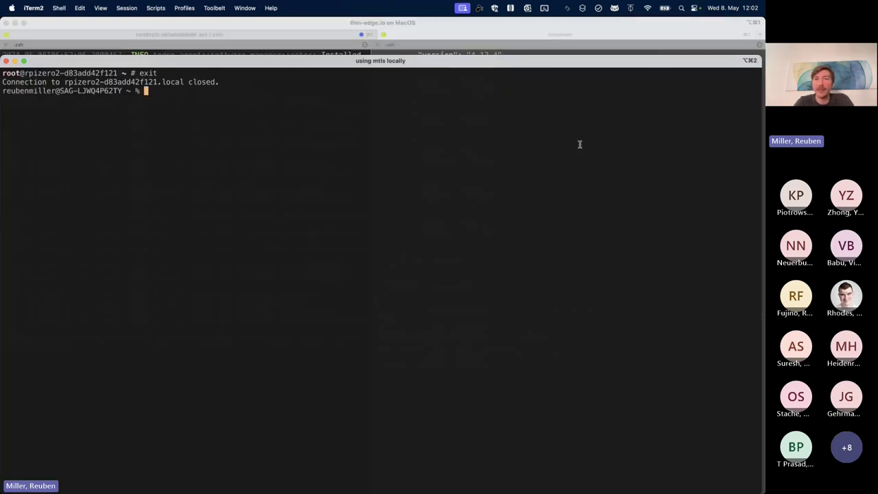
- In the homebrew shell, subscribe to all thin-edge MQTT topics with tedge mqtt sub '#'
{"action": "key", "text": "super+grave"}
{"action": "left_click", "coordinate": [487, 239]}
{"action": "key", "text": "super+k"}
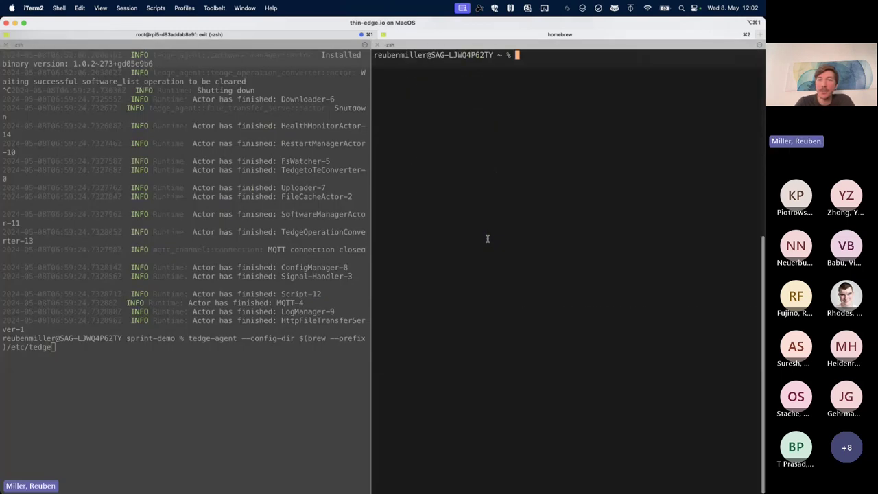
{"action": "type", "text": "tedge config"}
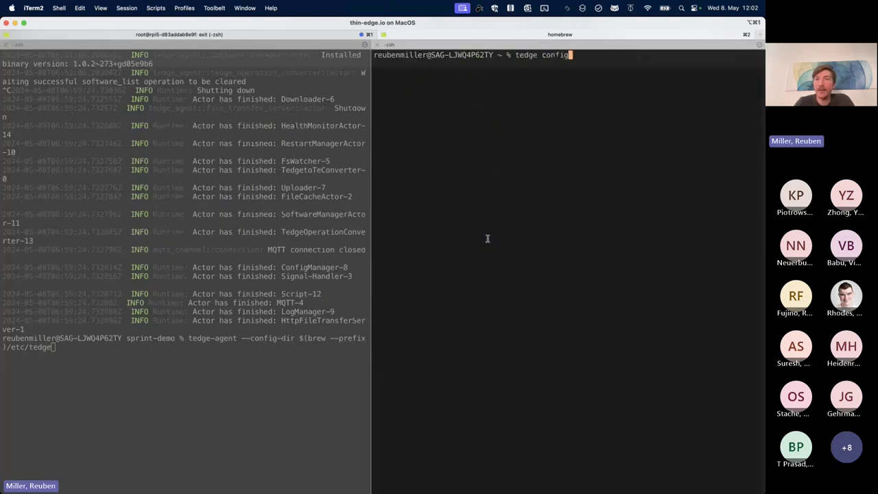
{"action": "type", "text": " sub '#'"}
{"action": "key", "text": "Return"}
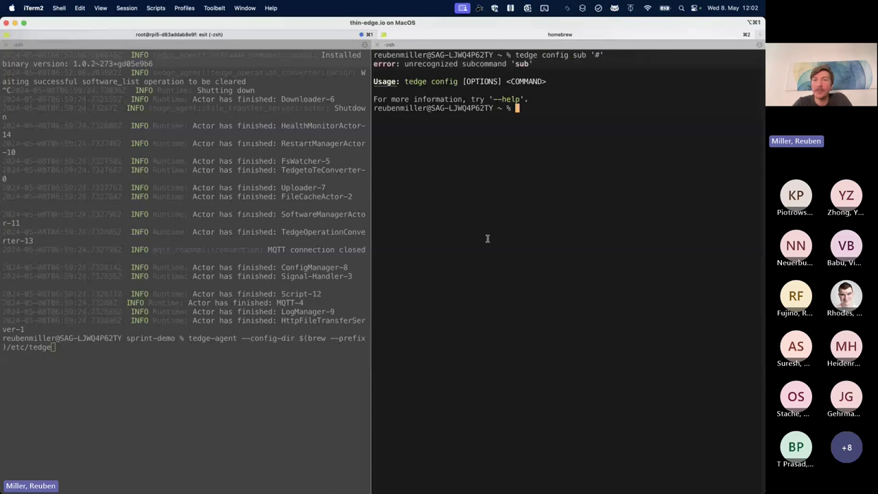
{"action": "key", "text": "Up"}
{"action": "key", "text": "BackSpace"}
{"action": "key", "text": "BackSpace"}
{"action": "key", "text": "BackSpace"}
{"action": "key", "text": "BackSpace"}
{"action": "key", "text": "BackSpace"}
{"action": "key", "text": "BackSpace"}
{"action": "key", "text": "BackSpace"}
{"action": "key", "text": "BackSpace"}
{"action": "key", "text": "BackSpace"}
{"action": "key", "text": "BackSpace"}
{"action": "key", "text": "BackSpace"}
{"action": "key", "text": "BackSpace"}
{"action": "key", "text": "BackSpace"}
{"action": "key", "text": "BackSpace"}
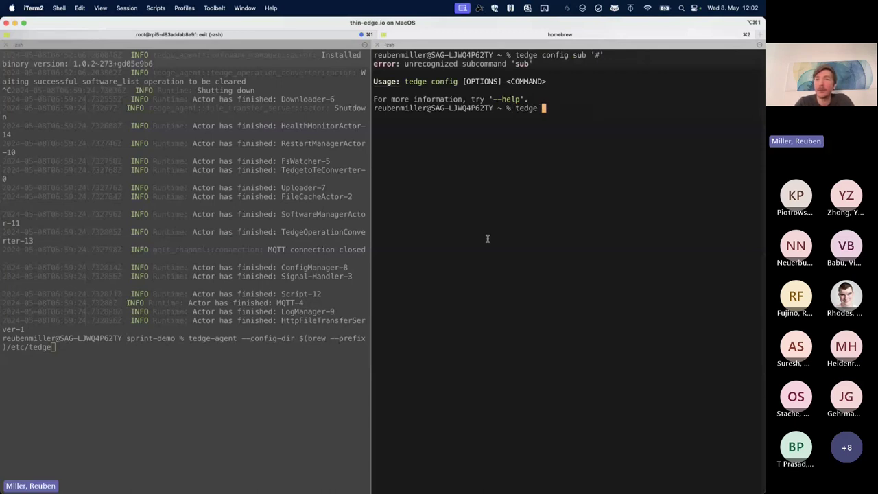
{"action": "type", "text": "mqtt sub '#'"}
{"action": "key", "text": "Return"}
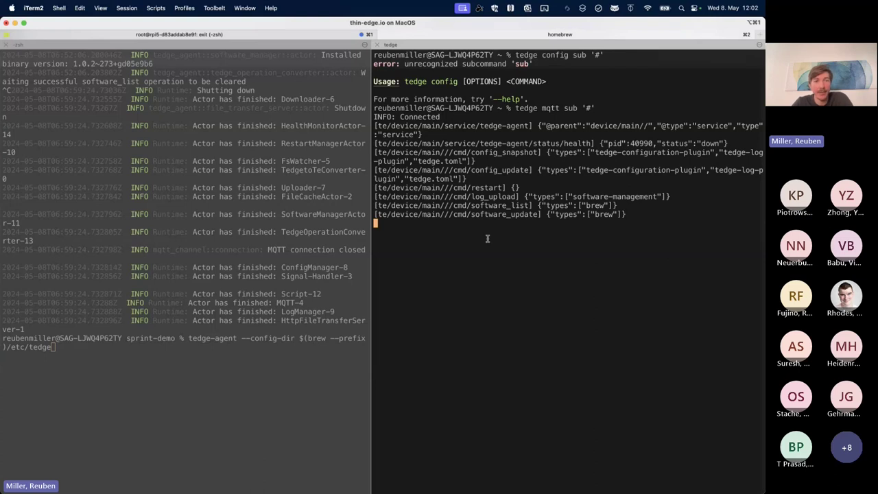
- Start tedge-agent with the Homebrew config directory and point out its running actors in the log
{"action": "left_click", "coordinate": [284, 307]}
{"action": "key", "text": "Return"}
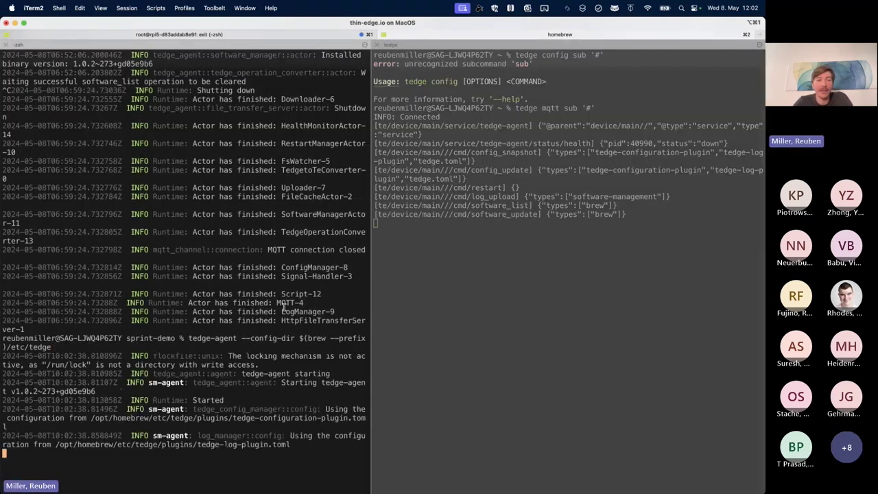
{"action": "left_click_drag", "start_coordinate": [114, 249], "coordinate": [236, 382]}
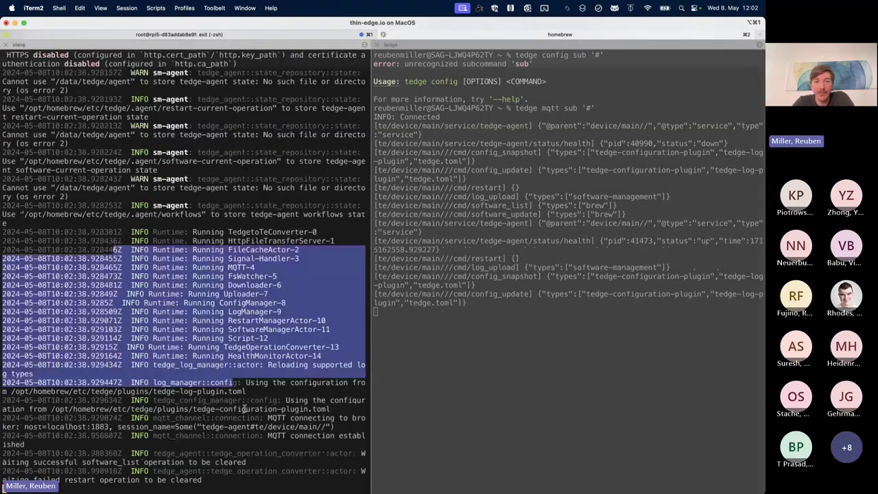
{"action": "left_click", "coordinate": [236, 417]}
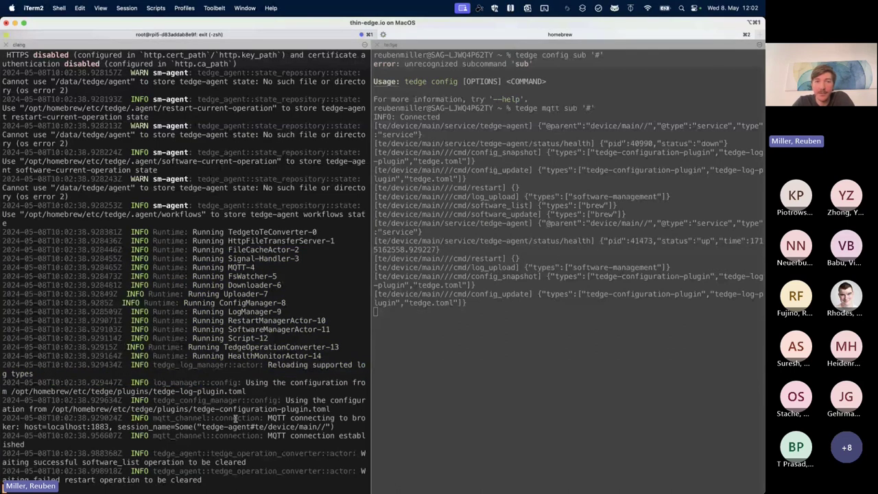
{"action": "left_click", "coordinate": [462, 273]}
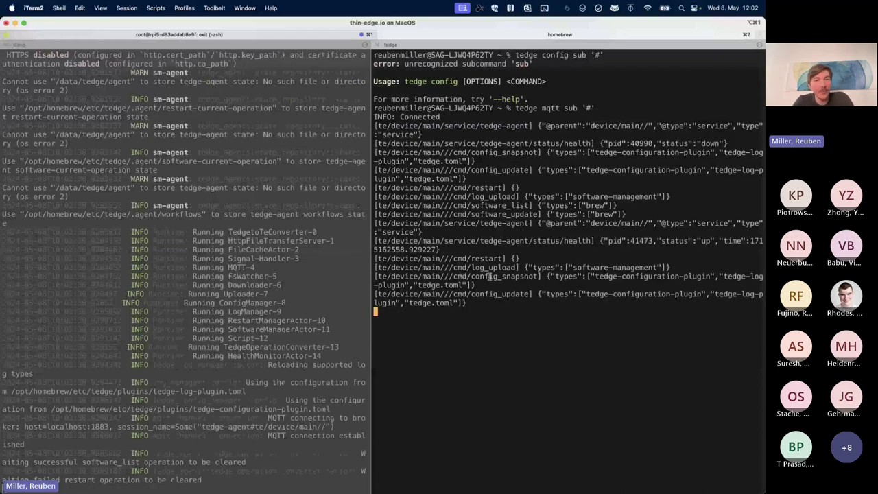
{"action": "key", "text": "super+Tab"}
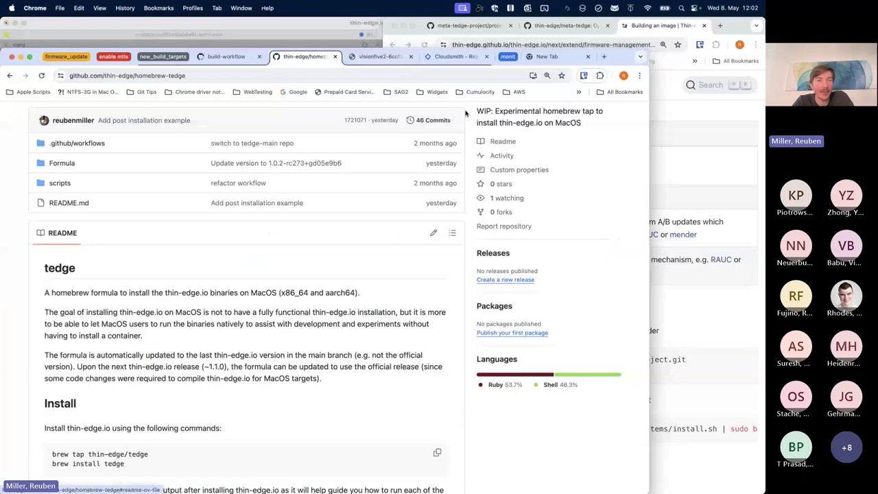
- Highlight the README's brew tap/install commands and tedge-agent start command, then return to the repository top
{"action": "scroll", "coordinate": [176, 120], "scroll_direction": "up", "scroll_amount": 4}
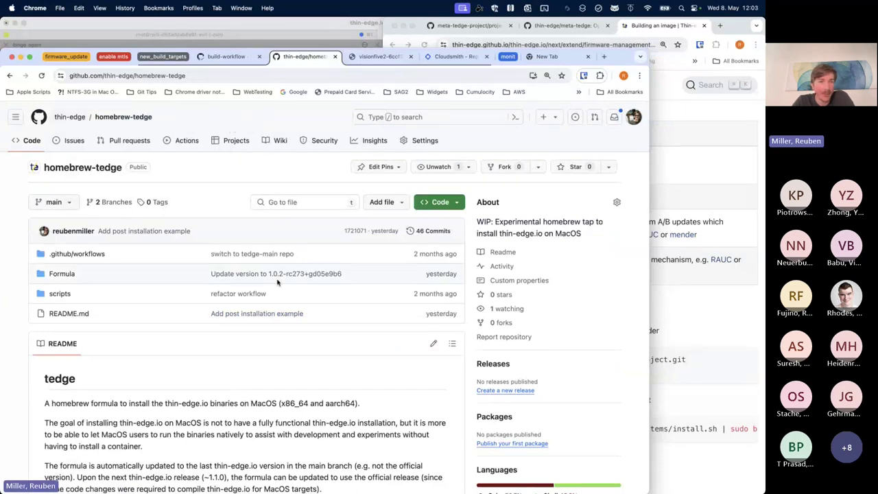
{"action": "scroll", "coordinate": [277, 281], "scroll_direction": "down", "scroll_amount": 10}
{"action": "scroll", "coordinate": [281, 281], "scroll_direction": "up", "scroll_amount": 4}
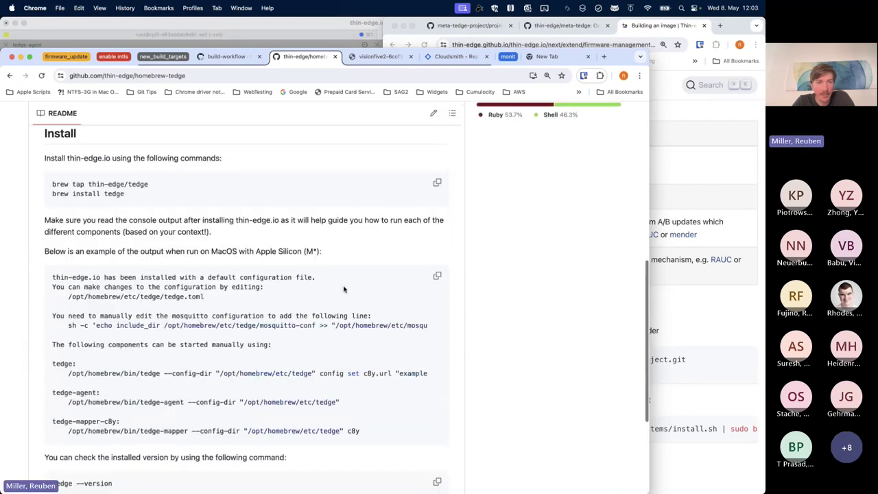
{"action": "scroll", "coordinate": [345, 289], "scroll_direction": "down", "scroll_amount": 1}
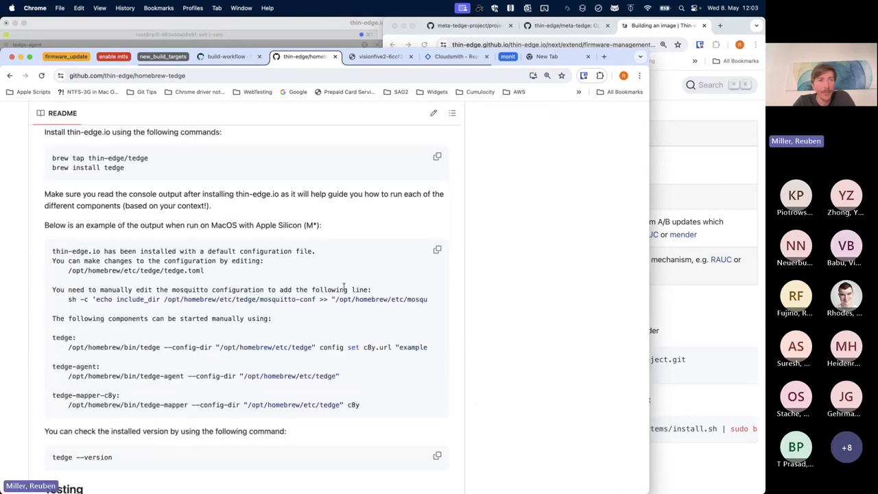
{"action": "left_click_drag", "start_coordinate": [130, 172], "coordinate": [52, 159]}
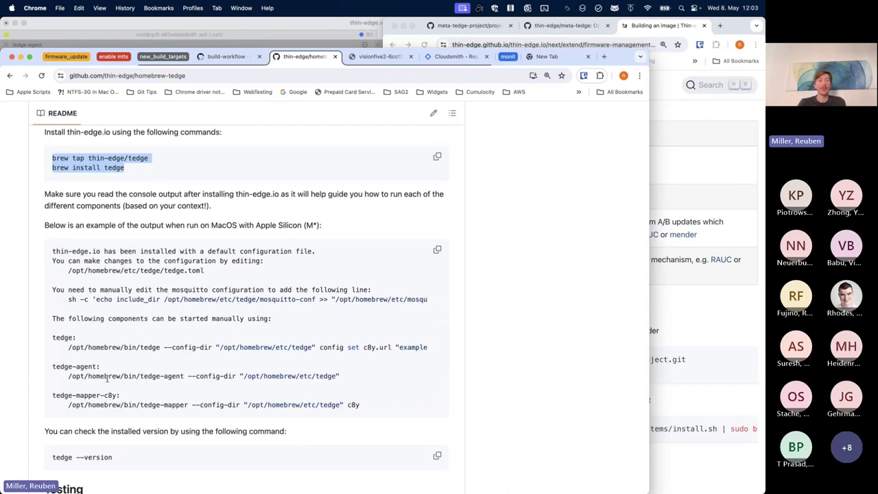
{"action": "left_click_drag", "start_coordinate": [85, 376], "coordinate": [361, 375]}
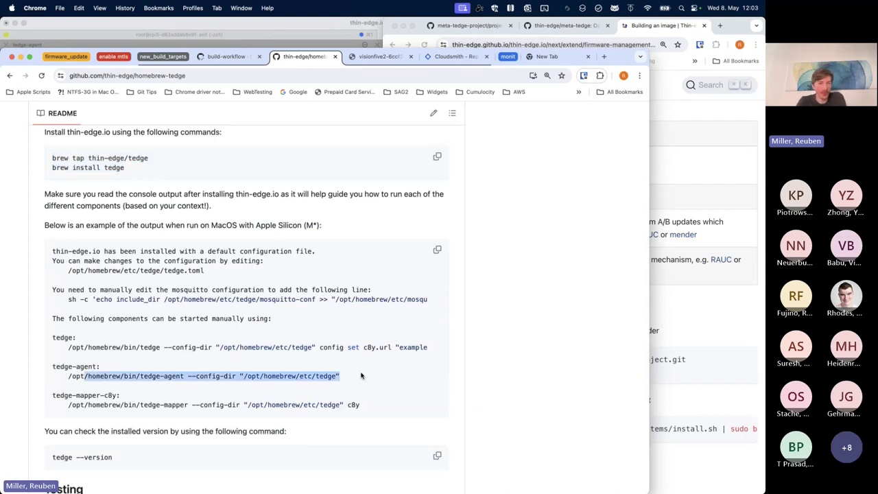
{"action": "scroll", "coordinate": [362, 375], "scroll_direction": "up", "scroll_amount": 3}
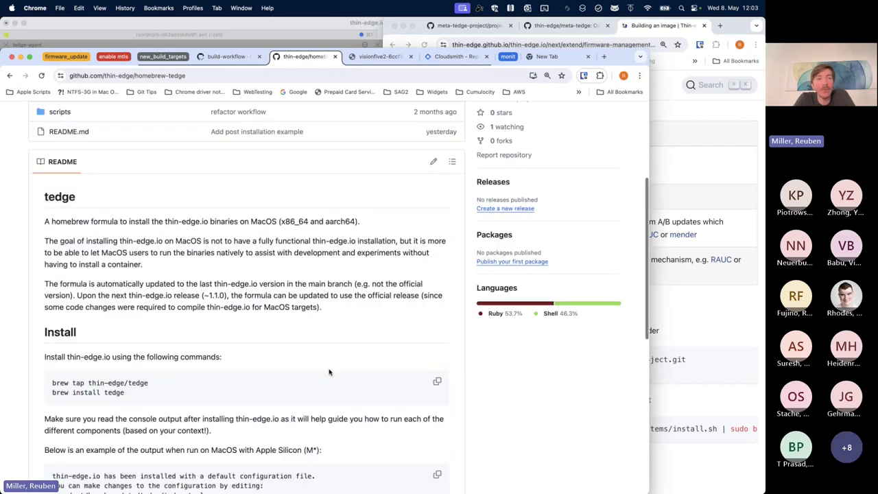
{"action": "scroll", "coordinate": [216, 195], "scroll_direction": "up", "scroll_amount": 3}
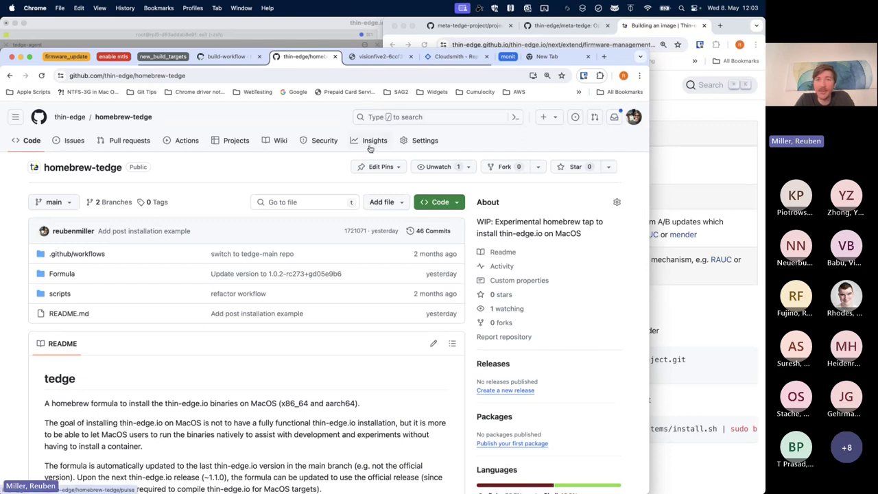
{"action": "key", "text": "super+Tab"}
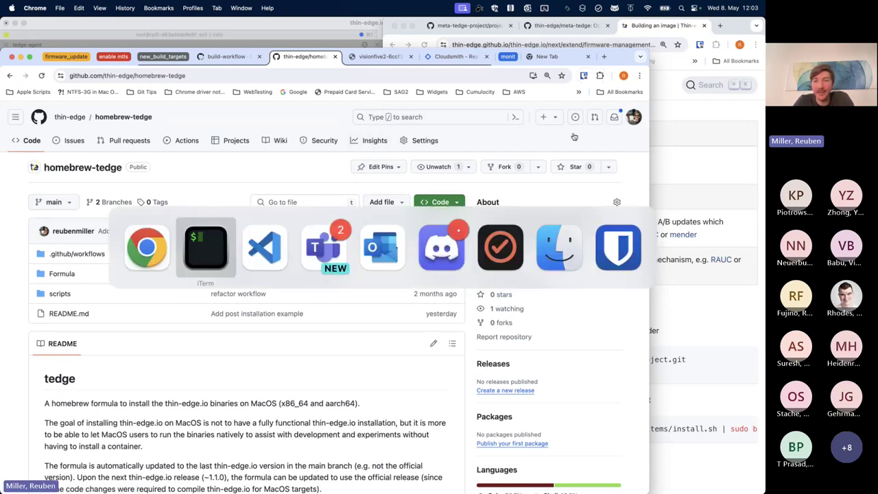
- Stop the subscription and rerun the tedge mqtt pub -r software_list init command from history
{"action": "key", "text": "ctrl+c"}
{"action": "key", "text": "ctrl+r"}
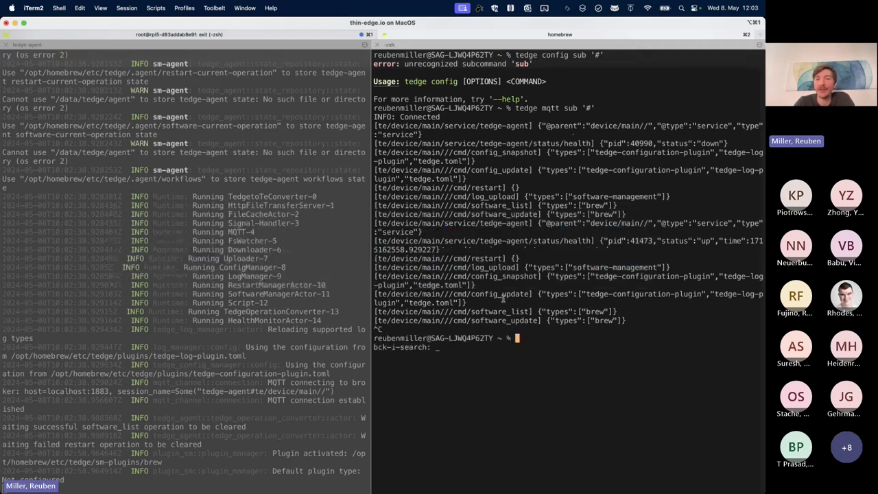
{"action": "type", "text": "pub"}
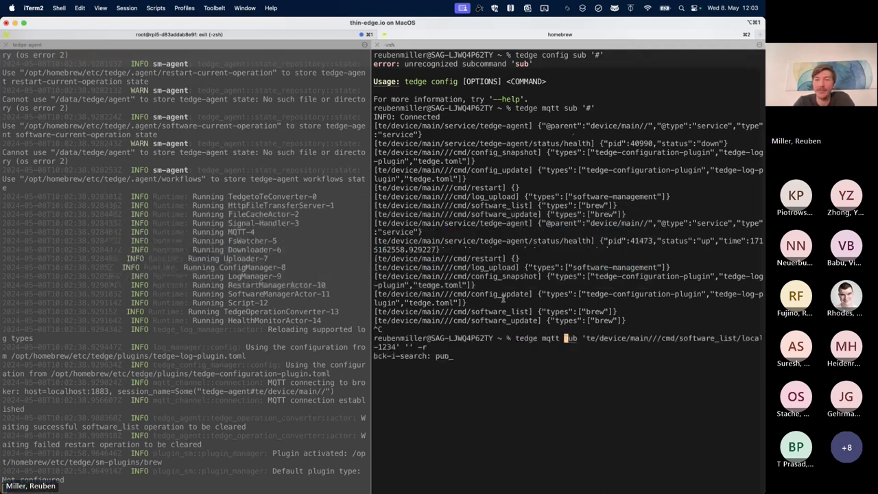
{"action": "key", "text": "ctrl+r"}
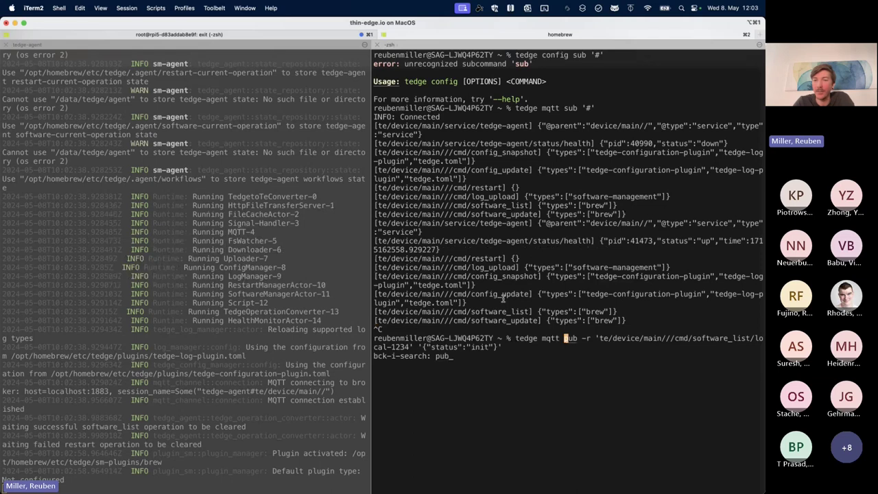
{"action": "key", "text": "Return"}
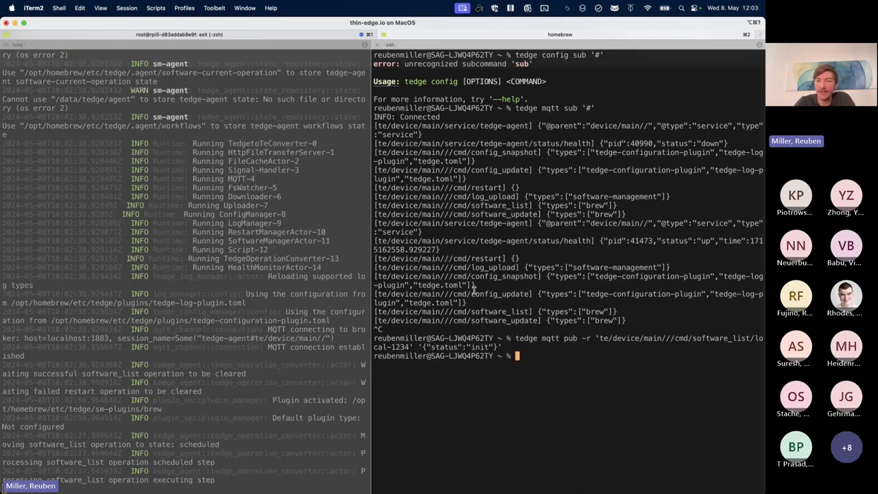
- Rerun tedge mqtt sub '#' to show the published currentSoftwareList payload, then stop it
{"action": "key", "text": "ctrl+r"}
{"action": "type", "text": "sub"}
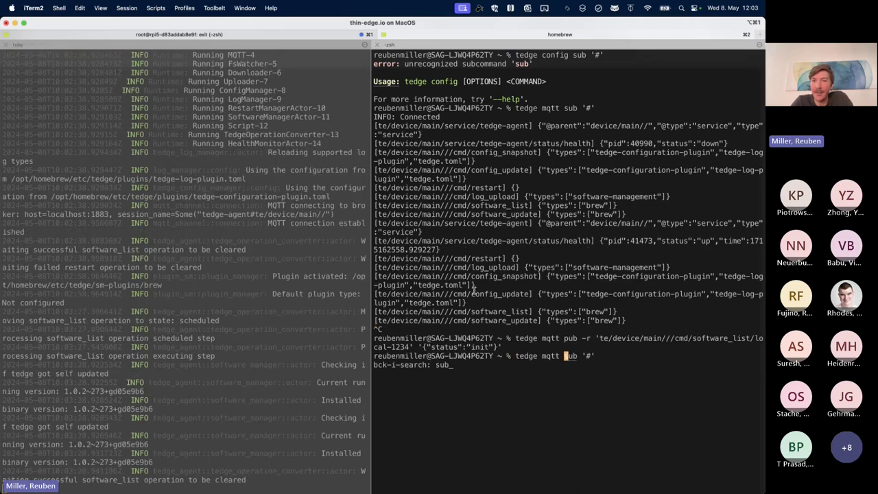
{"action": "key", "text": "Return"}
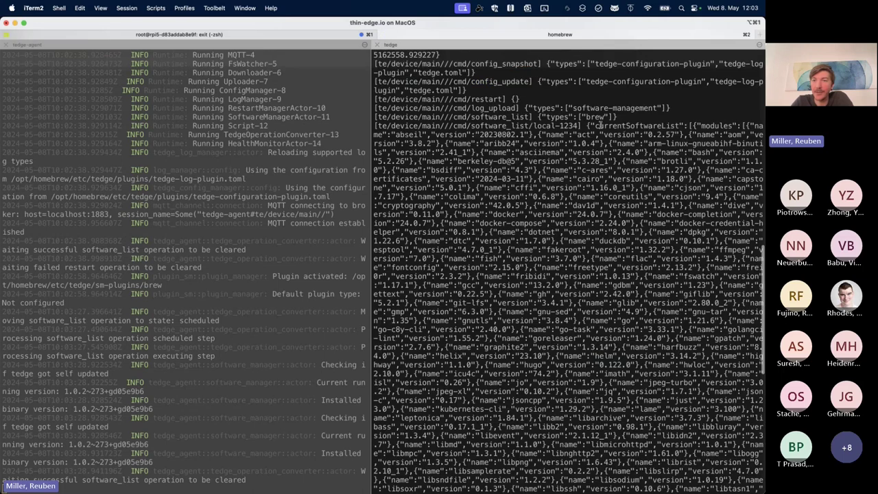
{"action": "left_click_drag", "start_coordinate": [597, 126], "coordinate": [590, 356]}
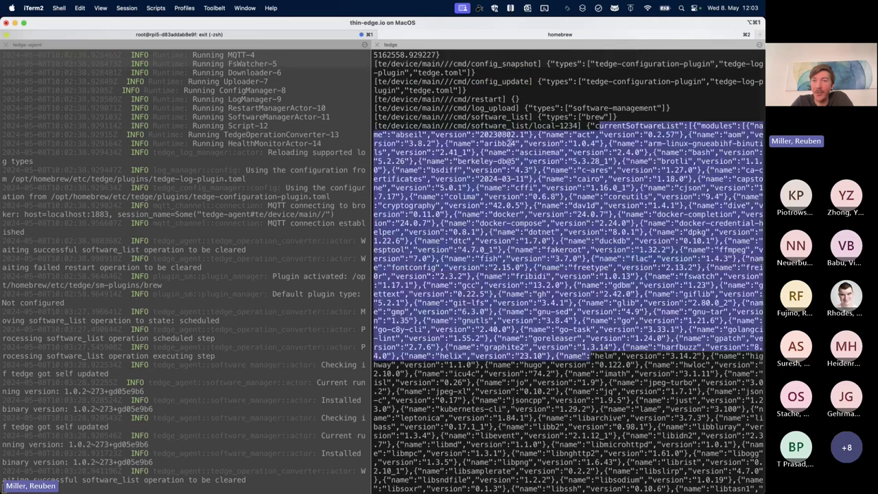
{"action": "left_click", "coordinate": [542, 208]}
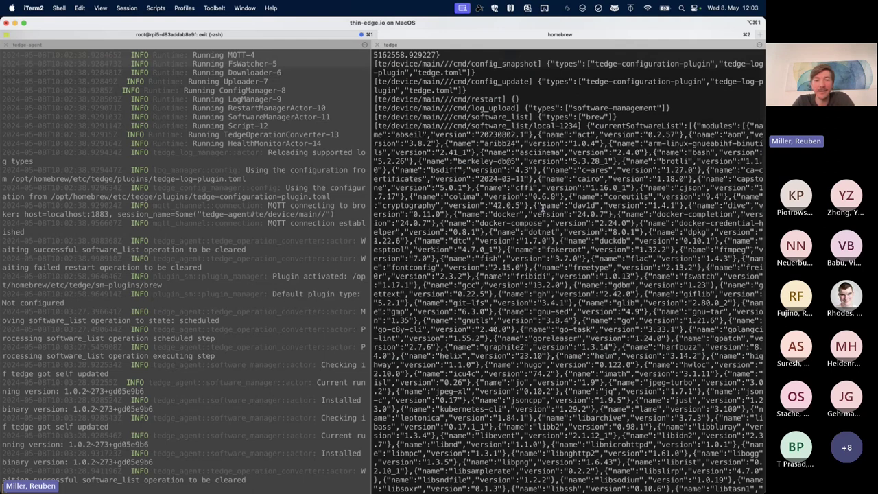
{"action": "key", "text": "ctrl+c"}
{"action": "key", "text": "ctrl+r"}
- Run the jq-formatted software_list subscription, point out packages ripgrep to svt-av1, then stop it
{"action": "type", "text": "sub"}
{"action": "key", "text": "ctrl+r"}
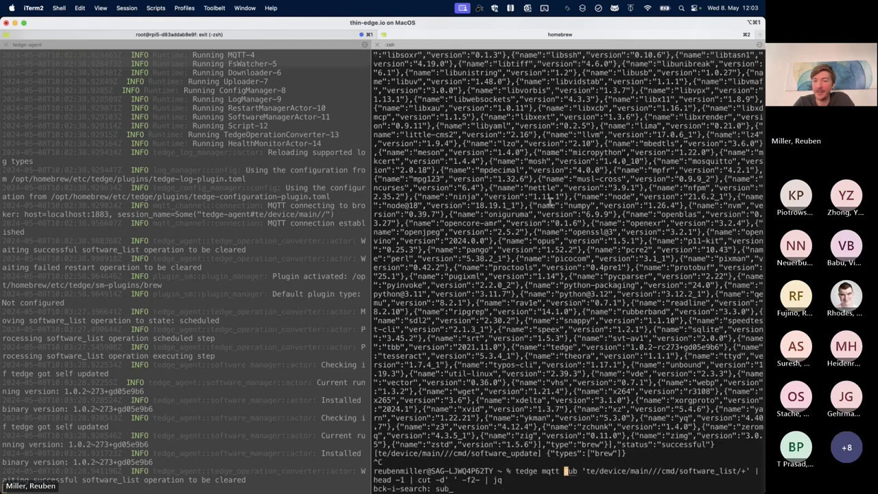
{"action": "key", "text": "Return"}
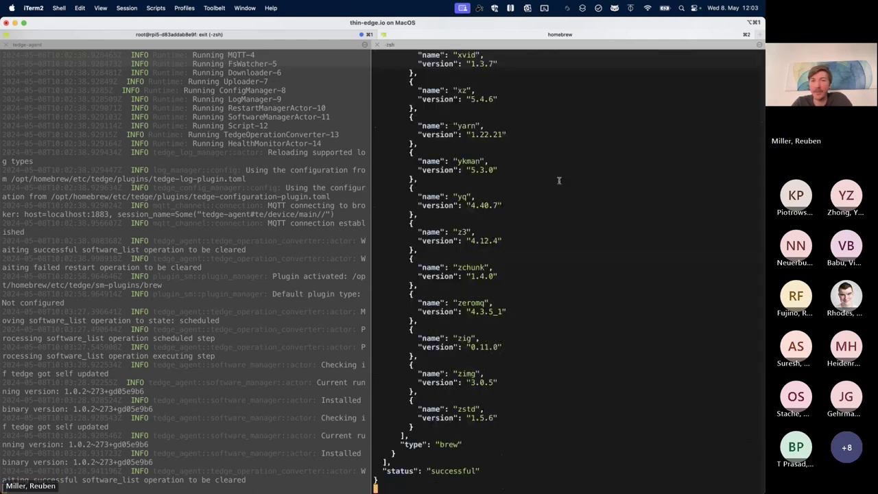
{"action": "scroll", "coordinate": [523, 262], "scroll_direction": "up", "scroll_amount": 15}
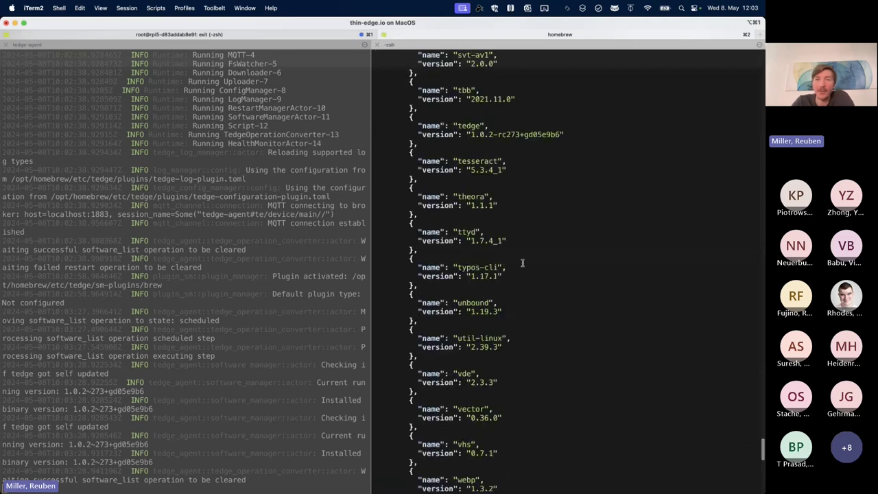
{"action": "left_click_drag", "start_coordinate": [432, 143], "coordinate": [516, 420]}
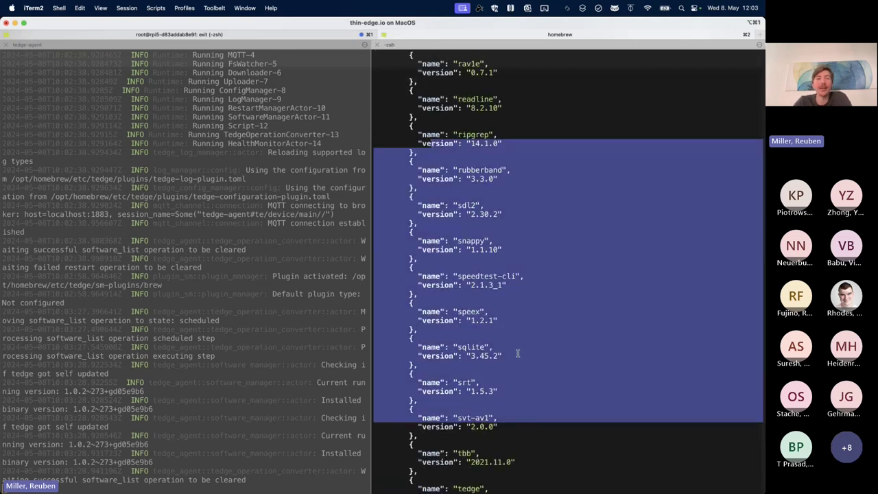
{"action": "left_click", "coordinate": [518, 354]}
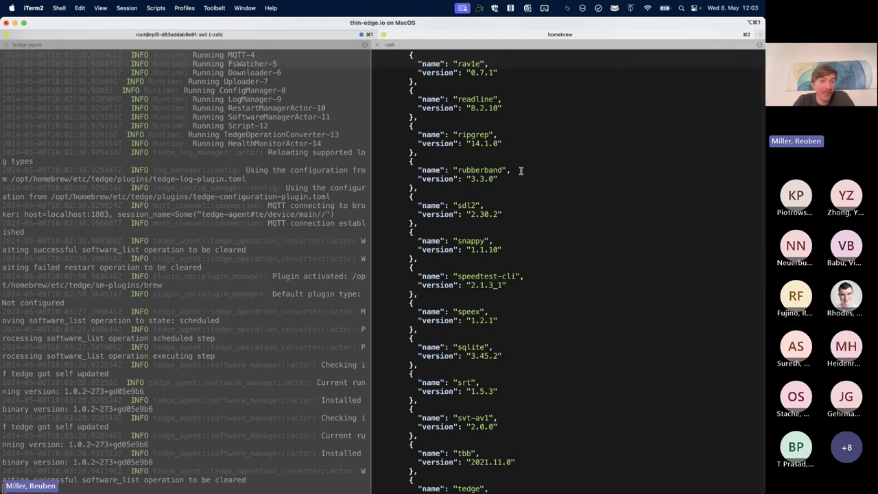
{"action": "key", "text": "ctrl+c"}
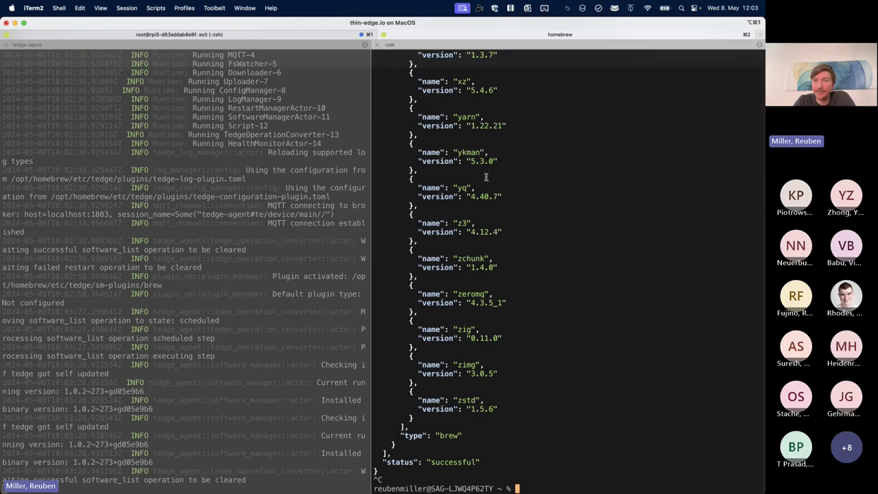
{"action": "key", "text": "super+Tab"}
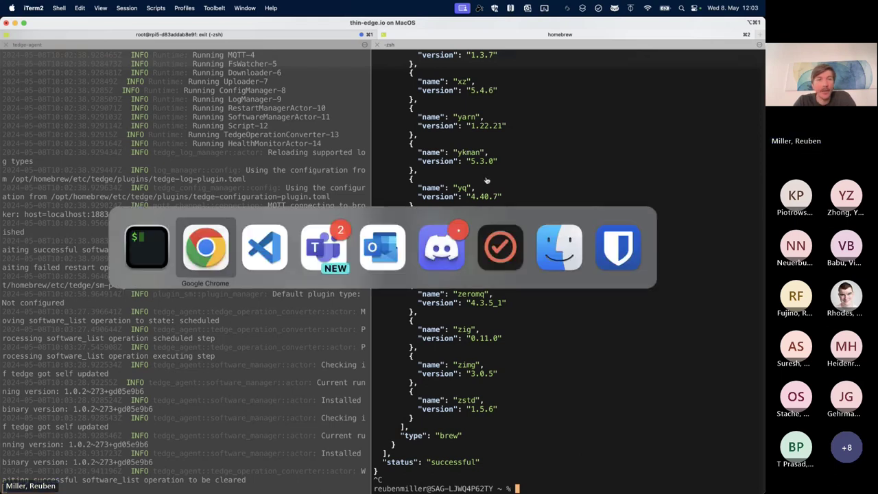
- In the VS Code agenda, highlight the certificate signing request item and Upcoming features heading, then zoom in
{"action": "key", "text": "super+Tab"}
{"action": "scroll", "coordinate": [386, 253], "scroll_direction": "down", "scroll_amount": 3}
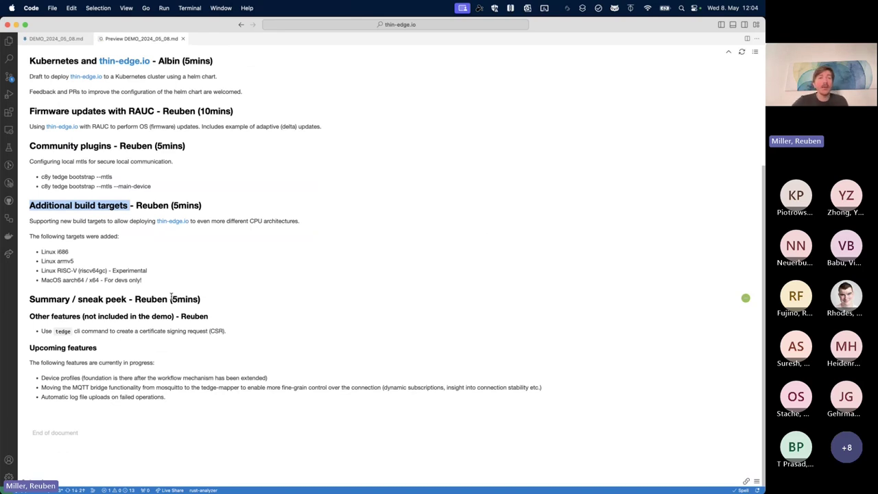
{"action": "left_click_drag", "start_coordinate": [210, 330], "coordinate": [74, 331]}
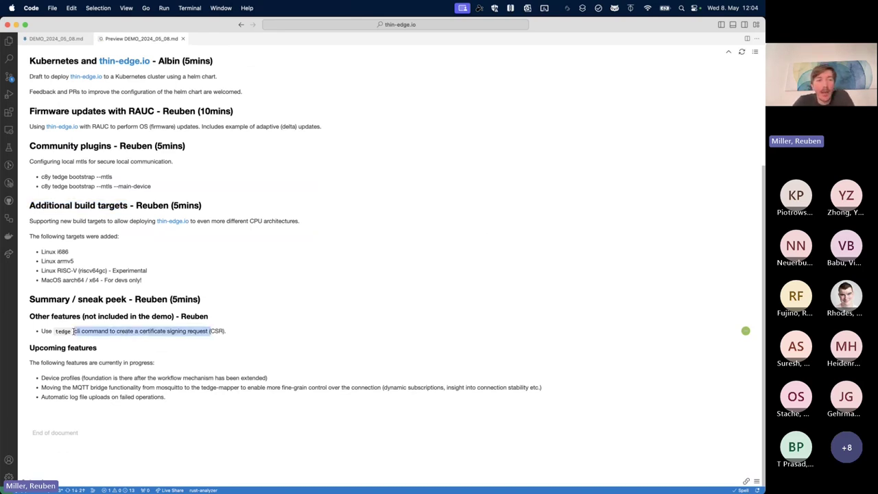
{"action": "left_click", "coordinate": [326, 331]}
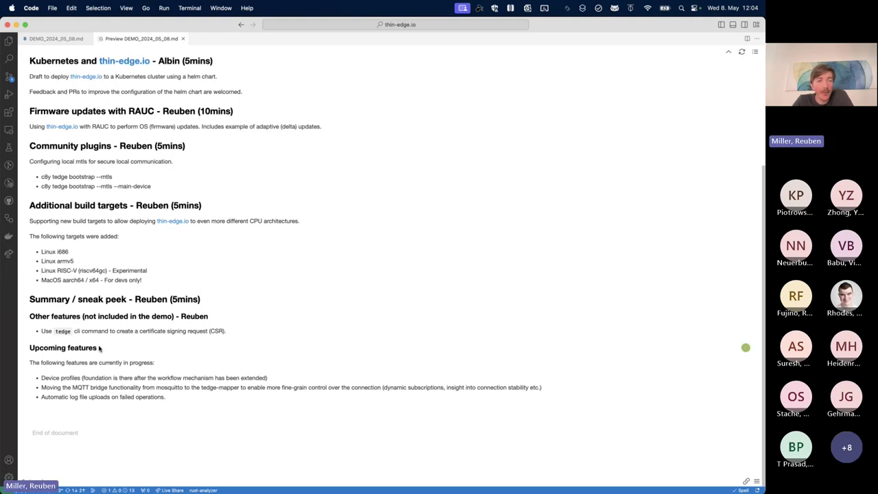
{"action": "left_click_drag", "start_coordinate": [99, 348], "coordinate": [31, 348]}
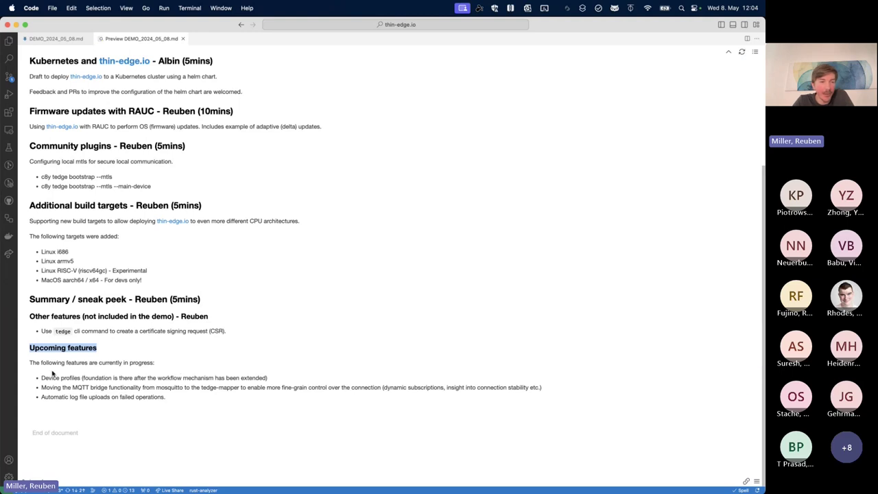
{"action": "left_click", "coordinate": [76, 377]}
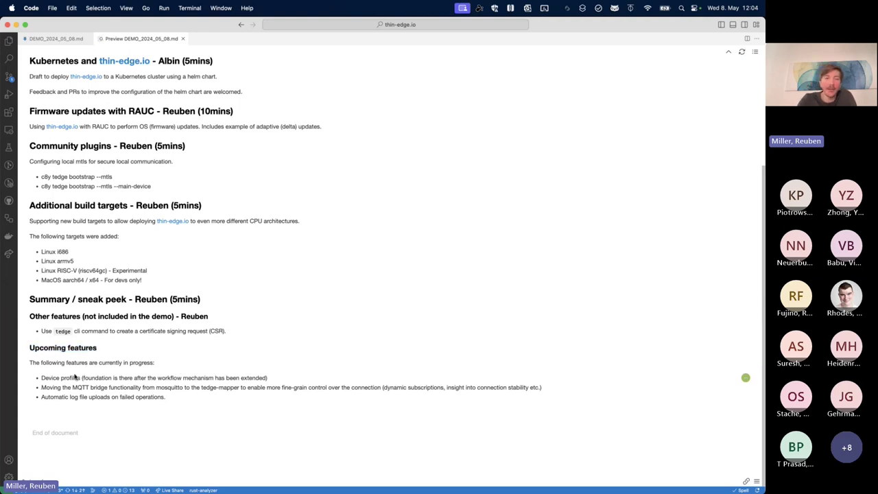
{"action": "key", "text": "super+equal"}
{"action": "scroll", "coordinate": [74, 374], "scroll_direction": "down", "scroll_amount": 3}
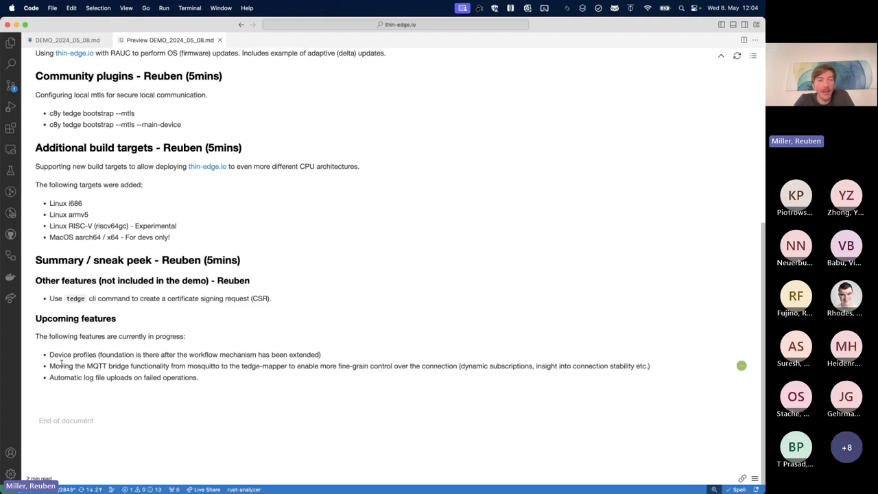
{"action": "left_click_drag", "start_coordinate": [53, 353], "coordinate": [134, 354]}
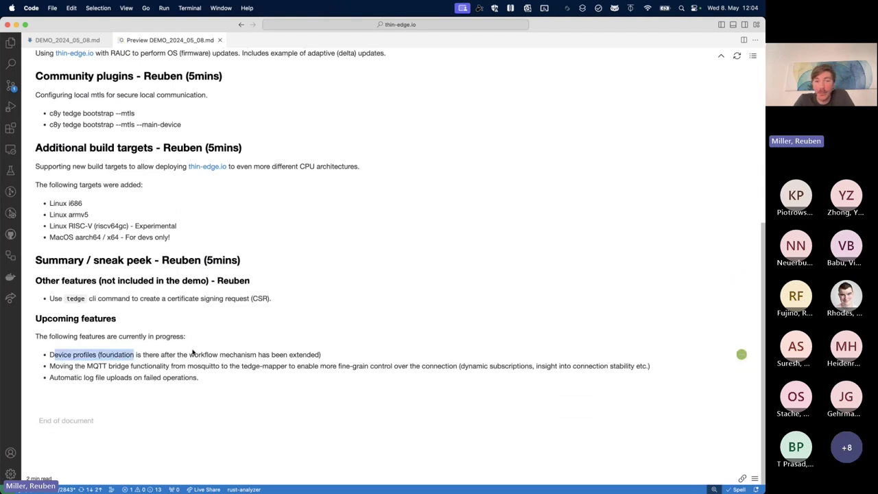
{"action": "left_click", "coordinate": [193, 352]}
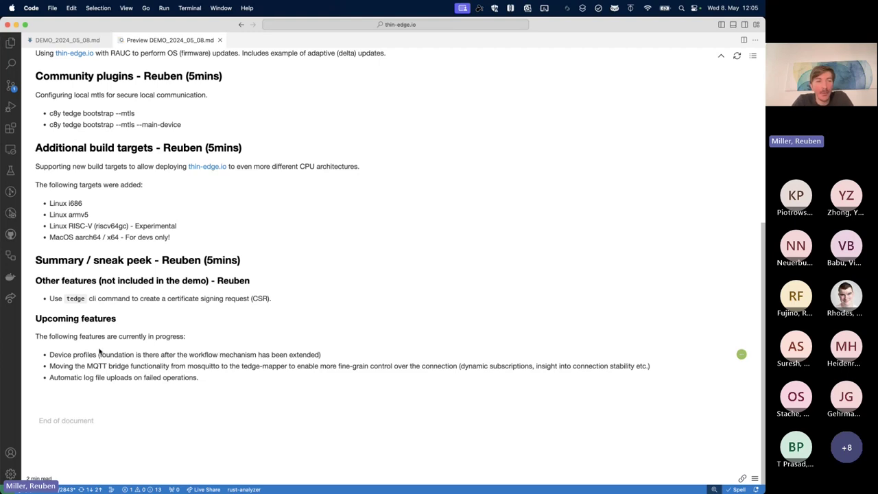
{"action": "left_click_drag", "start_coordinate": [49, 354], "coordinate": [96, 355]}
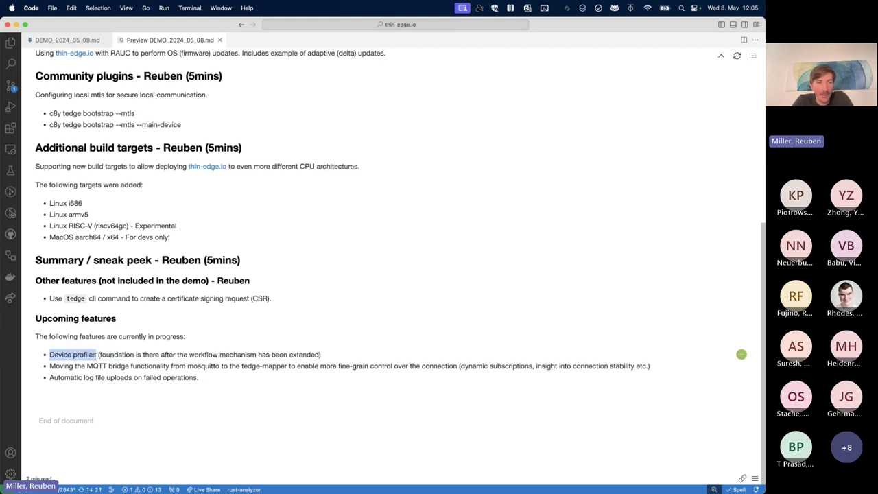
{"action": "left_click", "coordinate": [173, 352]}
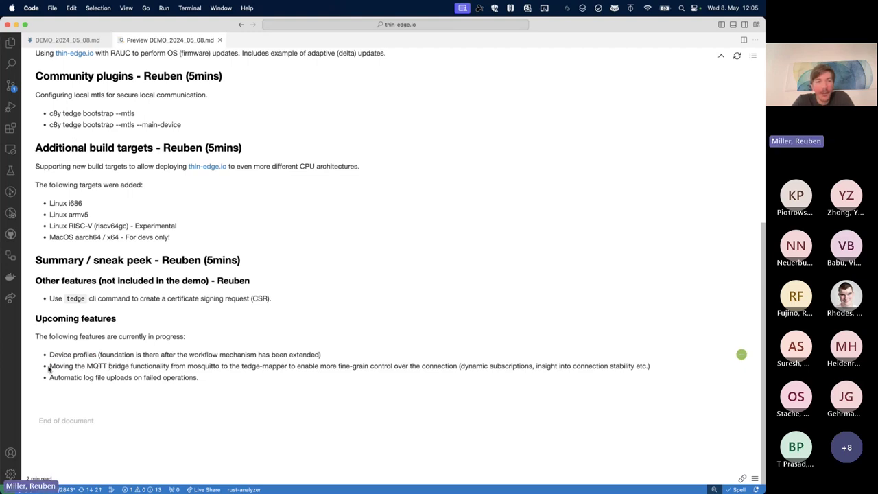
{"action": "left_click_drag", "start_coordinate": [49, 368], "coordinate": [194, 367]}
{"action": "left_click", "coordinate": [212, 367]}
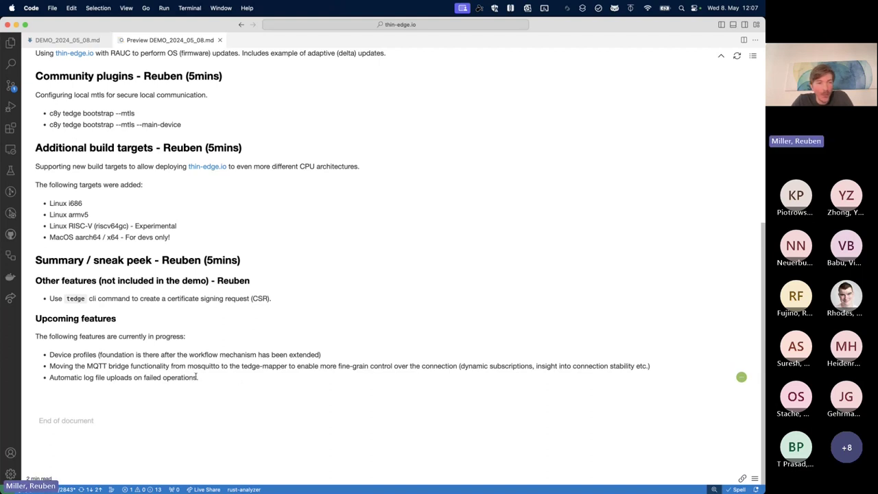
{"action": "left_click_drag", "start_coordinate": [199, 378], "coordinate": [54, 379]}
{"action": "left_click", "coordinate": [55, 380]}
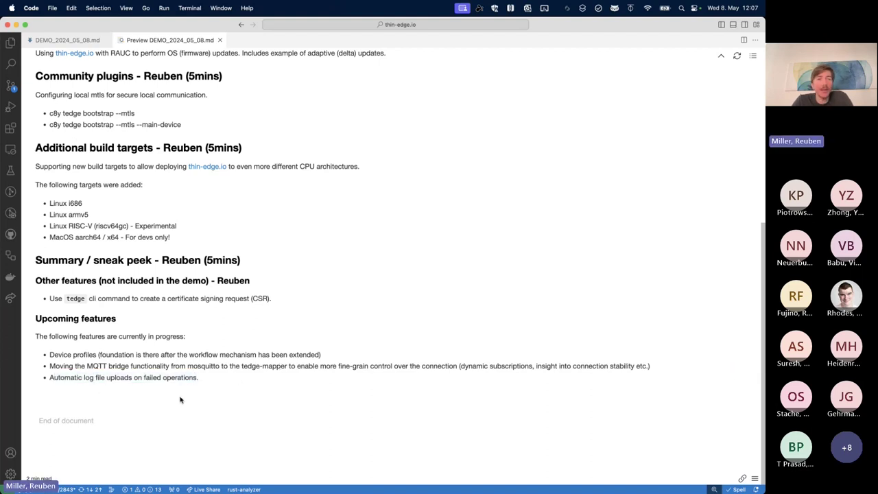